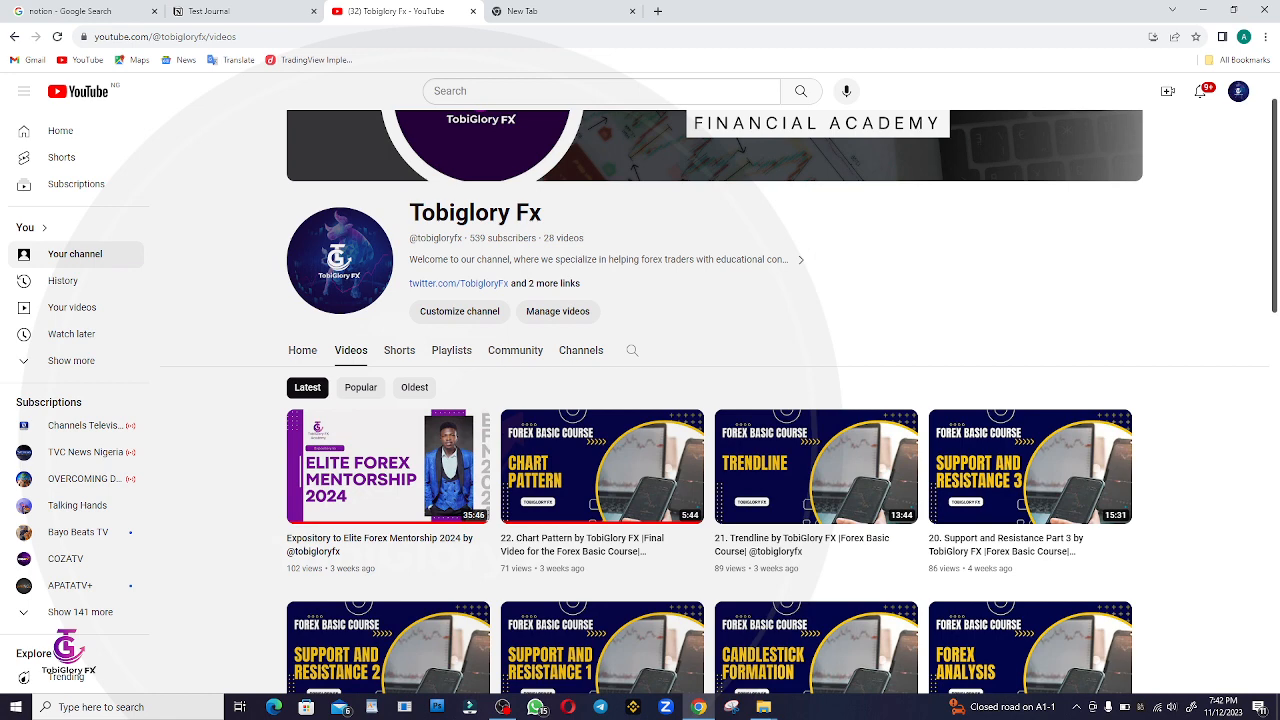
Switch to the Test Journal page in Notion and view the workspace account options.
left_click(70, 11)
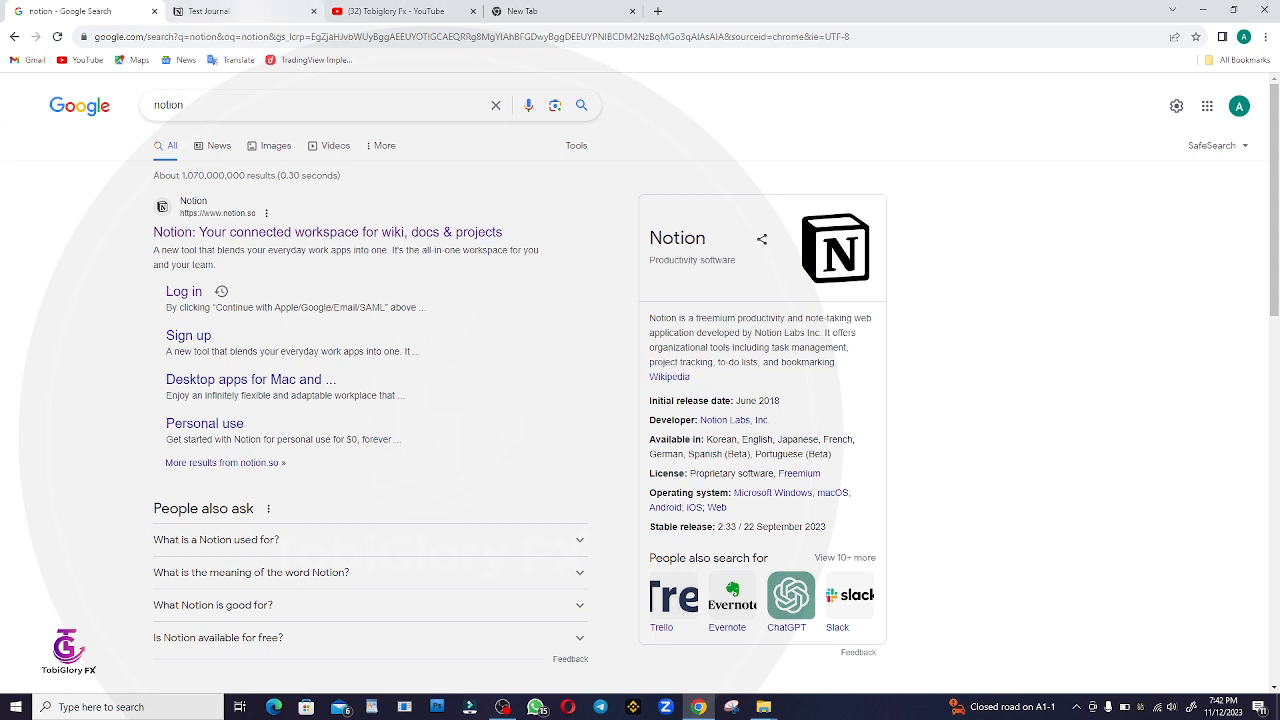
left_click(230, 11)
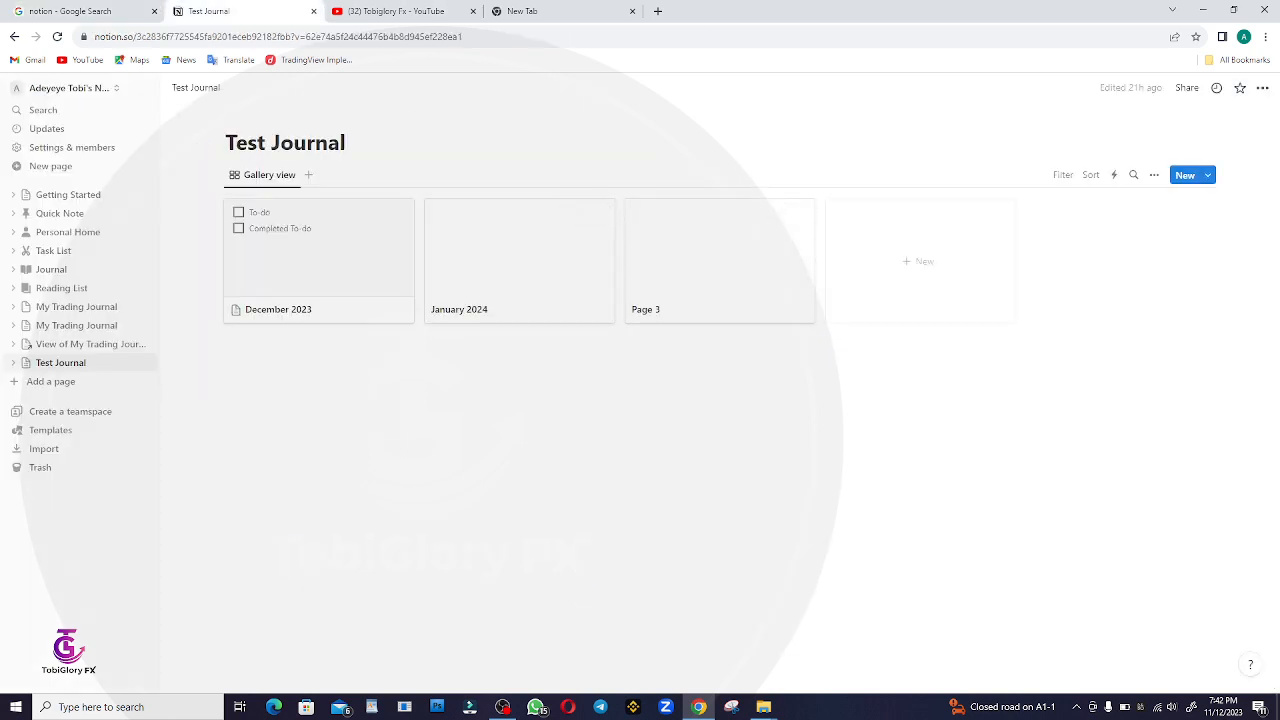
left_click(65, 88)
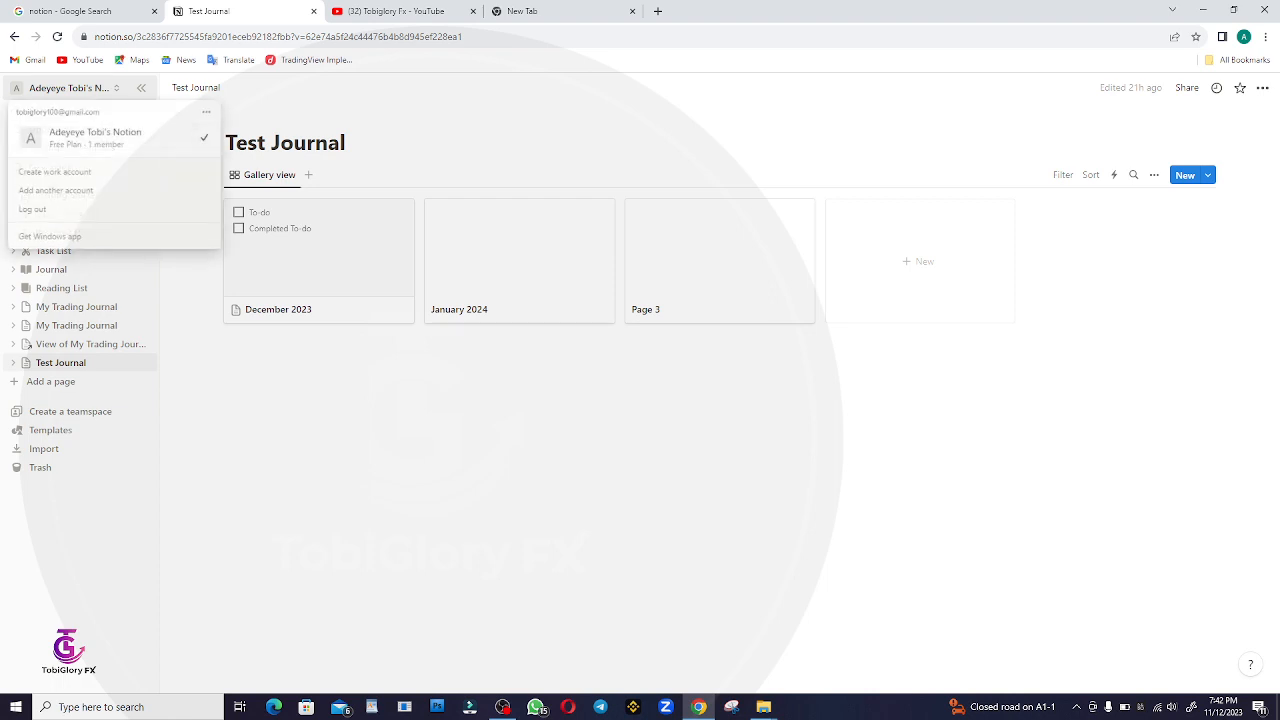
left_click(440, 420)
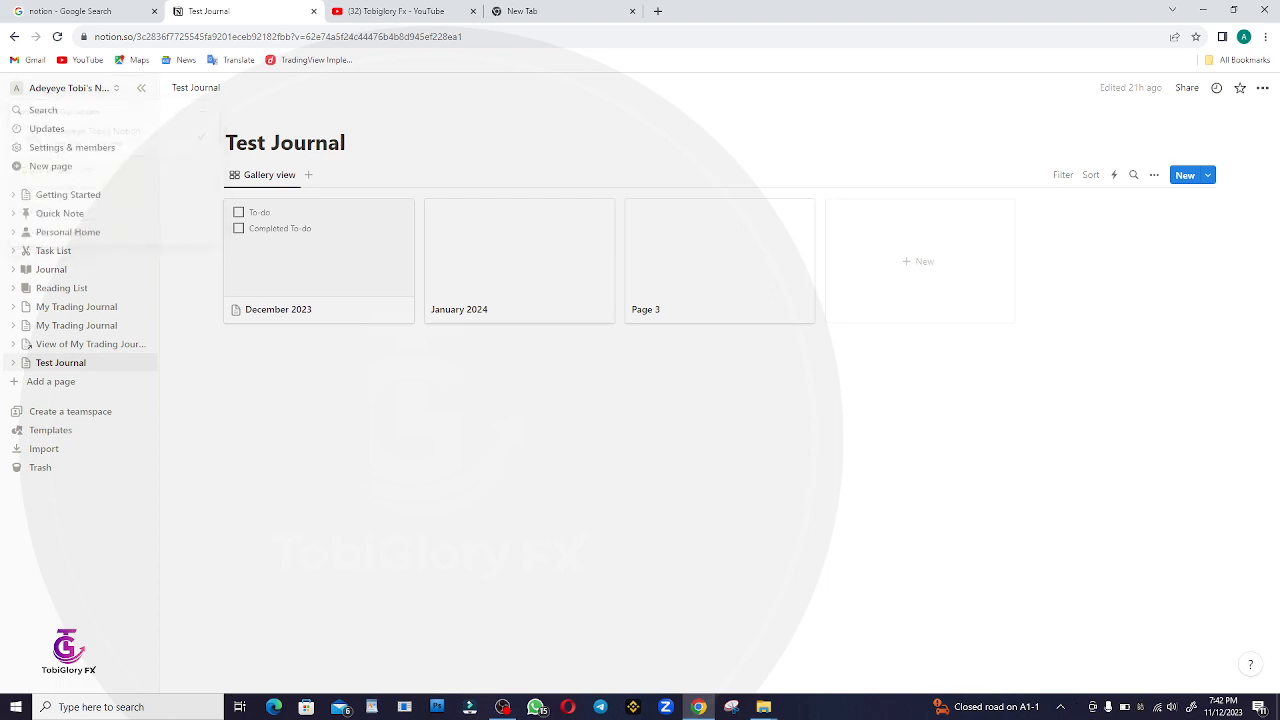
Add a blank untitled page to the workspace, return to the Test Journal database and delete it.
left_click(50, 381)
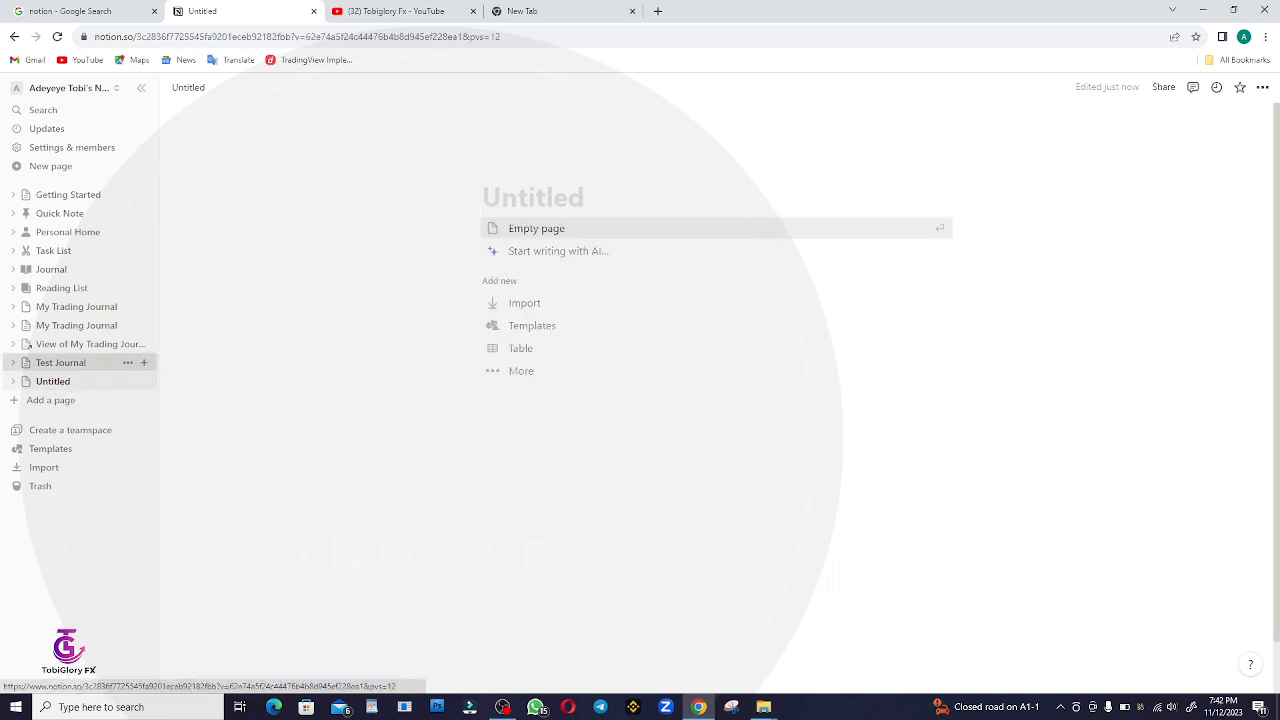
left_click(60, 362)
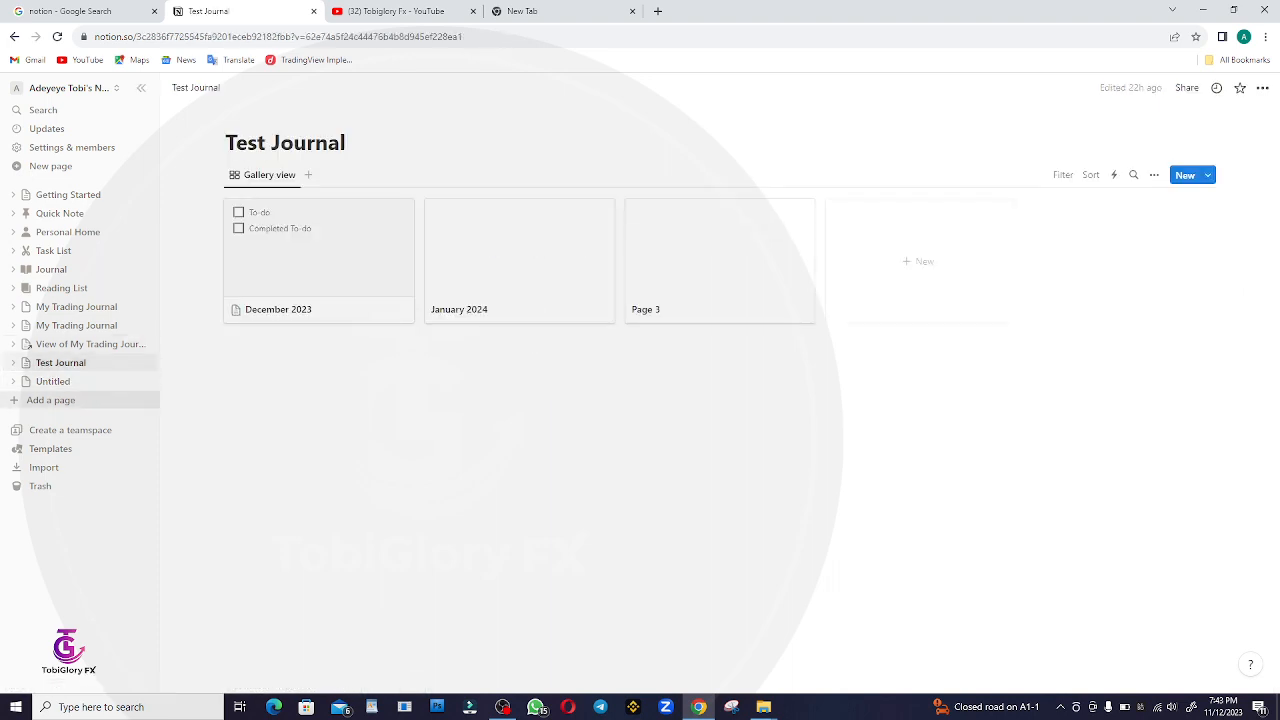
left_click(128, 363)
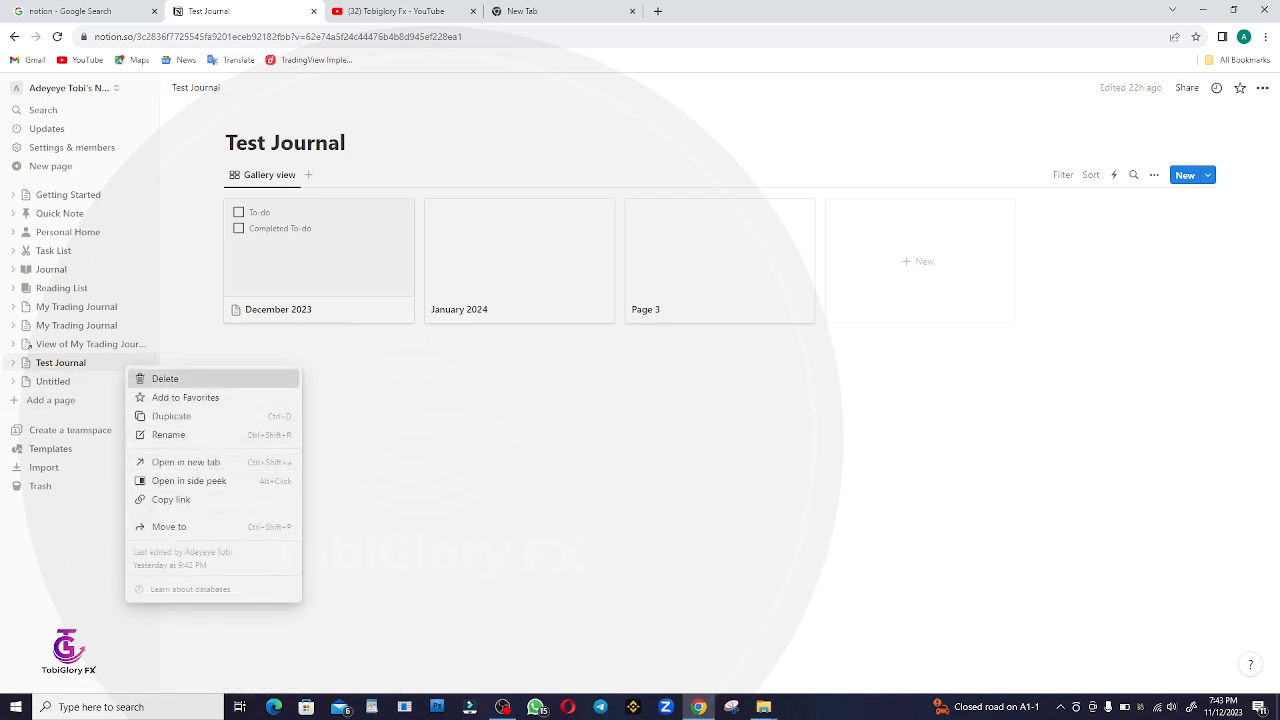
left_click(170, 378)
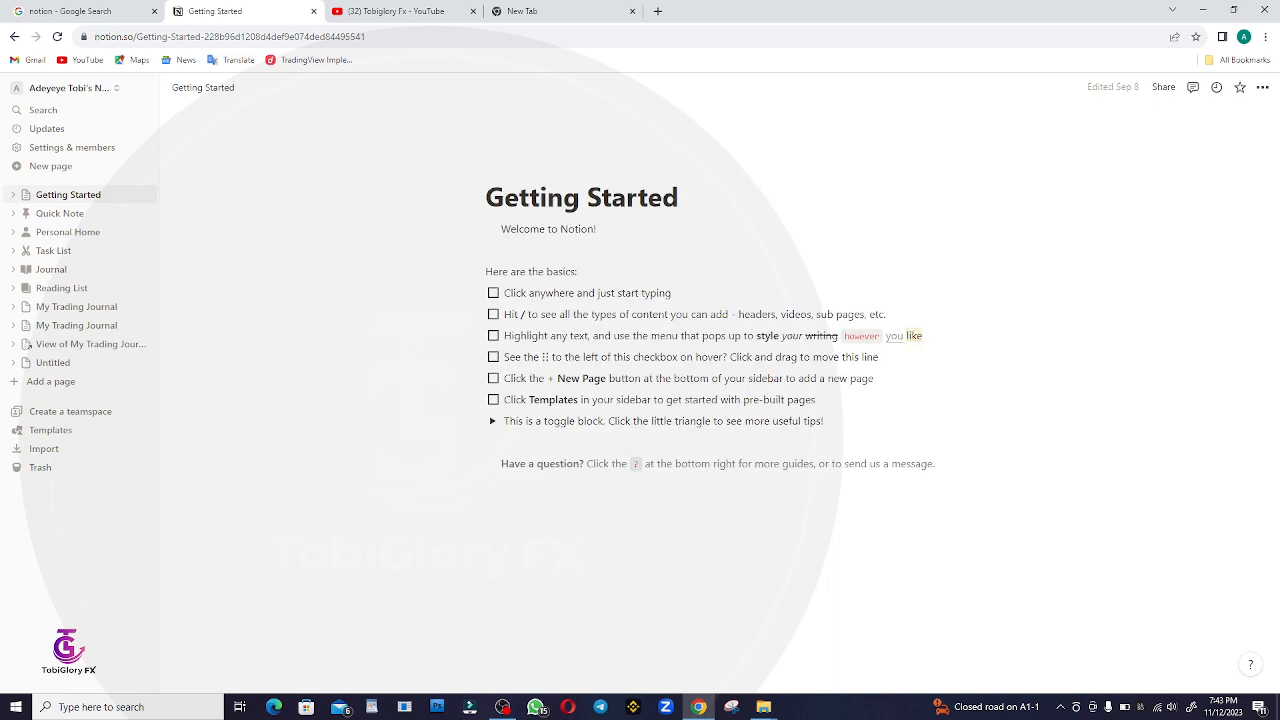
Add a new page with the Gallery database layout, declining the OneDrive backup offer.
left_click(50, 381)
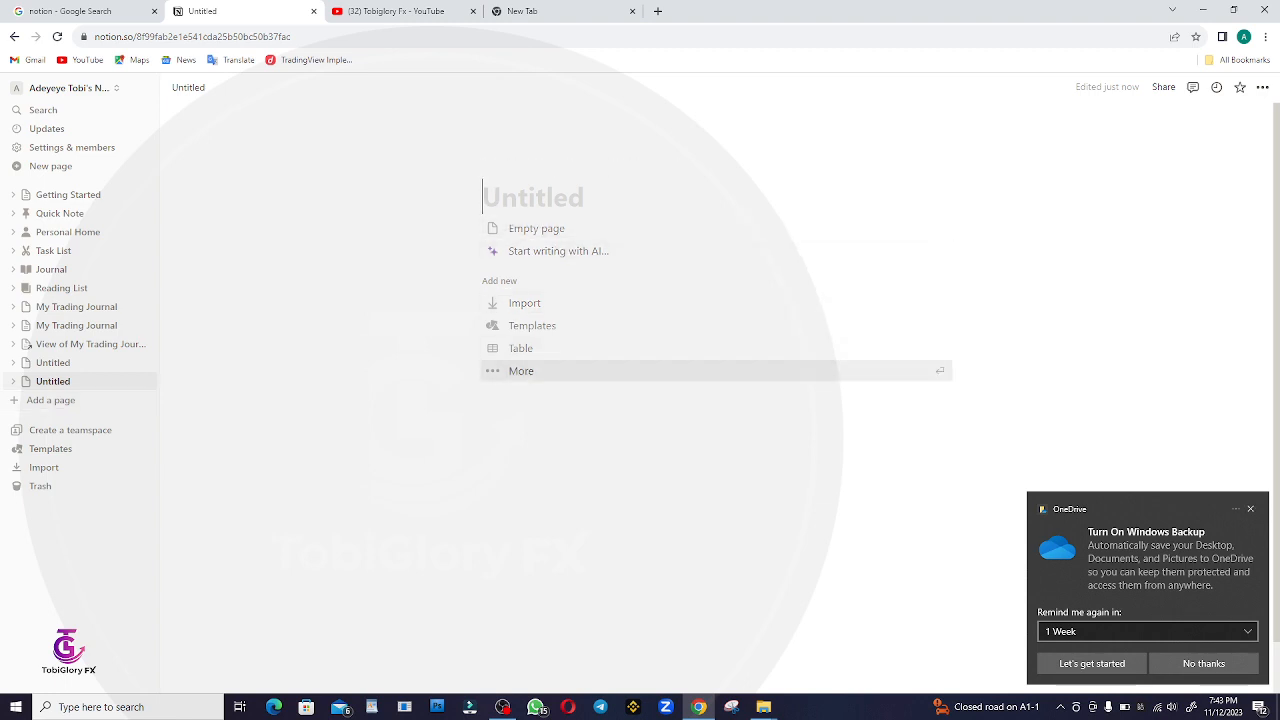
left_click(1204, 664)
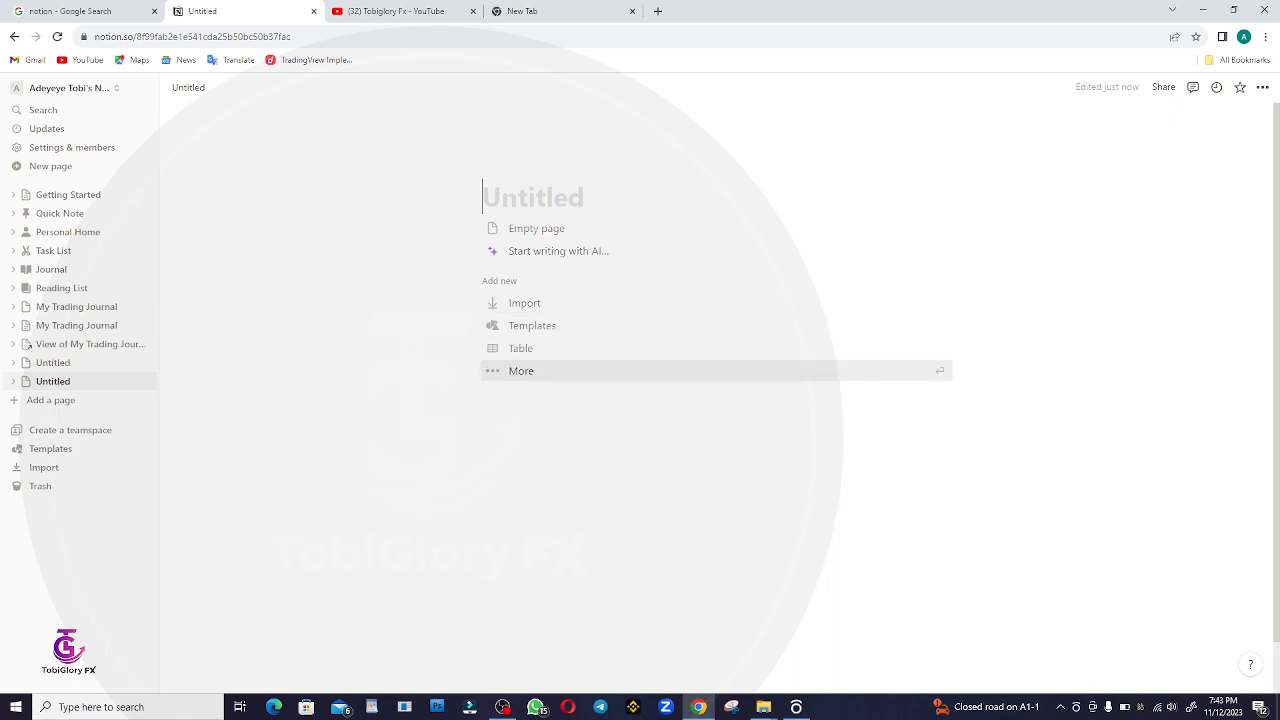
left_click(522, 371)
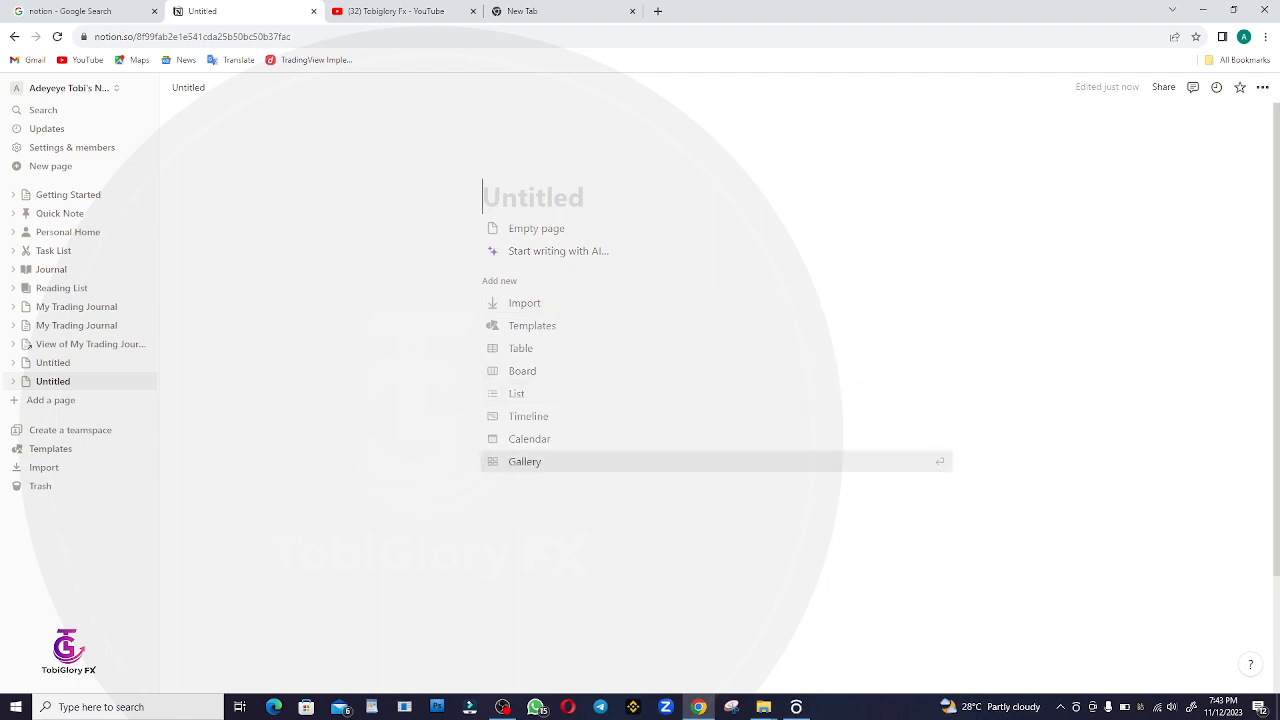
key("Return")
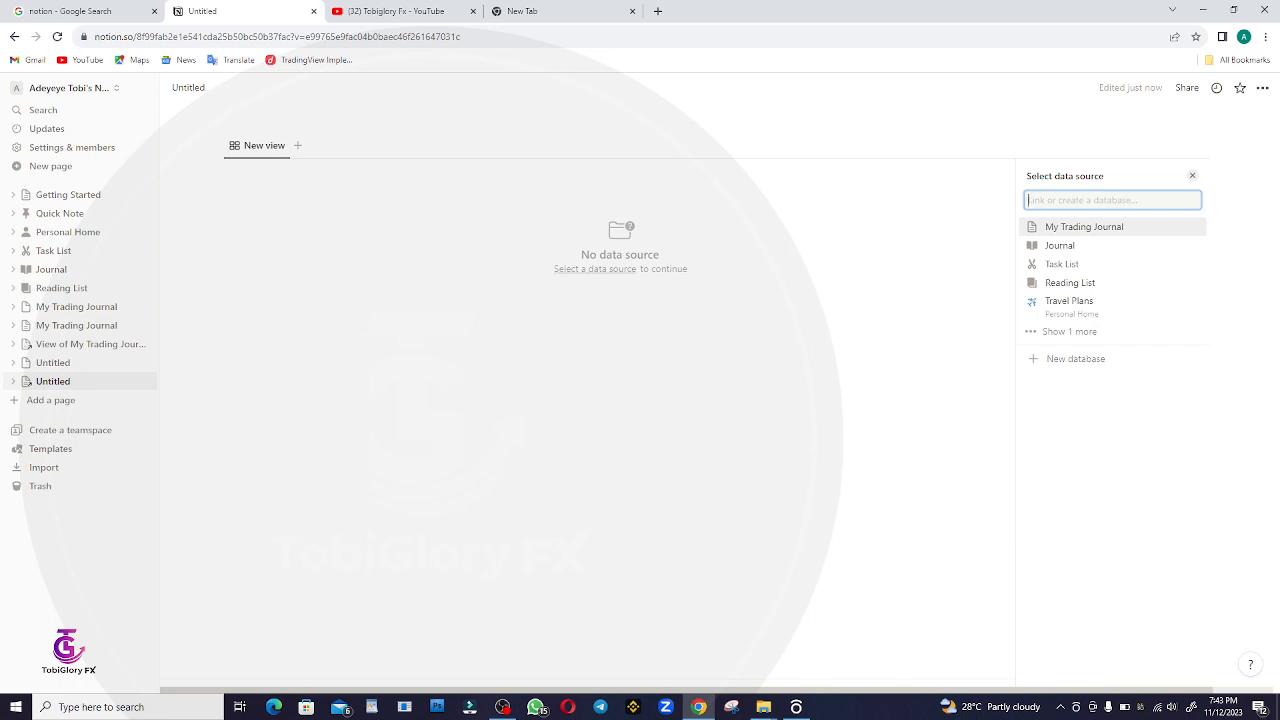
left_click(395, 11)
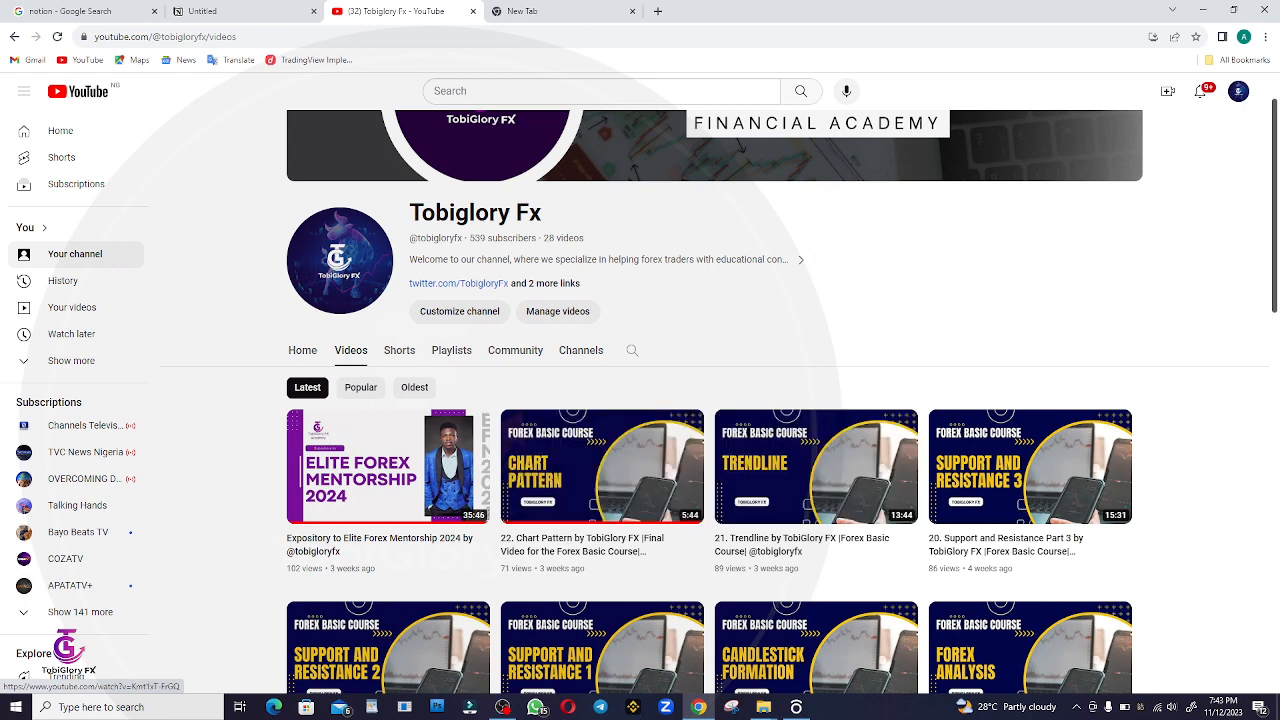
left_click(232, 12)
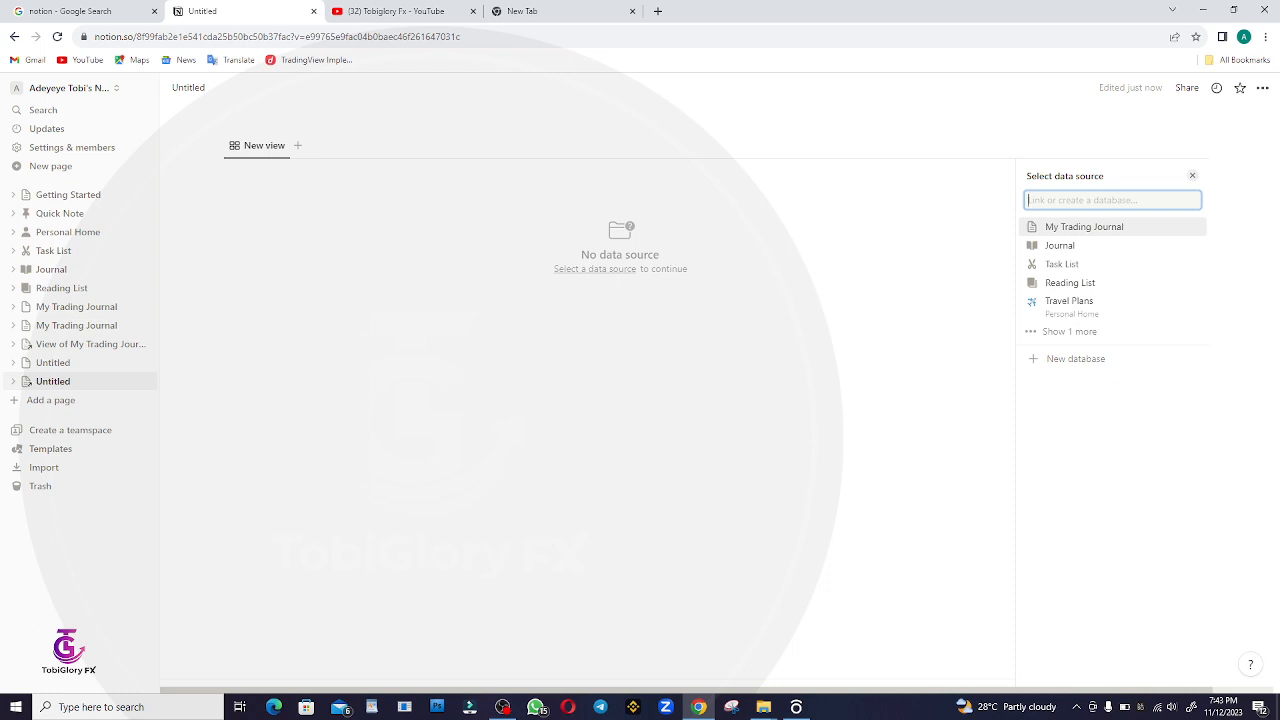
Create a new database named TESTRUN JOURNAL as the gallery's data source.
type("TEST")
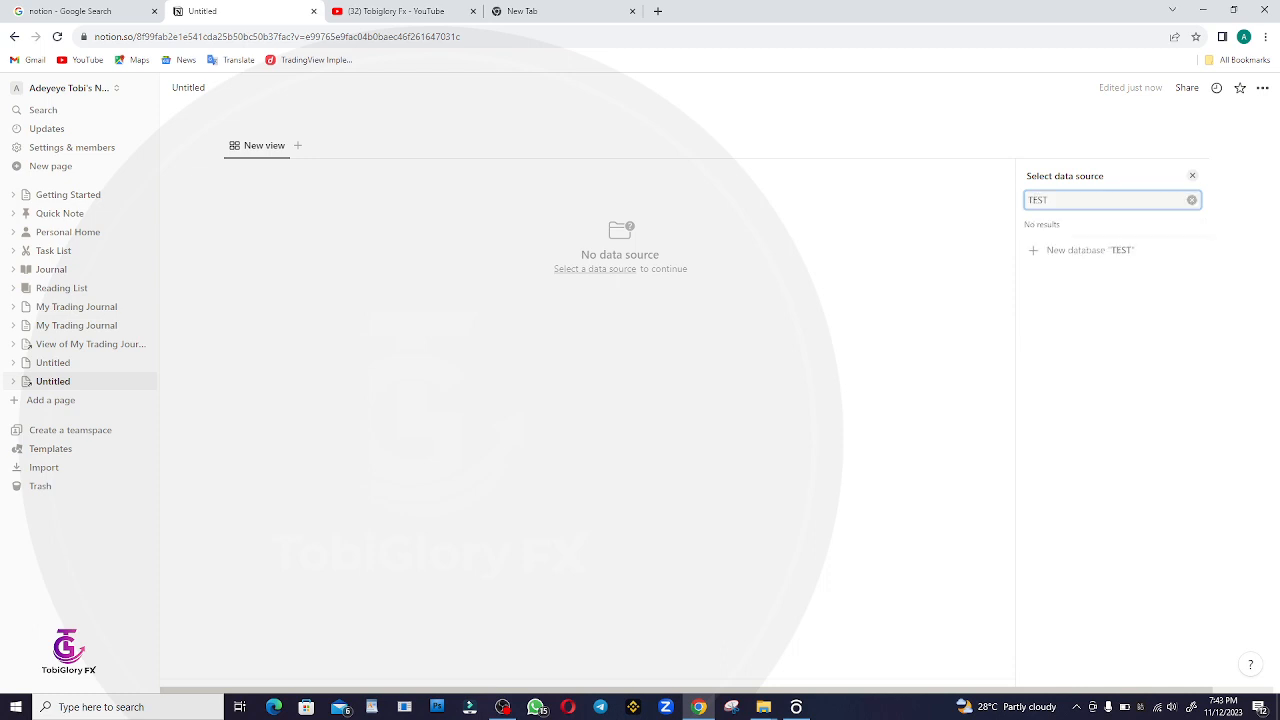
type("RUN JOURNAL")
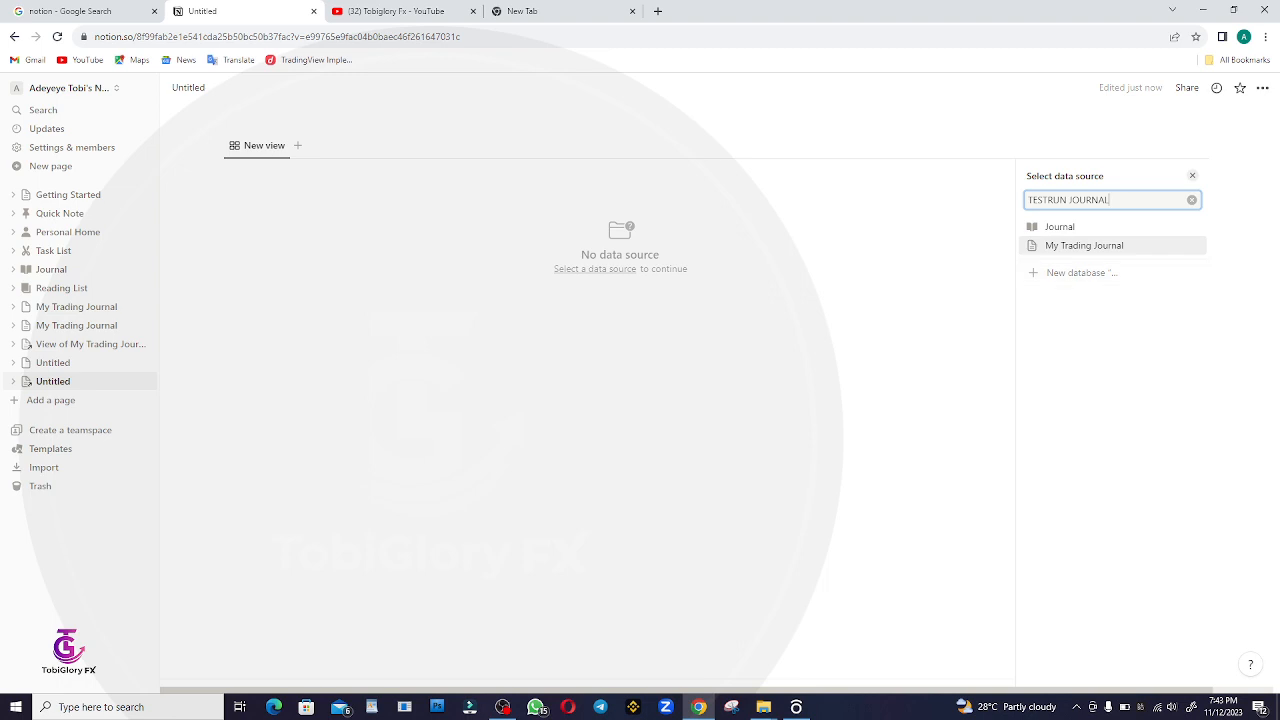
left_click(1088, 273)
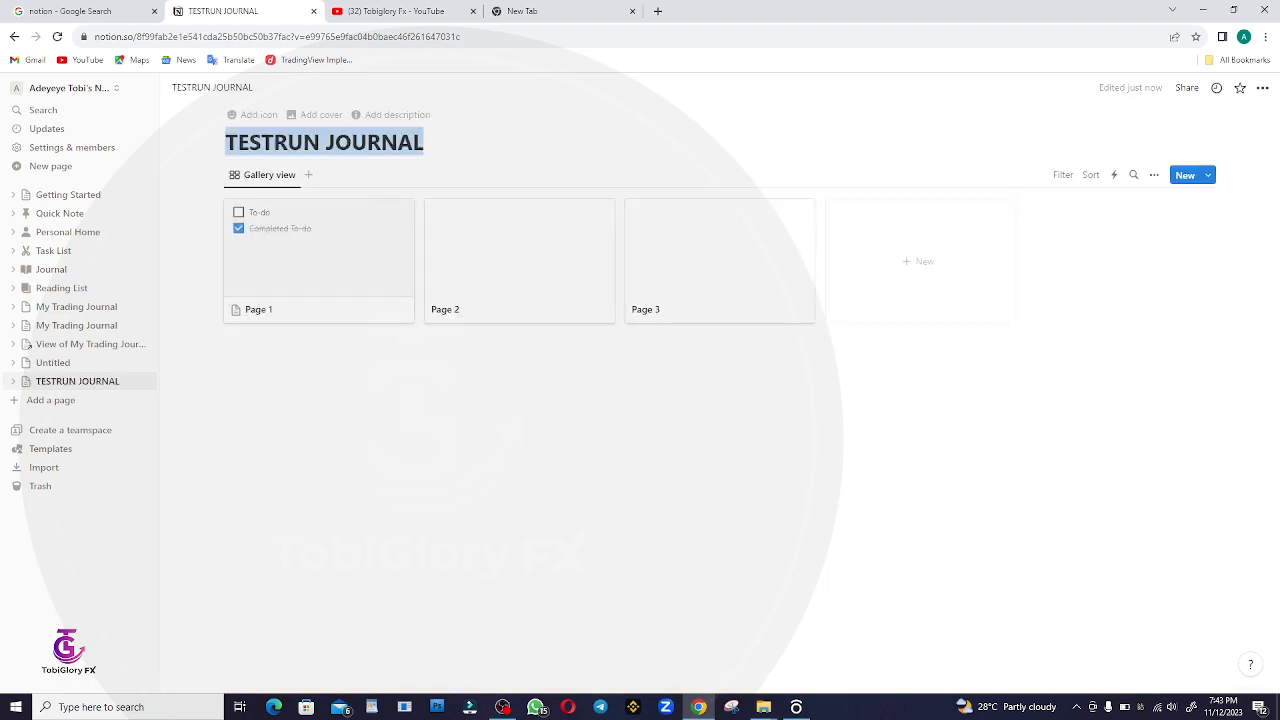
left_click(432, 143)
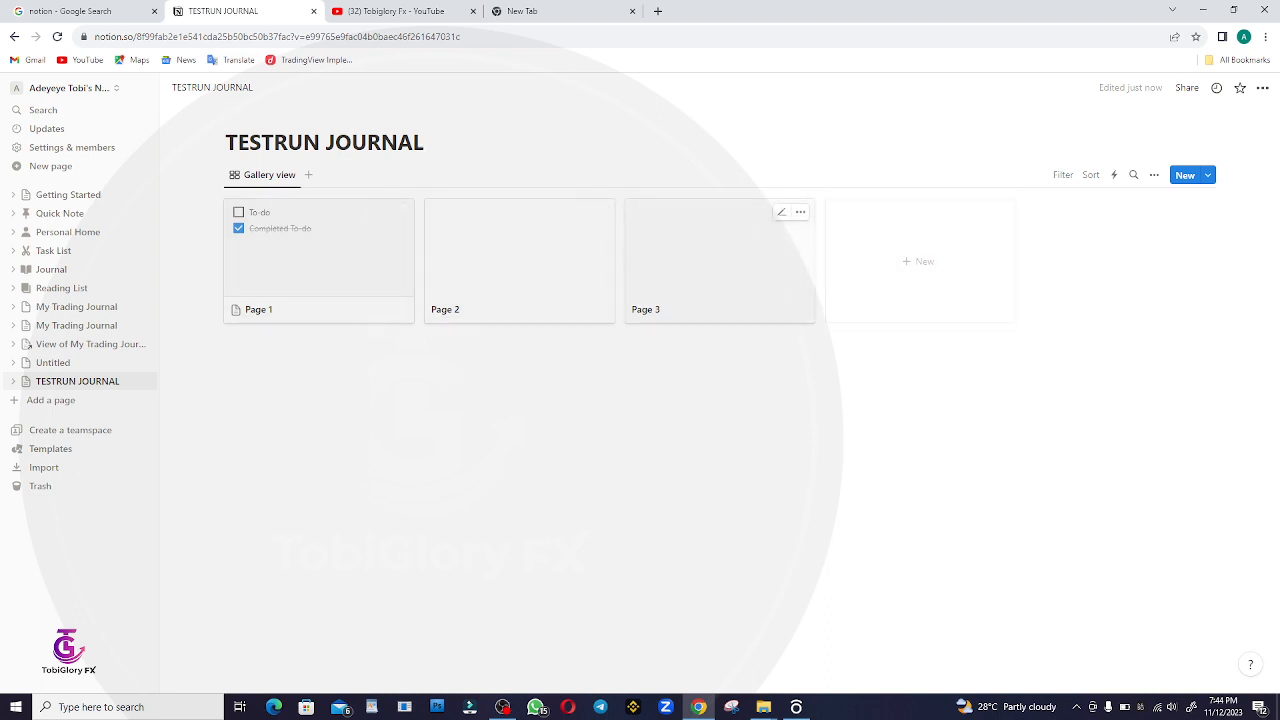
Add a new card titled Page 4 to the TESTRUN JOURNAL gallery and return to the gallery.
left_click(918, 261)
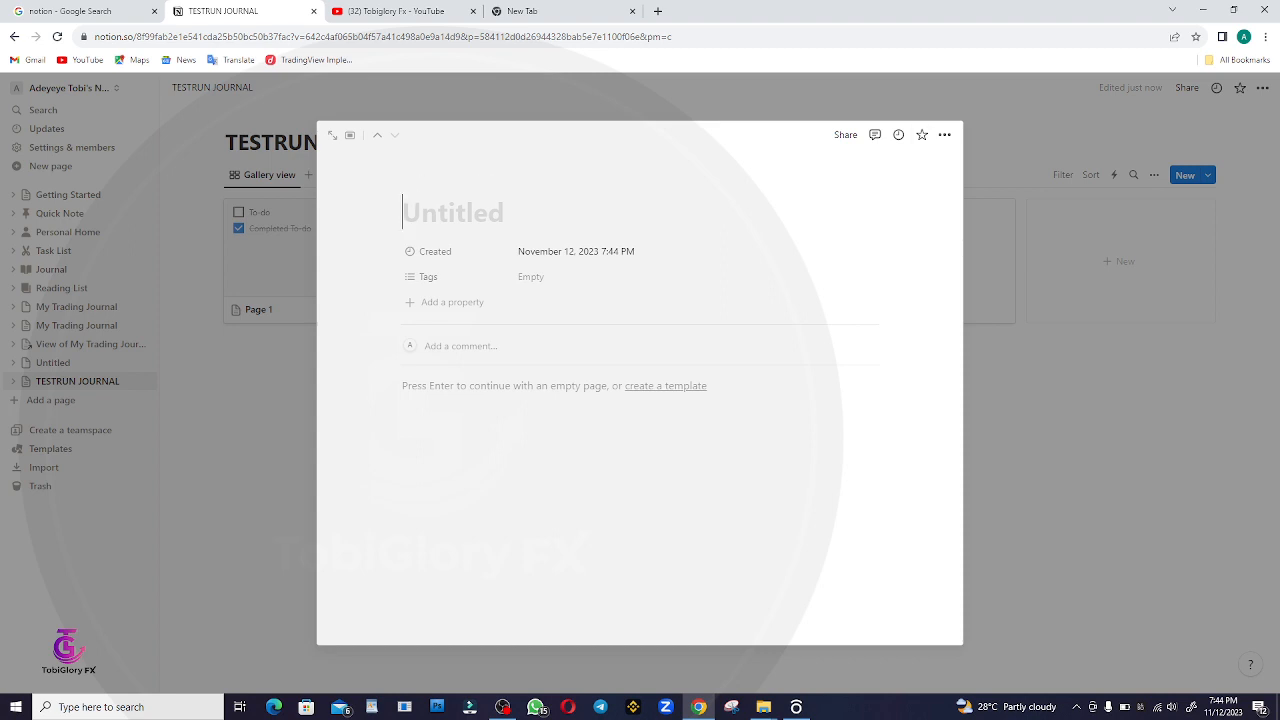
type("Page 4")
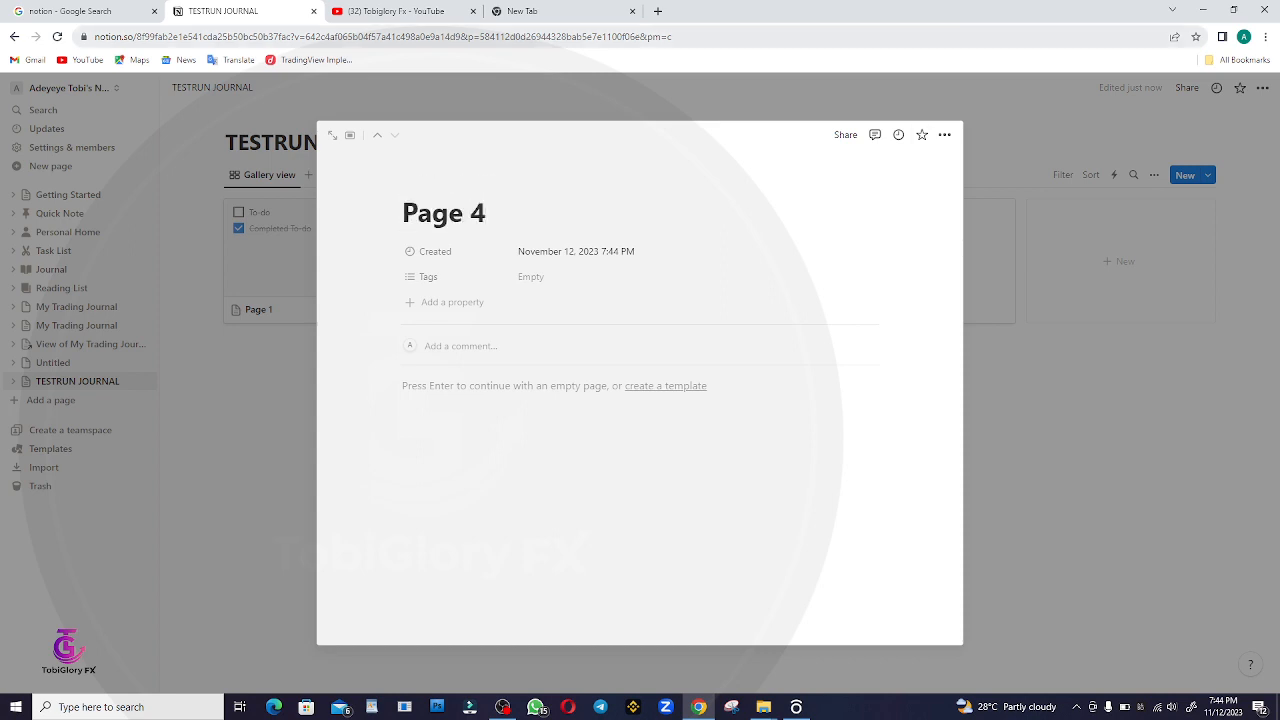
key("Return")
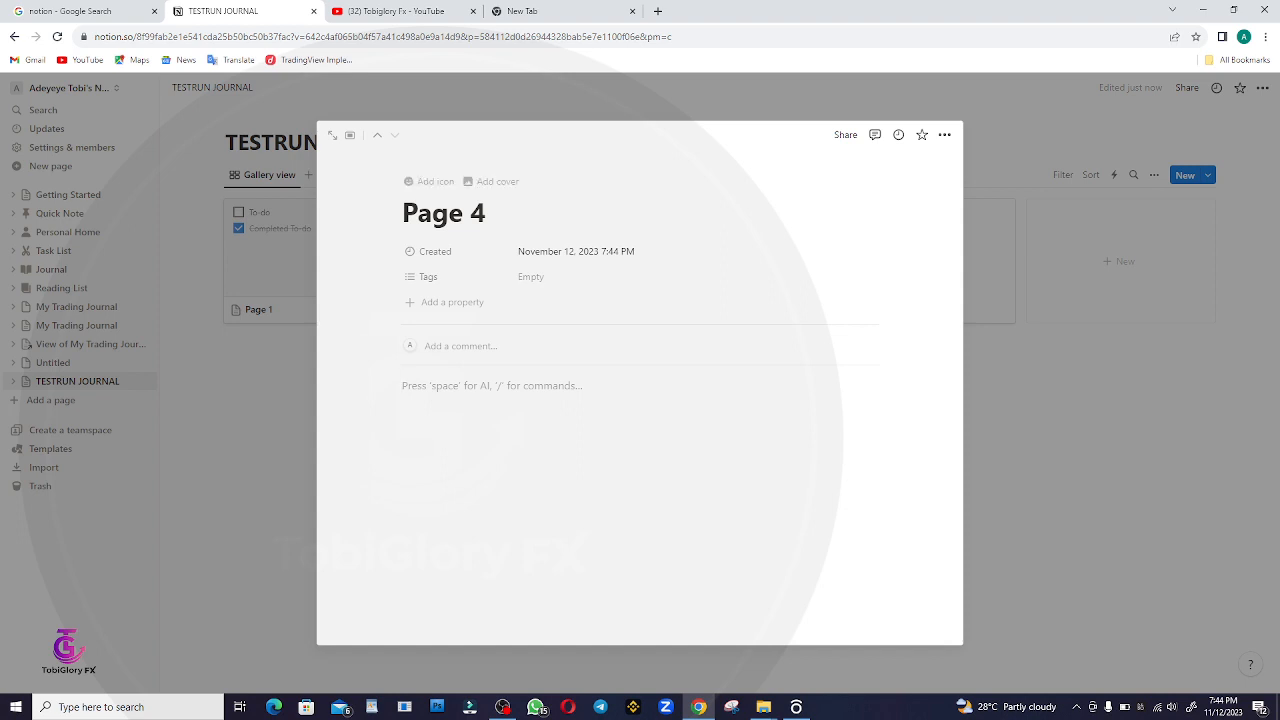
key("Escape")
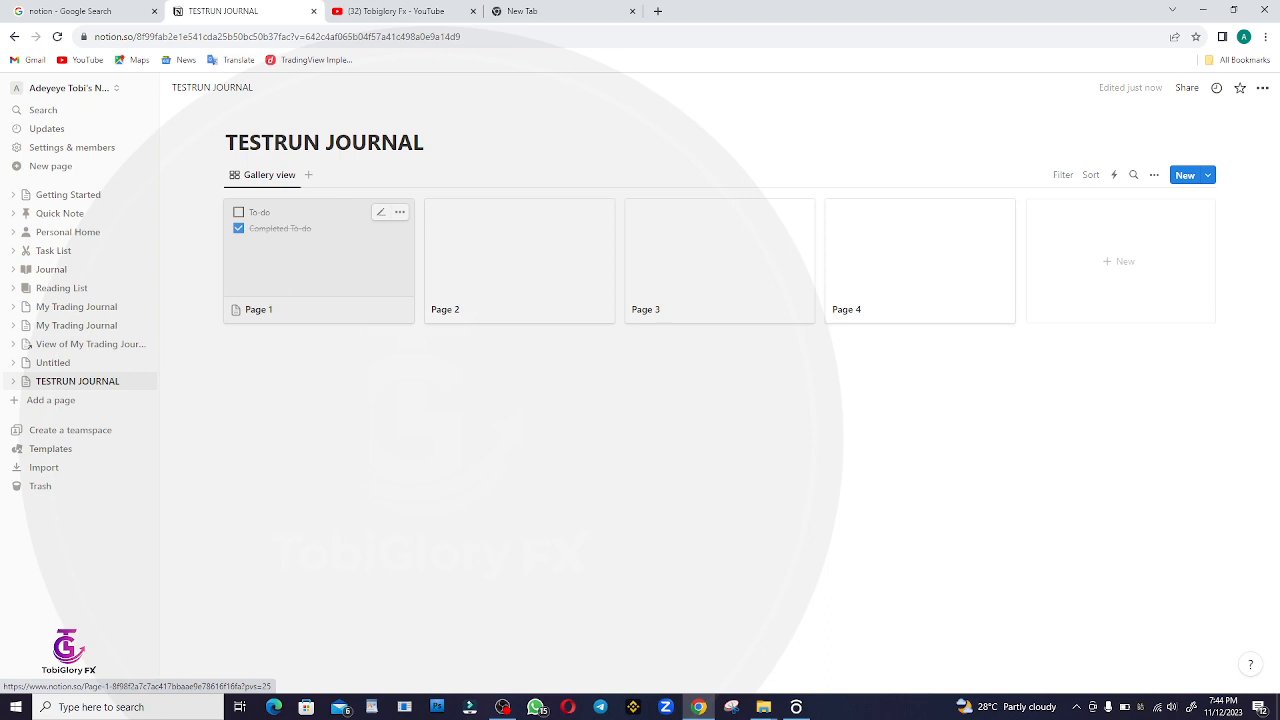
Rename the Page 1 card to December 2023.
left_click(399, 212)
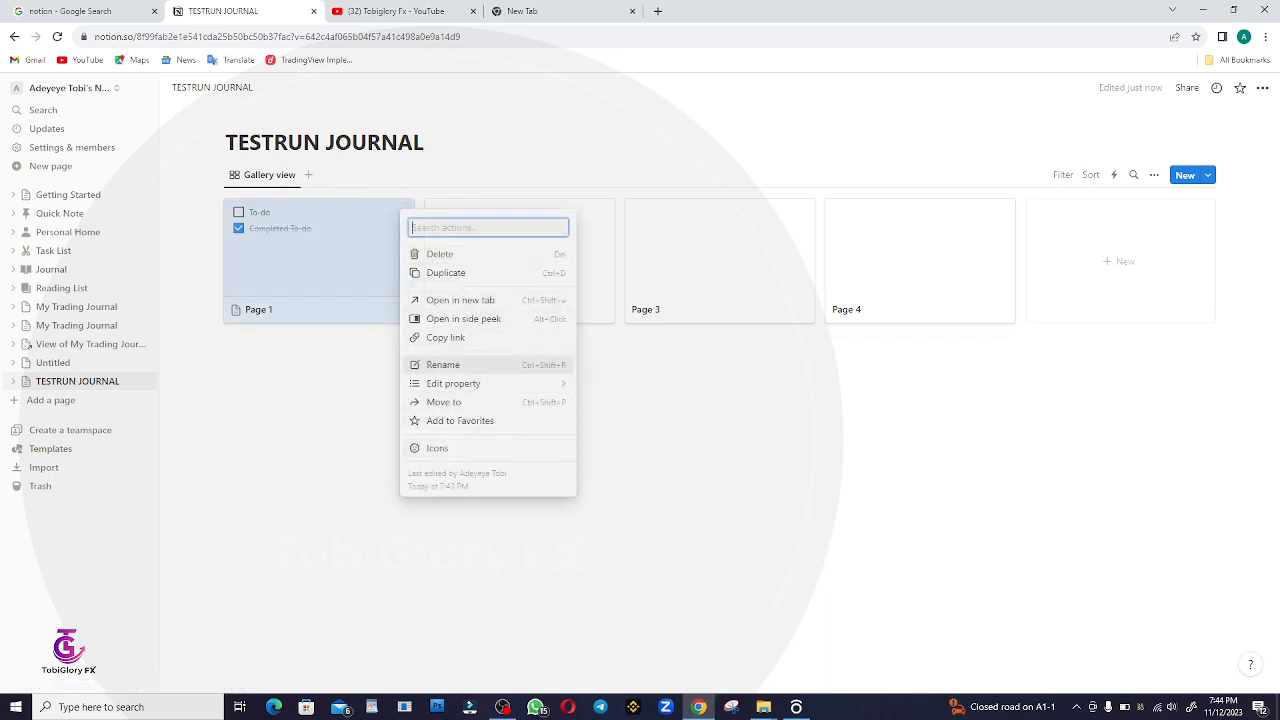
left_click(444, 365)
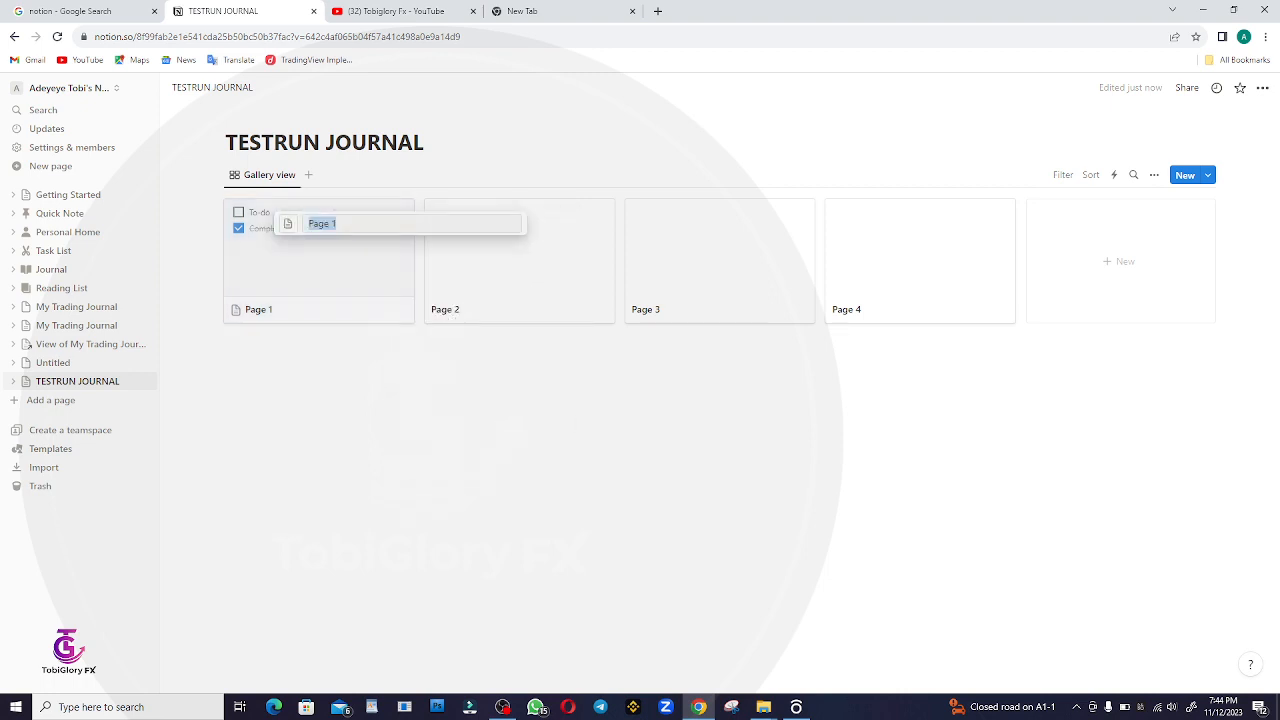
type("December 2023")
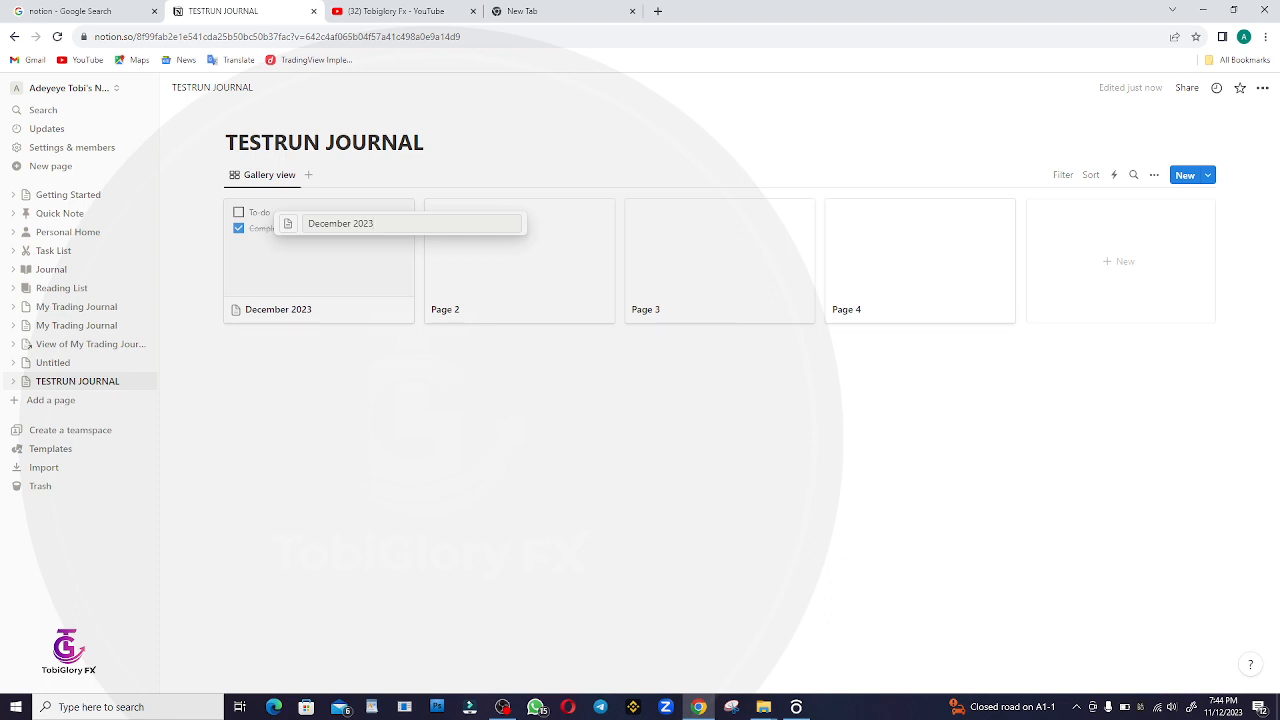
key("Return")
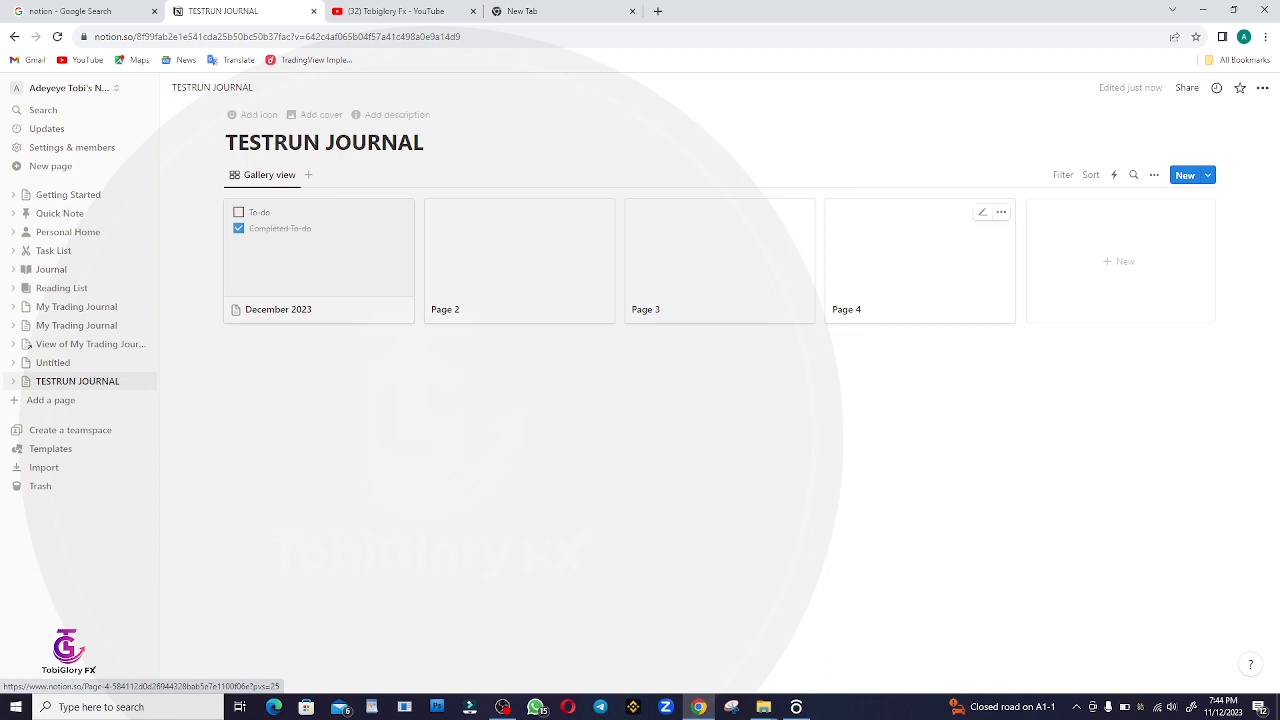
Rename the Page 2 card to January 2024.
left_click(600, 212)
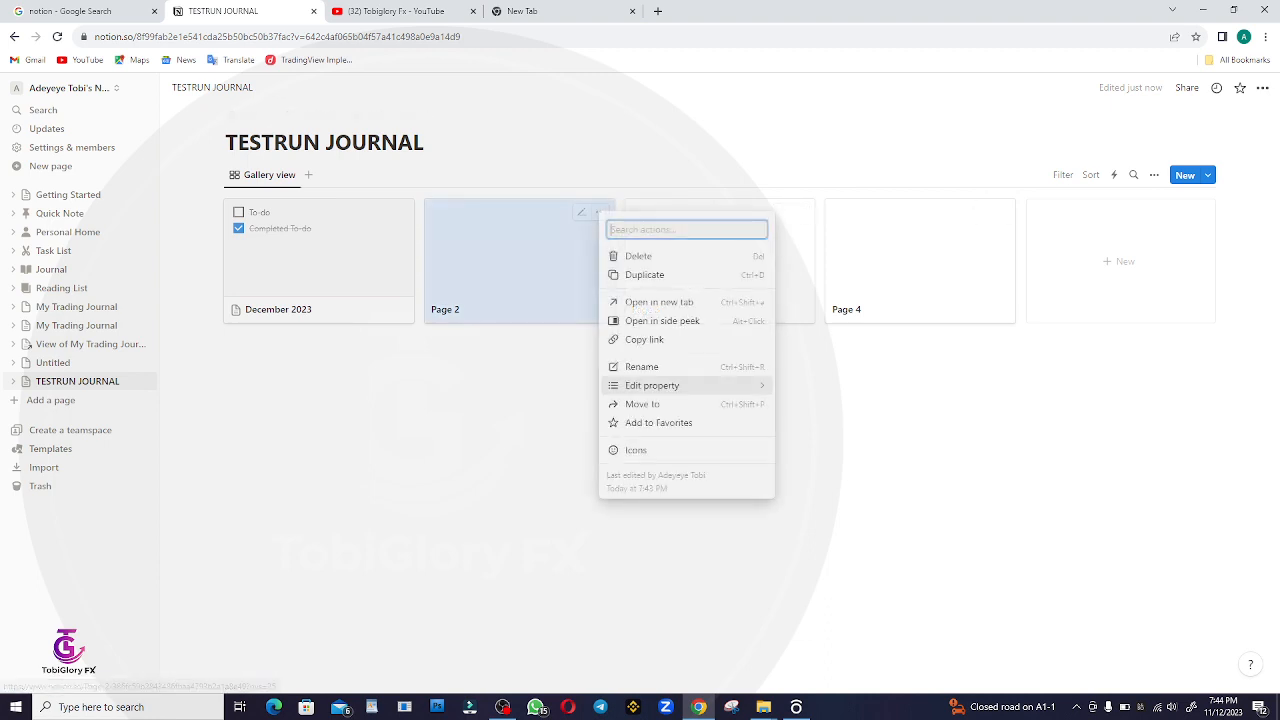
key("Return")
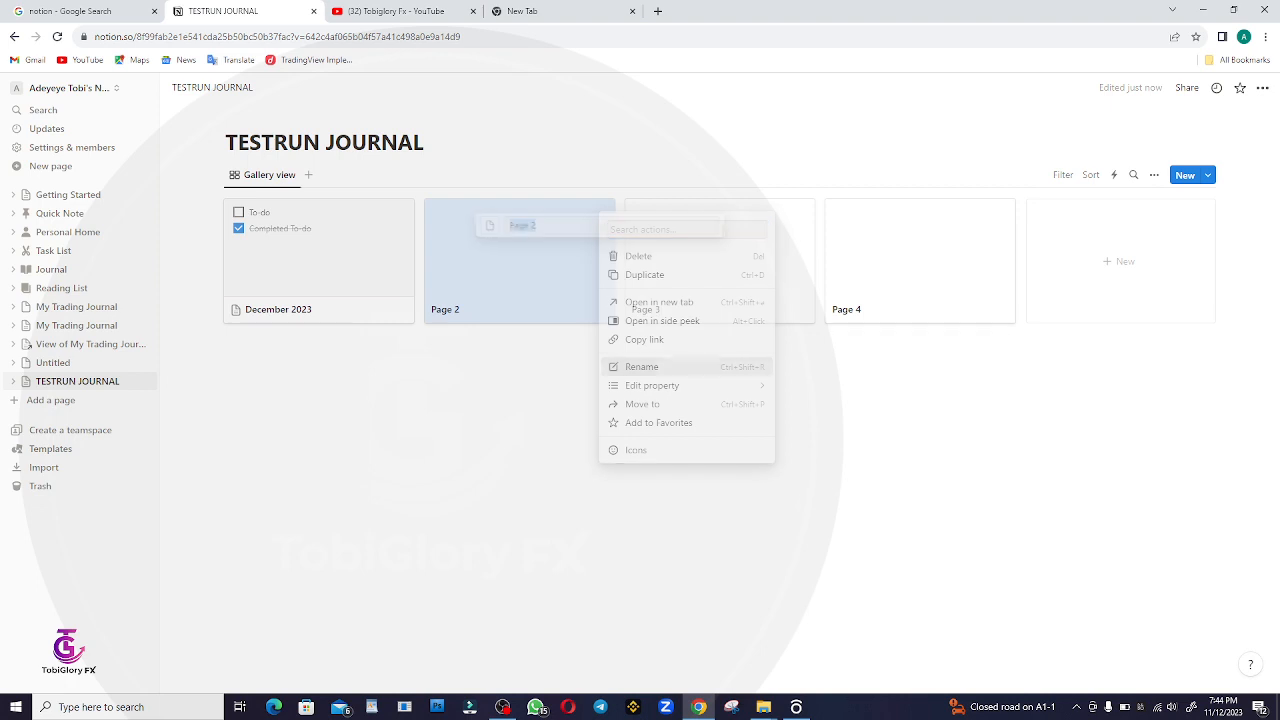
type("Januar")
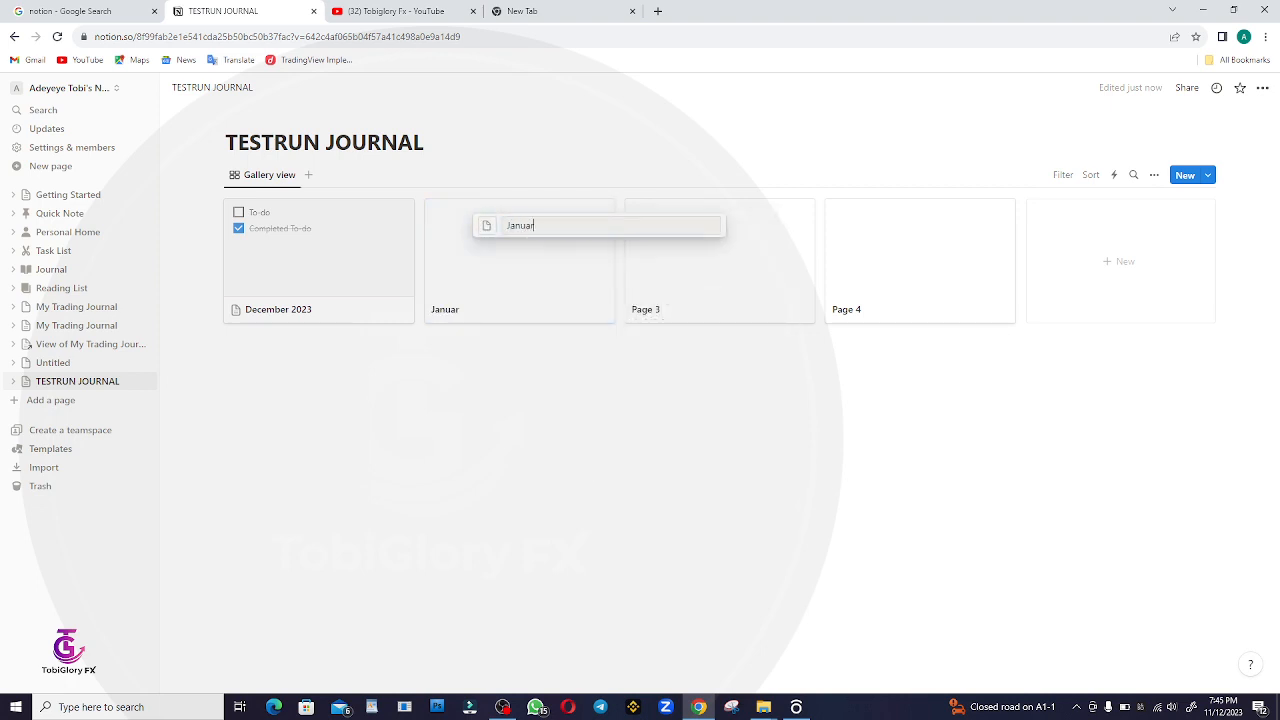
type("y 2024")
key("Return")
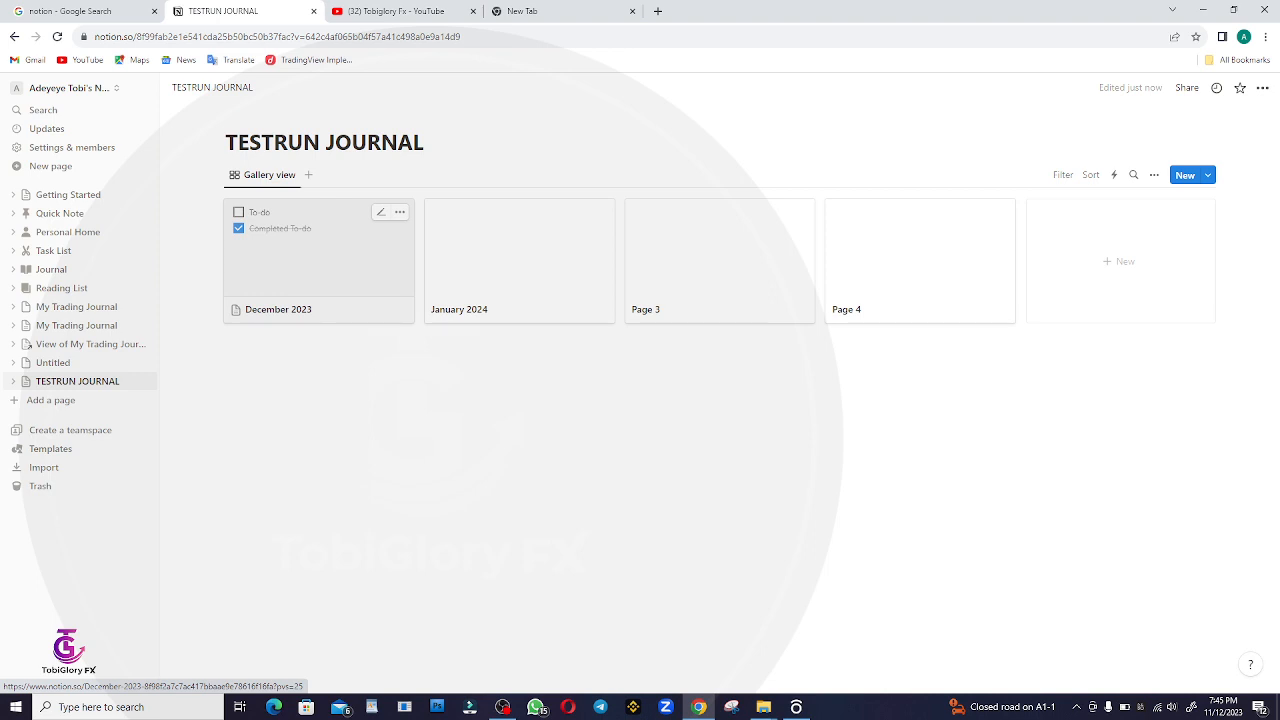
Open the December 2023 card and uncheck its Completed To-do item.
left_click(318, 260)
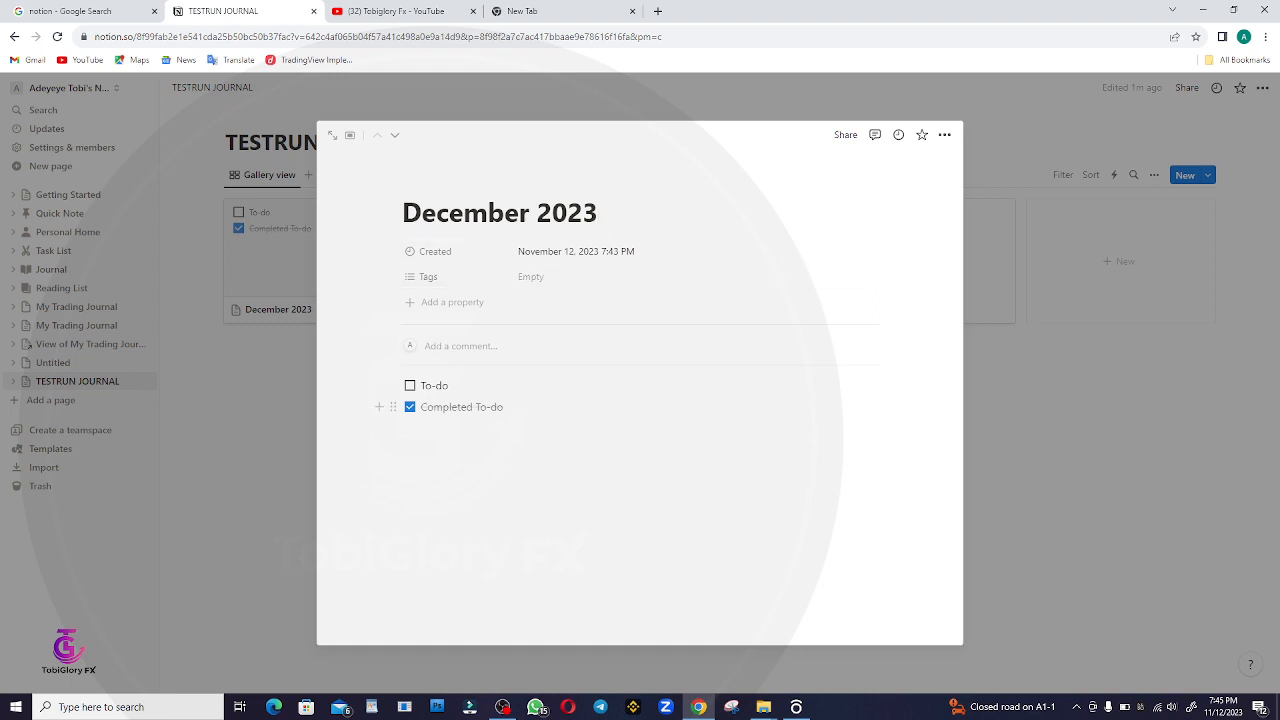
left_click(410, 407)
Insert a new inline database below the Completed To-do item on the December 2023 page.
left_click(404, 429)
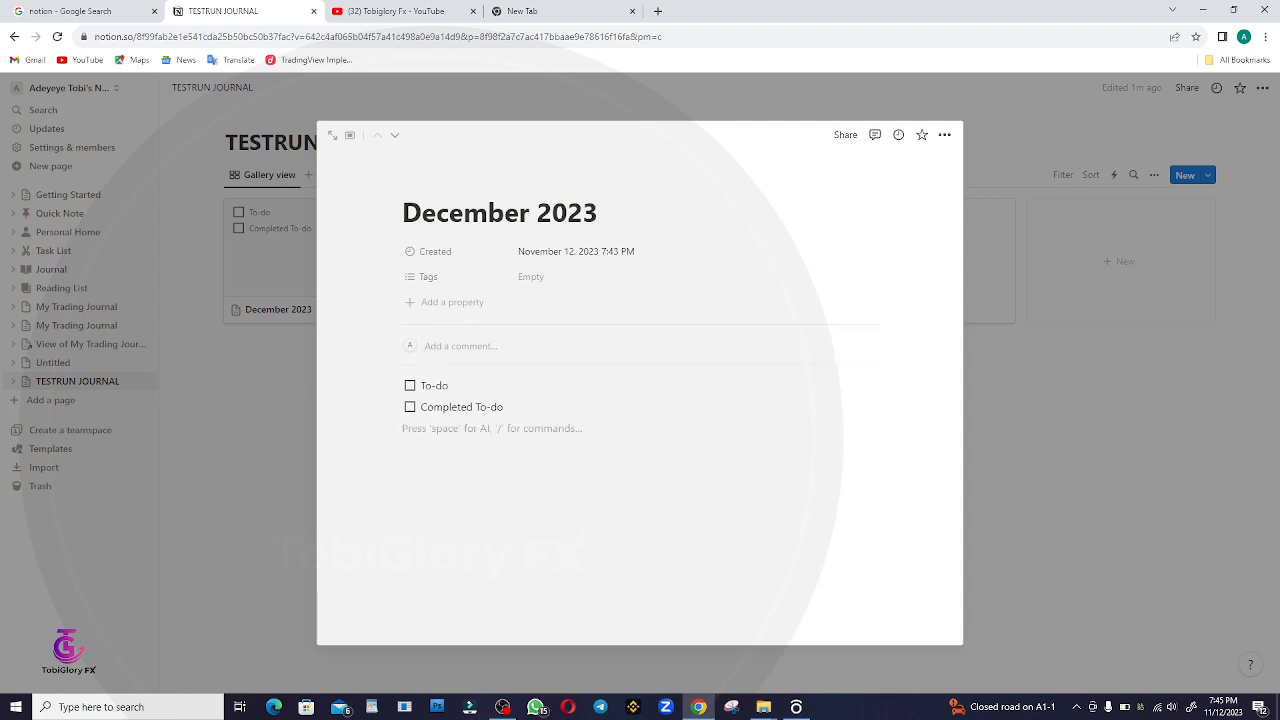
type("/")
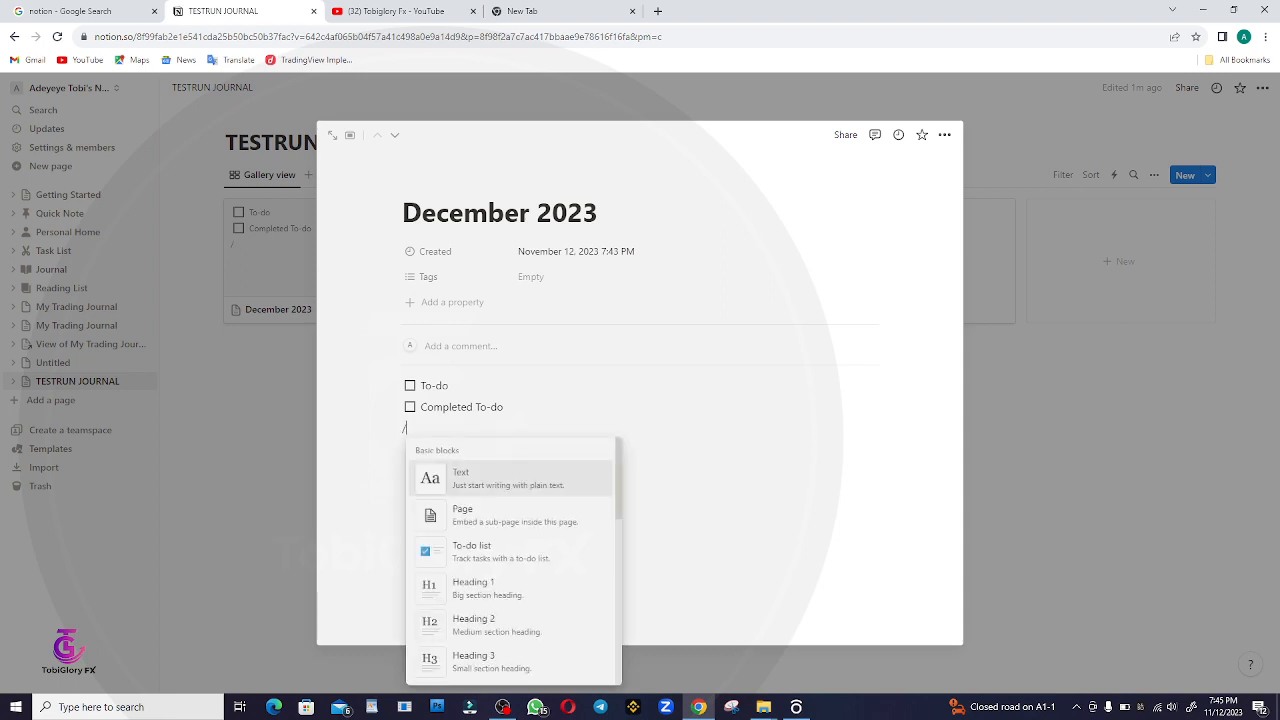
type("ta")
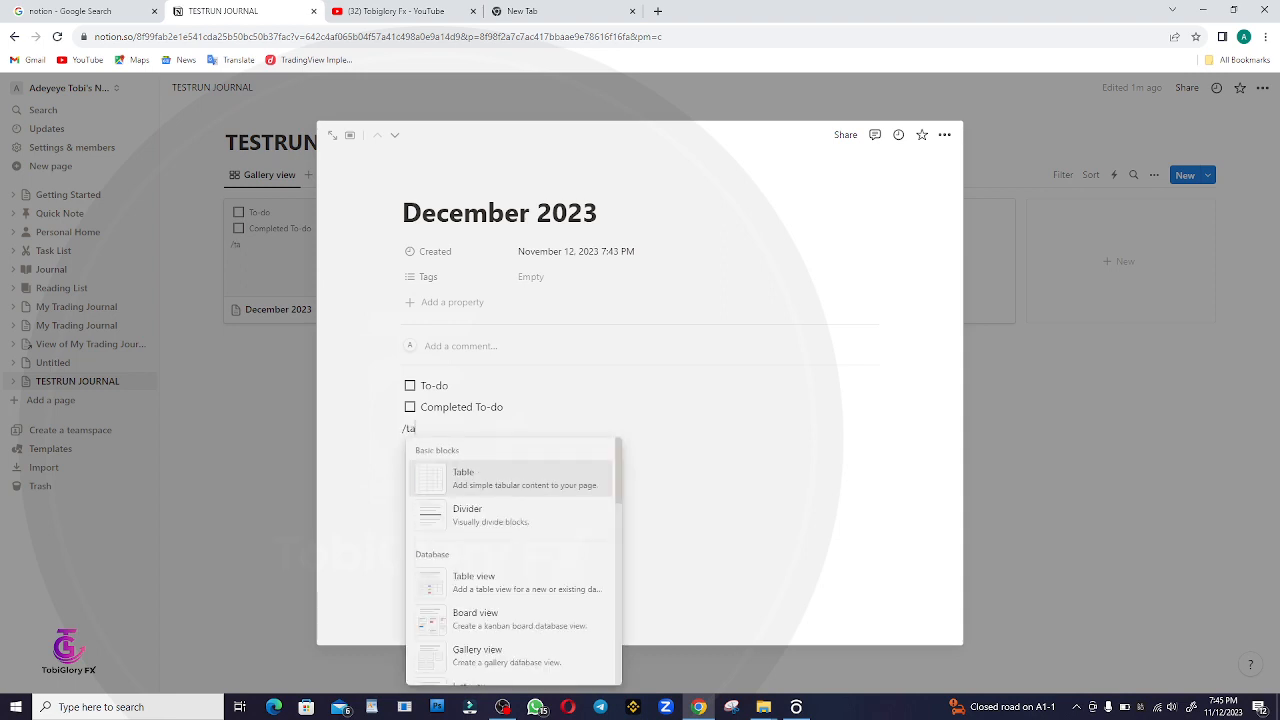
key("Down")
key("Up")
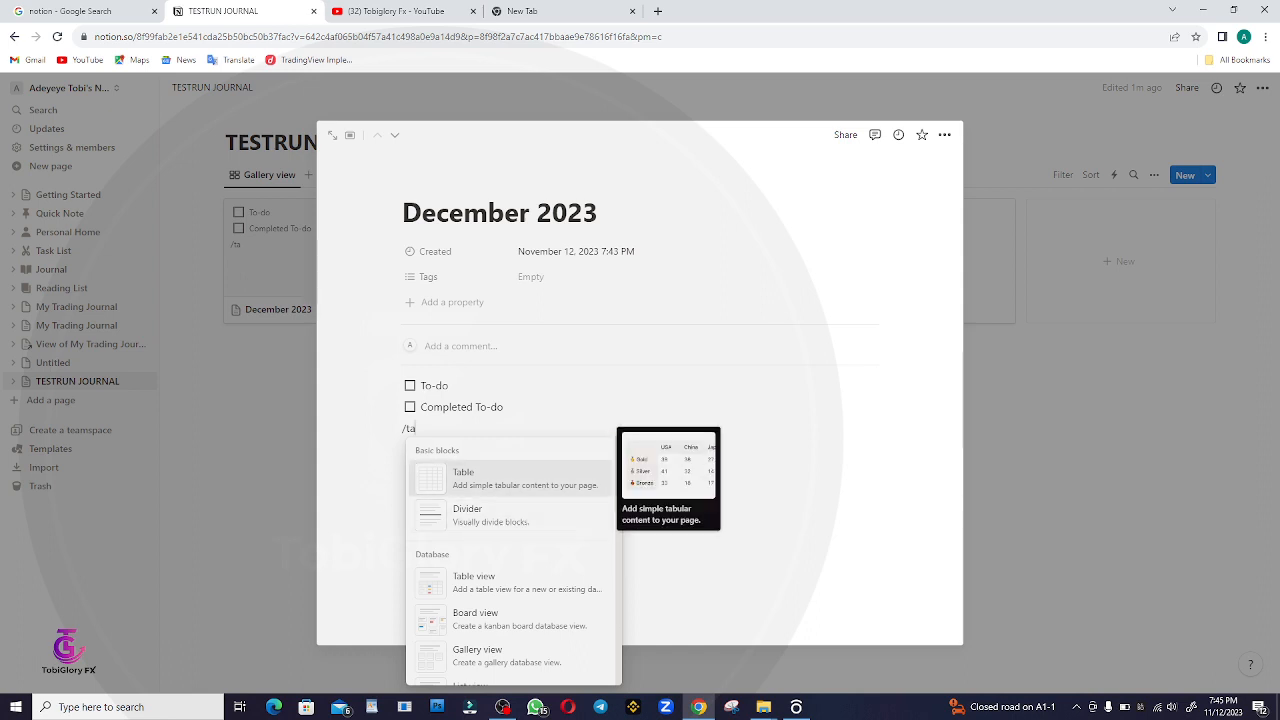
key("Down")
key("Down")
key("Down")
key("Down")
key("Down")
key("Down")
key("Down")
key("Down")
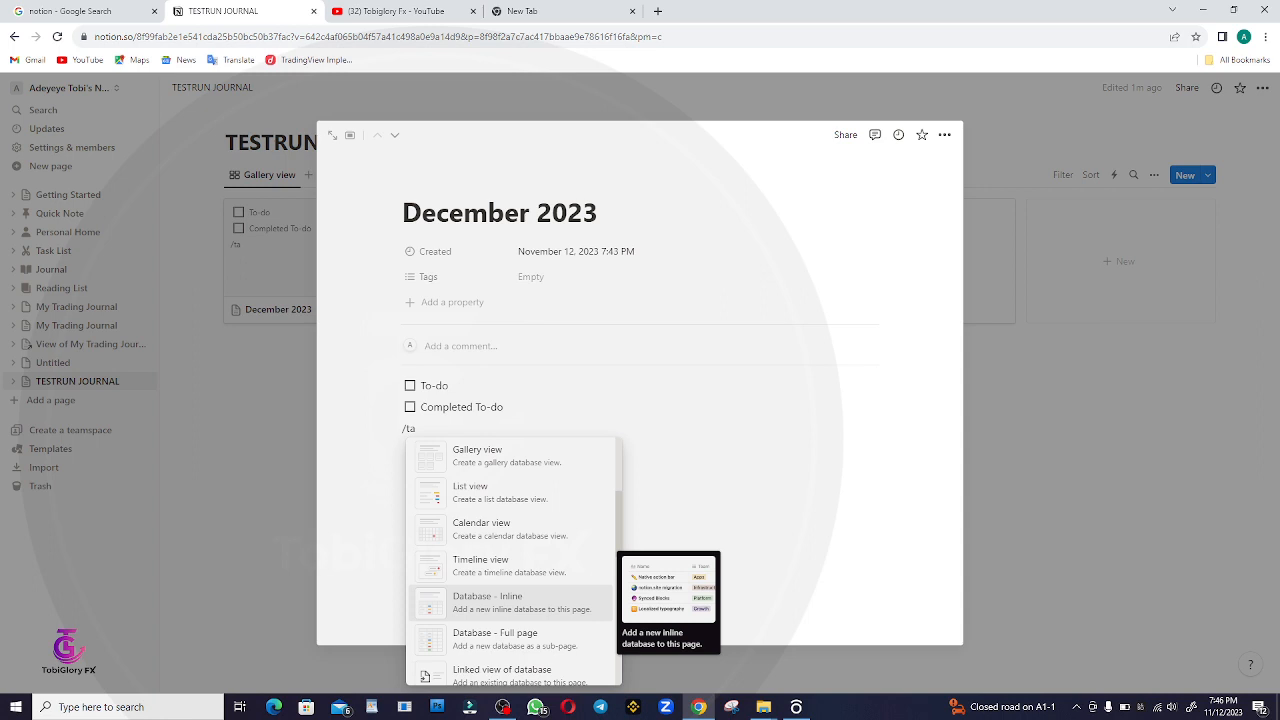
key("Return")
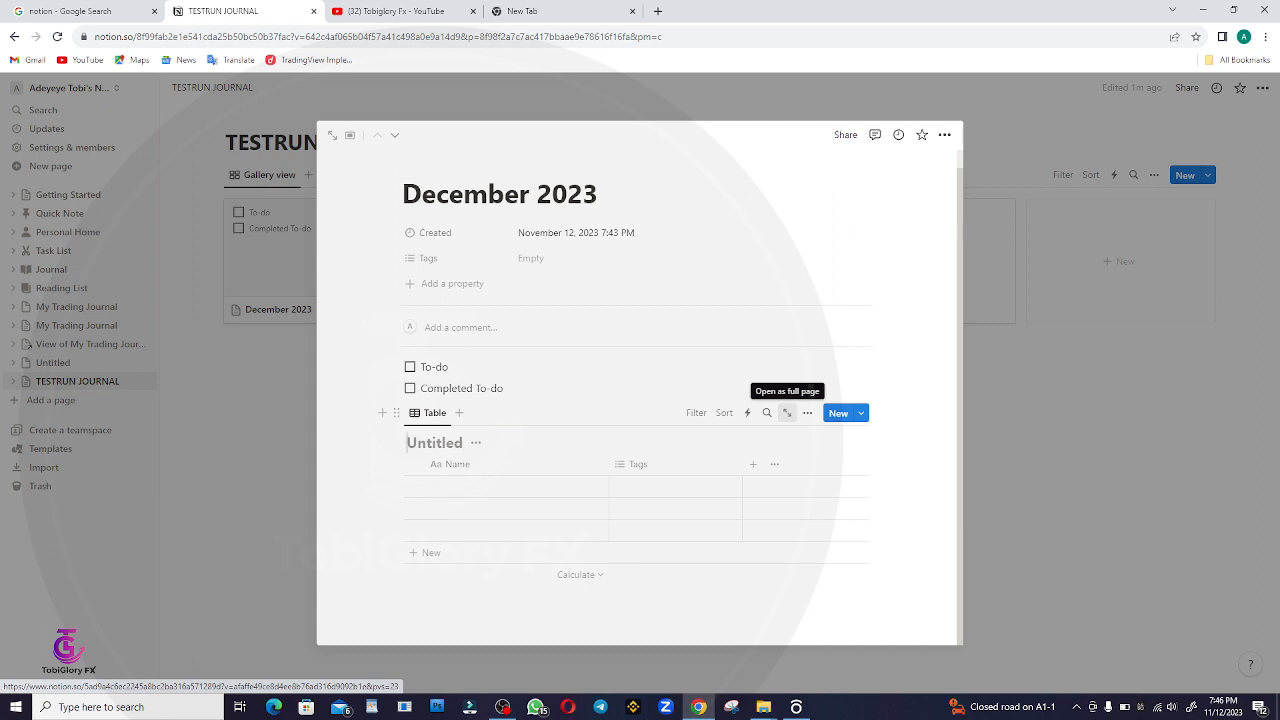
Open the inline database as a full page and title it December 2023 Journal.
left_click(787, 412)
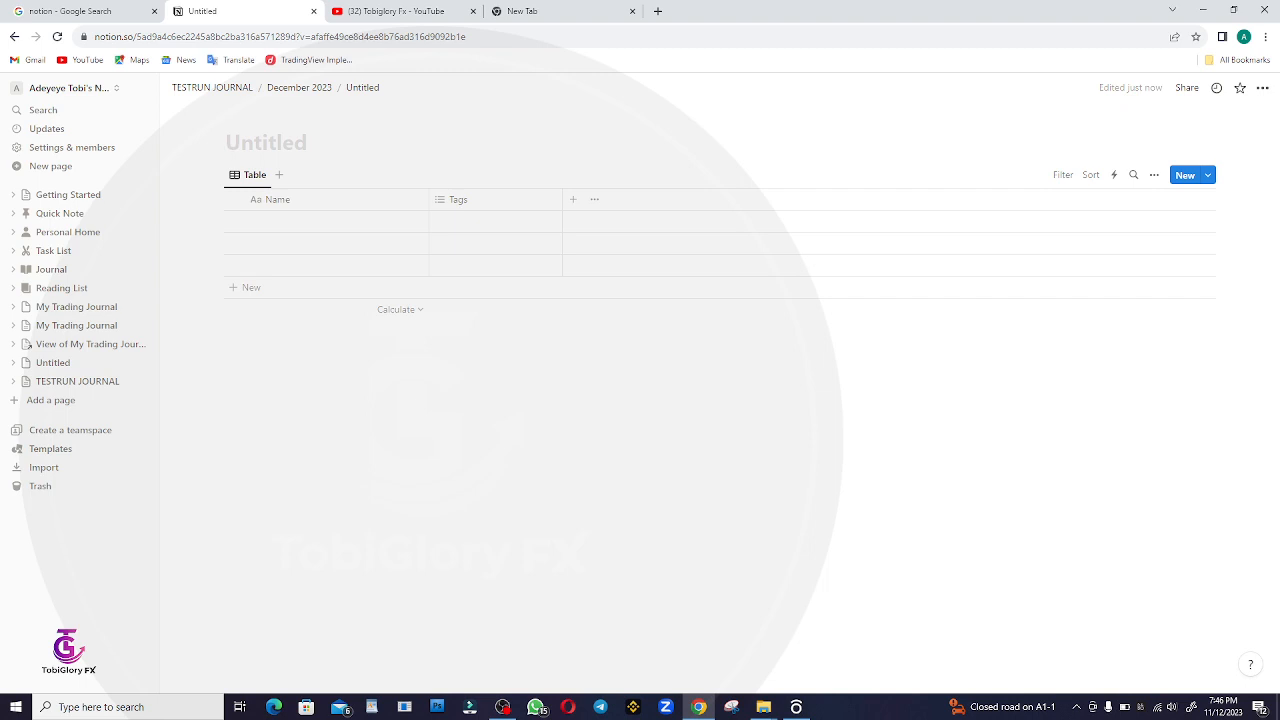
type("Decembe")
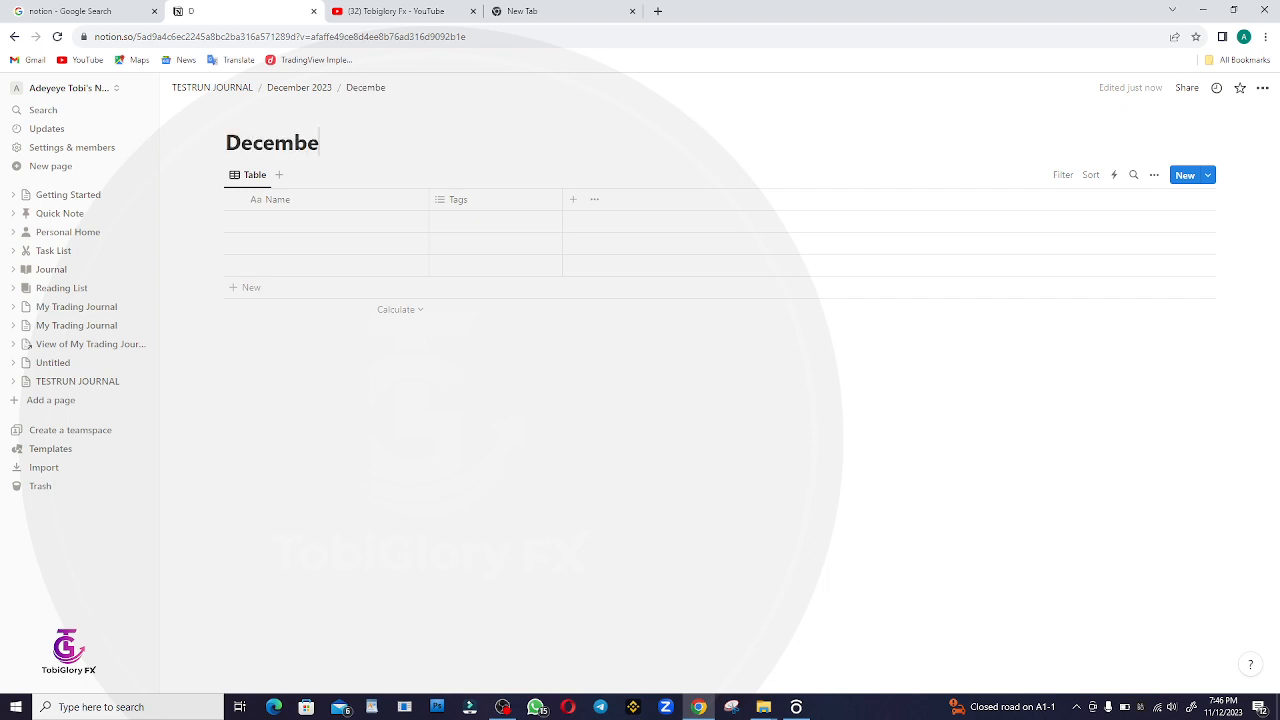
type("r 2023 ")
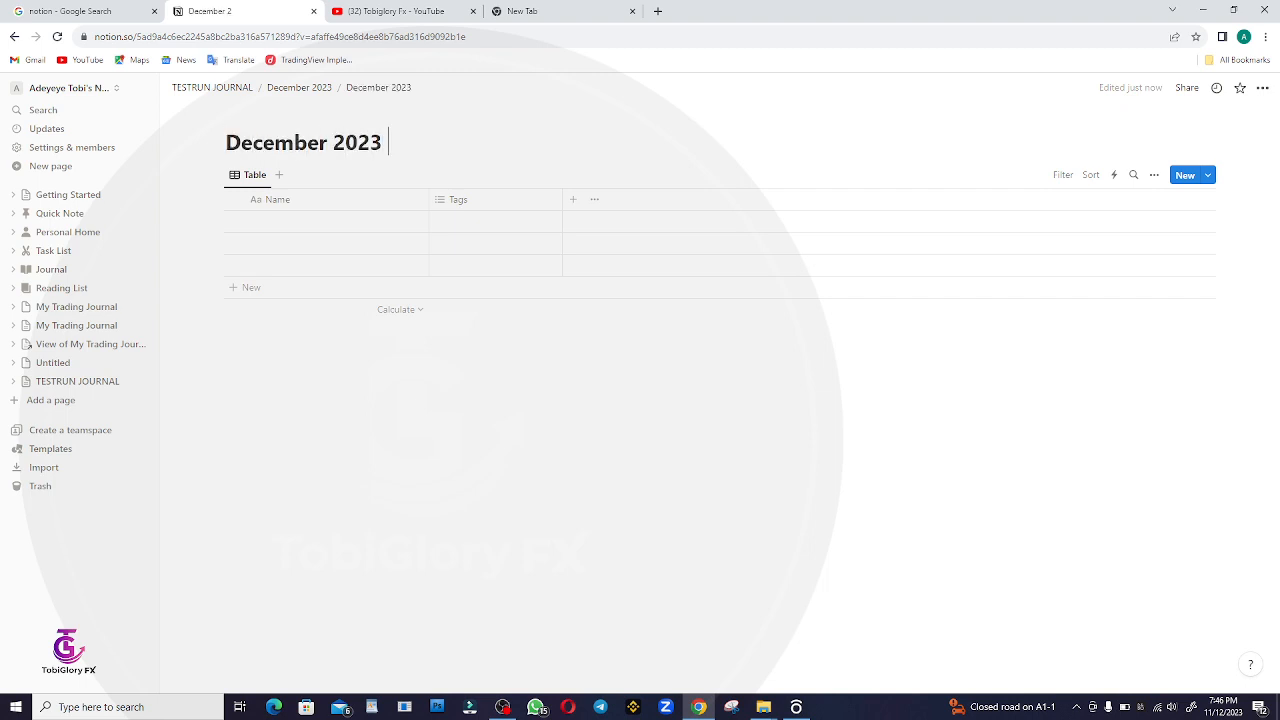
type("Journal")
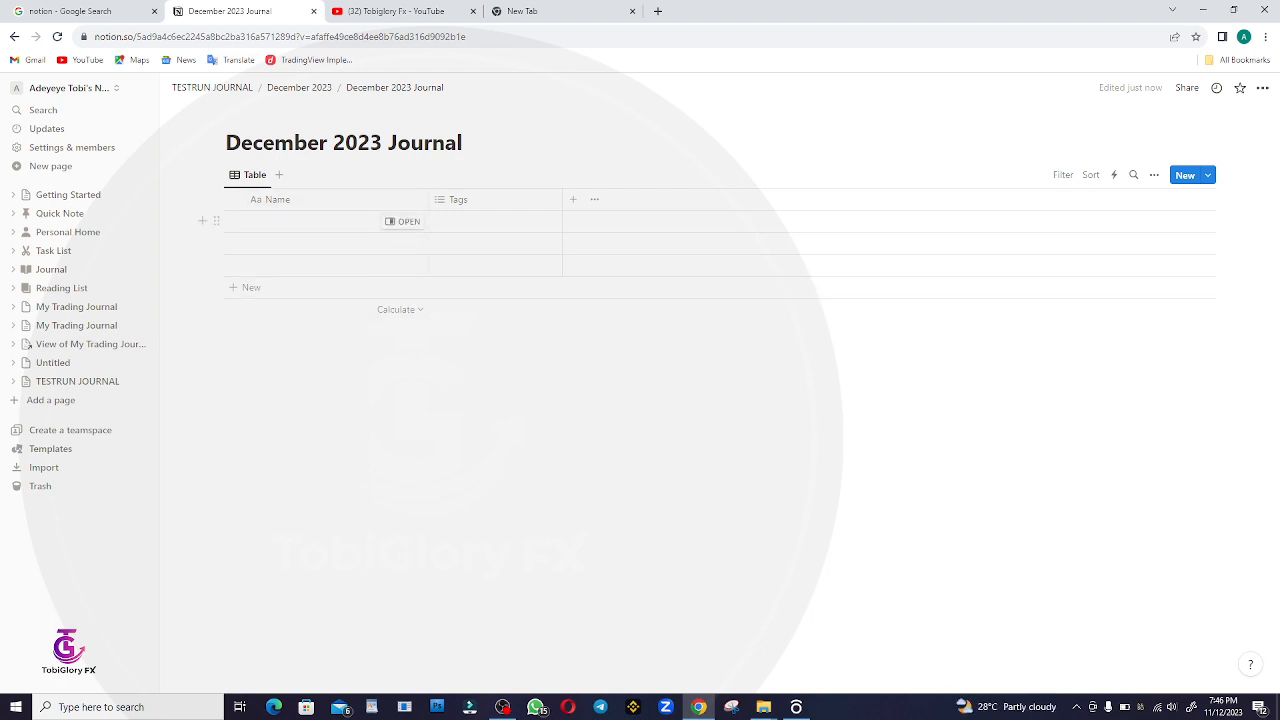
Number the three empty rows of the journal table 1, 2 and 3 in the Name column.
left_click(317, 222)
type("1")
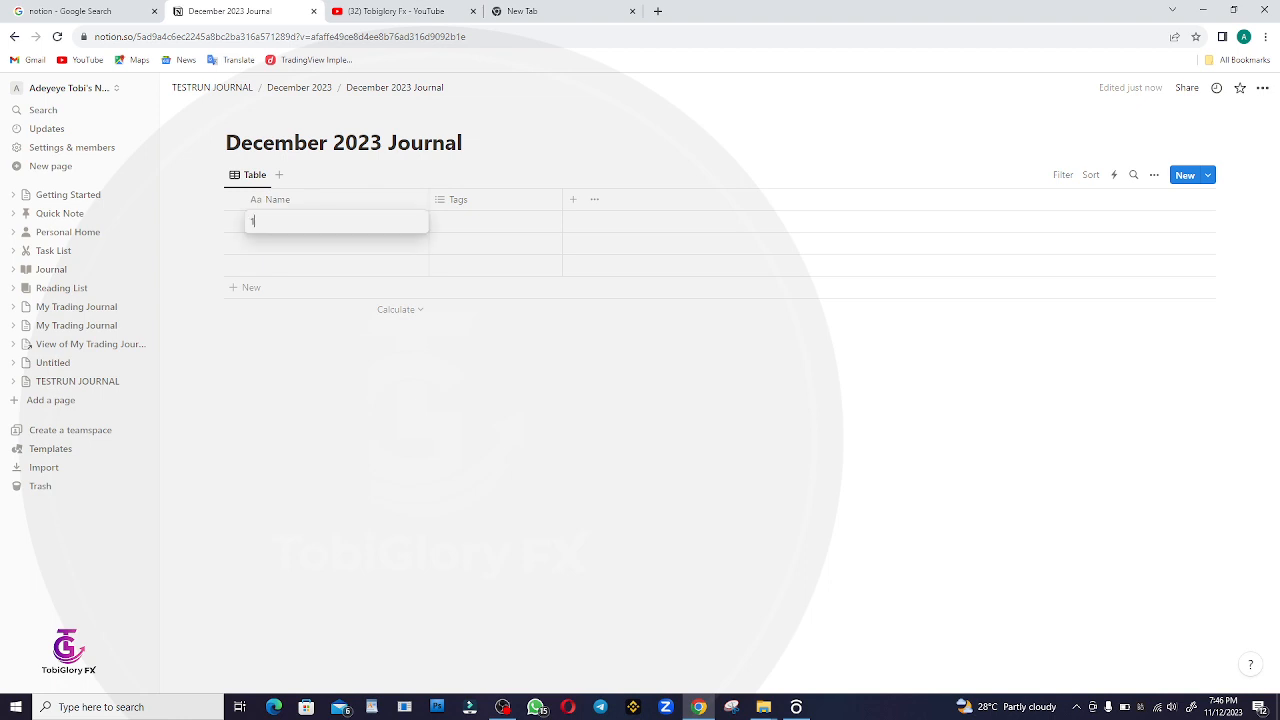
key("Return")
left_click(320, 243)
type("2")
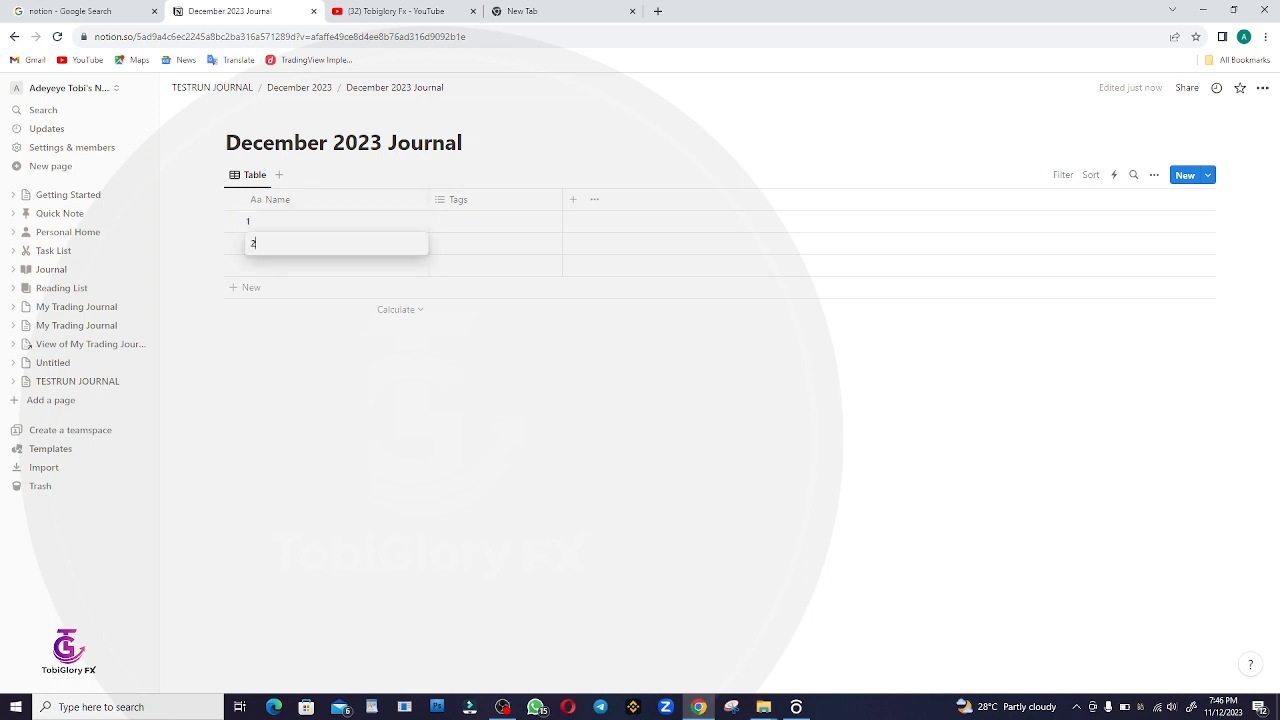
key("Return")
left_click(320, 265)
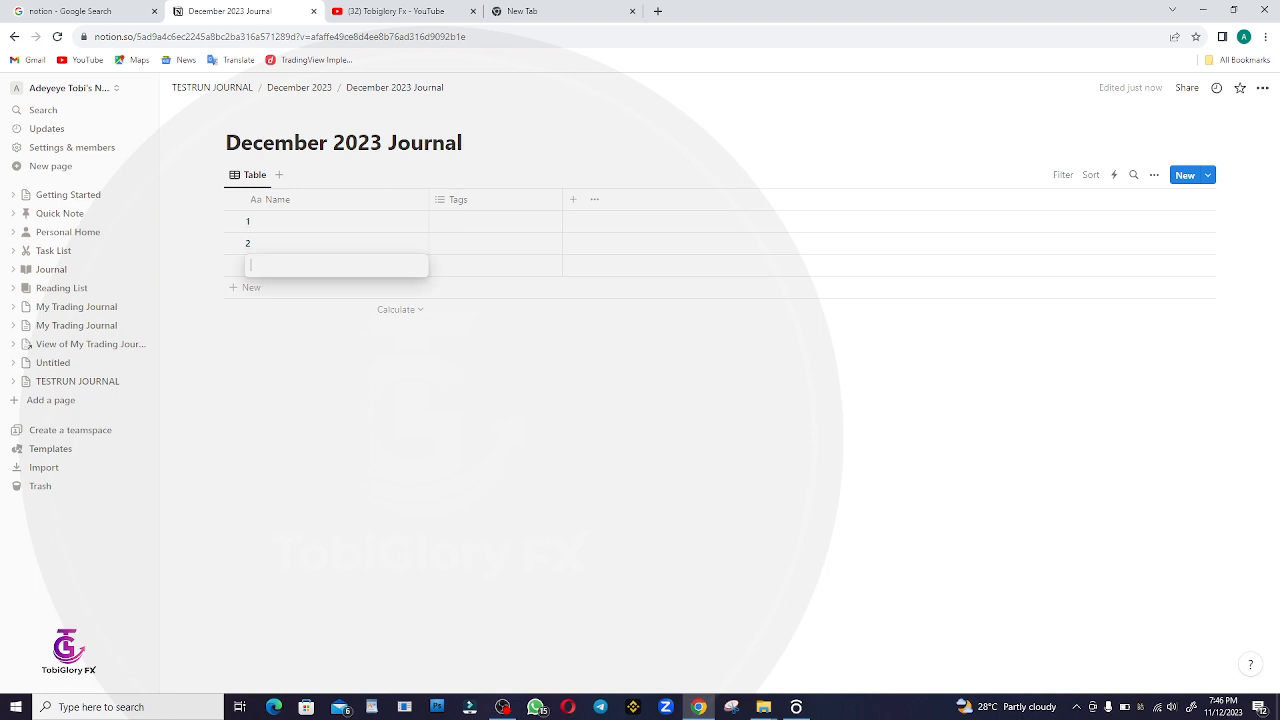
type("3")
key("Return")
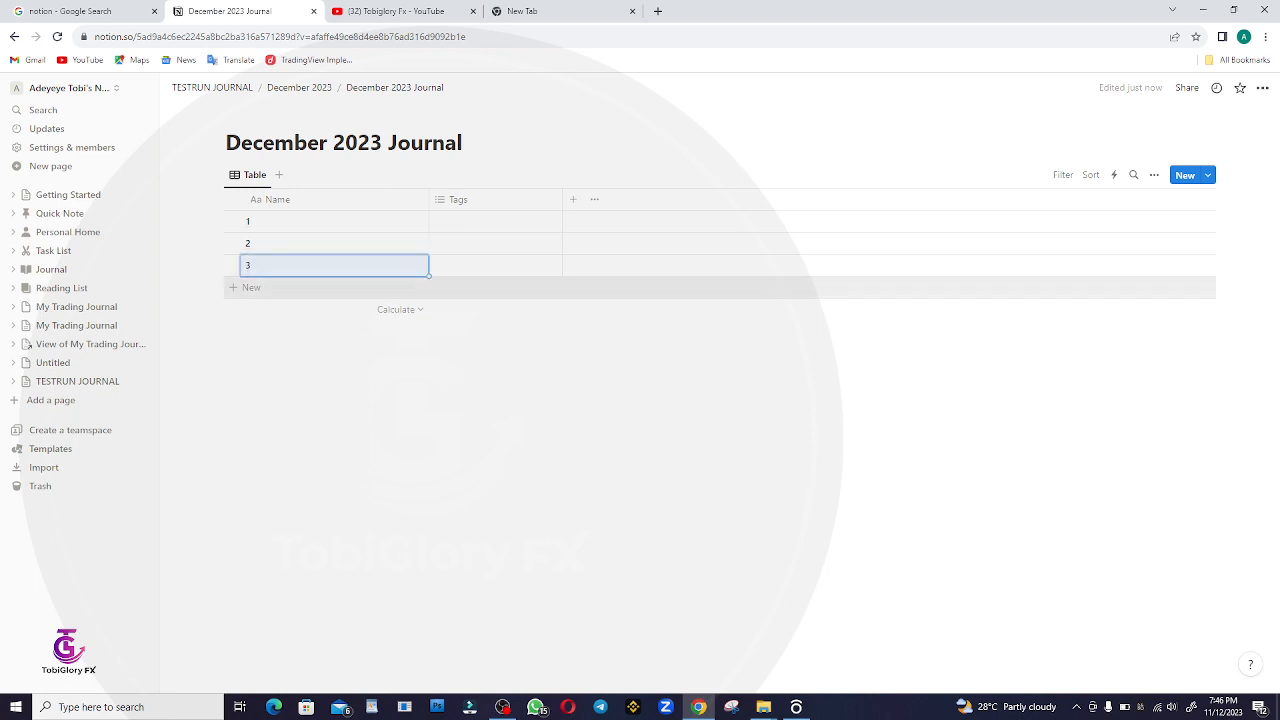
Add three more rows named 4, 5 and 6 to the journal table and narrow its Name column.
left_click(251, 287)
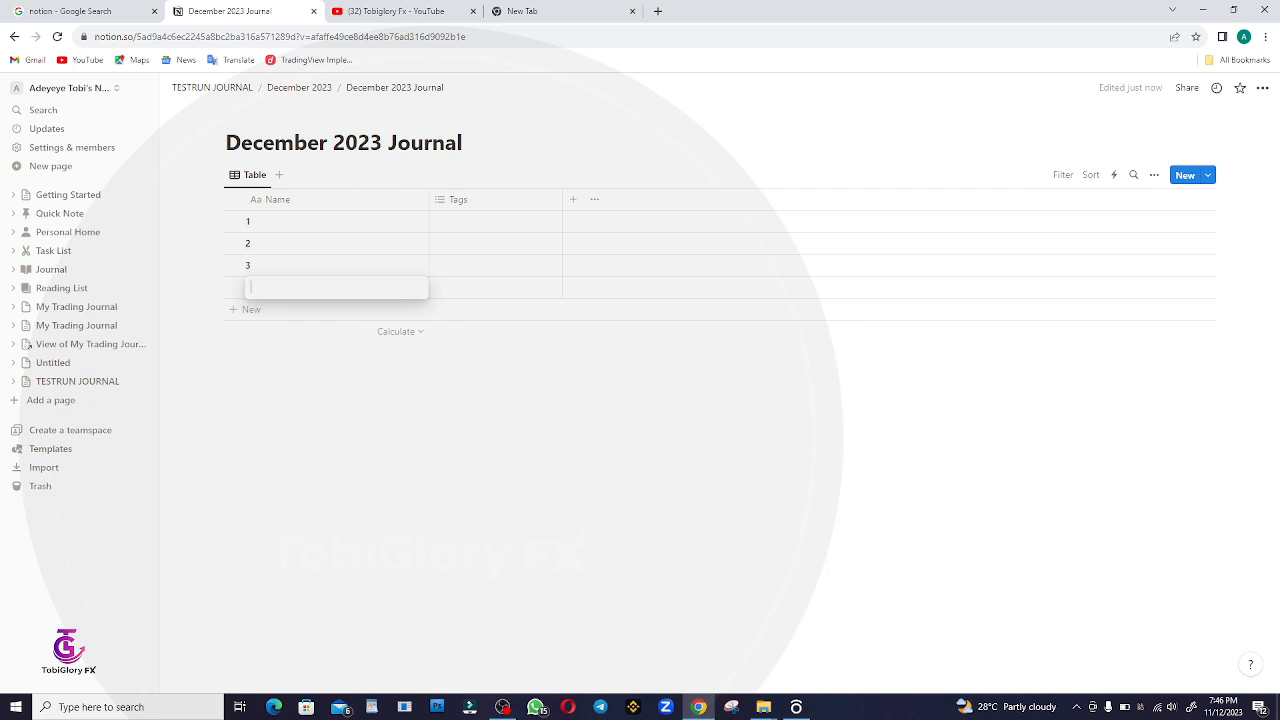
type("4")
key("Return")
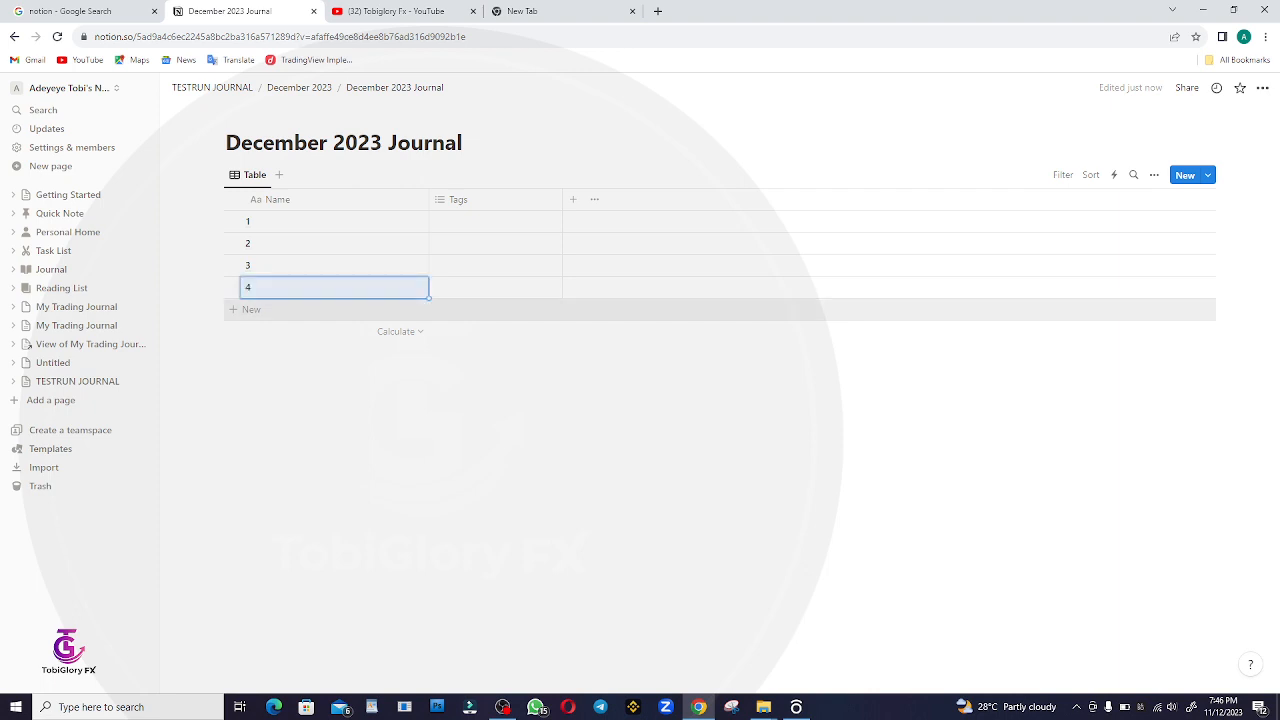
left_click(251, 309)
type("5")
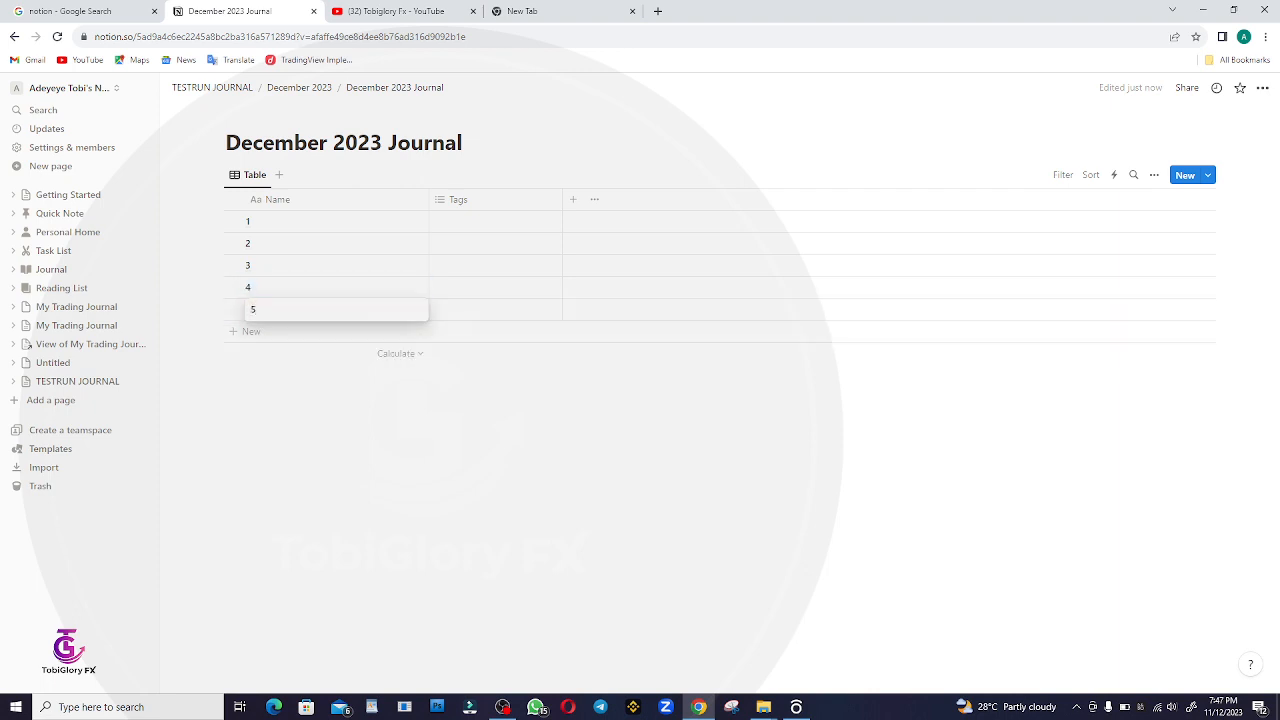
key("Return")
left_click(251, 331)
type("6")
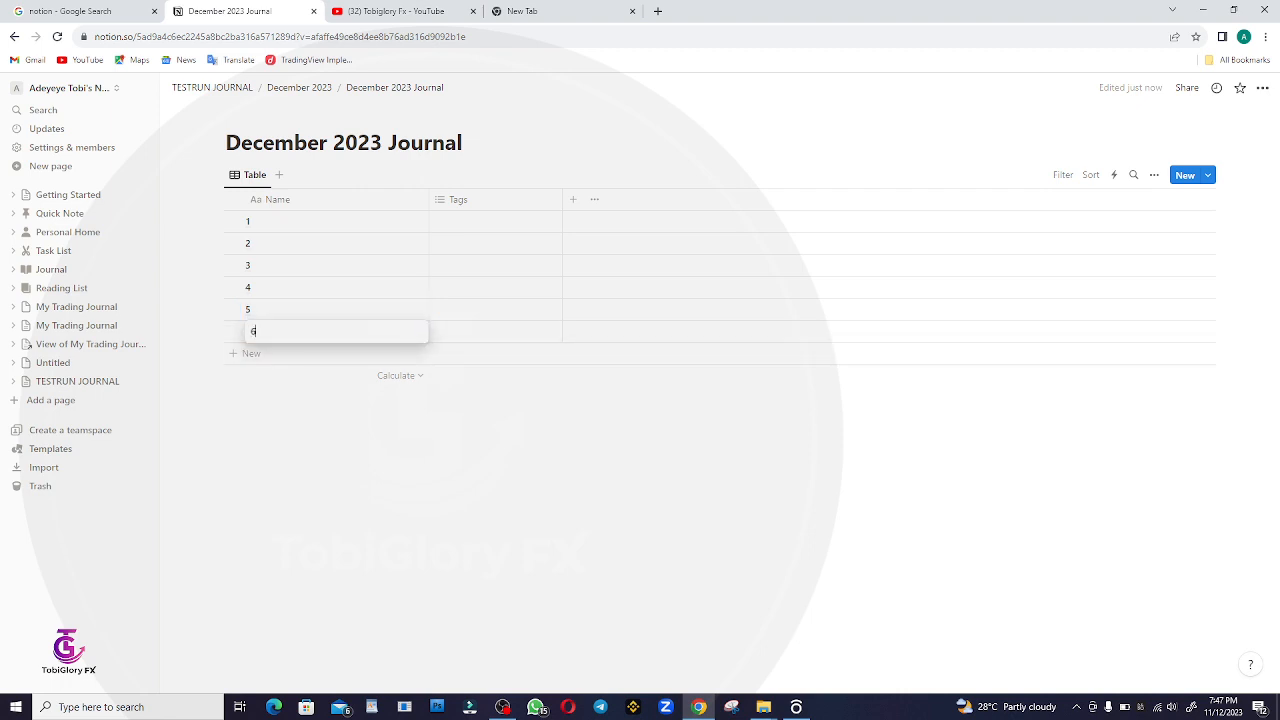
key("Return")
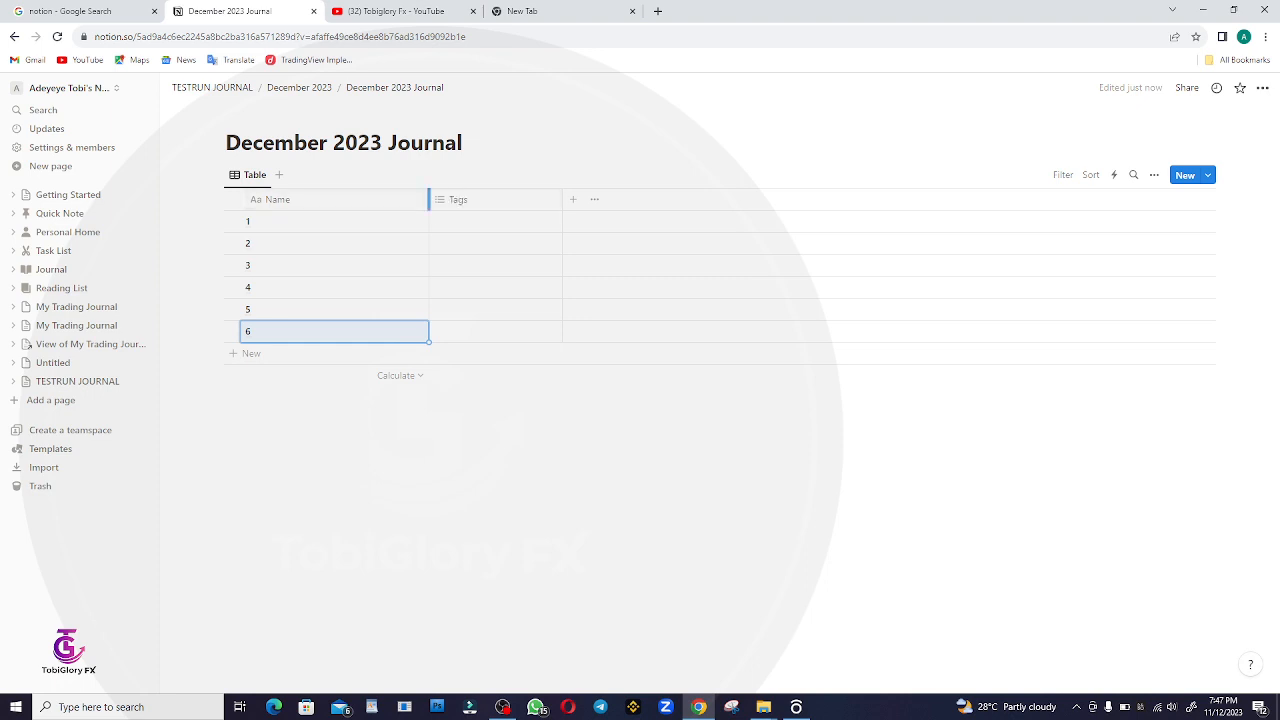
left_click_drag(429, 199, 311, 199)
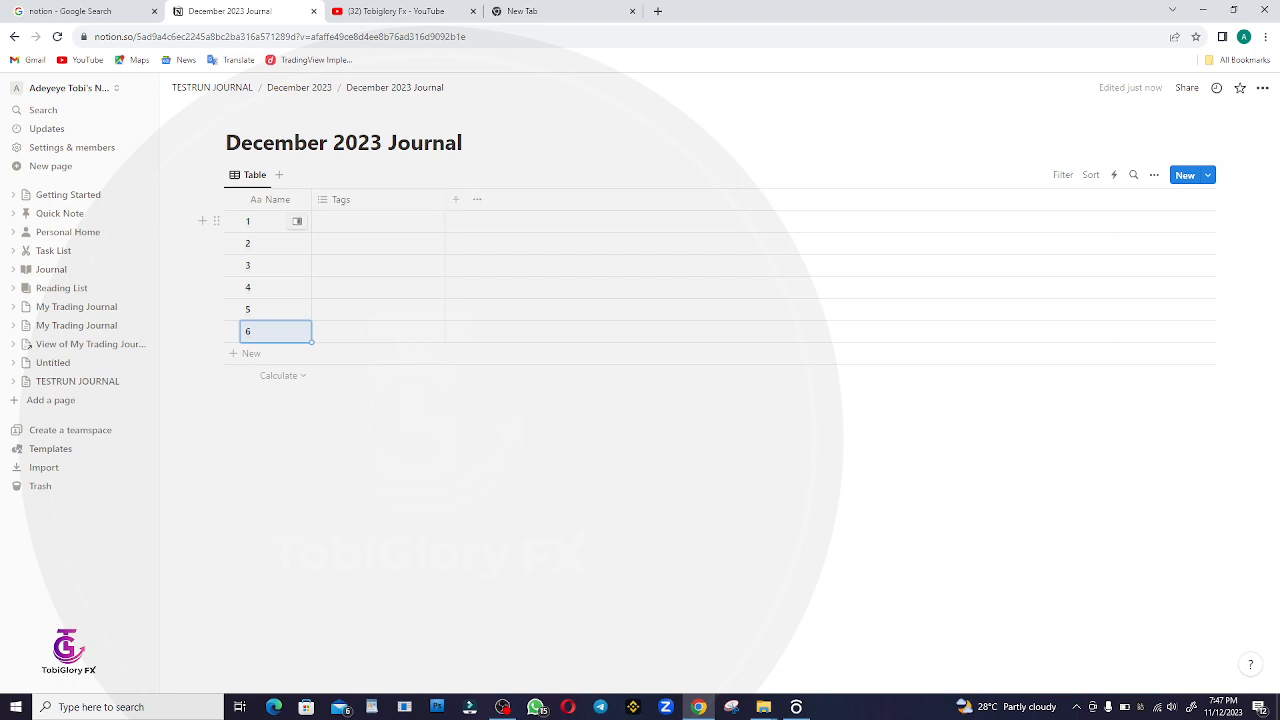
left_click(350, 199)
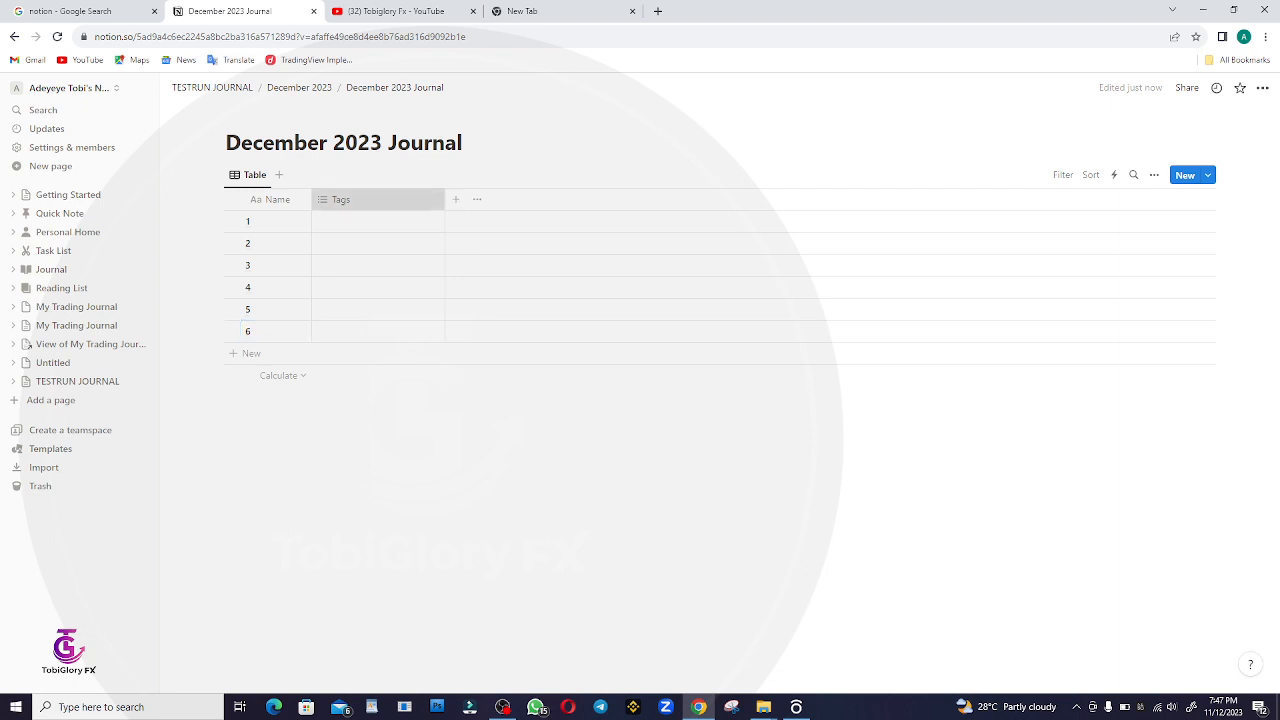
left_click(364, 250)
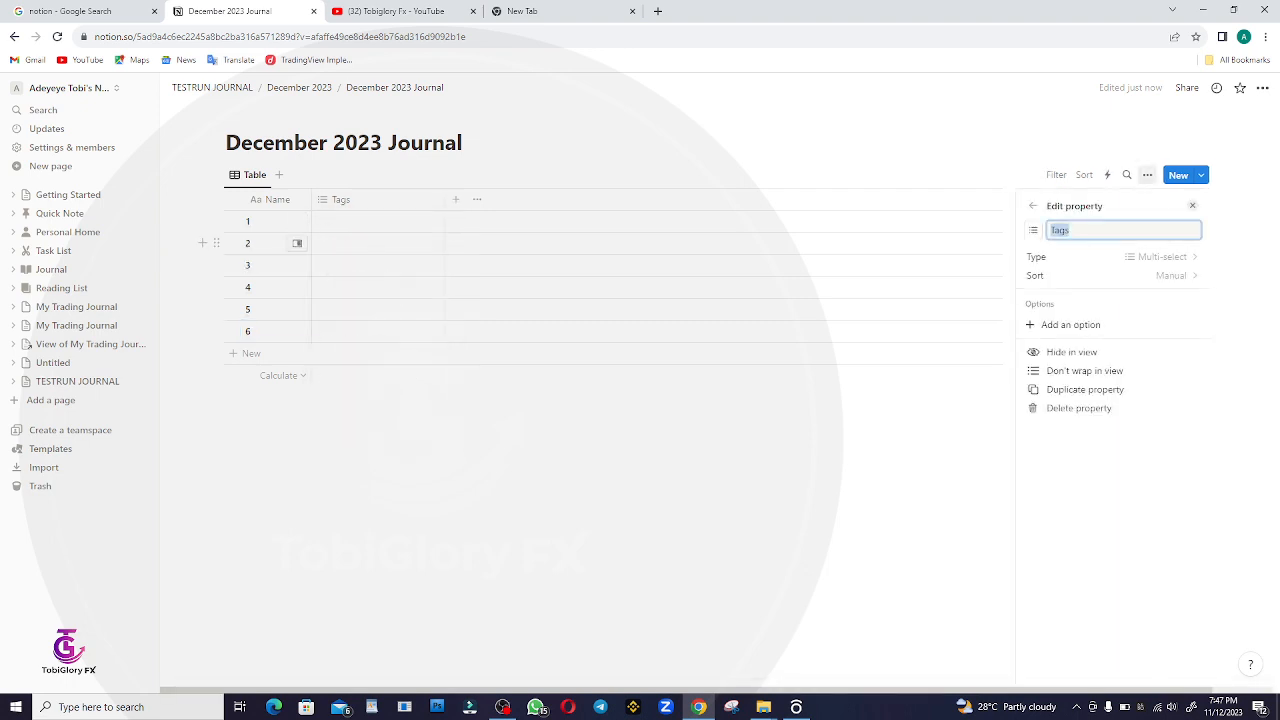
left_click(295, 244)
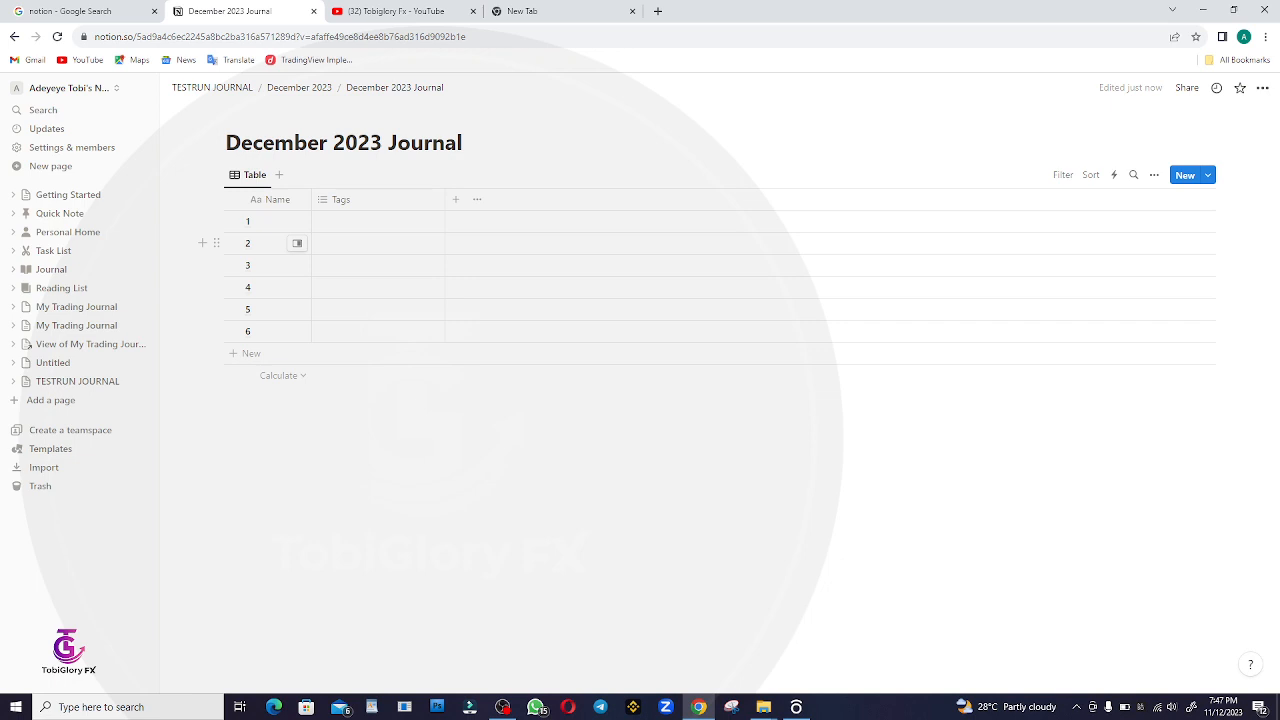
Rename the Tags property to Date and change its type from Multi-select to Date.
left_click(350, 199)
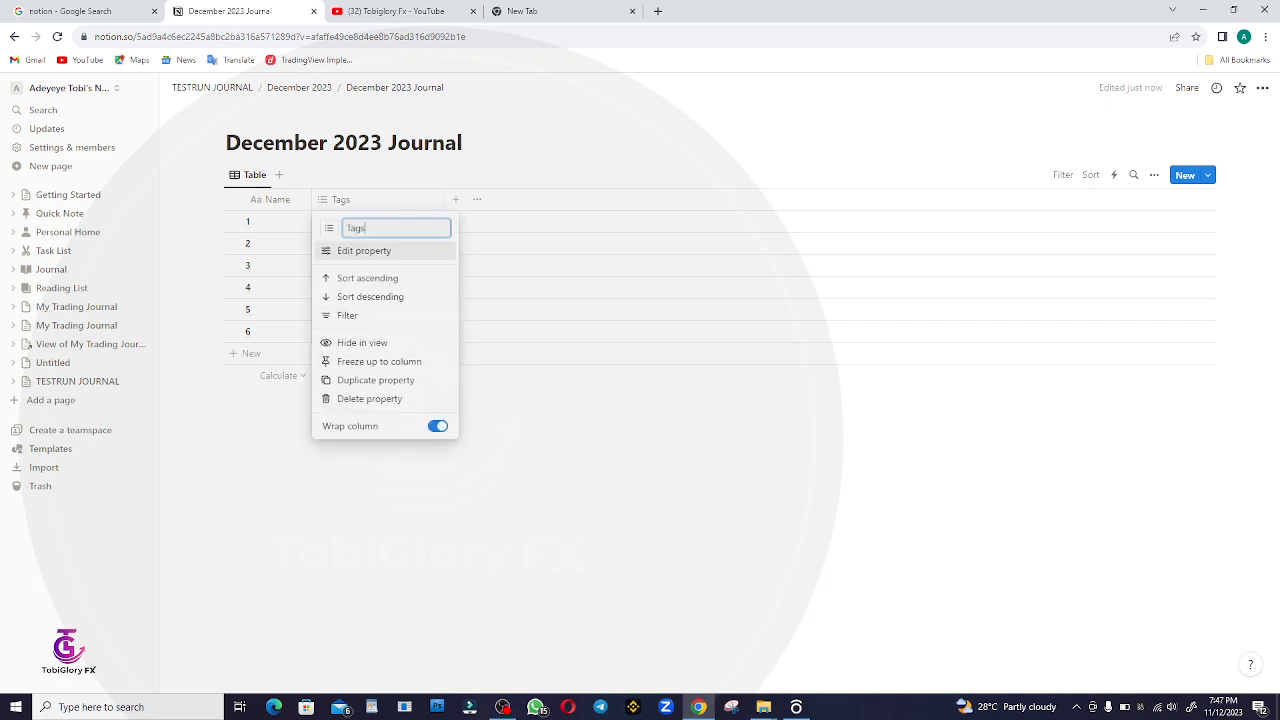
left_click(364, 251)
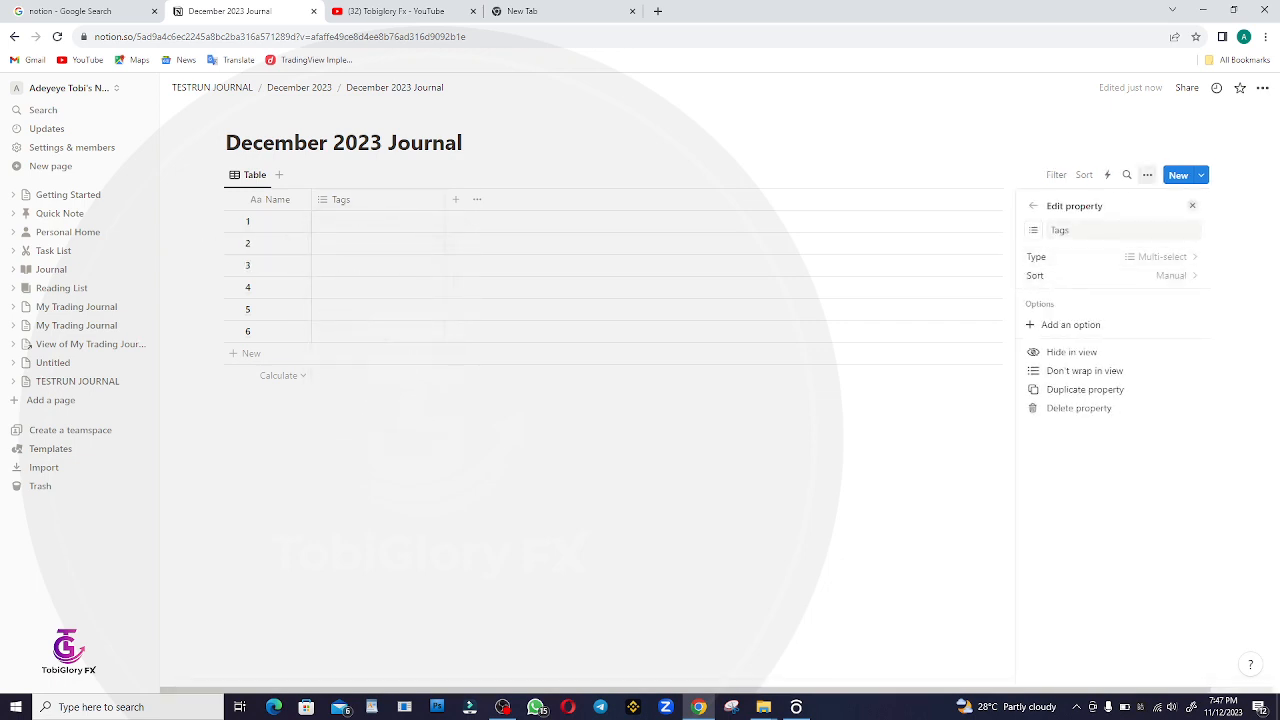
key("BackSpace")
key("BackSpace")
key("BackSpace")
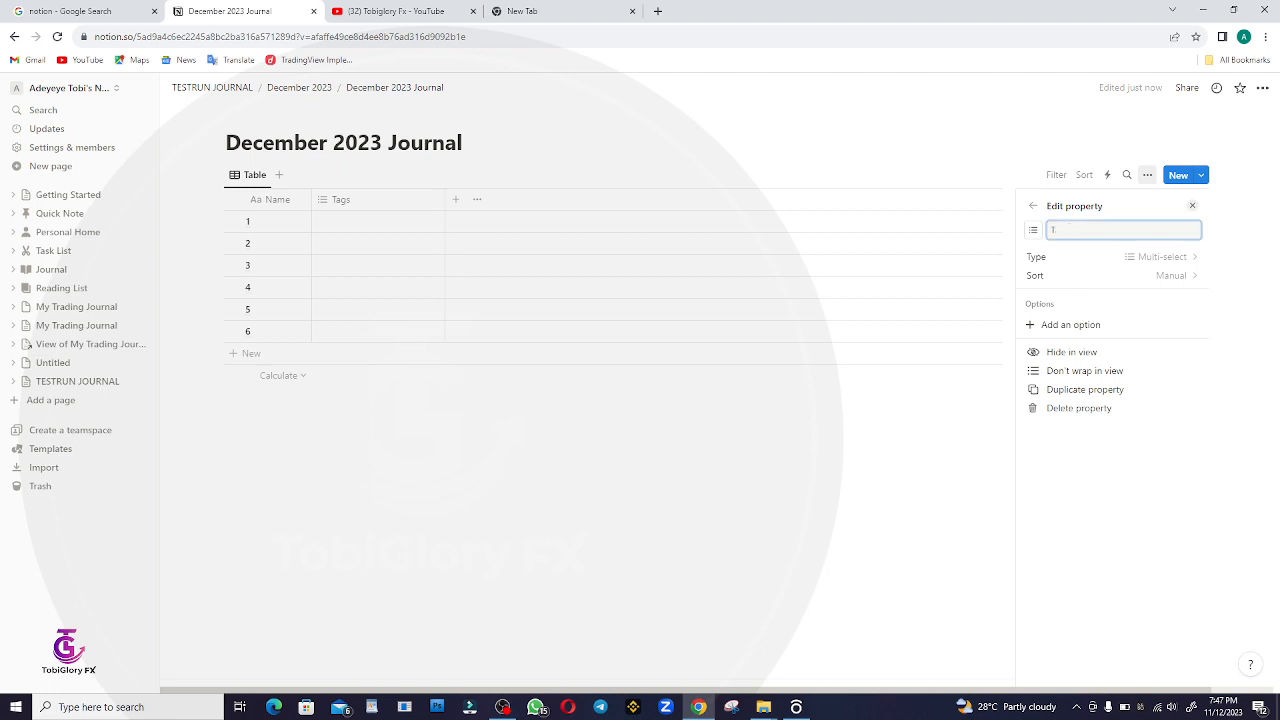
type("Date")
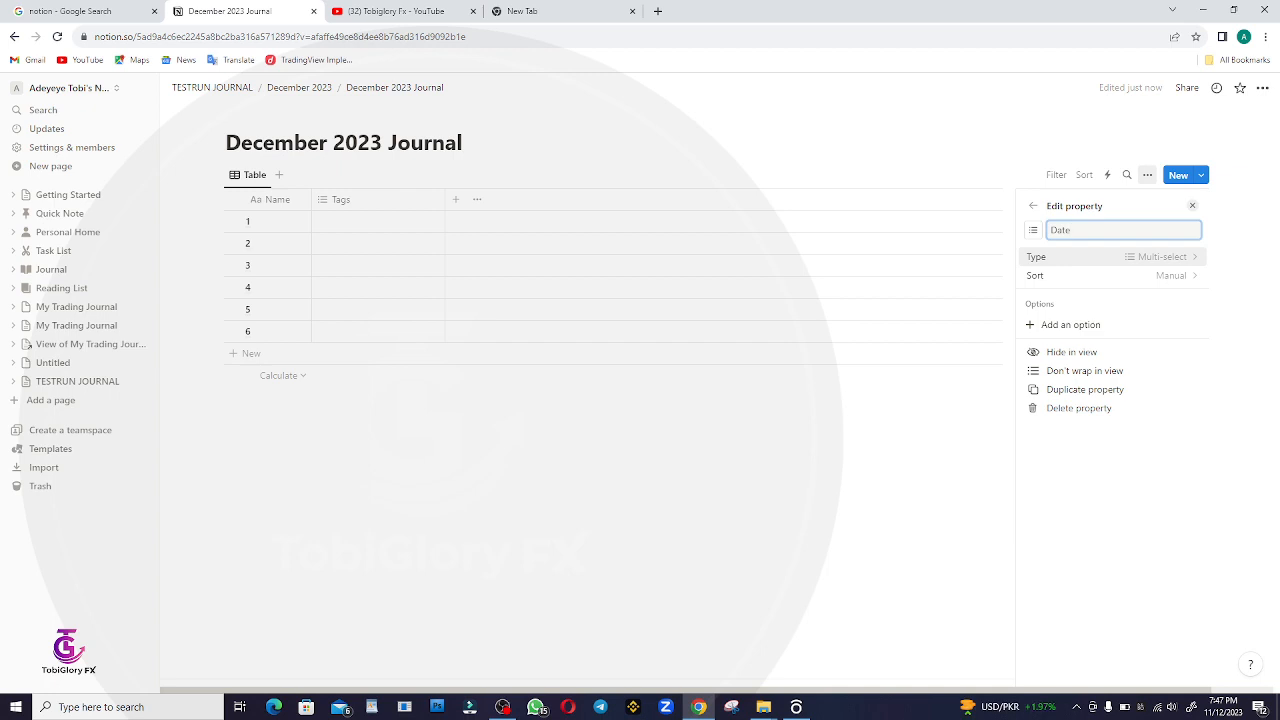
left_click(1112, 257)
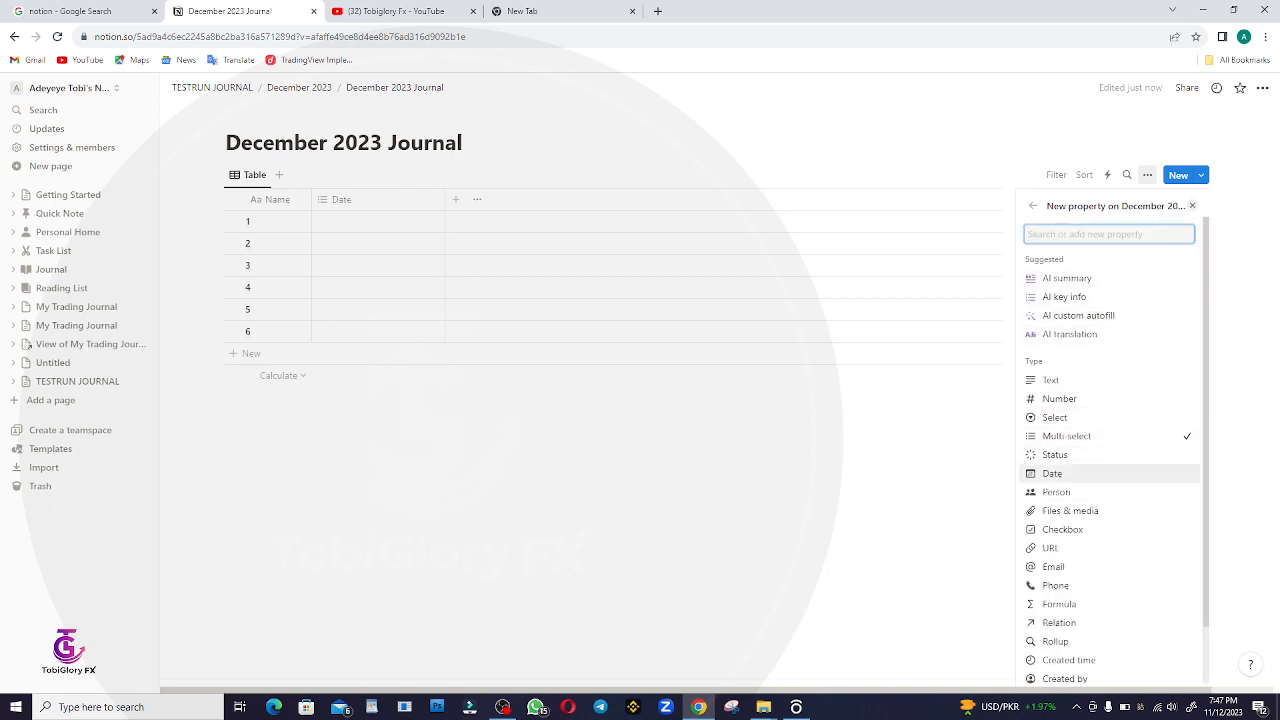
left_click(1052, 473)
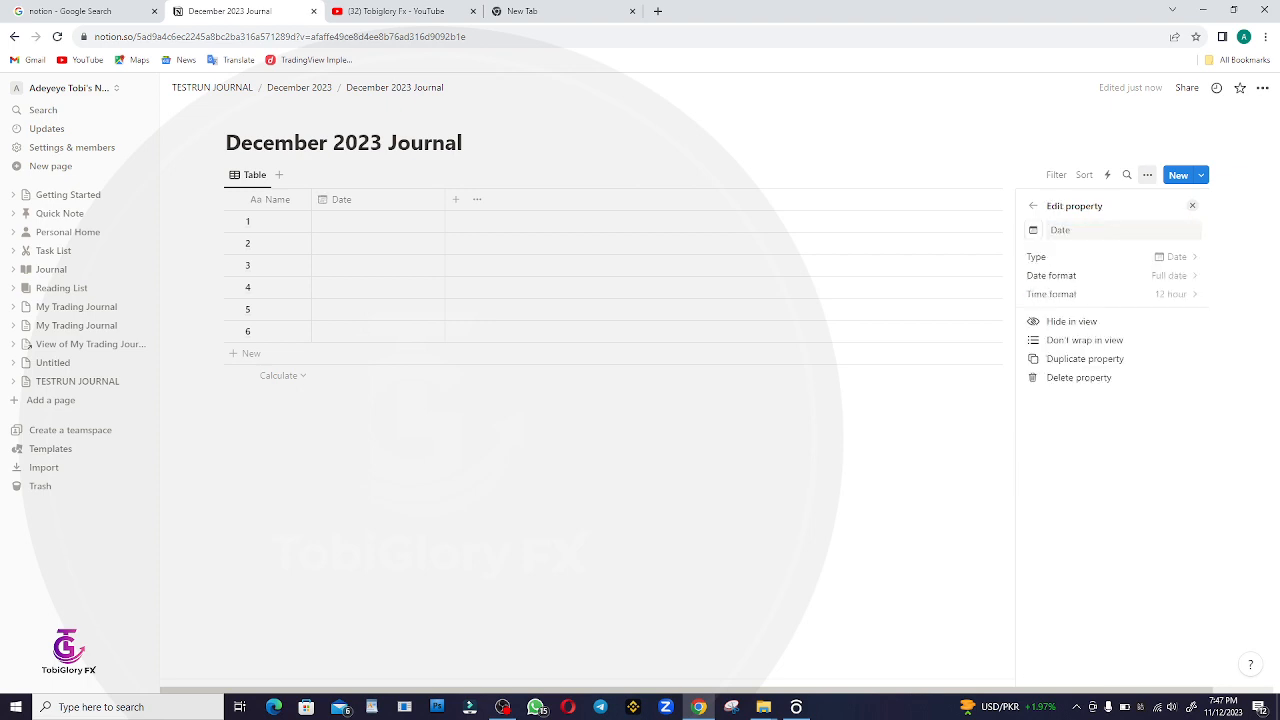
left_click(1192, 206)
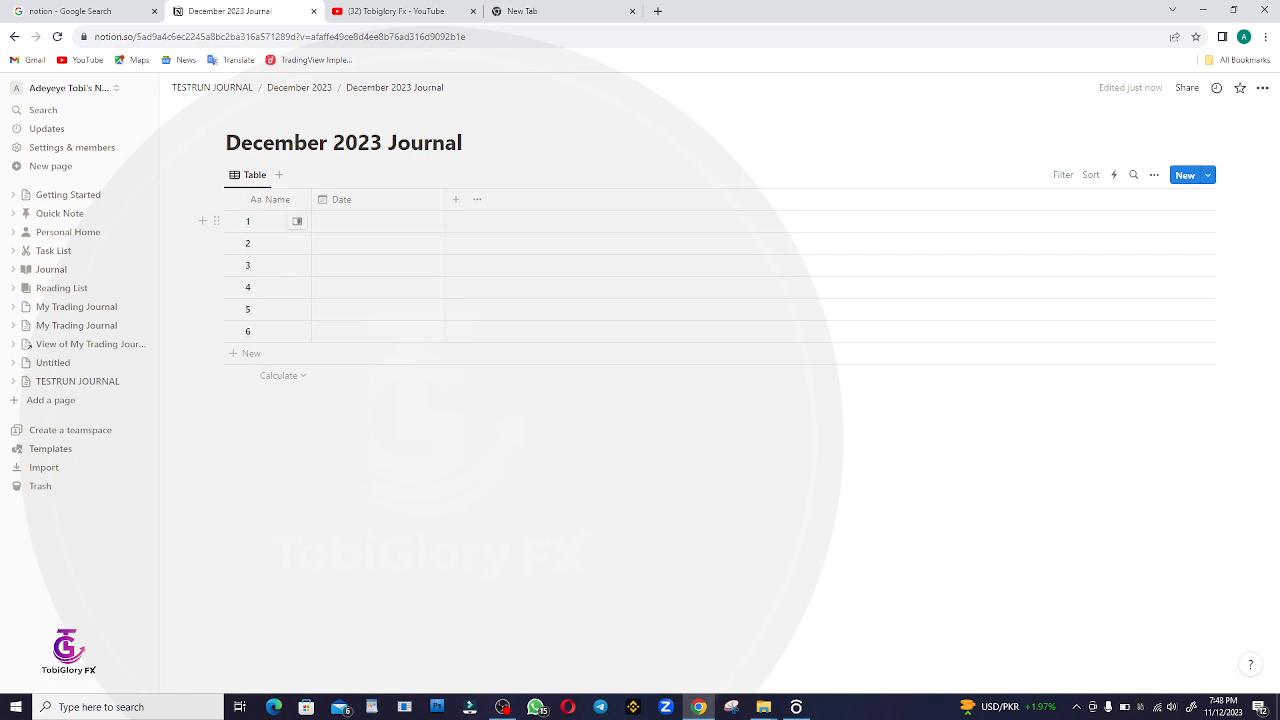
Set the dates of rows 1, 2 and 3 to November 13, 14 and 15, 2023 respectively.
left_click(378, 221)
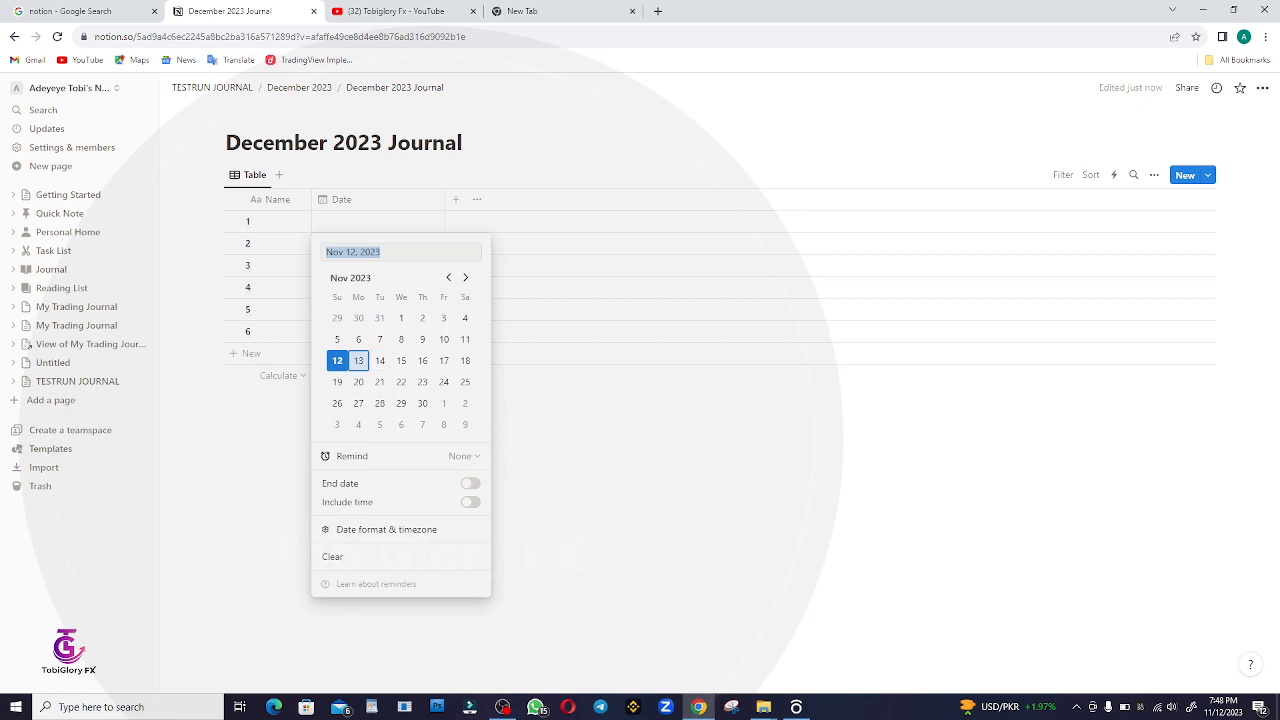
left_click(358, 360)
left_click(297, 309)
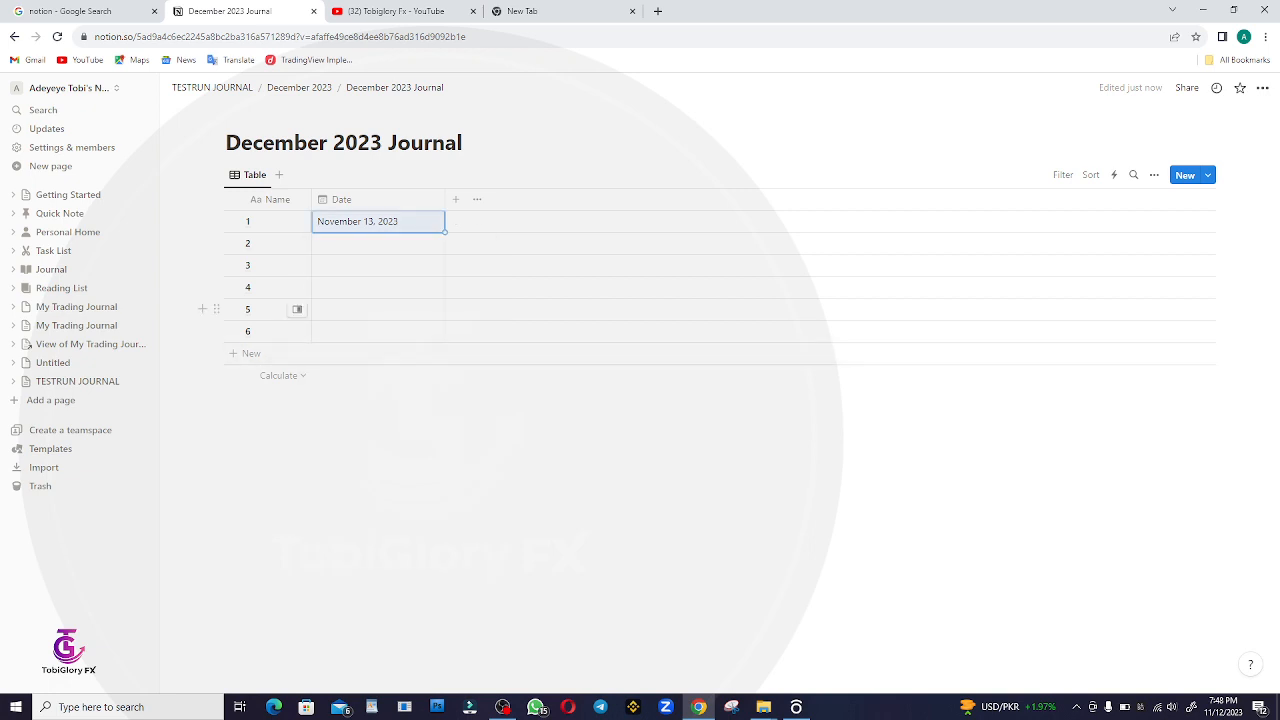
left_click(340, 243)
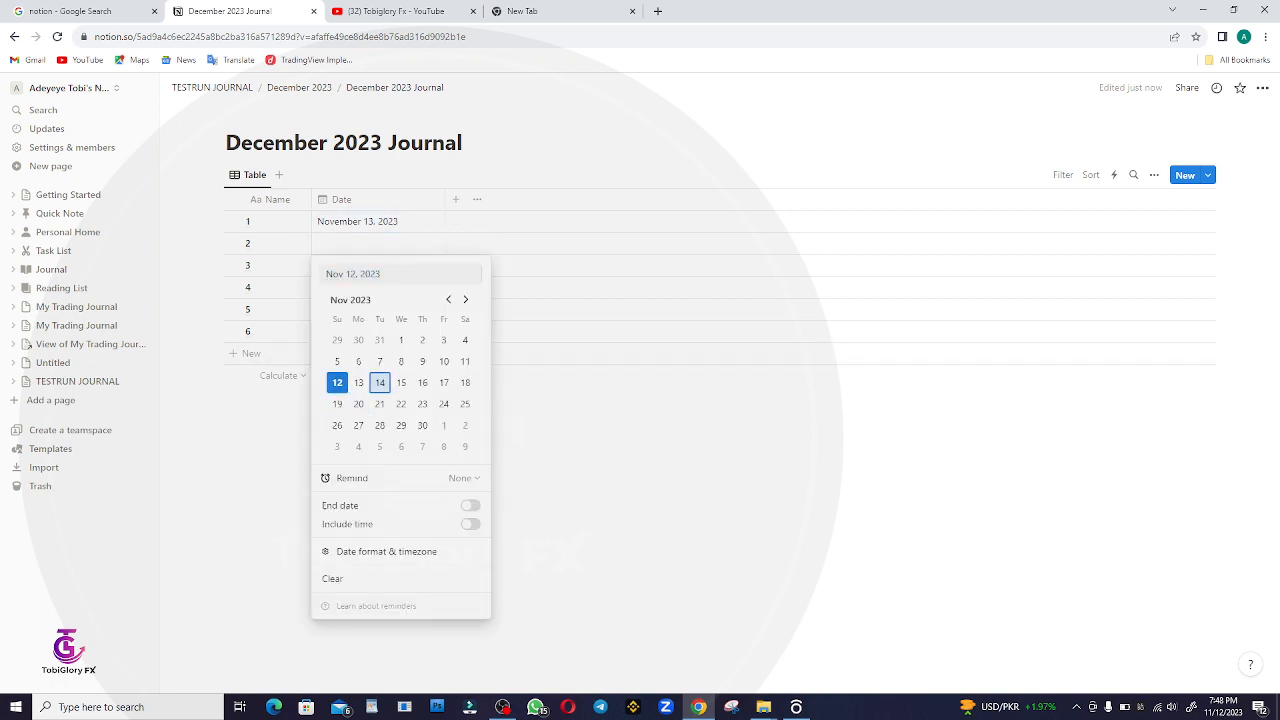
left_click(380, 382)
left_click(285, 265)
left_click(350, 265)
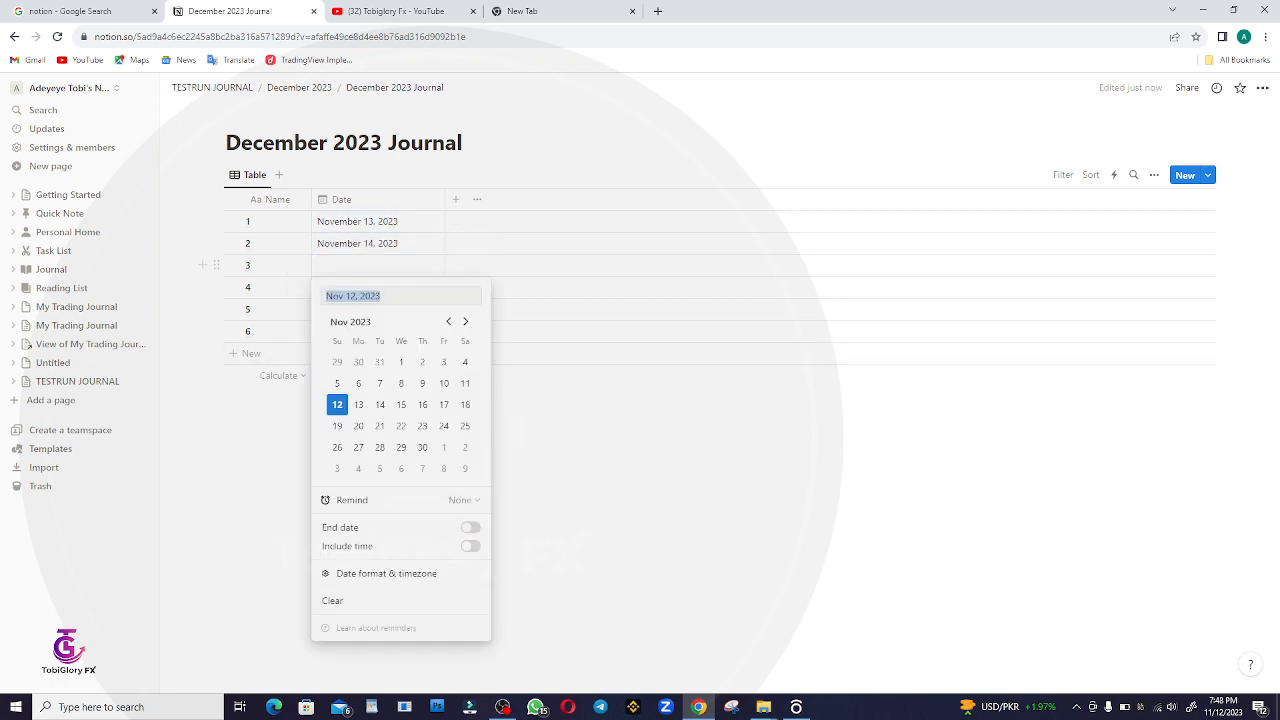
left_click(401, 404)
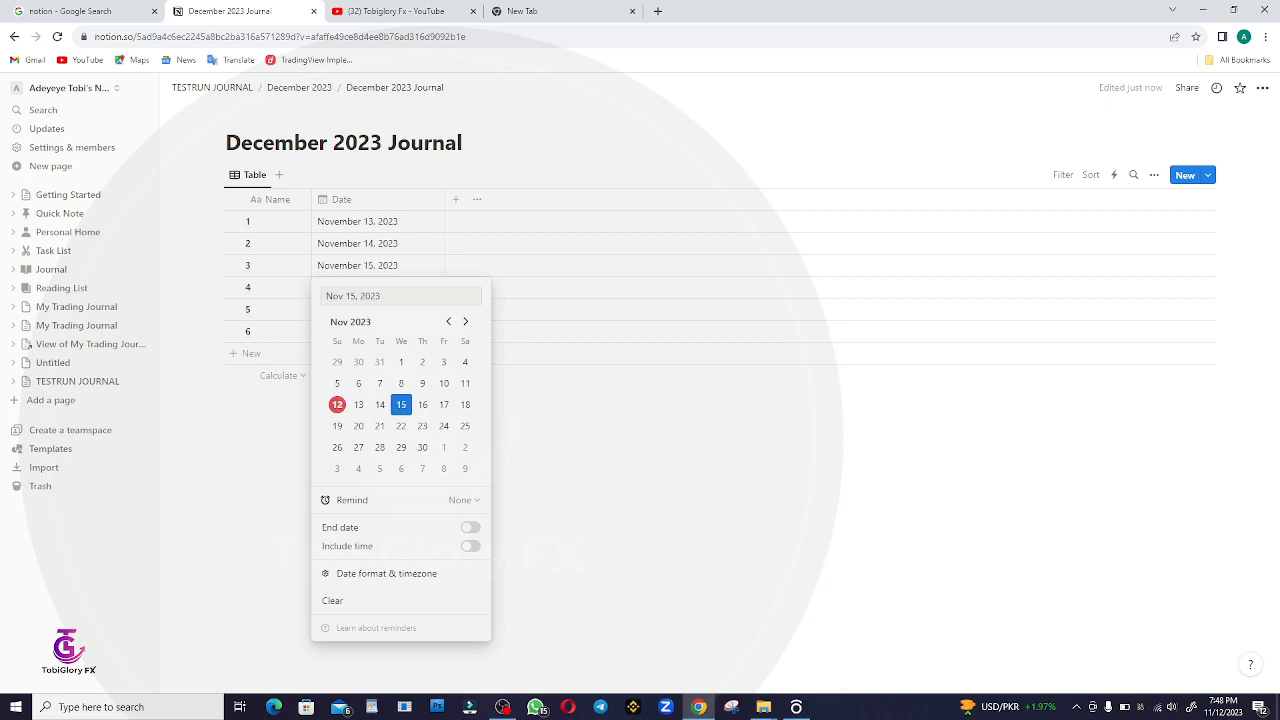
Set the dates of rows 4, 5 and 6 to November 15, 2023.
left_click(535, 422)
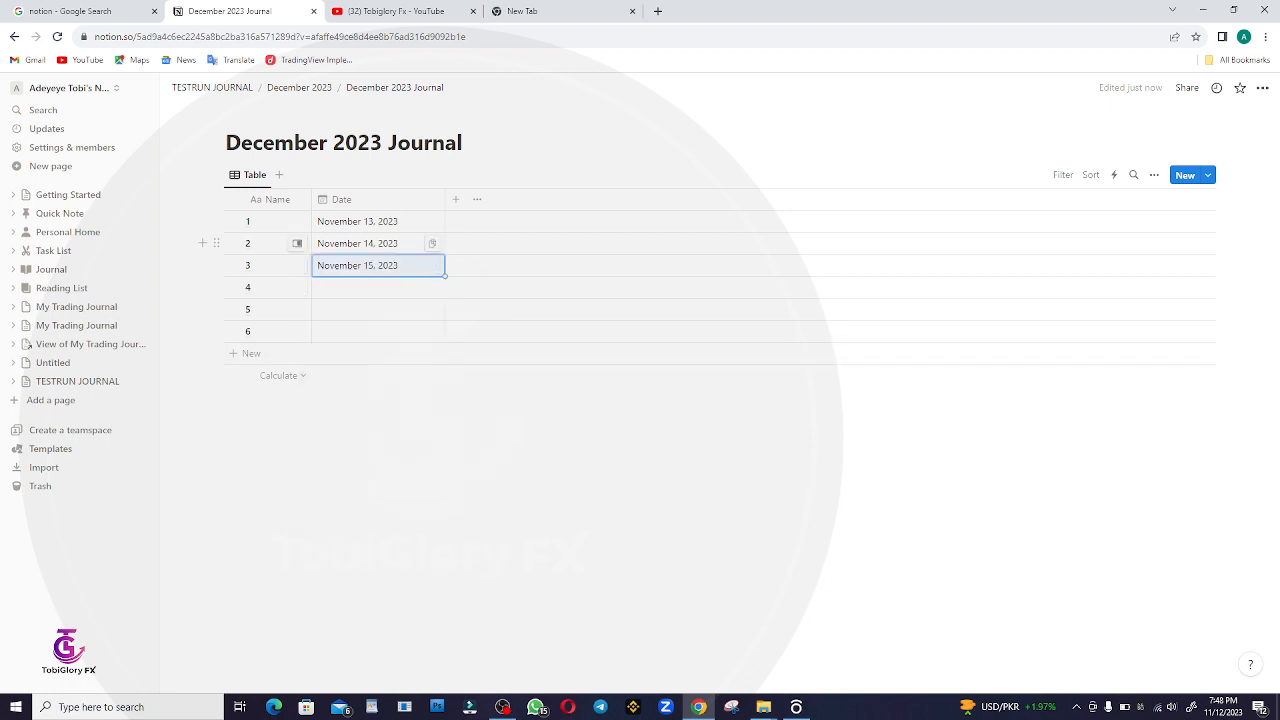
left_click(350, 287)
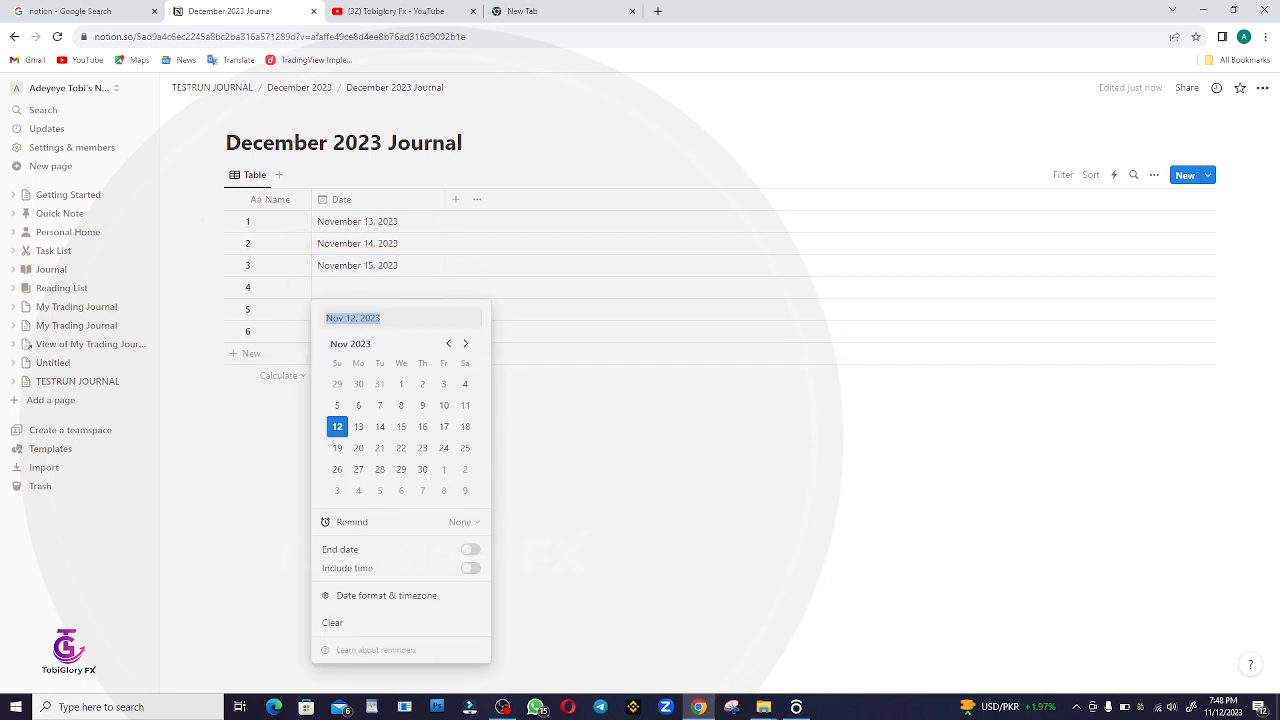
left_click(401, 426)
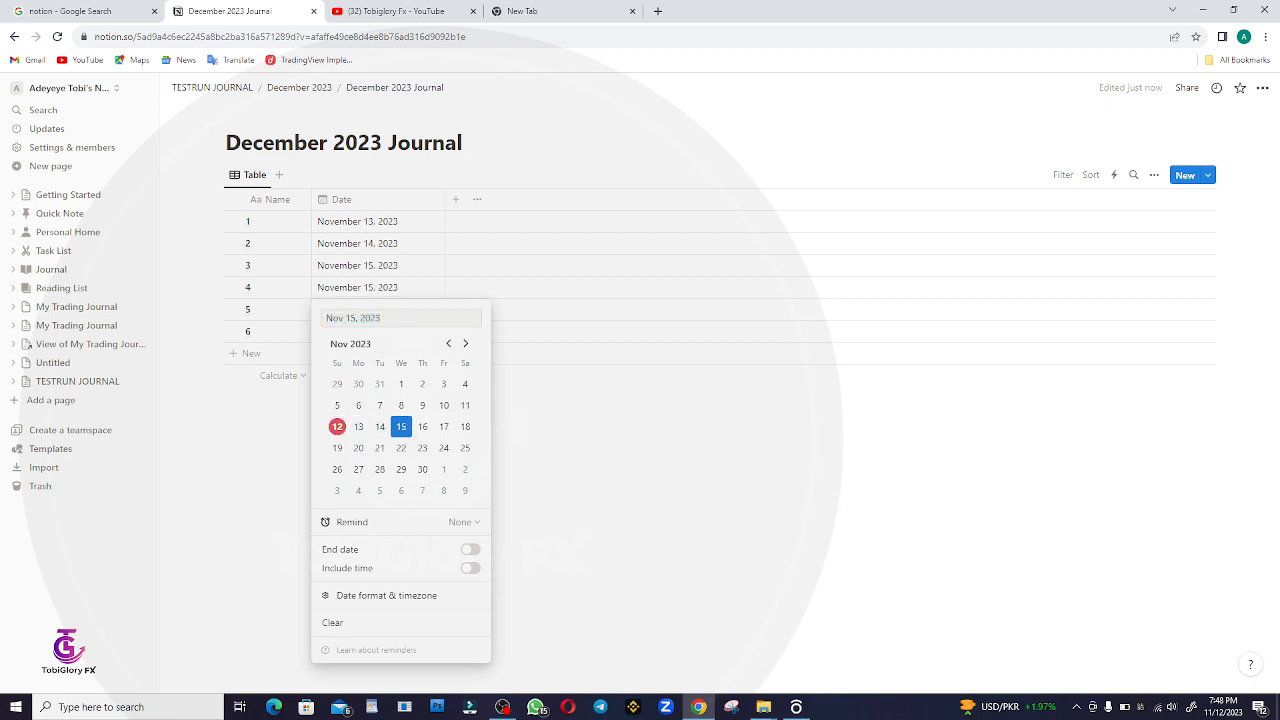
left_click(380, 287)
left_click(376, 309)
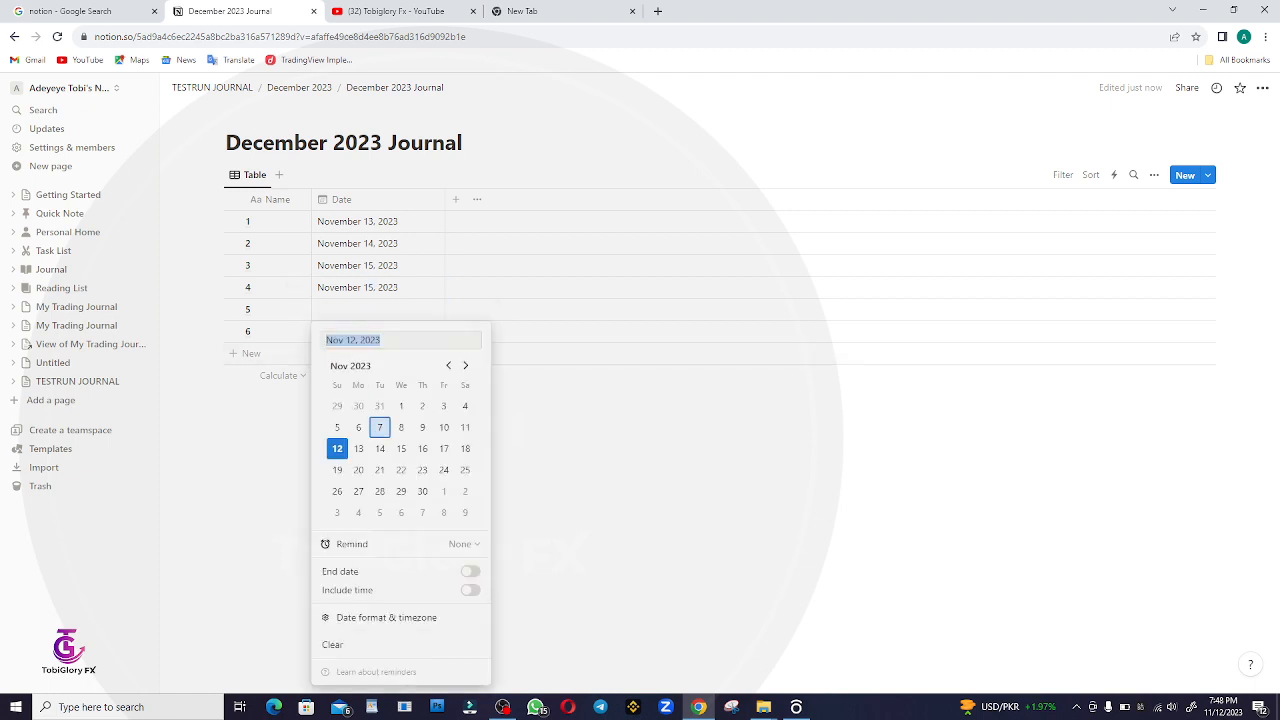
left_click(401, 448)
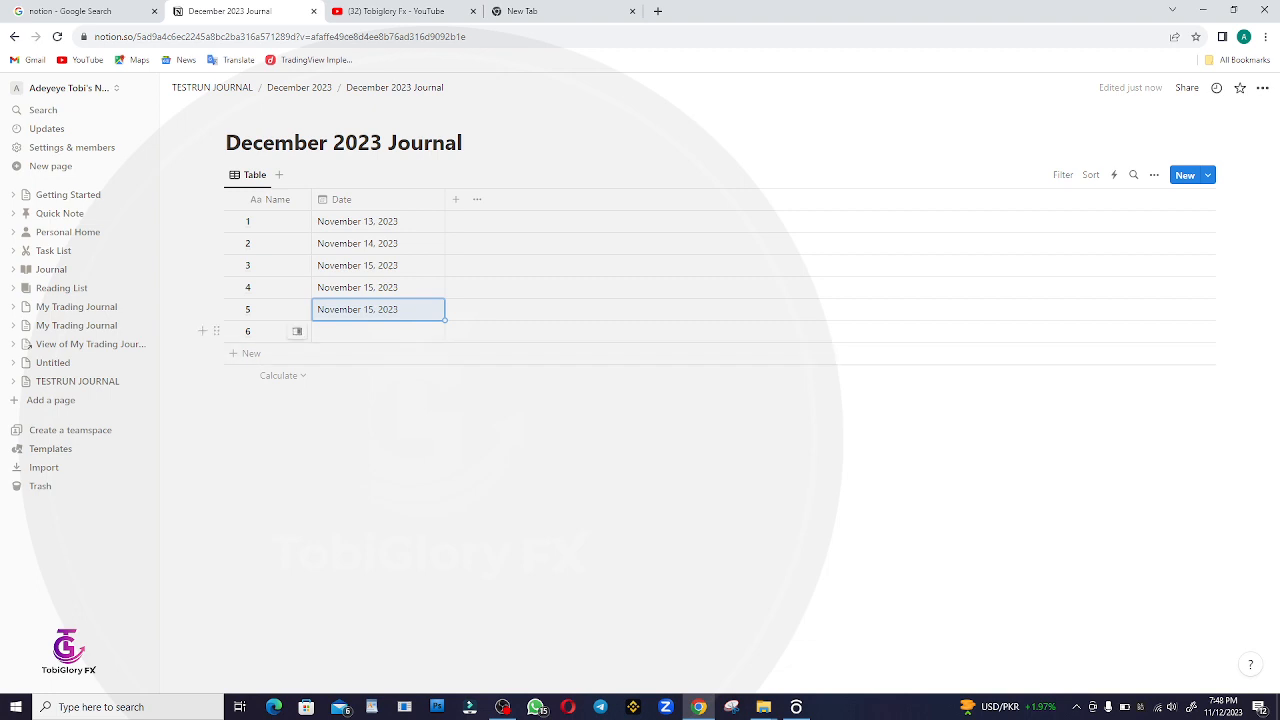
left_click(378, 332)
left_click(401, 449)
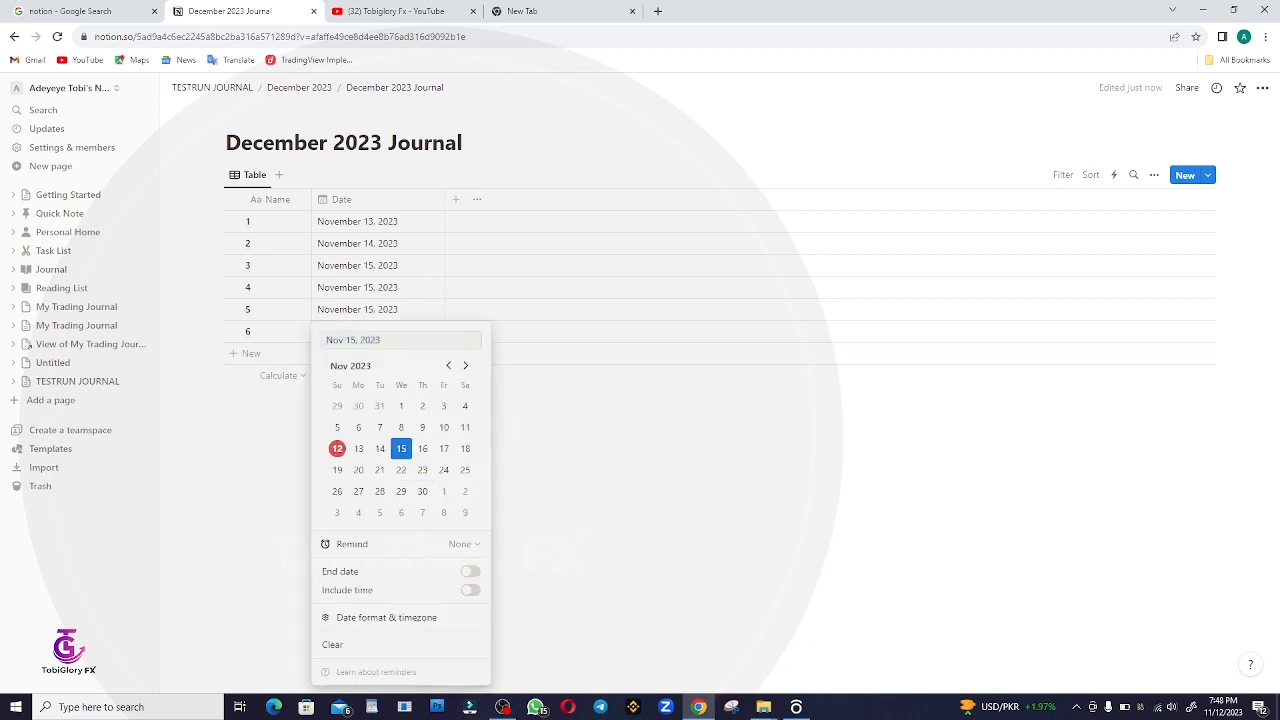
key("Escape")
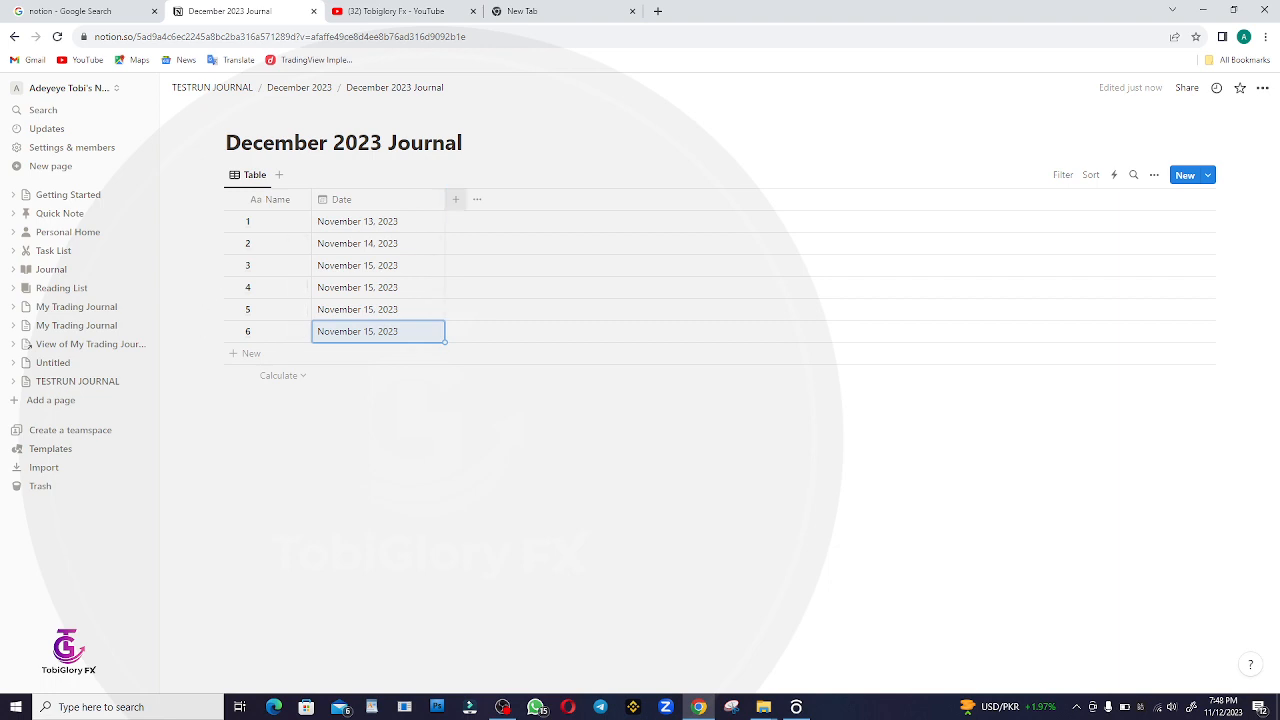
Add a new property named DOW to the journal table and set its type to Select.
left_click(455, 199)
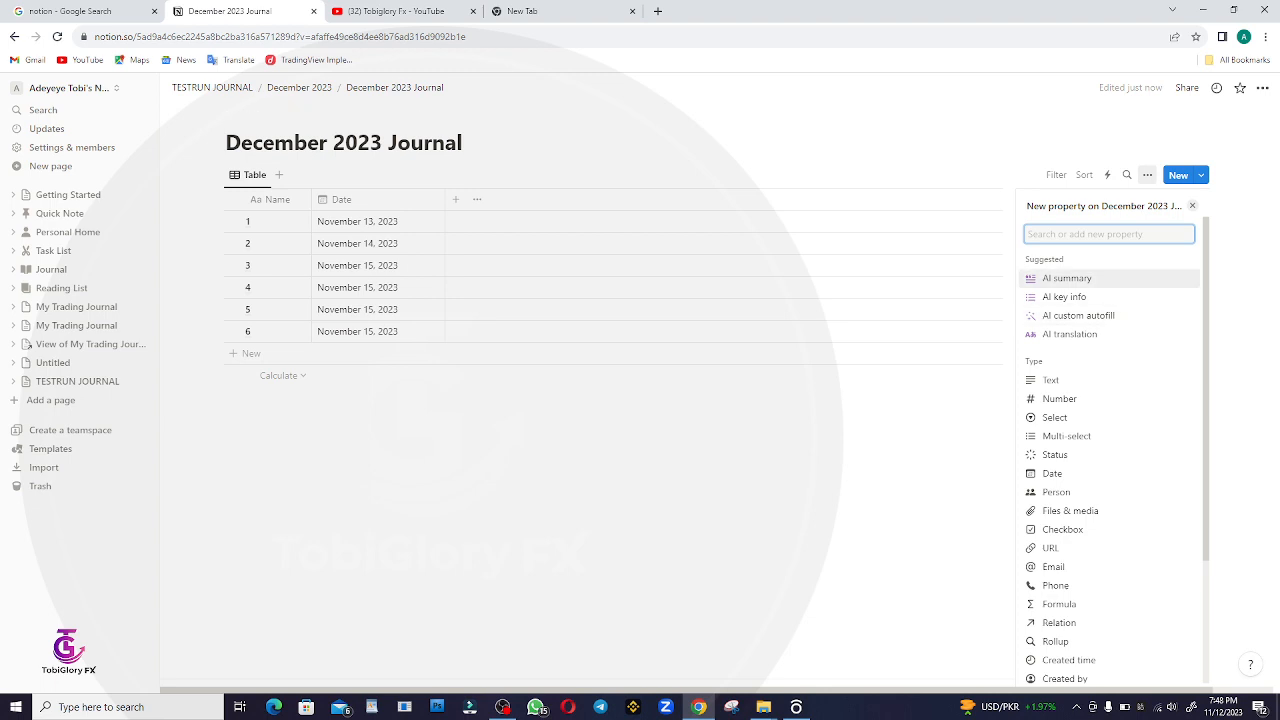
left_click(318, 432)
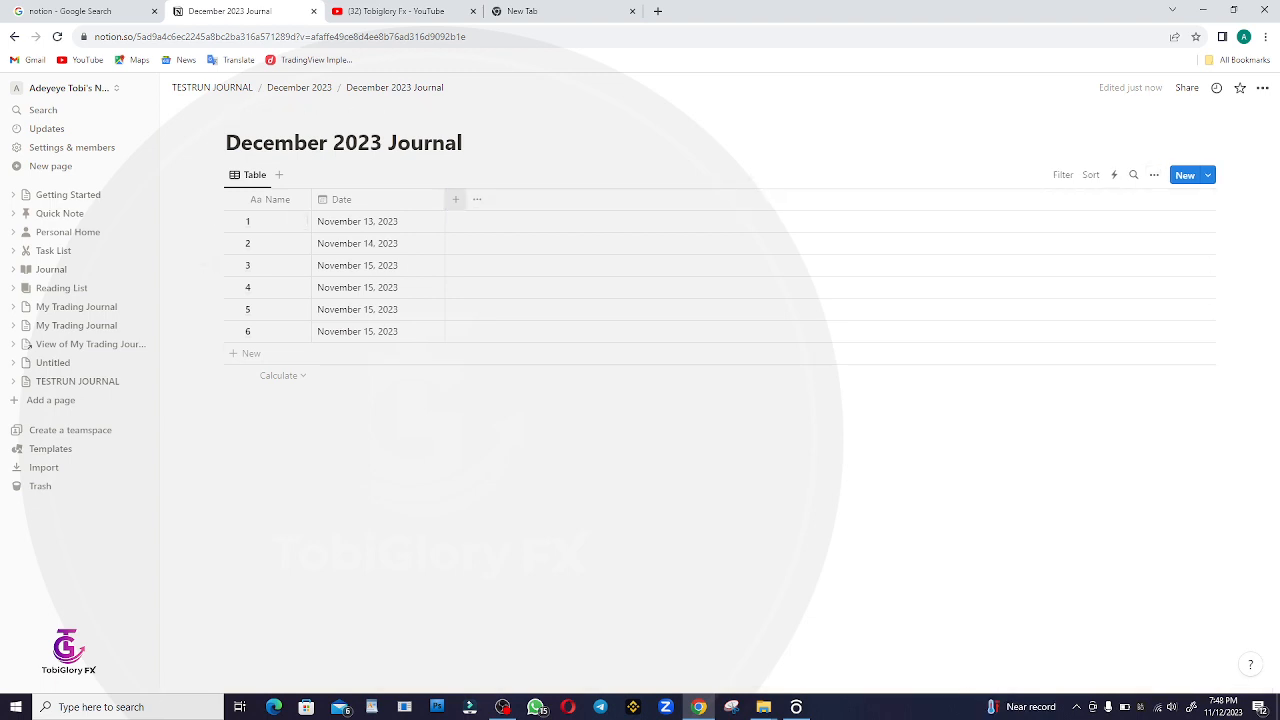
left_click(455, 199)
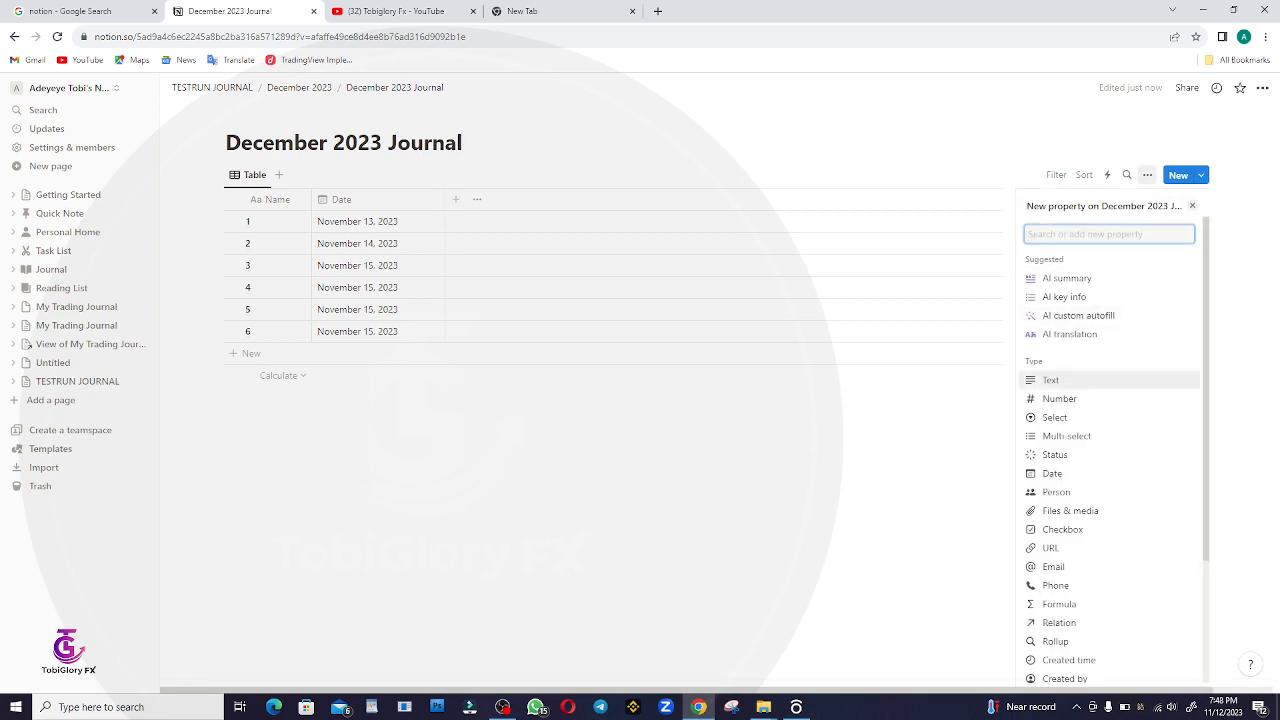
type("DOW")
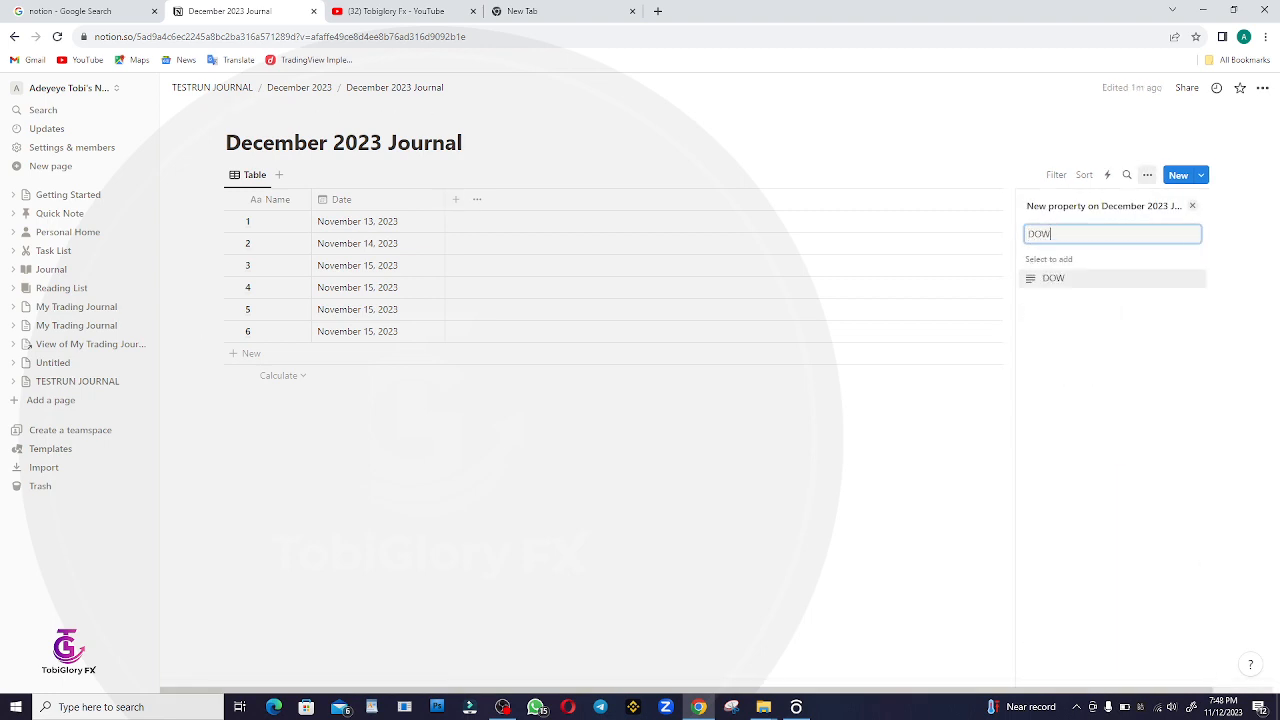
left_click(1054, 279)
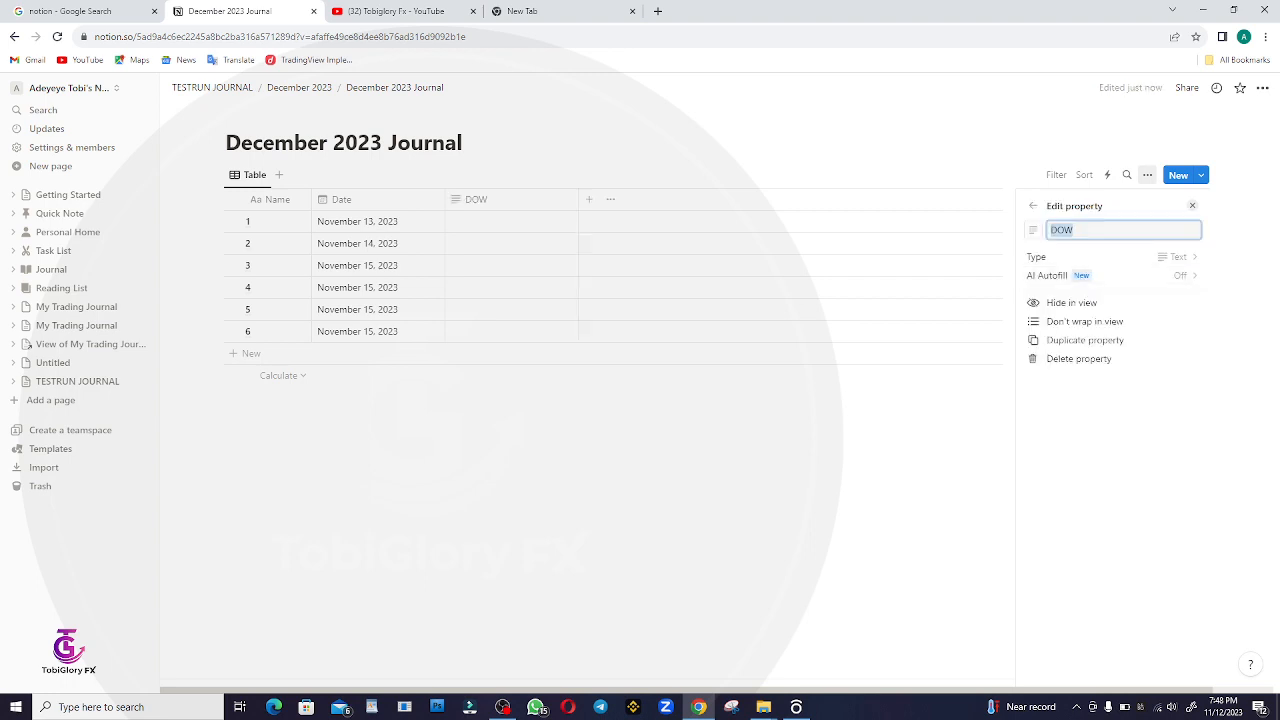
left_click(1100, 256)
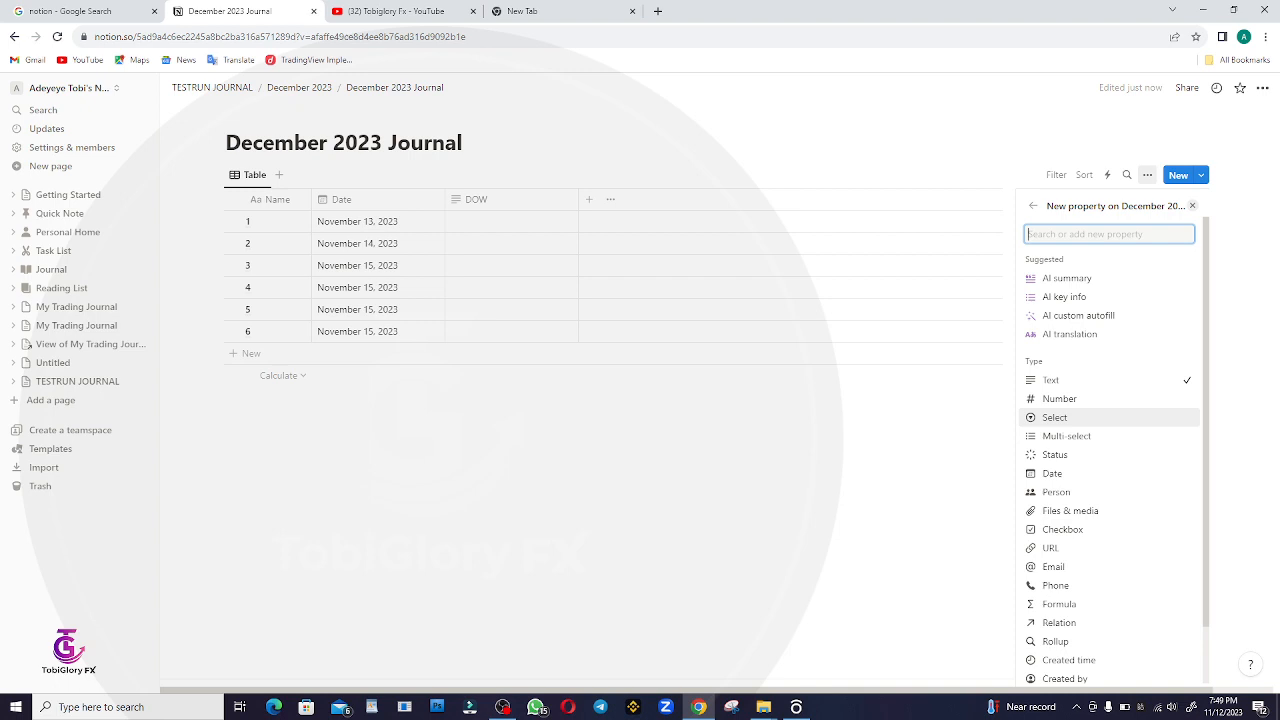
key("Return")
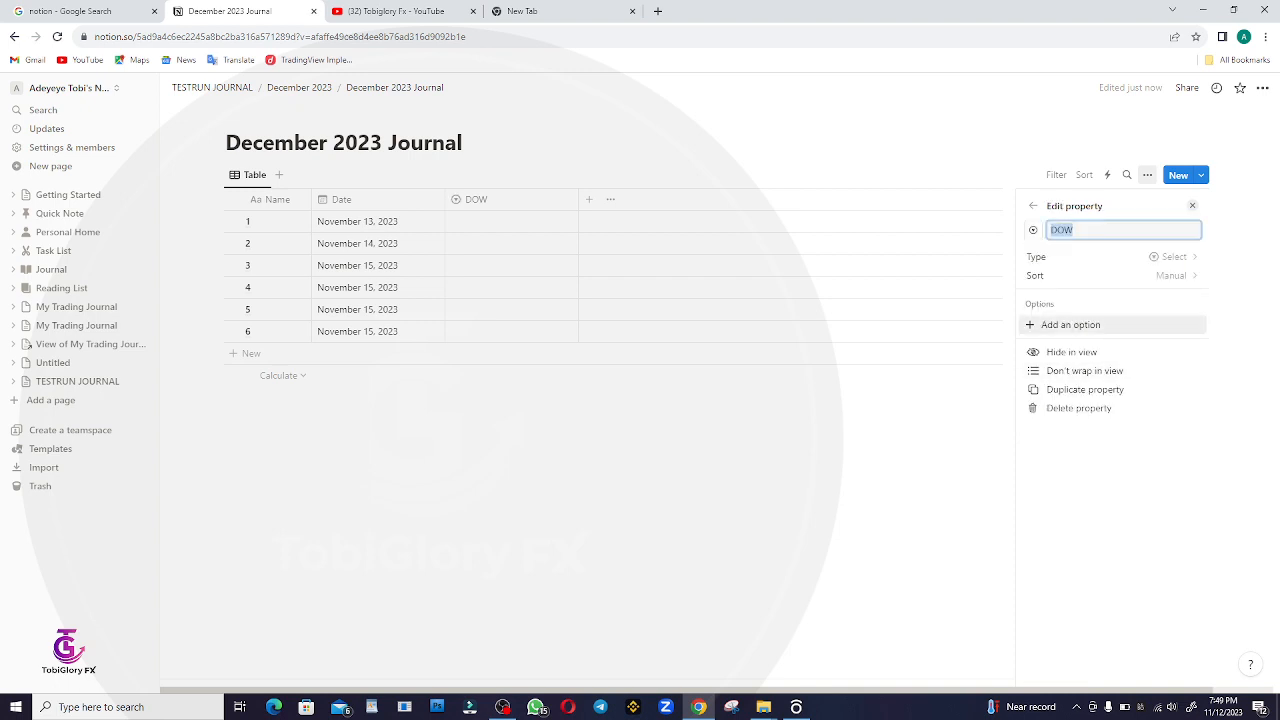
Create the options MONDAY, TUESDAY, WEDNESDAY, THURSDAY and FRIDAY for the DOW property.
left_click(1070, 324)
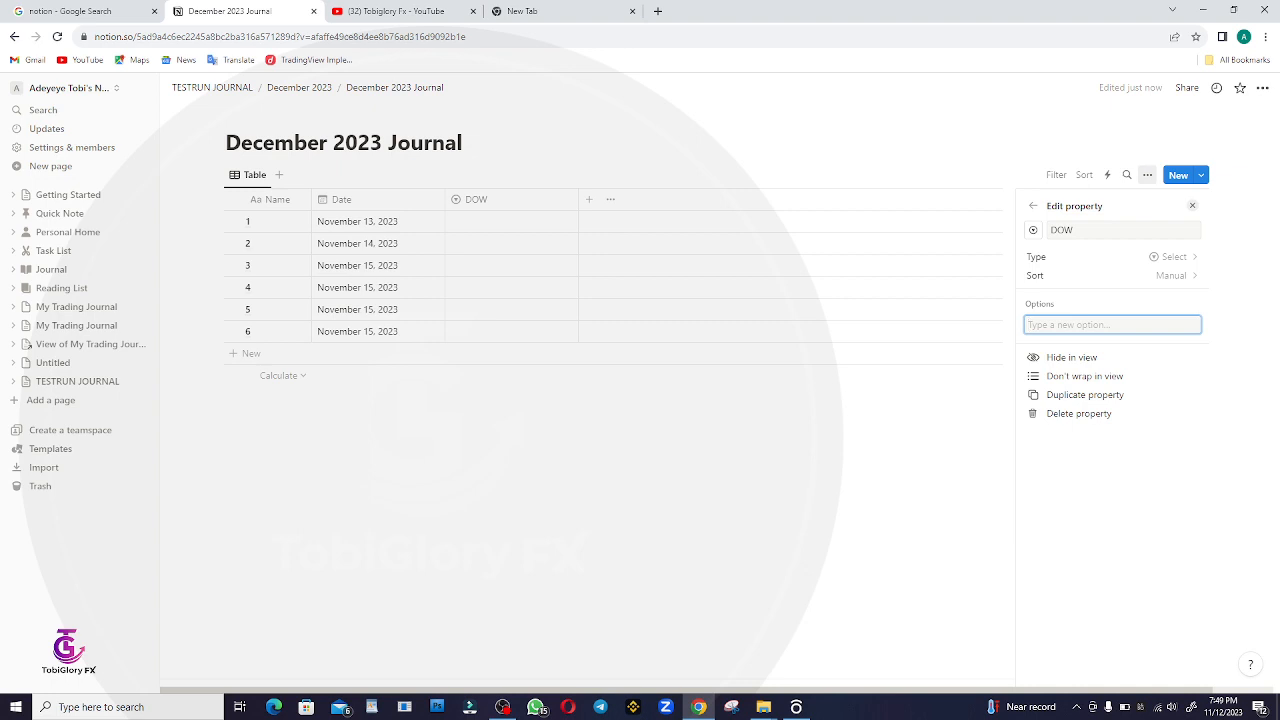
type("MONDAY")
key("Return")
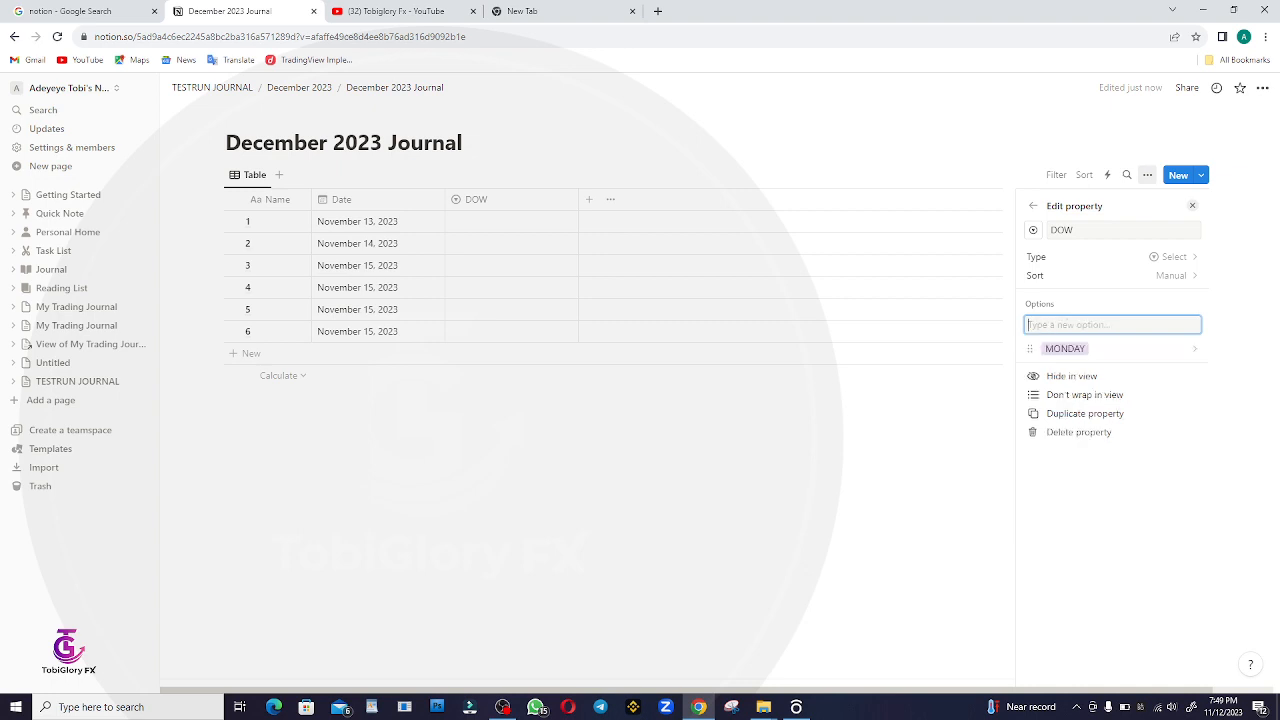
type("TUESDAY")
key("Return")
type("W")
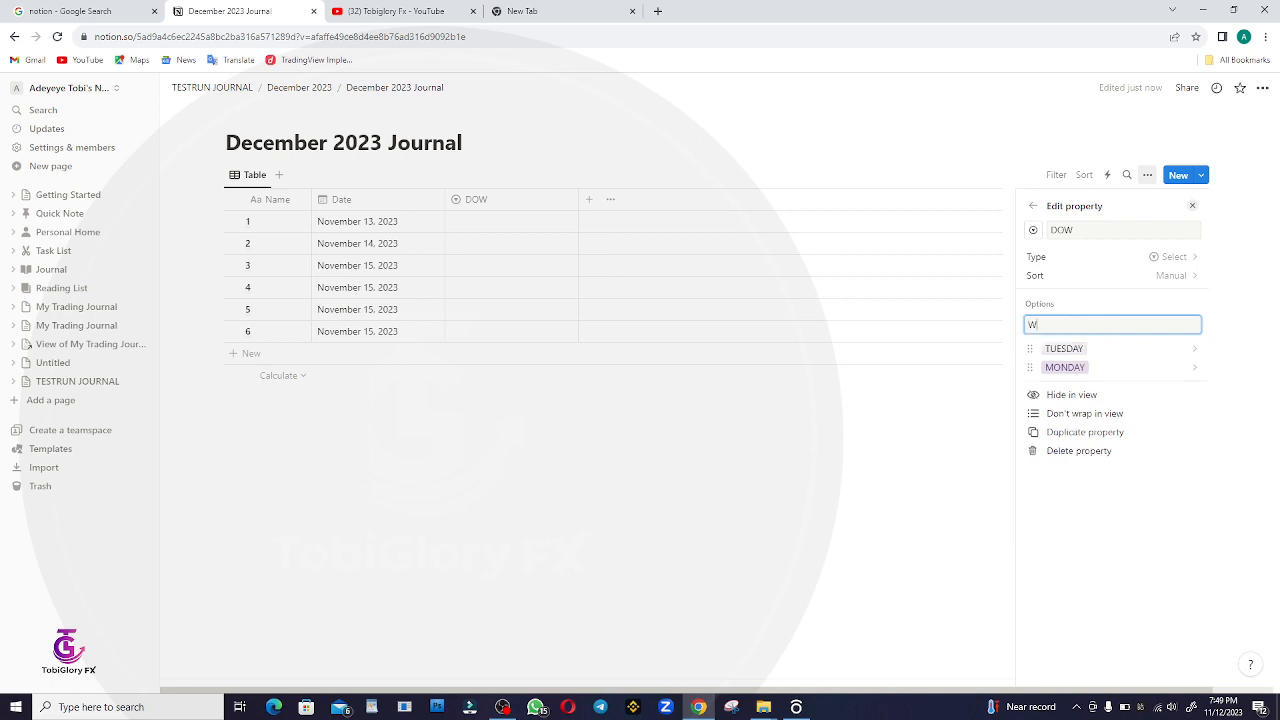
type("EDNESDAY")
key("Return")
type("THURSDAY")
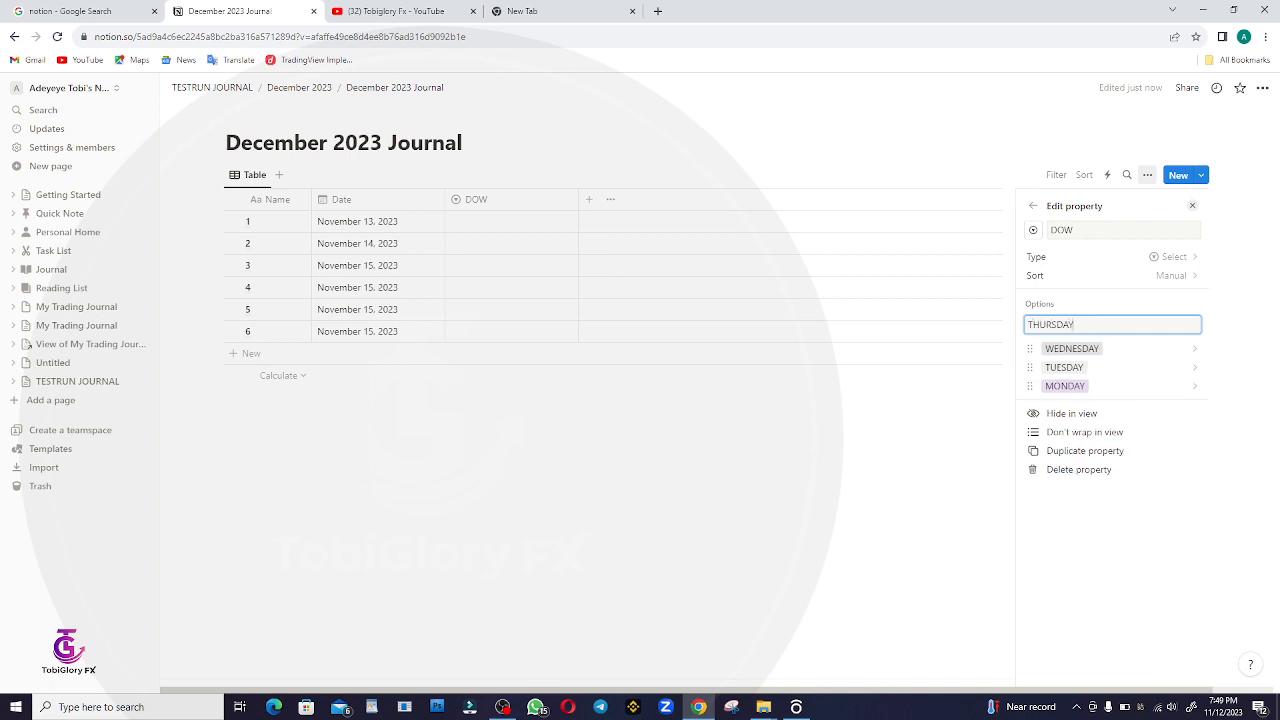
key("Return")
type("FRIDAY")
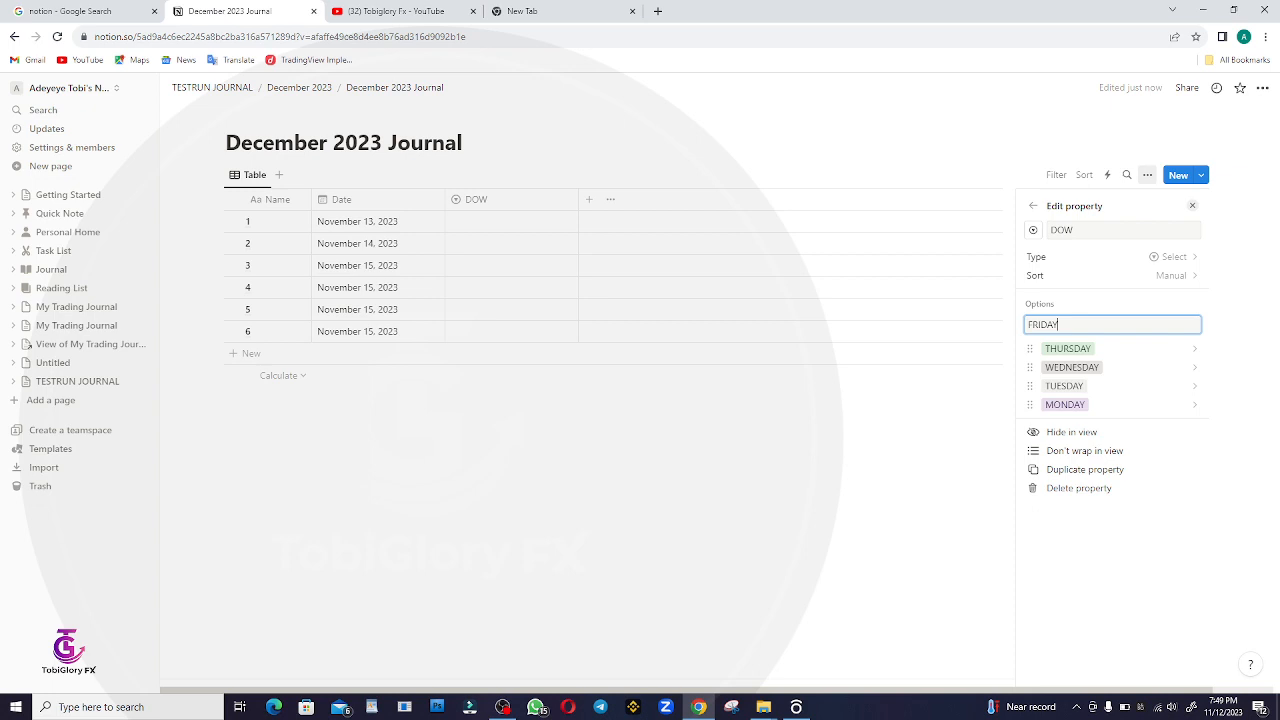
key("Return")
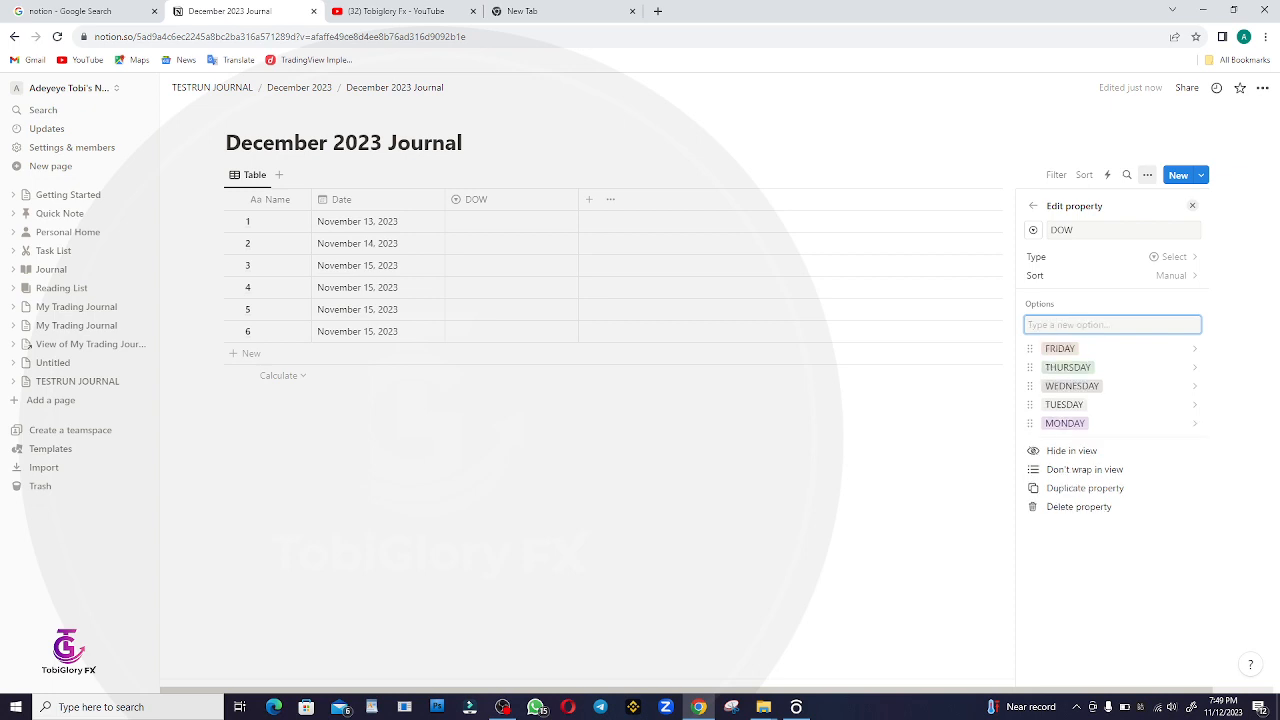
Reorder the DOW options into weekday order from MONDAY to FRIDAY and close the property settings.
left_click_drag(1030, 423, 1030, 348)
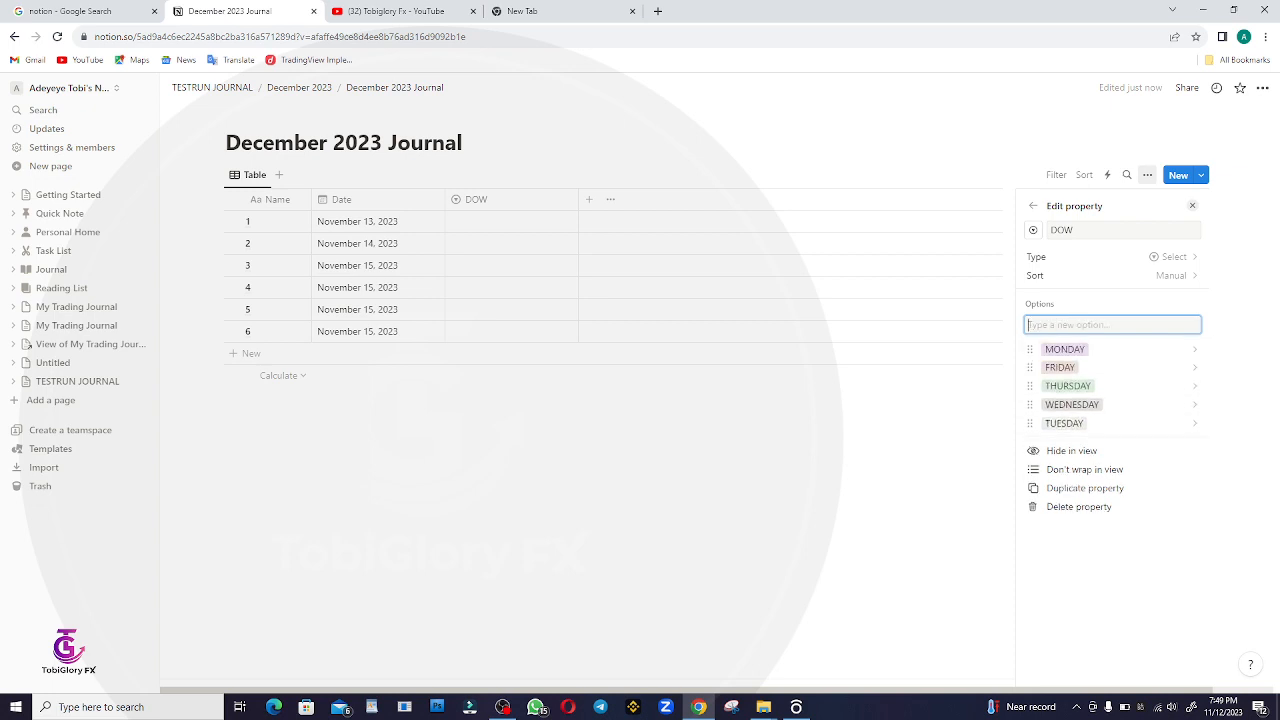
left_click_drag(1030, 423, 1030, 367)
left_click_drag(1030, 423, 1030, 367)
left_click(1120, 386)
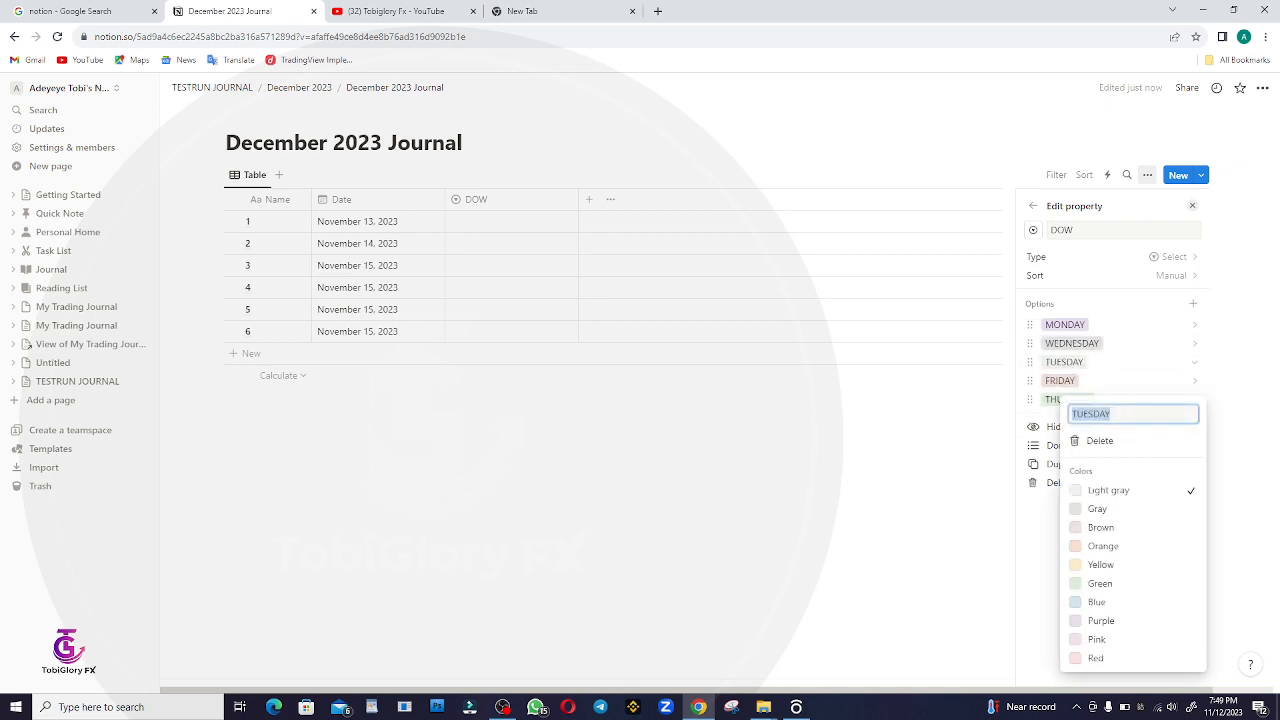
left_click(1030, 364)
left_click_drag(1030, 344, 1030, 378)
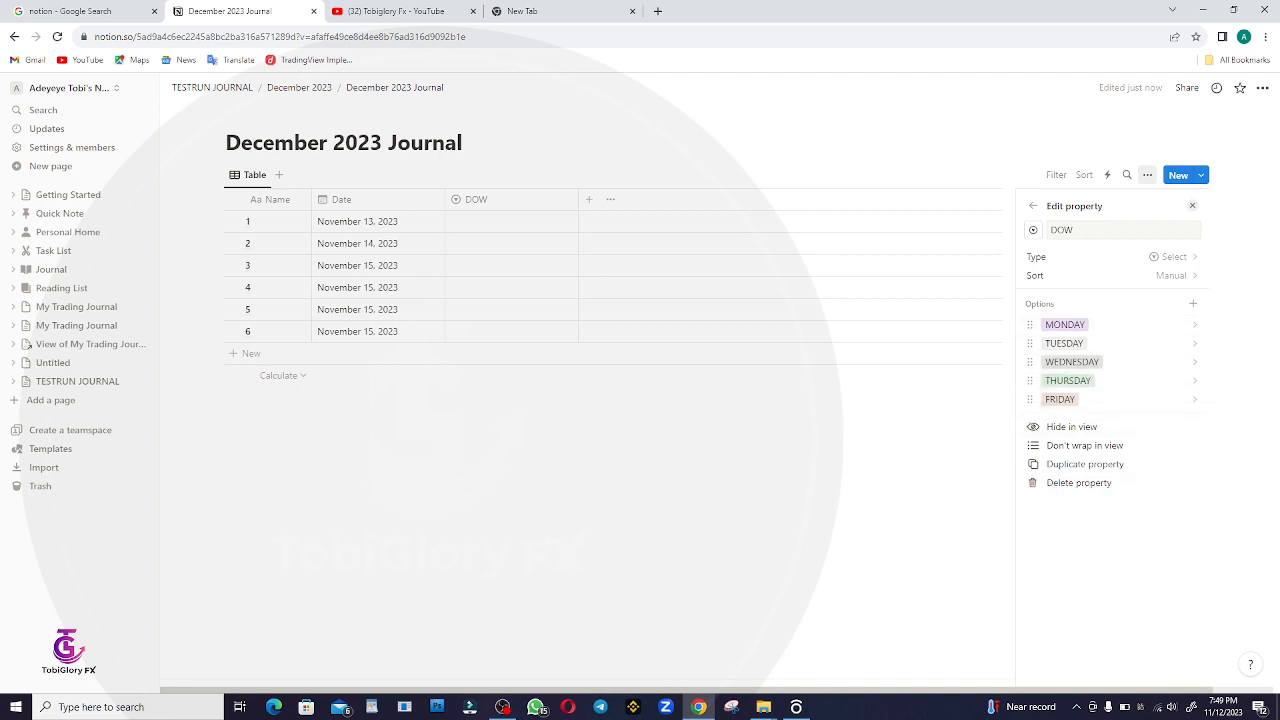
left_click(1192, 206)
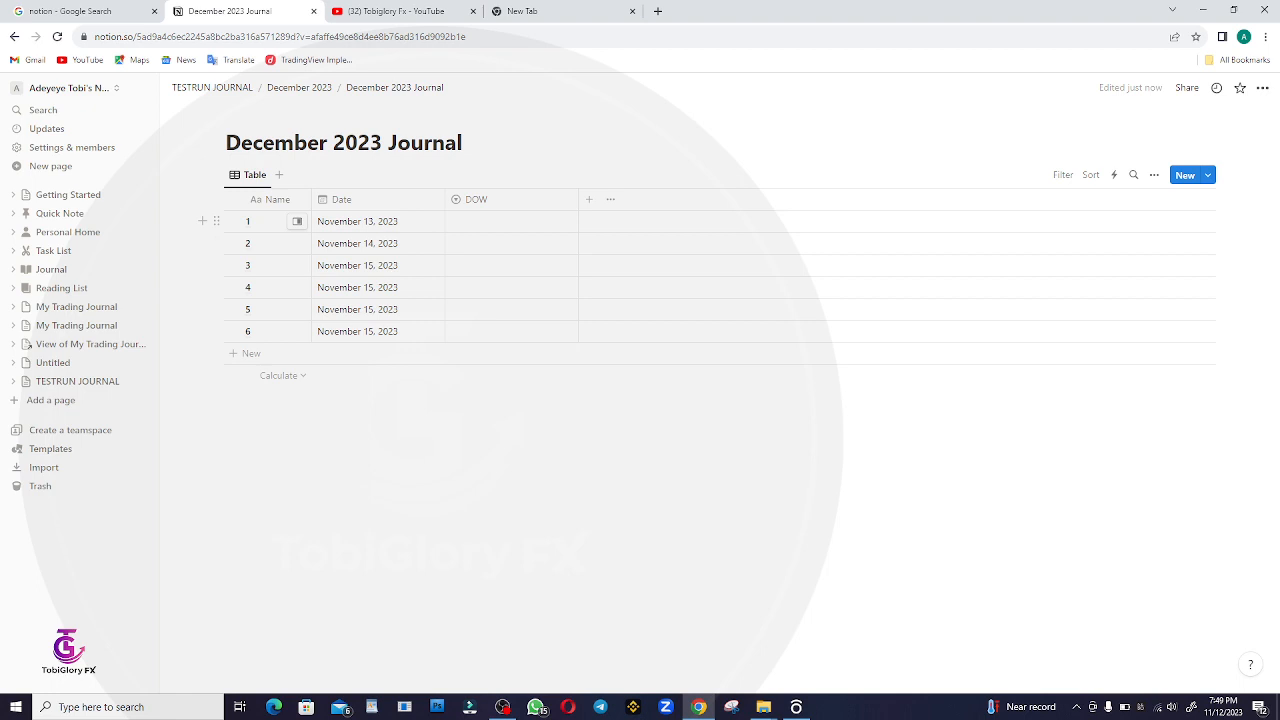
Set the DOW of rows 1, 2 and 3 to MONDAY, TUESDAY and WEDNESDAY respectively.
left_click(510, 221)
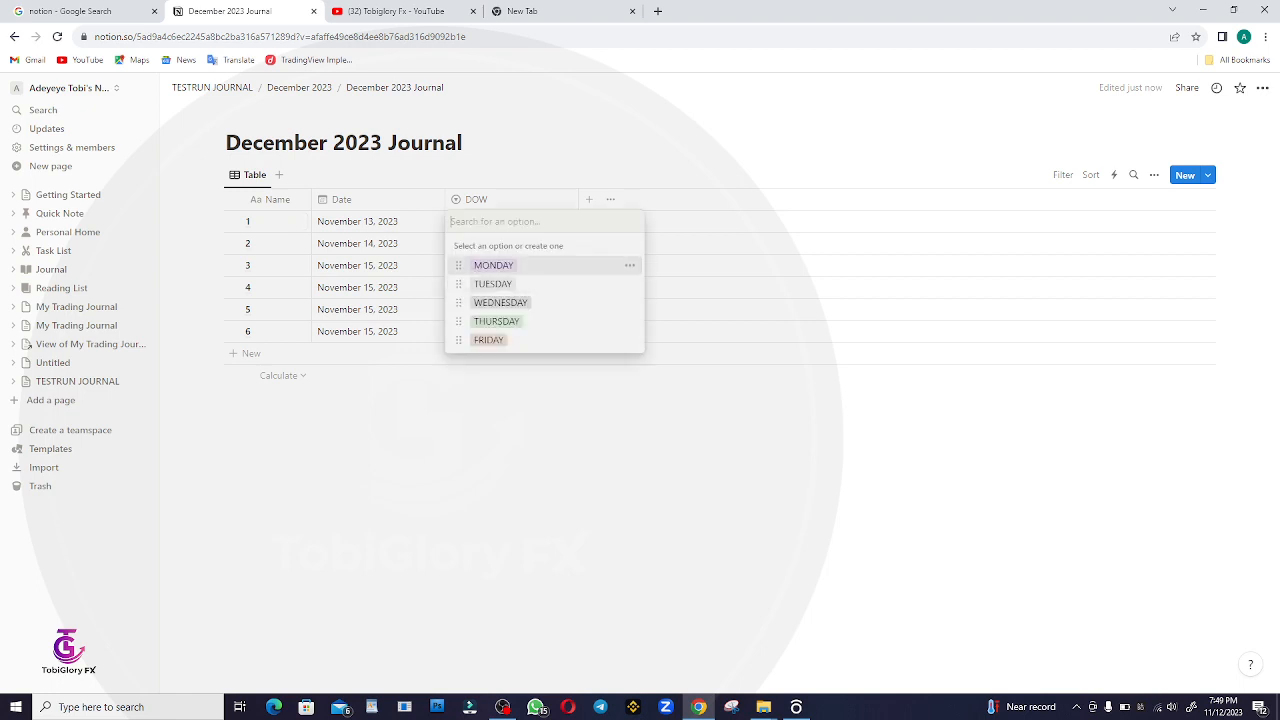
left_click(500, 265)
left_click(508, 243)
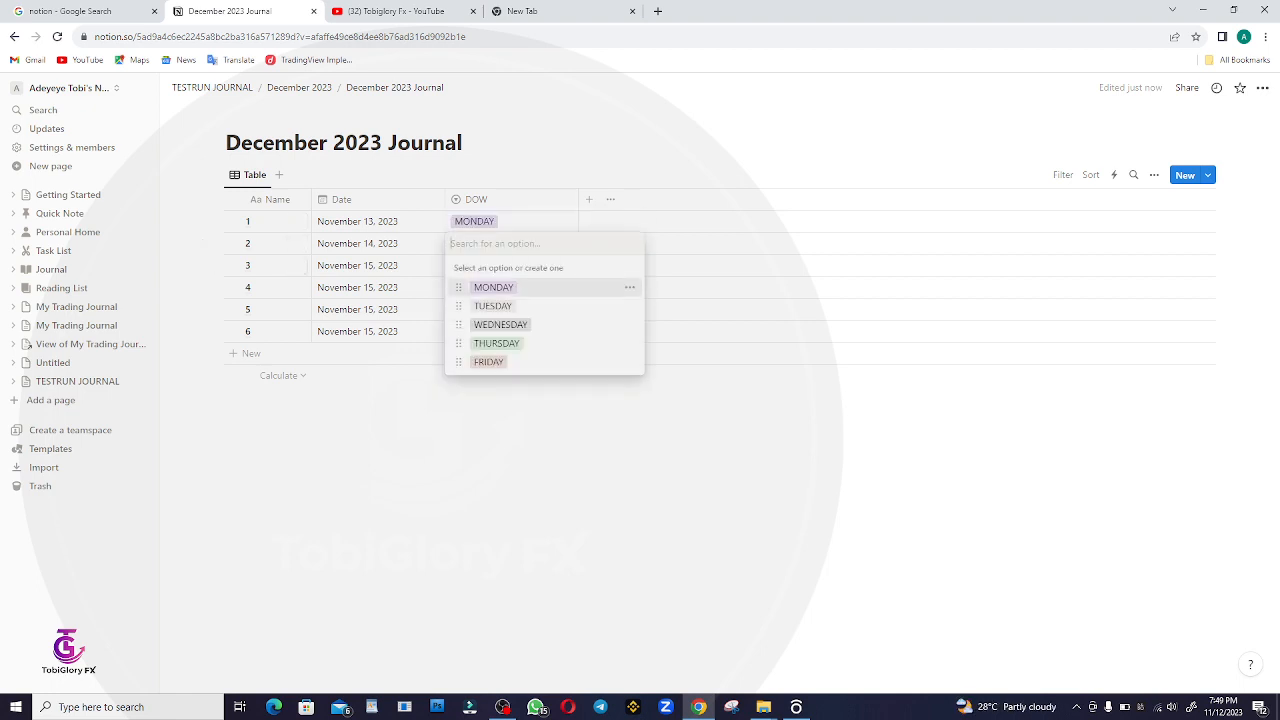
left_click(492, 305)
left_click(508, 265)
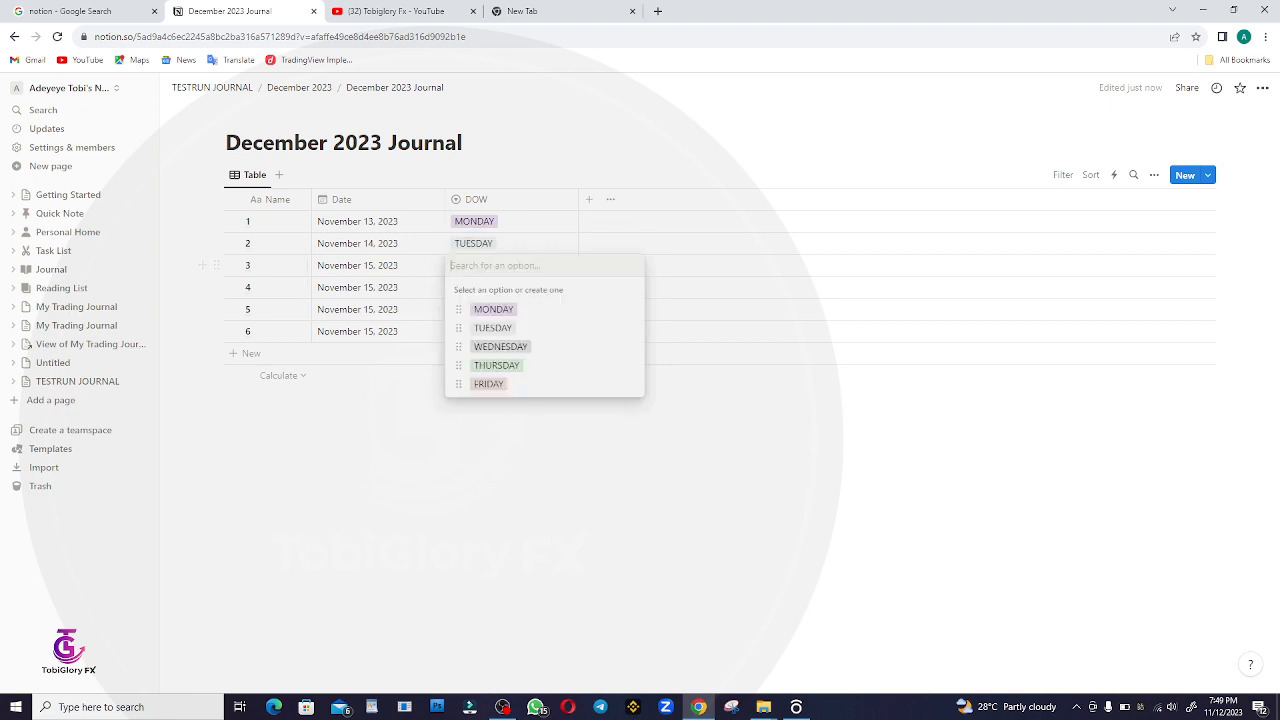
left_click(494, 346)
Set the DOW of rows 4, 5 and 6 to WEDNESDAY.
left_click(500, 287)
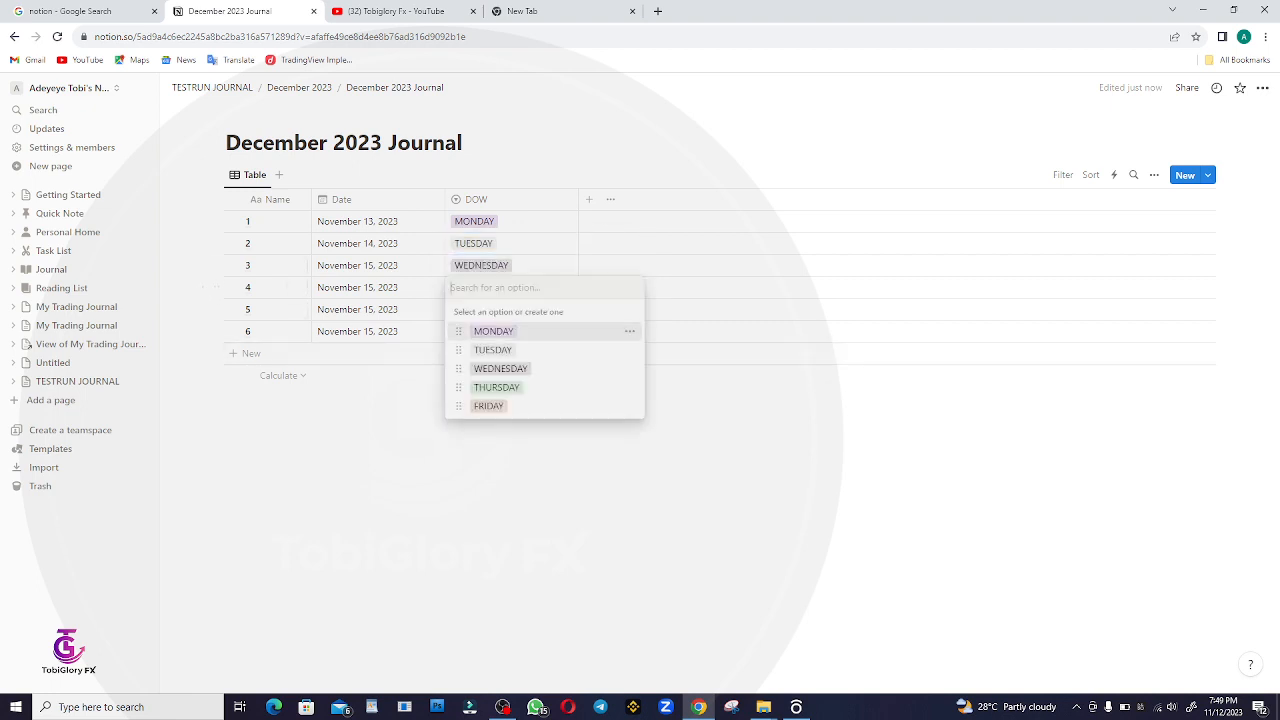
left_click(494, 368)
left_click(500, 309)
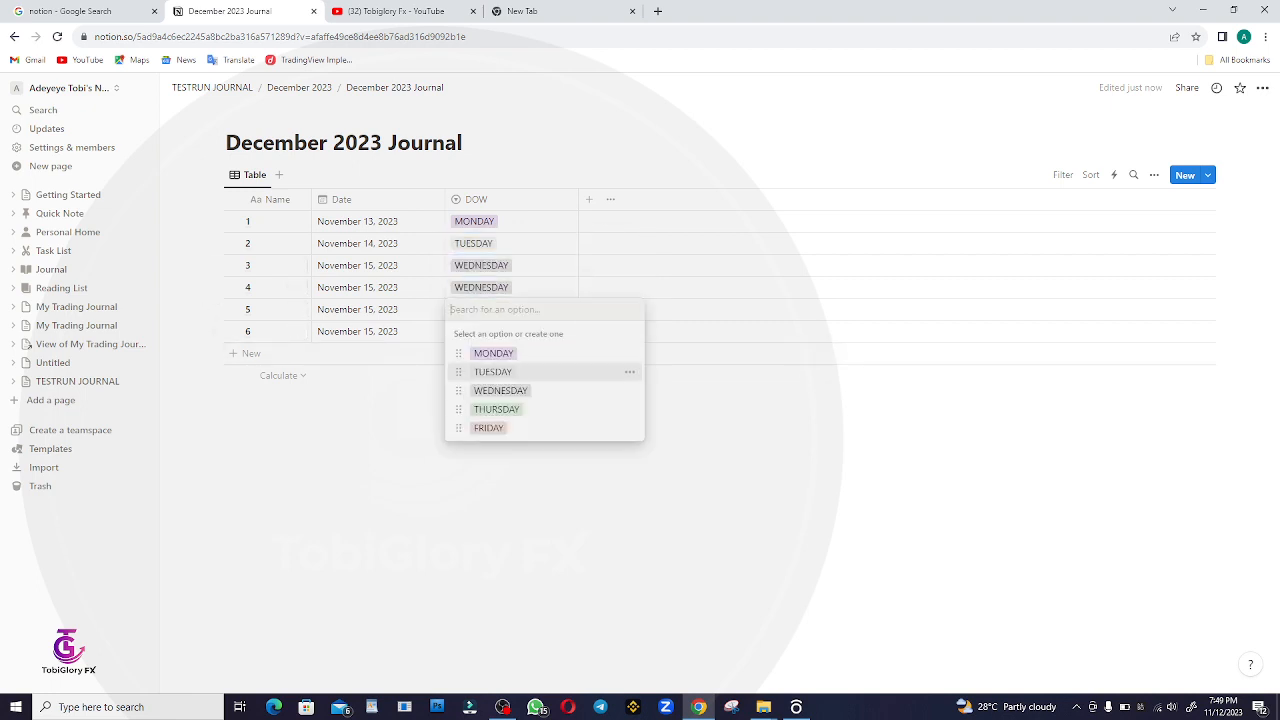
left_click(494, 390)
left_click(500, 331)
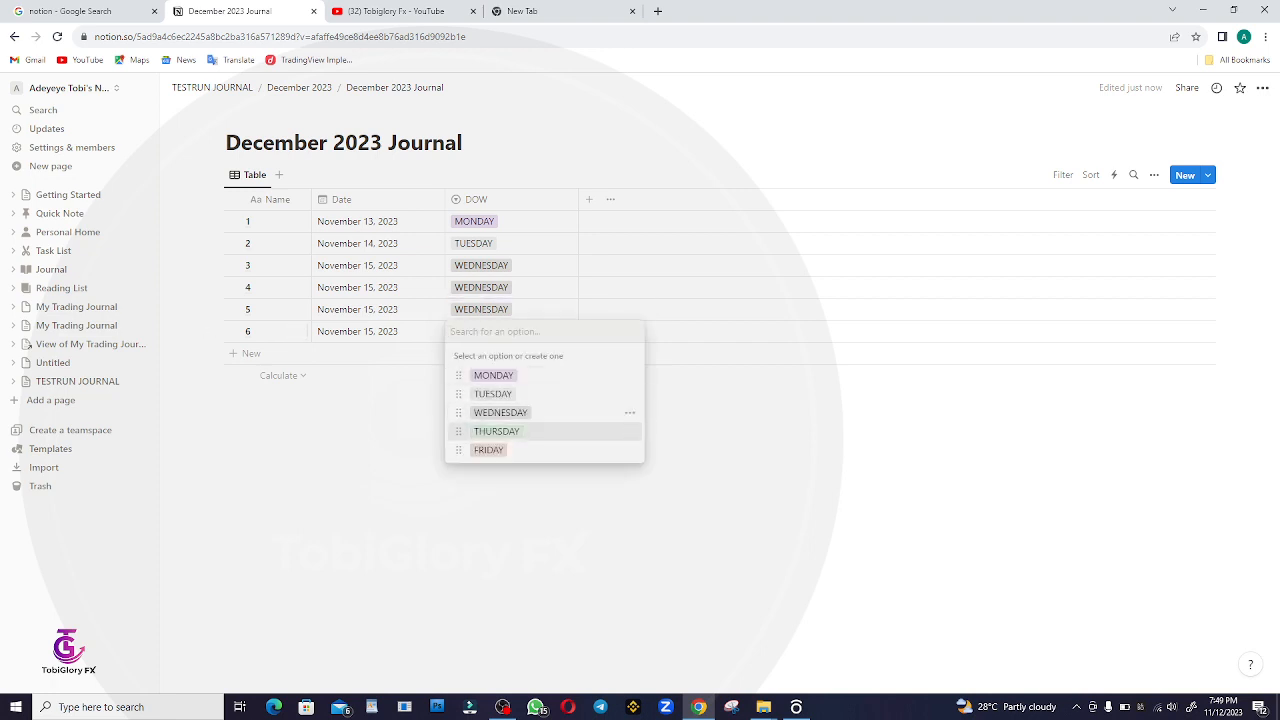
left_click(494, 412)
left_click(620, 145)
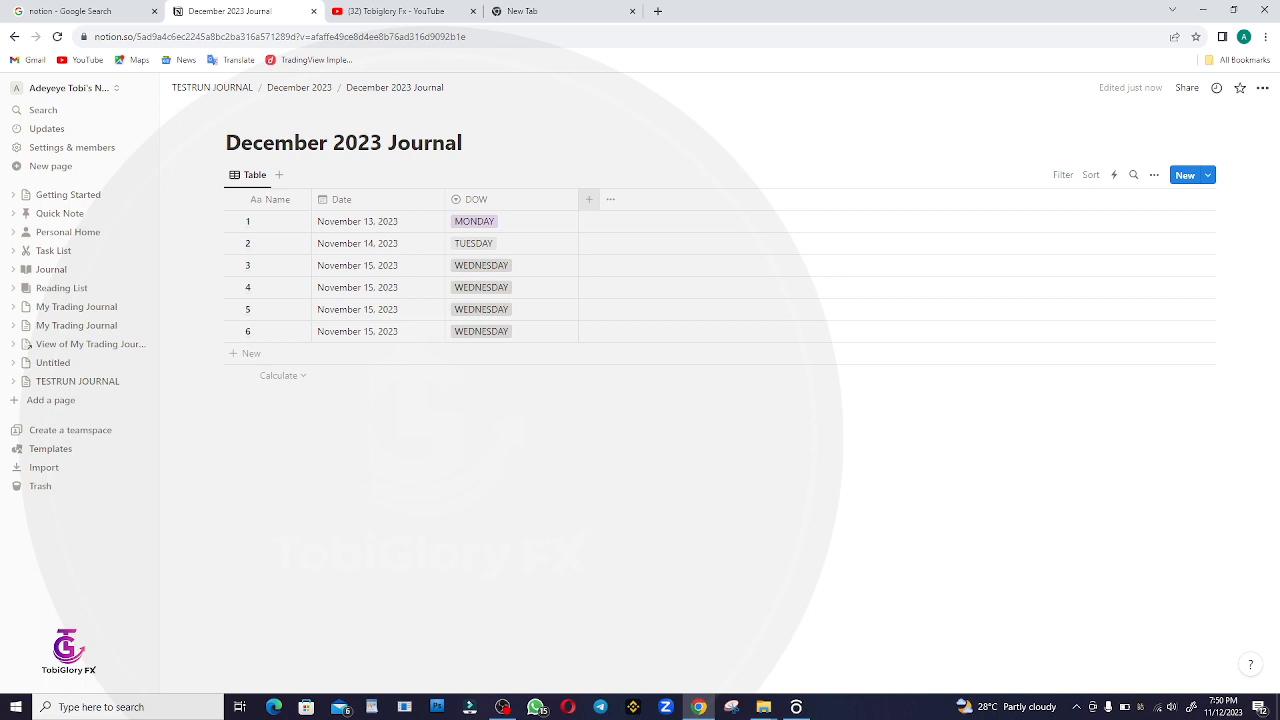
Add a new property named PAIR to the journal table and set its type to Select.
left_click(589, 199)
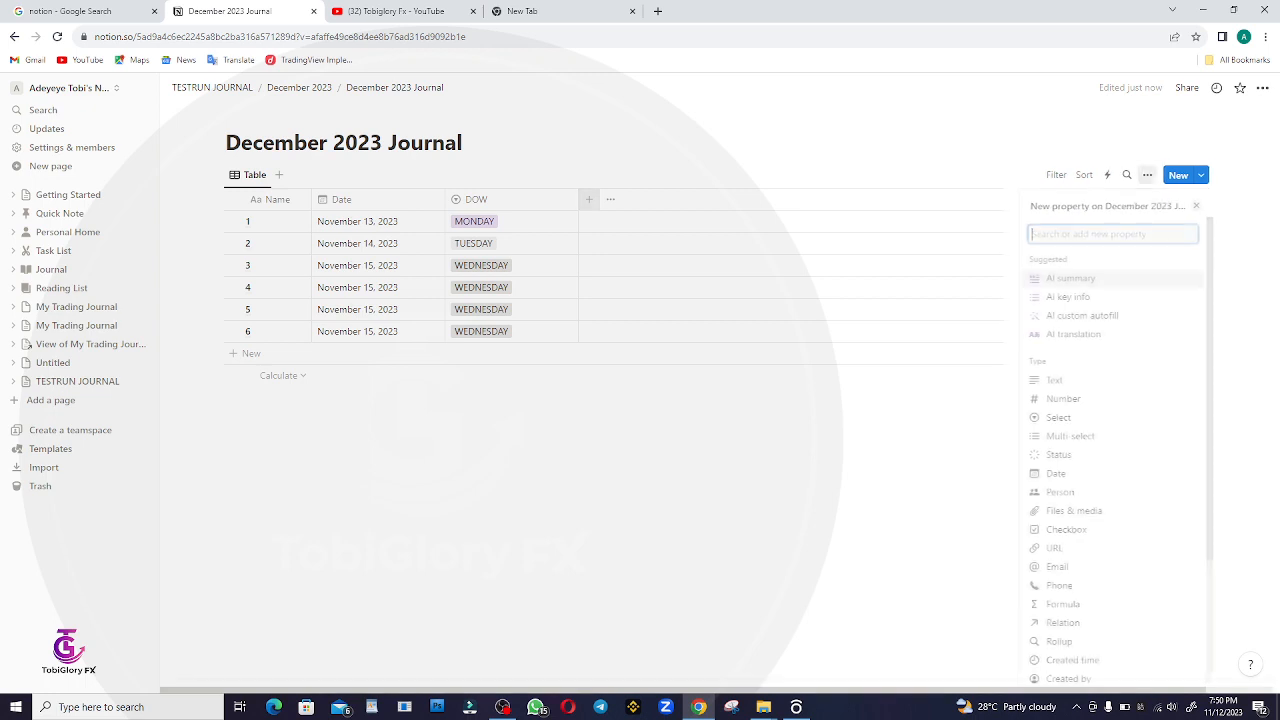
type("PAIR")
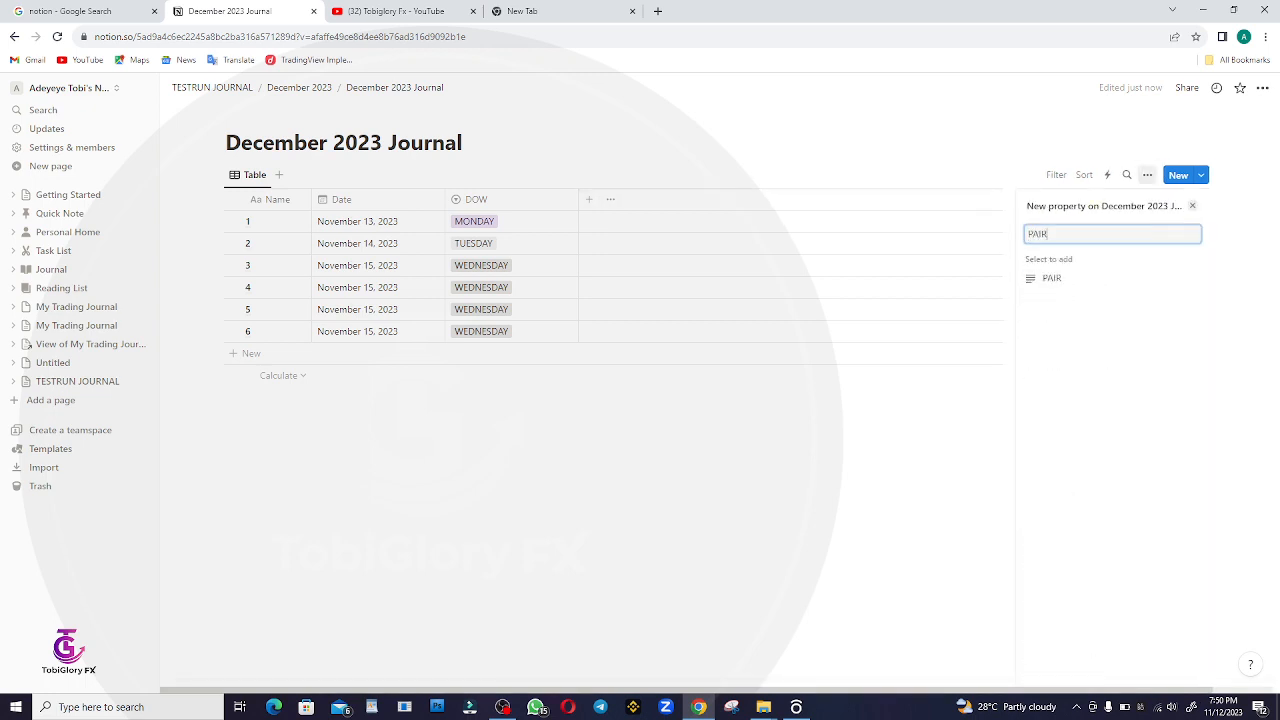
key("Return")
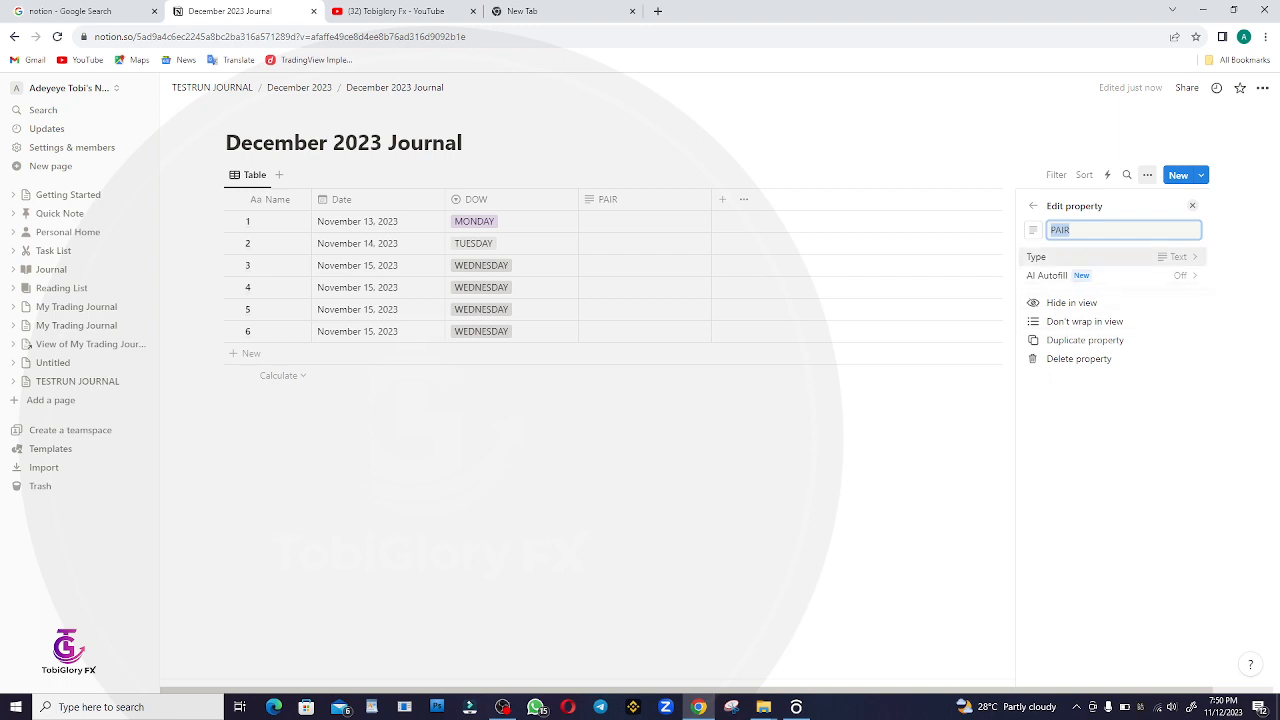
left_click(1112, 257)
left_click(1108, 418)
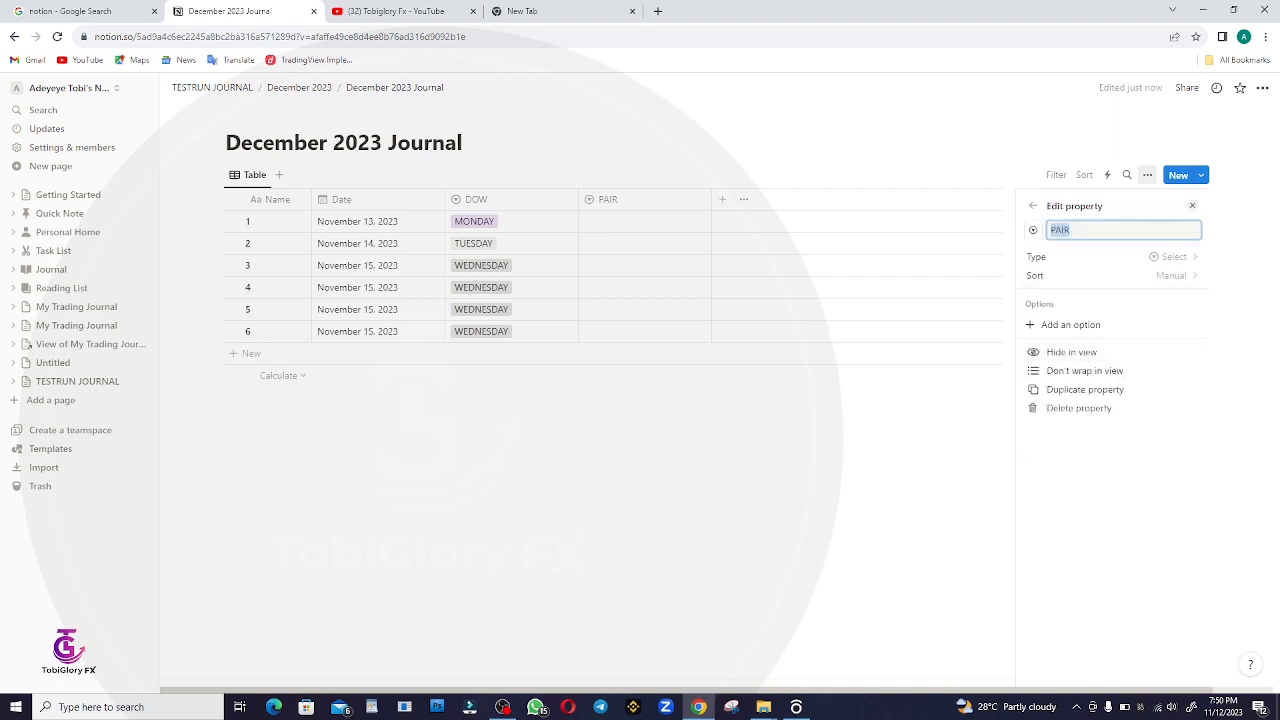
Add the options GBPUSD, EURUSD and XAUUSD to the PAIR property and close its settings.
left_click(1070, 324)
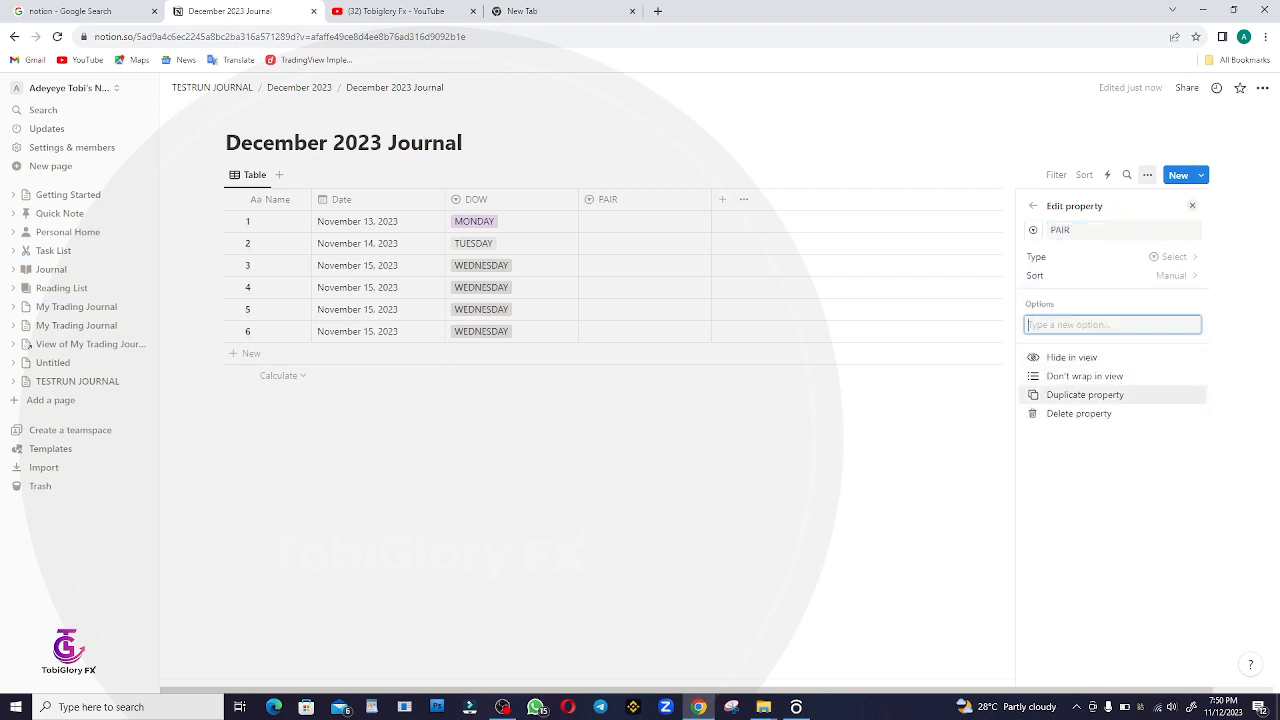
type("GBPUSD")
key("Return")
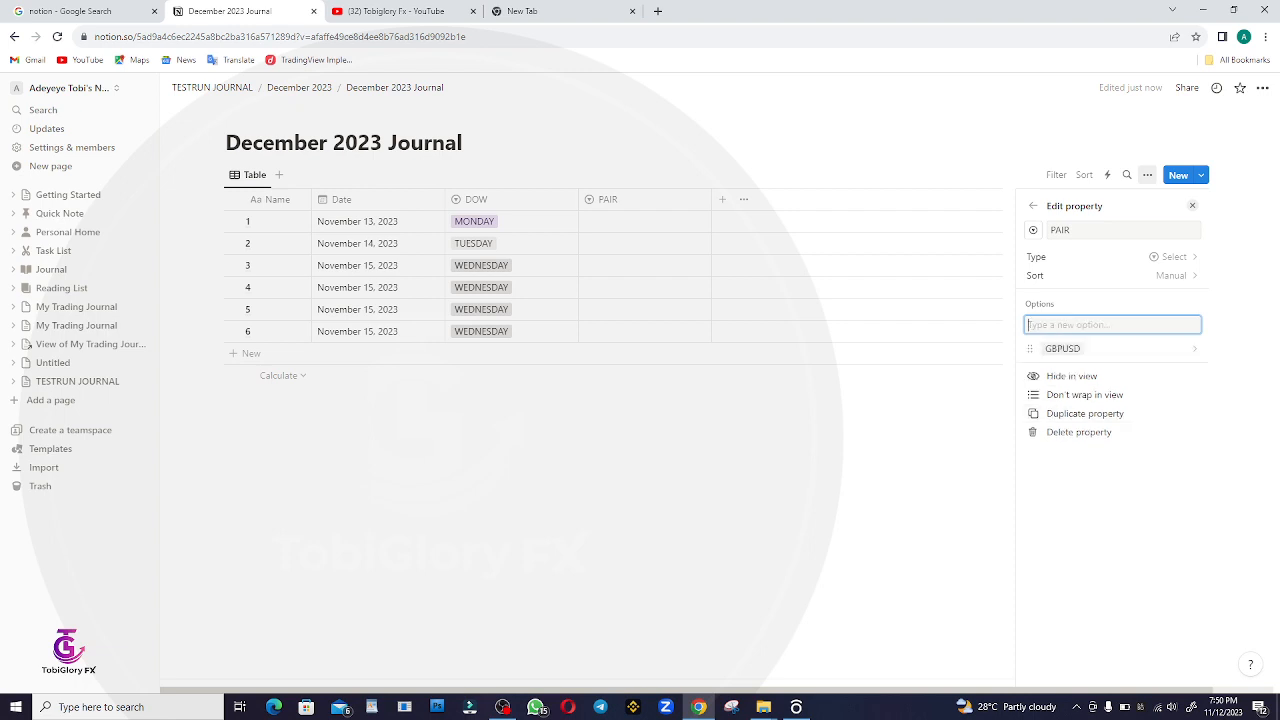
type("EURUSD")
key("Return")
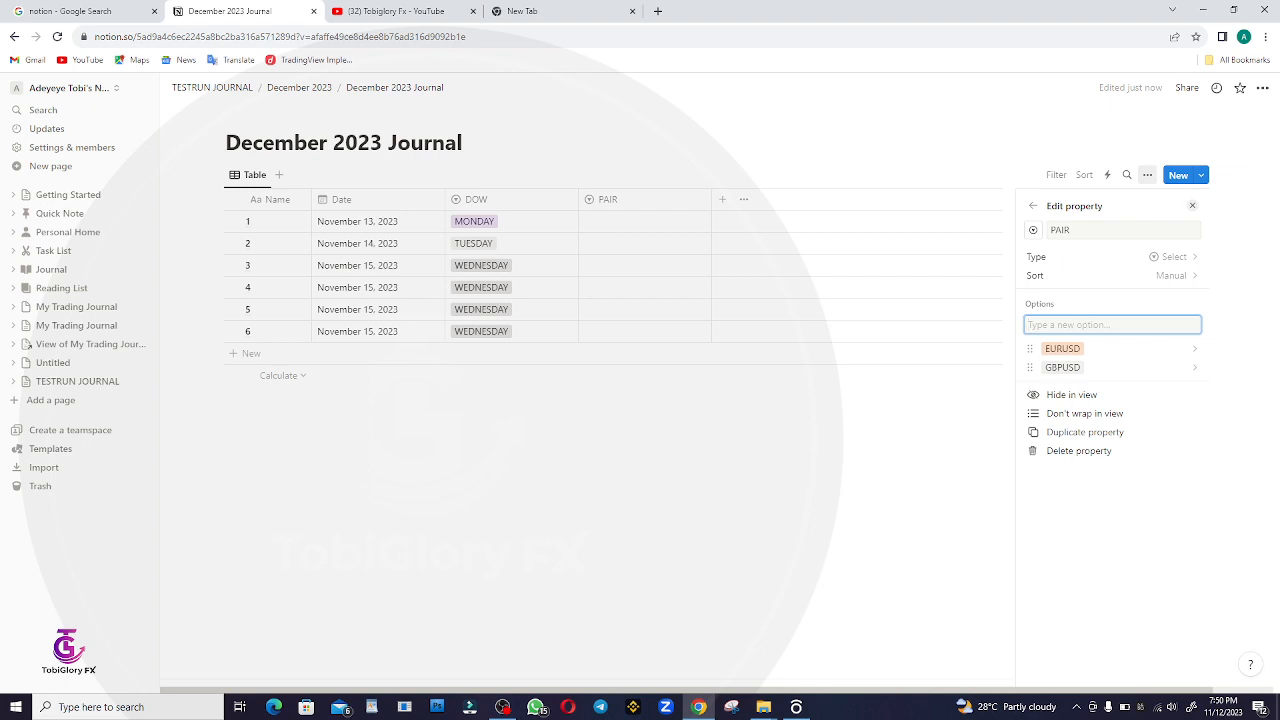
type("XAUUSD")
key("Return")
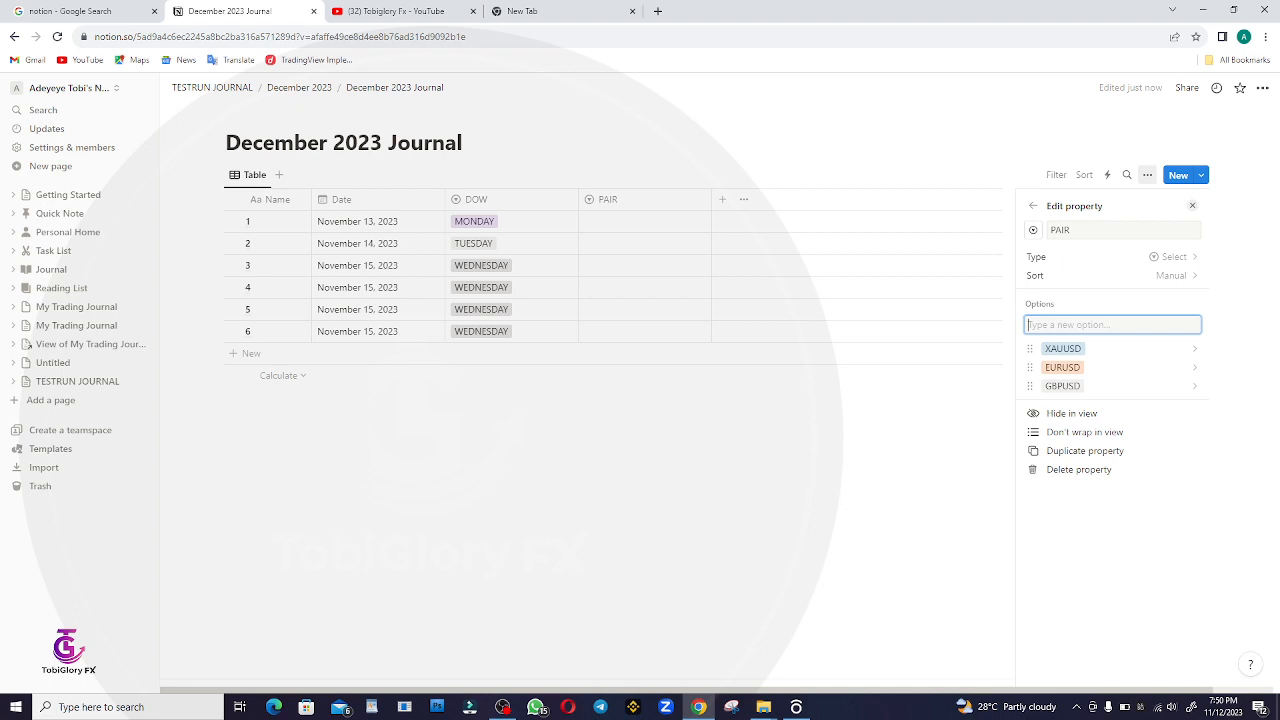
left_click(1192, 205)
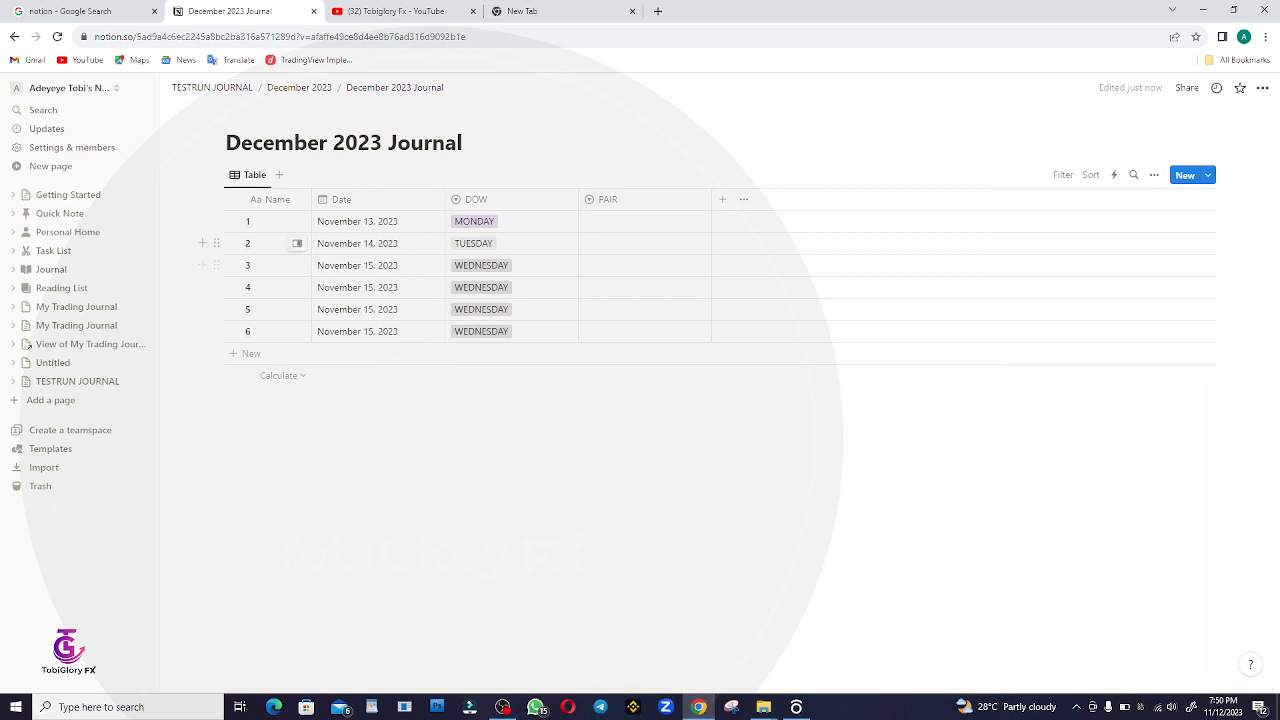
Set the PAIR of rows 1, 2 and 3 to XAUUSD, EURUSD and XAUUSD respectively.
left_click(644, 221)
left_click(640, 265)
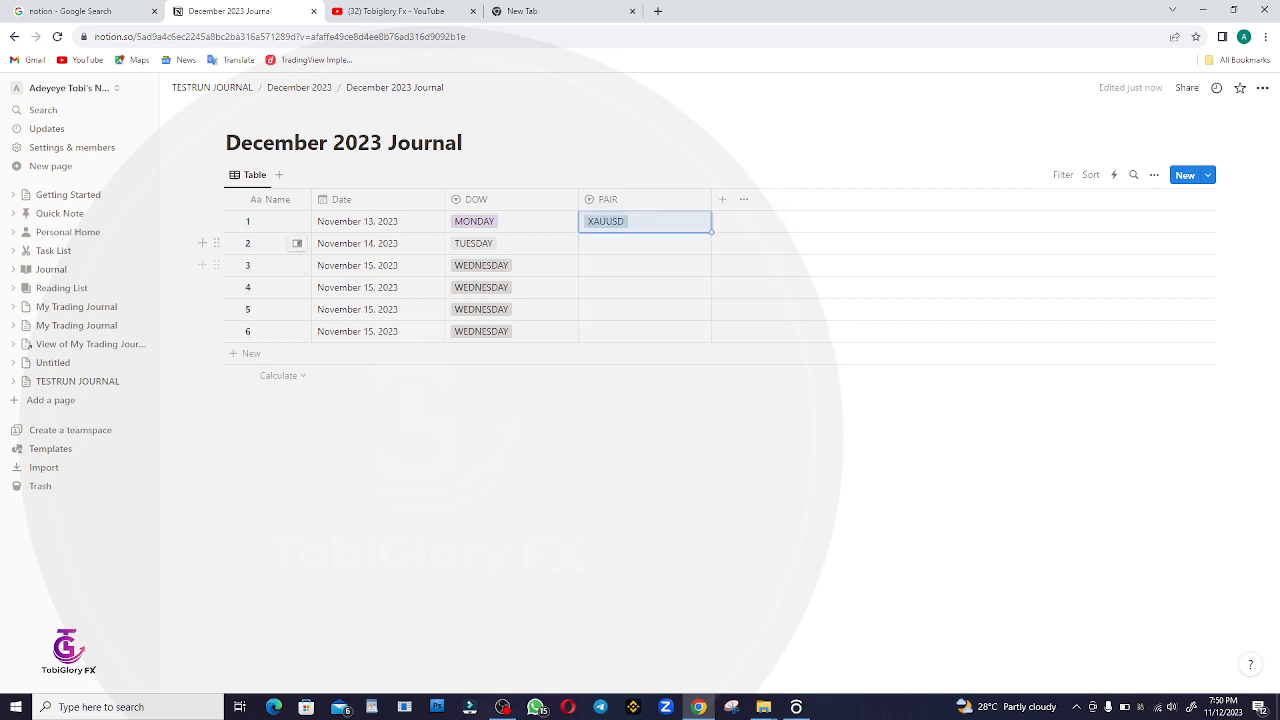
left_click(644, 244)
left_click(640, 306)
left_click(644, 266)
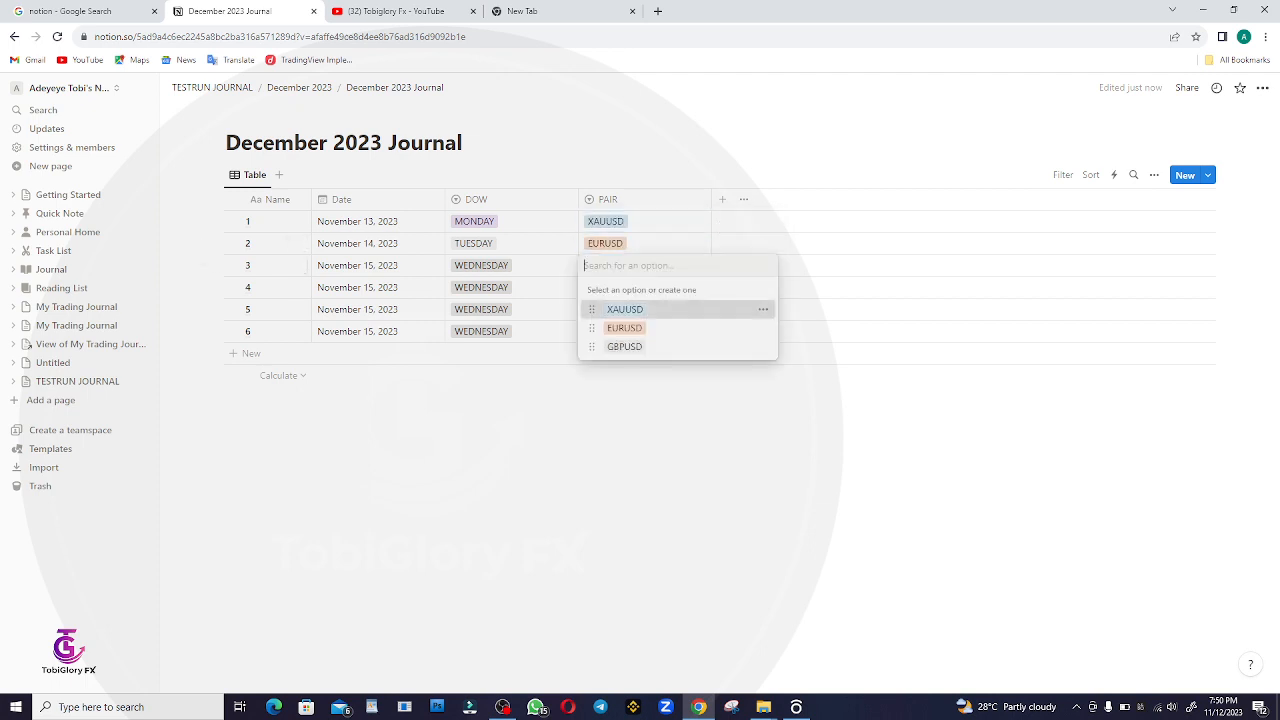
left_click(640, 309)
Set the PAIR of row 4 to XAUUSD and of rows 5 and 6 to GBPUSD.
left_click(644, 288)
left_click(640, 331)
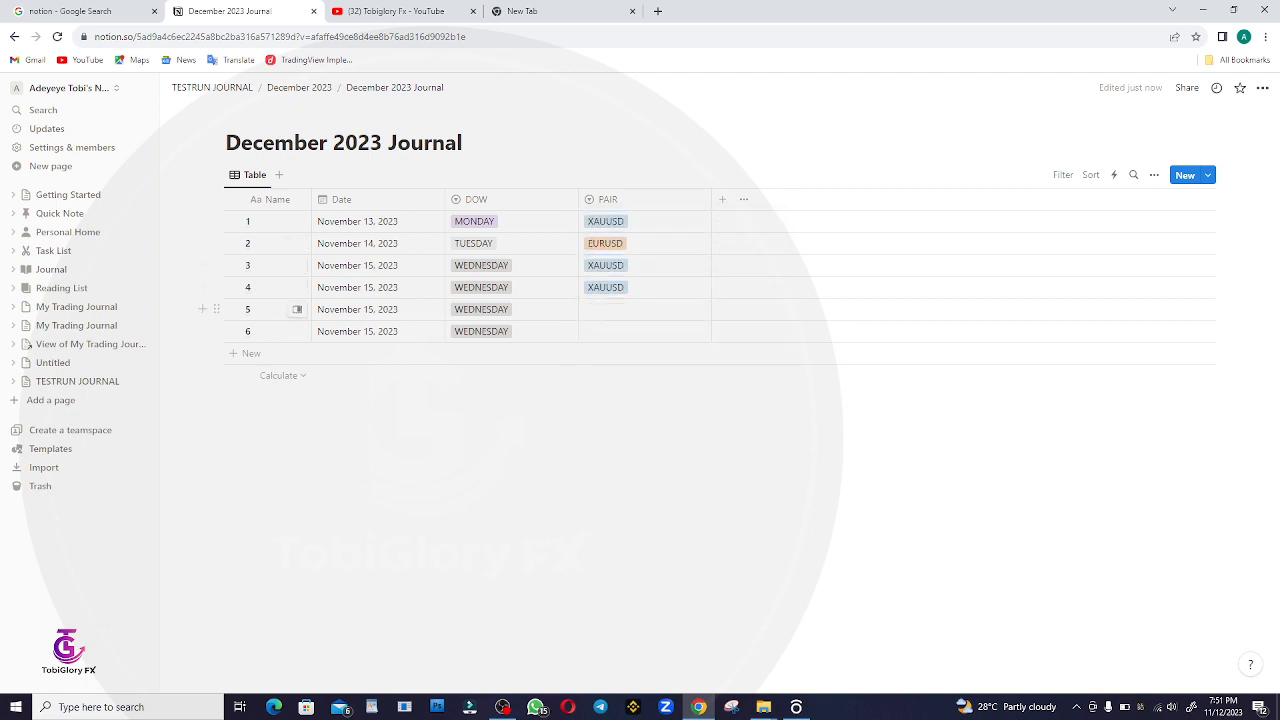
left_click(644, 309)
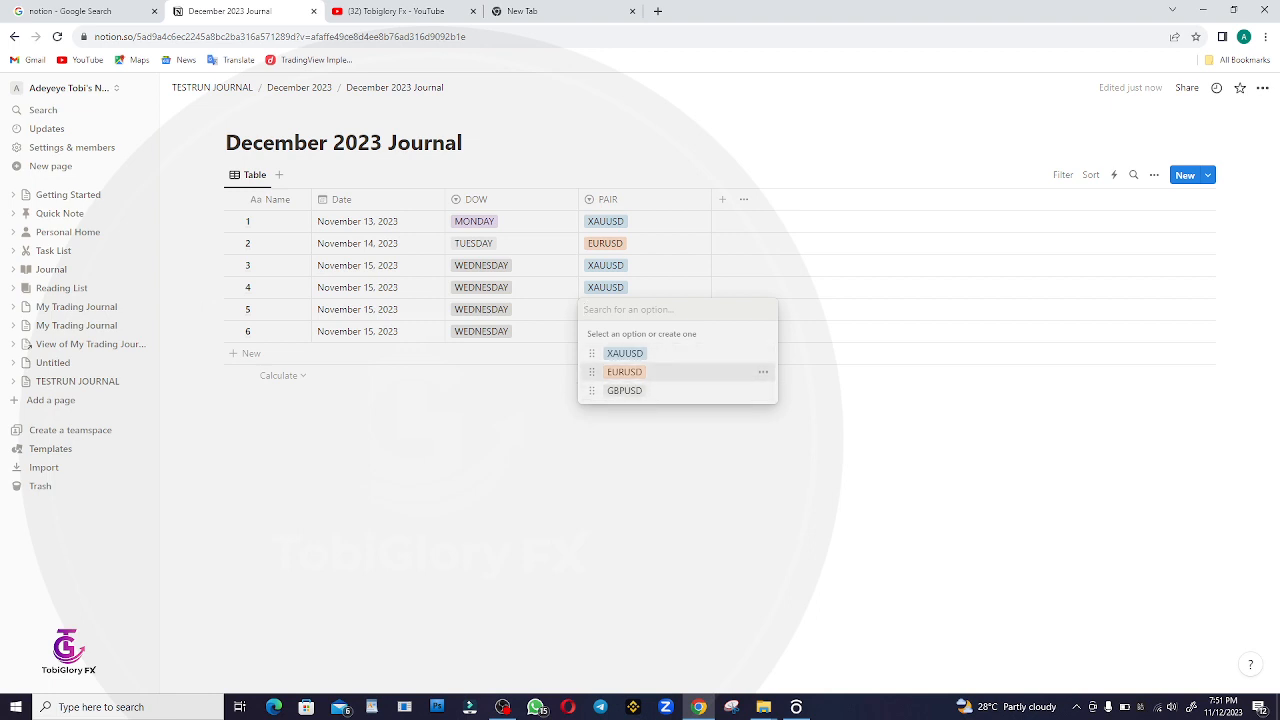
left_click(630, 390)
left_click(640, 331)
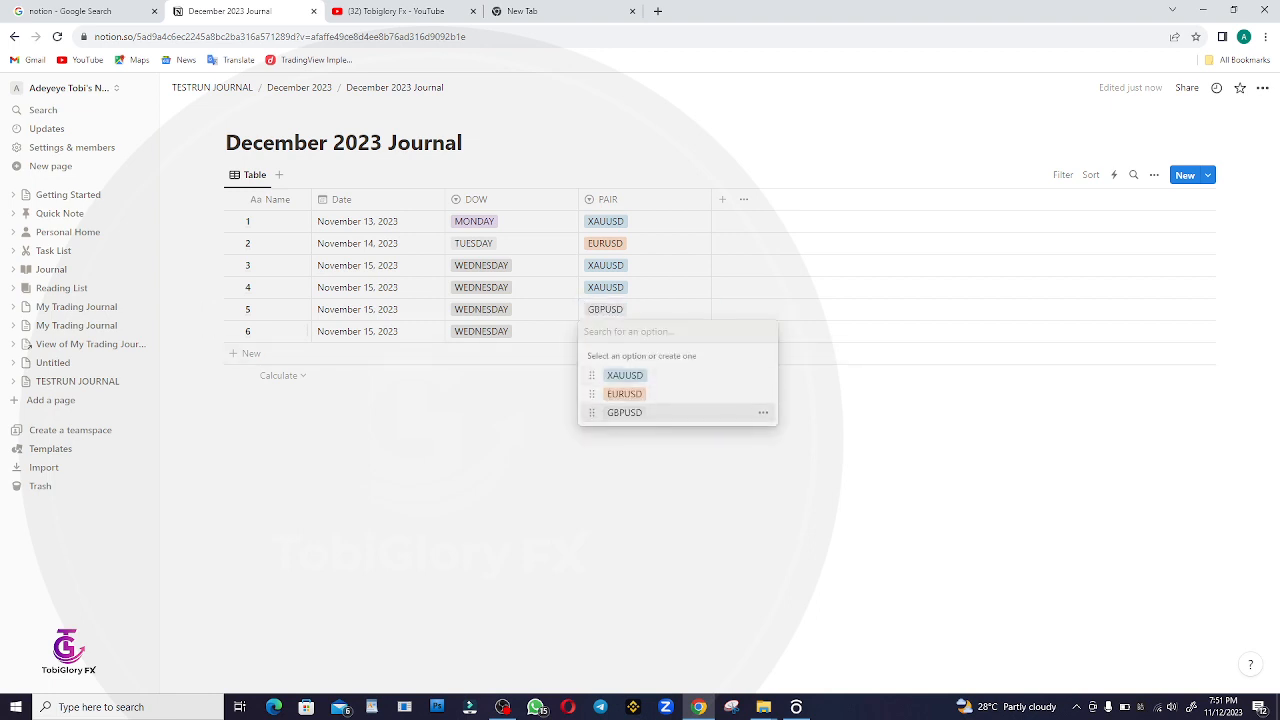
left_click(620, 412)
left_click(640, 430)
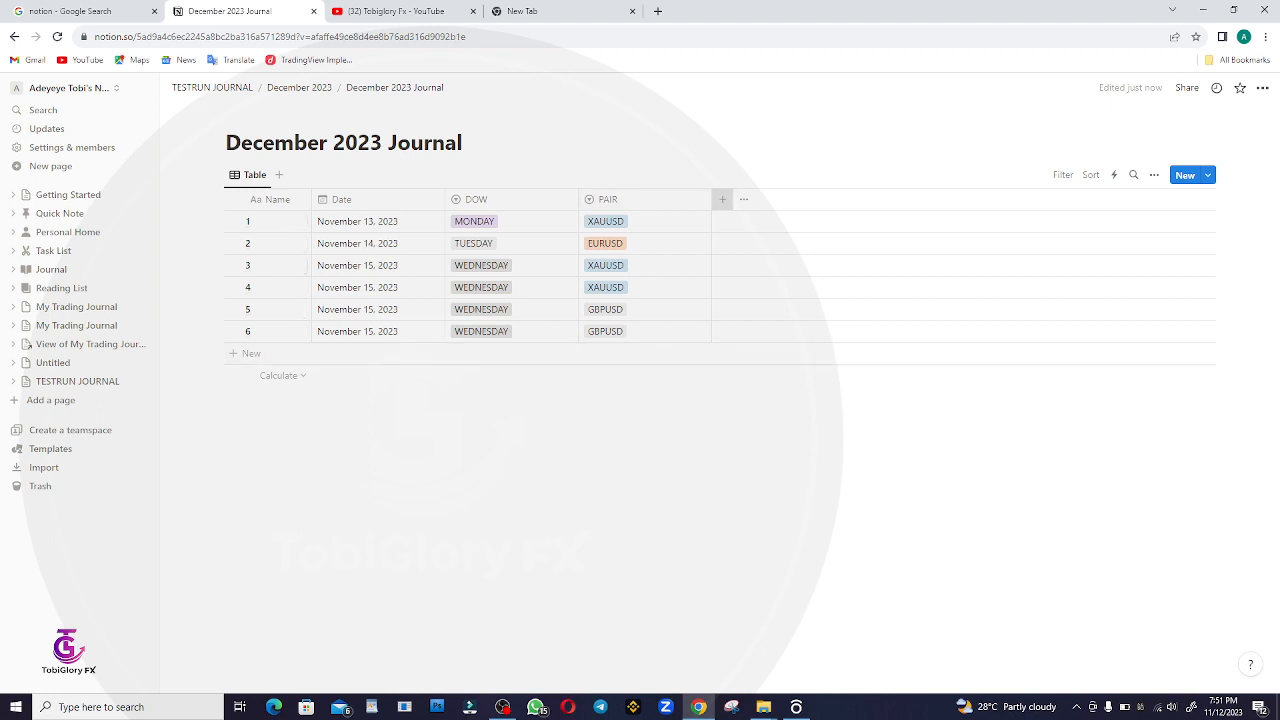
Add a new property named DIRECTION to the journal table and set its type to Select.
left_click(722, 199)
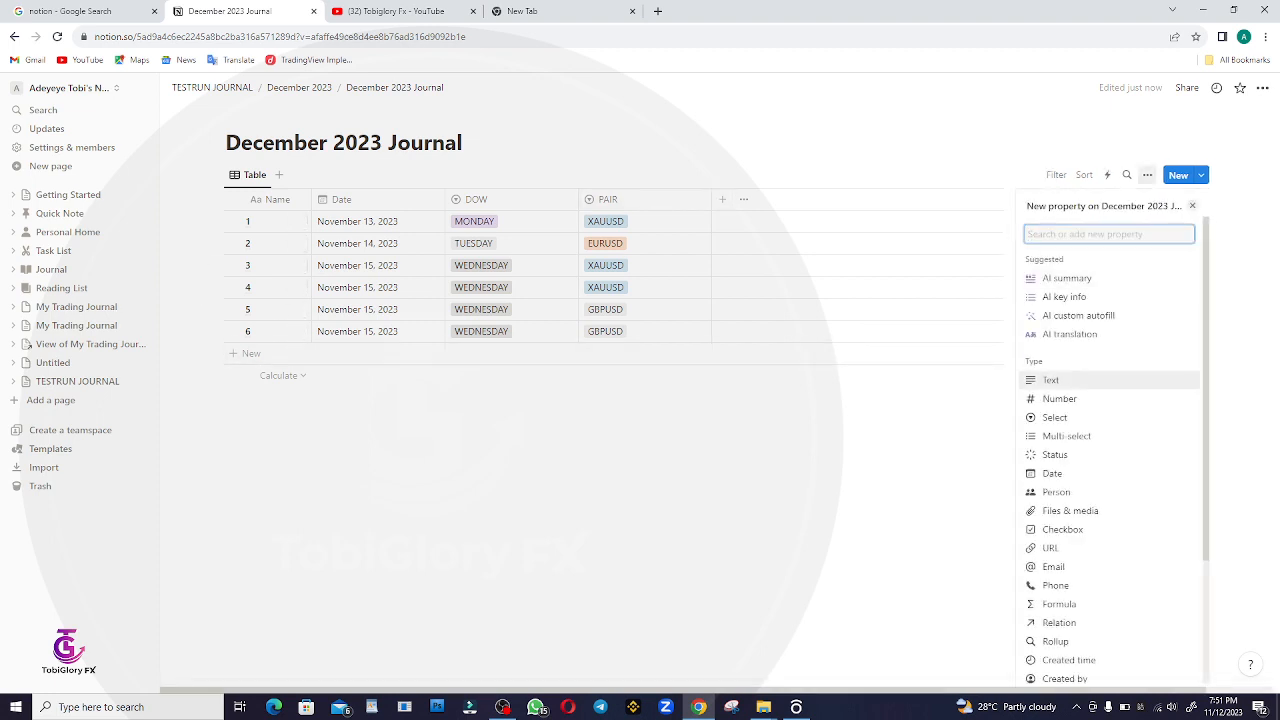
type("DIRECT")
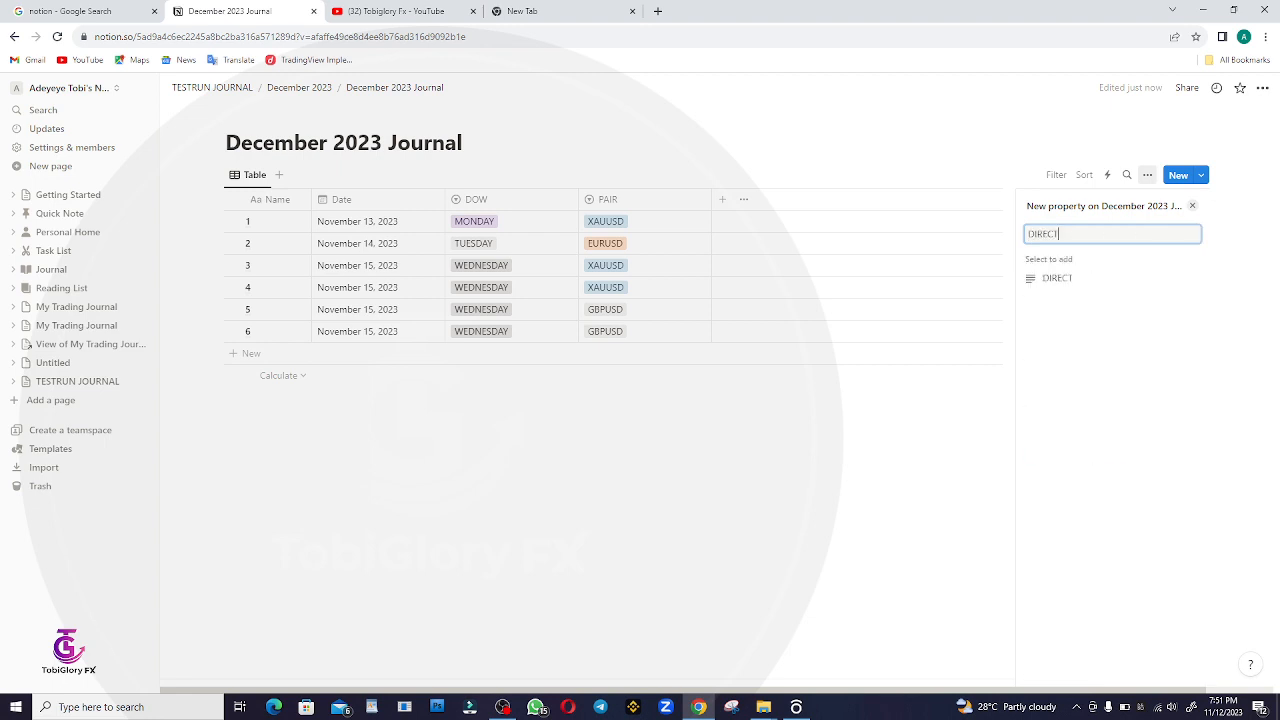
type("ION")
left_click(1066, 278)
left_click(1100, 257)
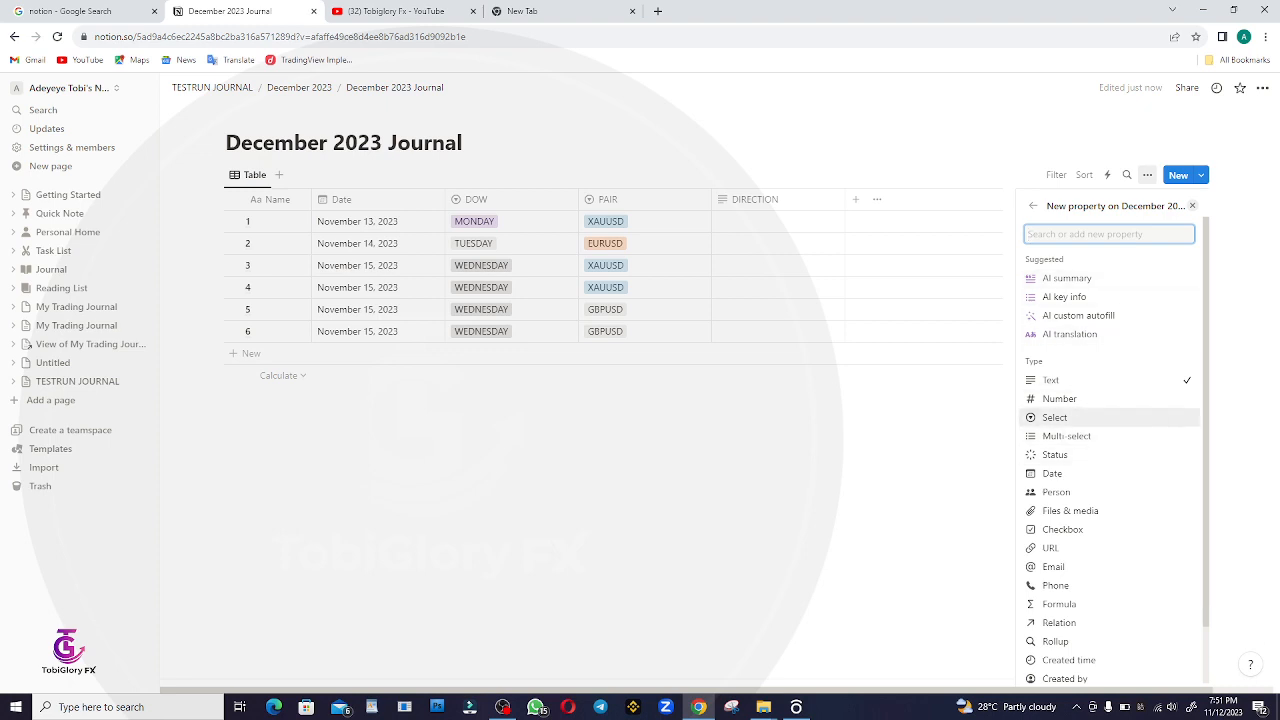
left_click(1054, 417)
Add the options LONG and SHORT to the DIRECTION property and close its settings.
left_click(1110, 324)
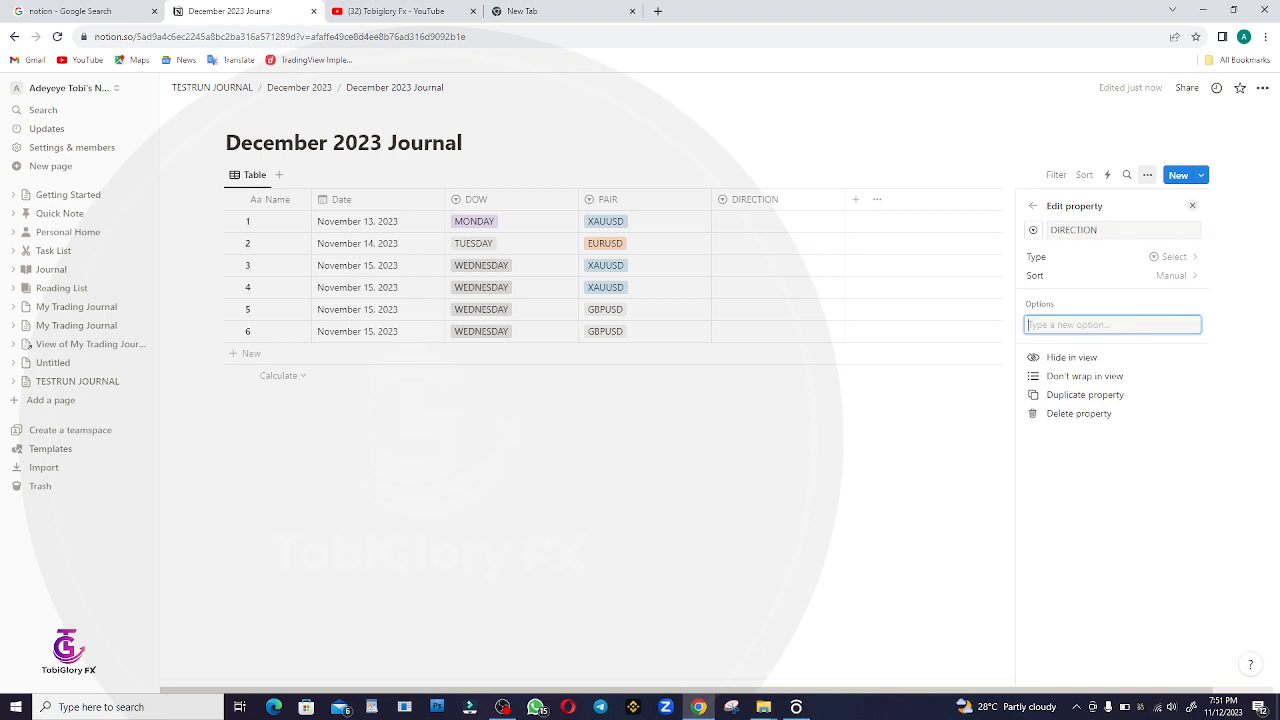
type("LONG")
key("Return")
type("SHORT")
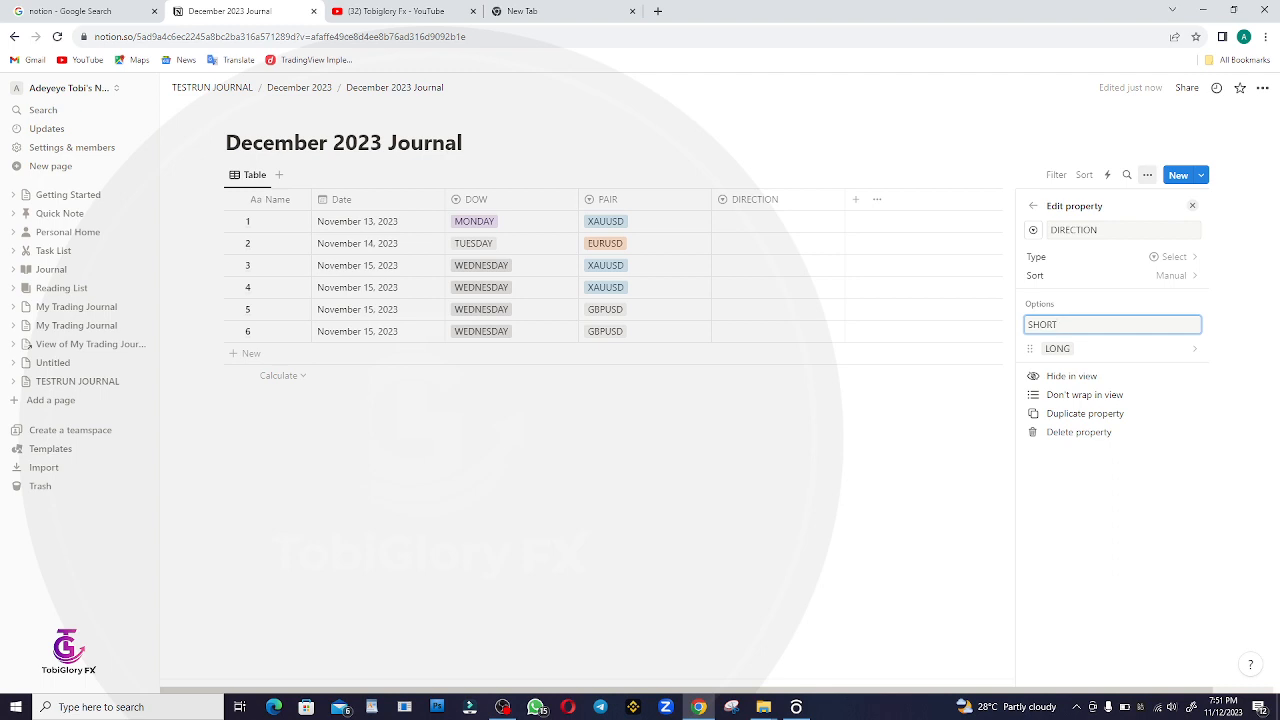
key("Return")
left_click(1192, 206)
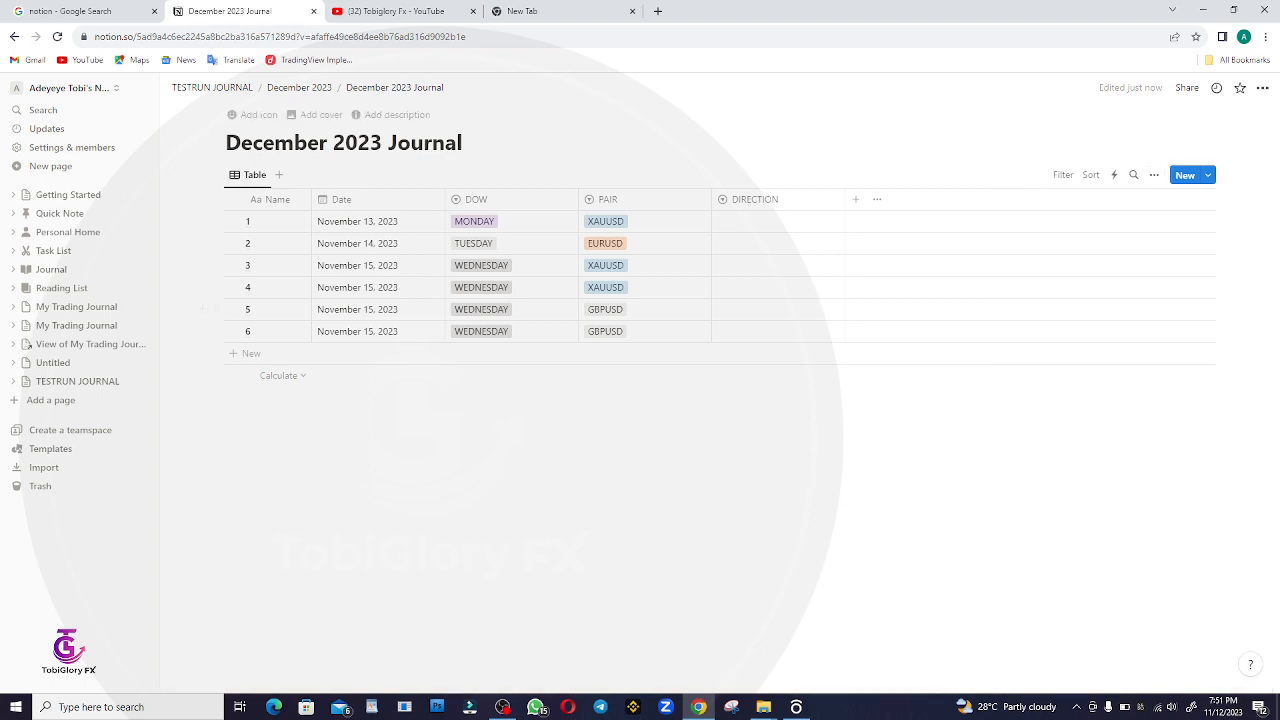
Set the DIRECTION of rows 1 and 2 to SHORT and of row 3 to LONG.
left_click(778, 221)
left_click(755, 265)
left_click(778, 243)
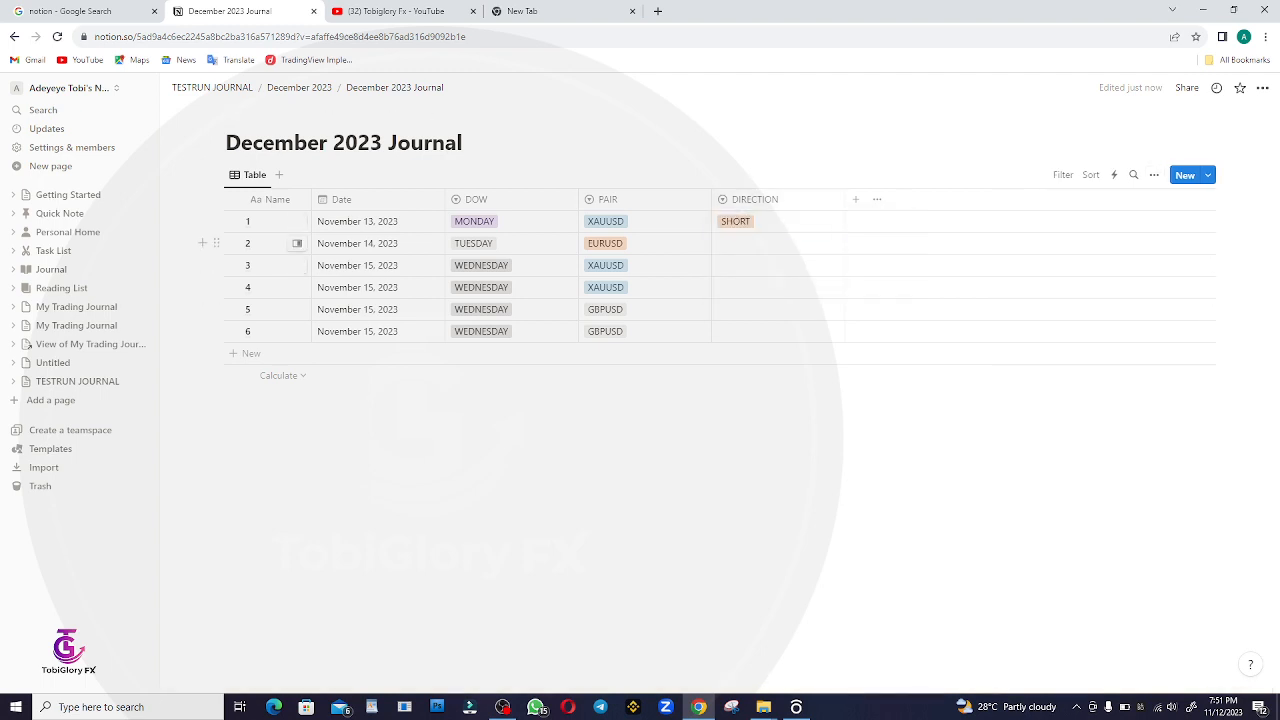
left_click(755, 287)
left_click(778, 265)
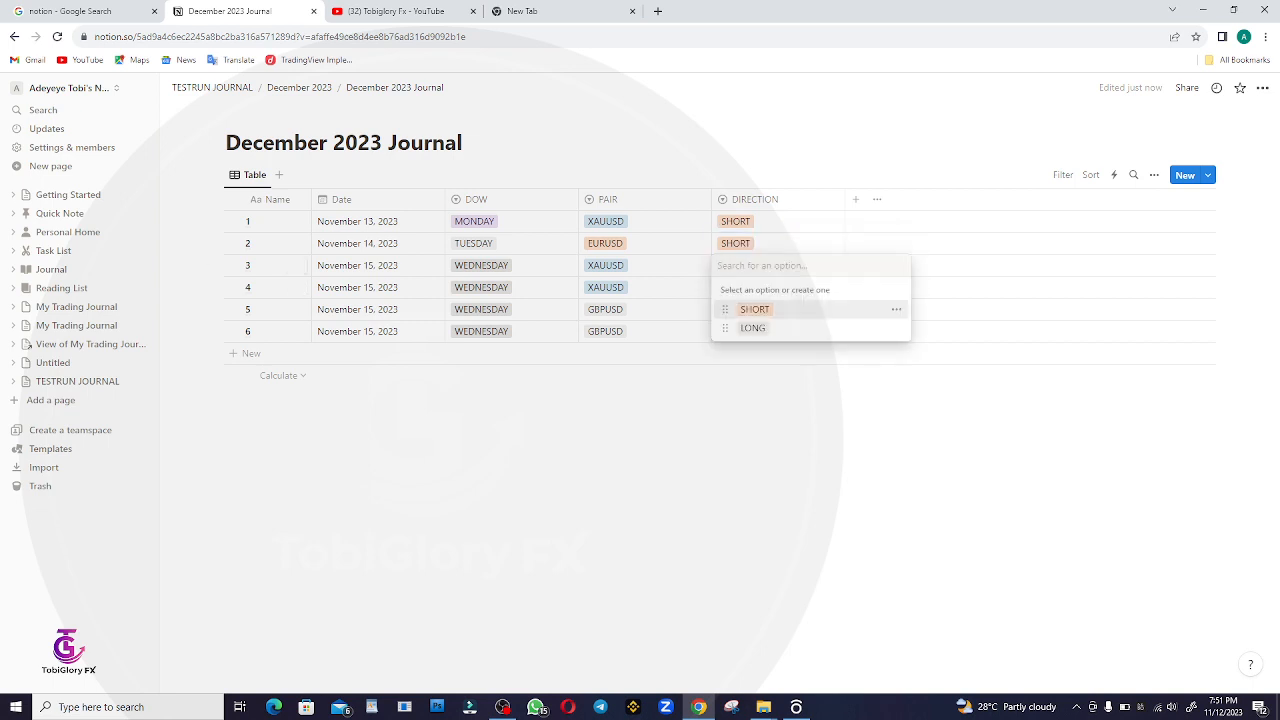
left_click(753, 328)
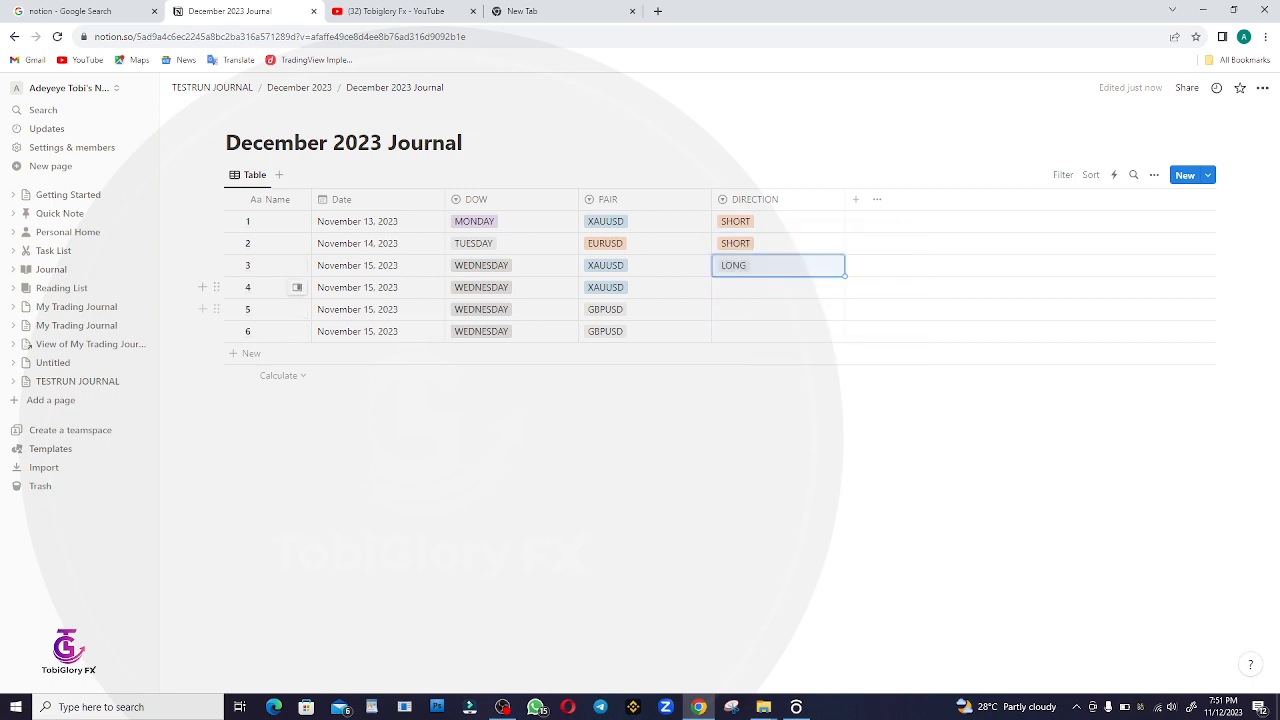
Set the DIRECTION of row 4 to LONG and of rows 5 and 6 to SHORT.
left_click(778, 287)
left_click(753, 349)
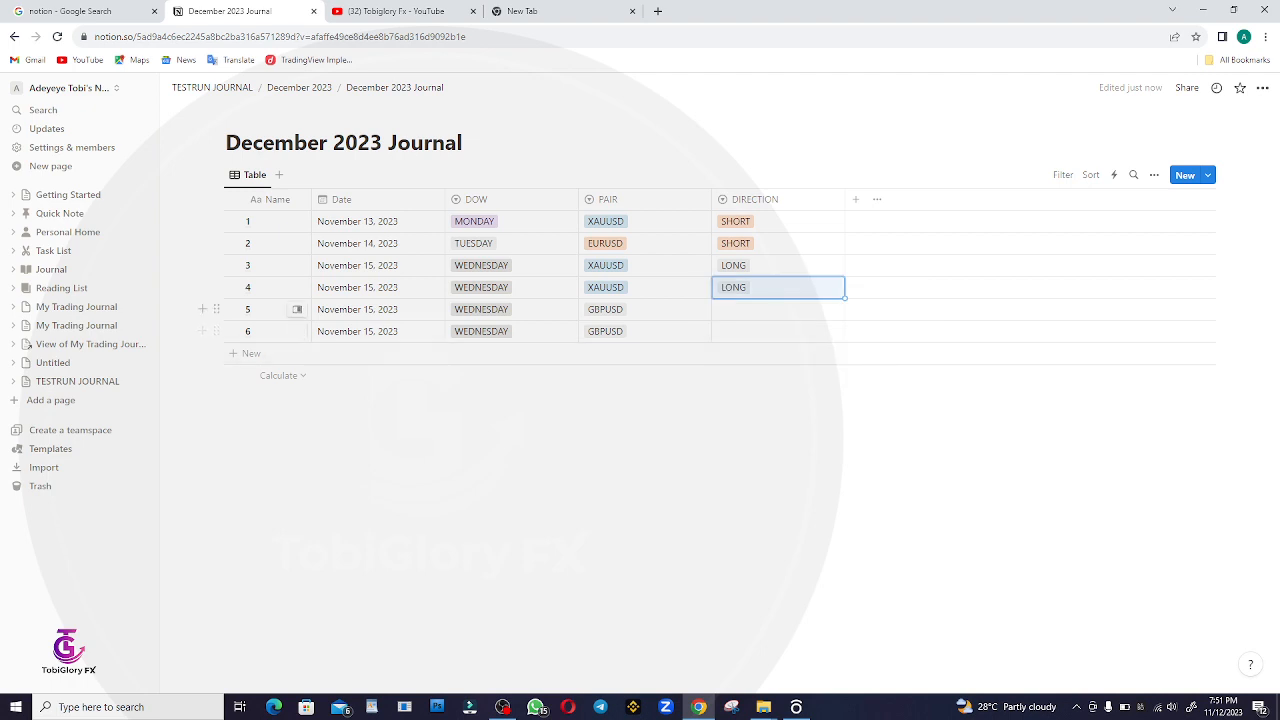
left_click(778, 309)
left_click(754, 353)
left_click(778, 331)
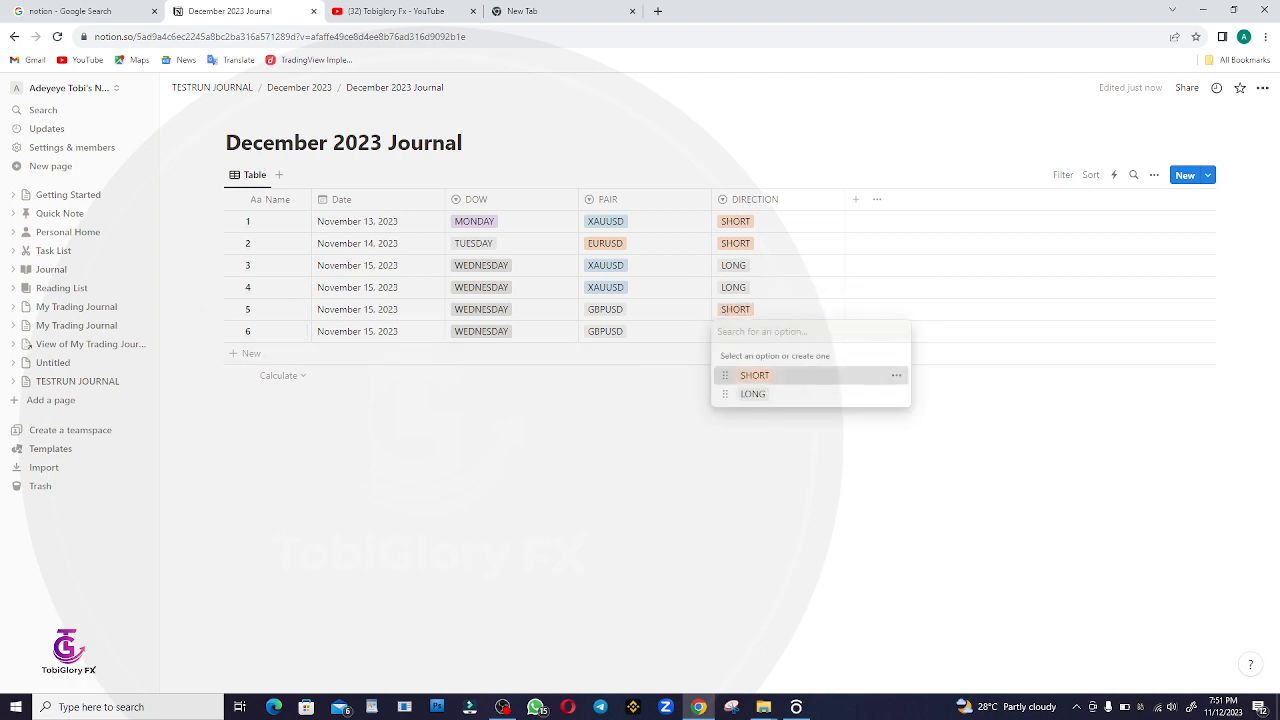
left_click(754, 375)
left_click(760, 440)
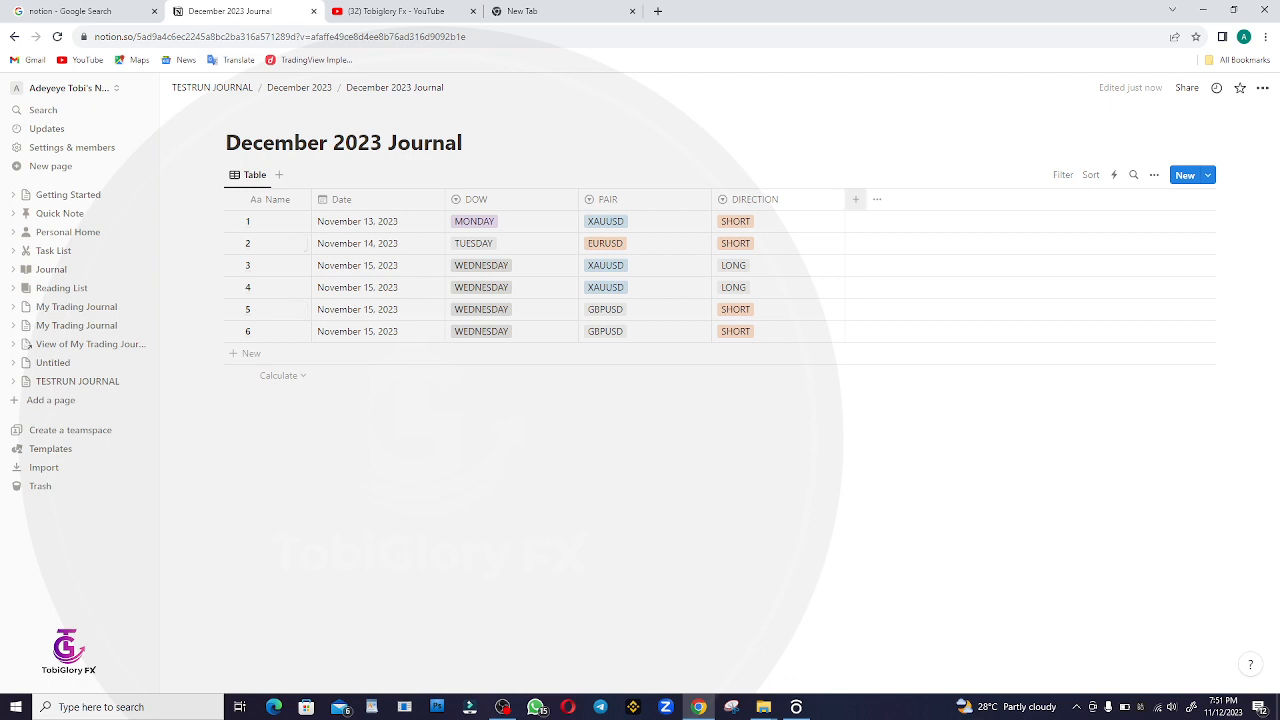
Add a new property named WIN to the journal table, set its type to Checkbox and close its settings.
left_click(855, 199)
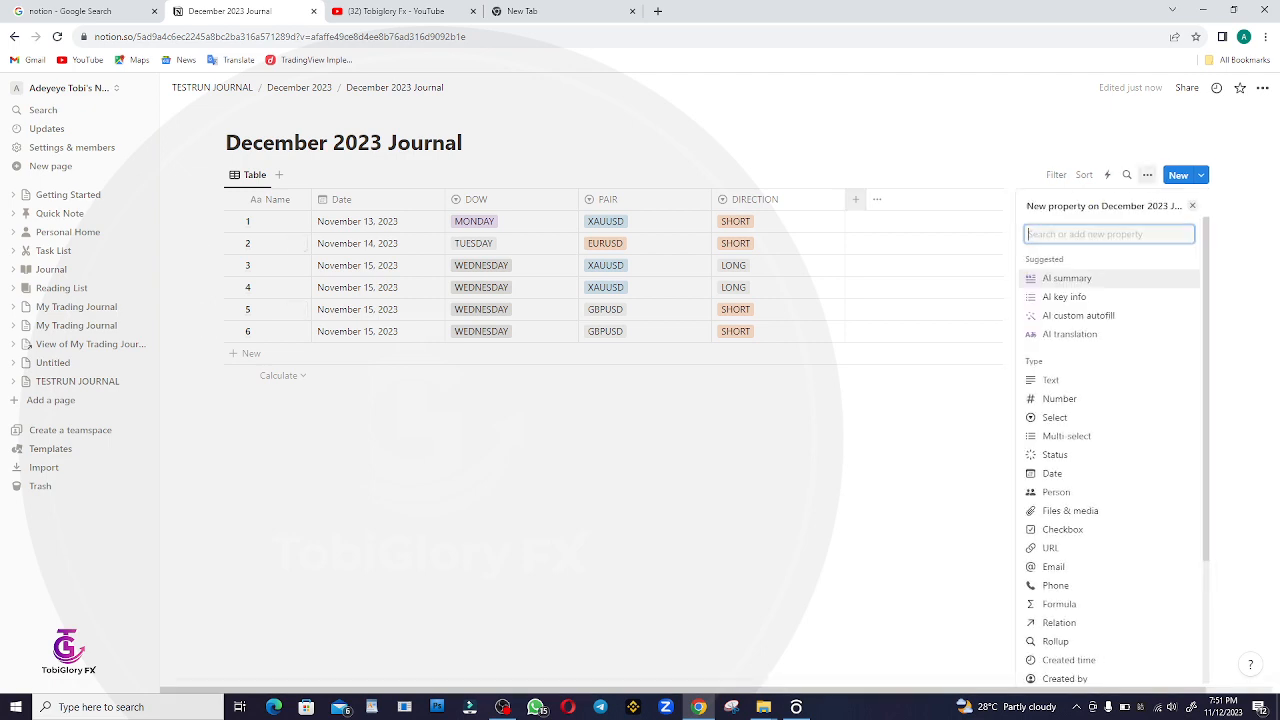
type("WIN")
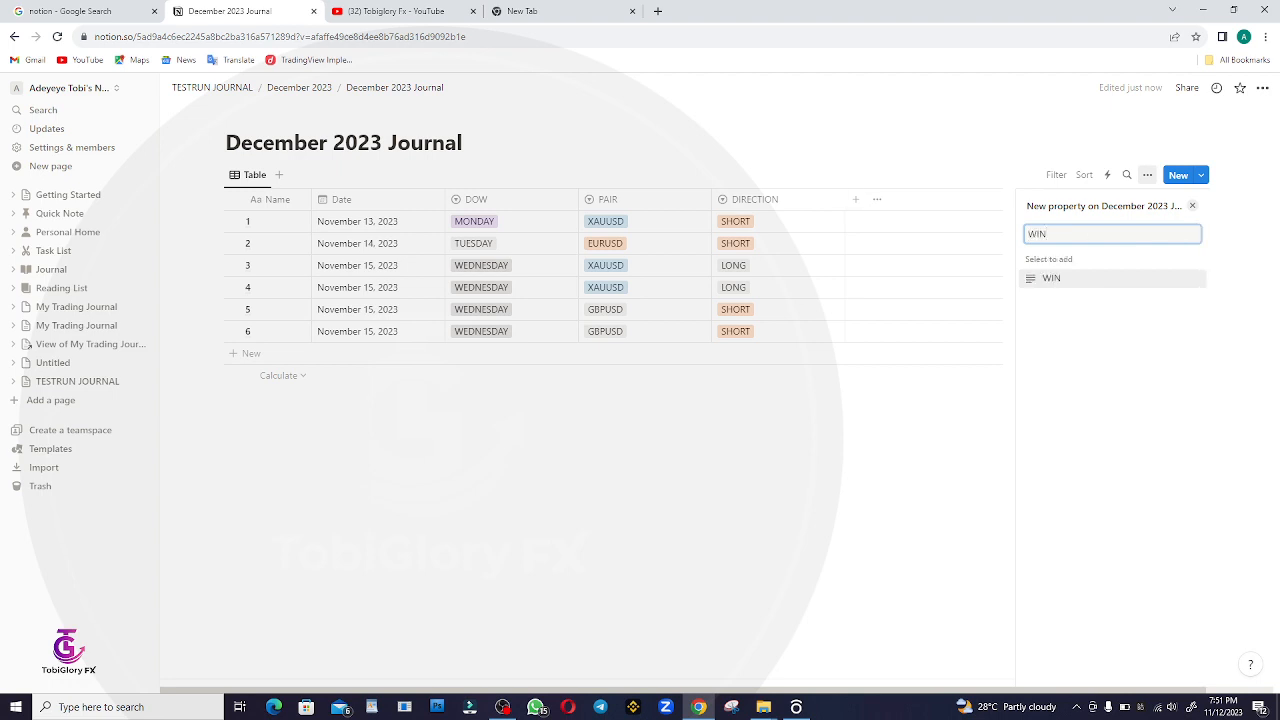
key("Return")
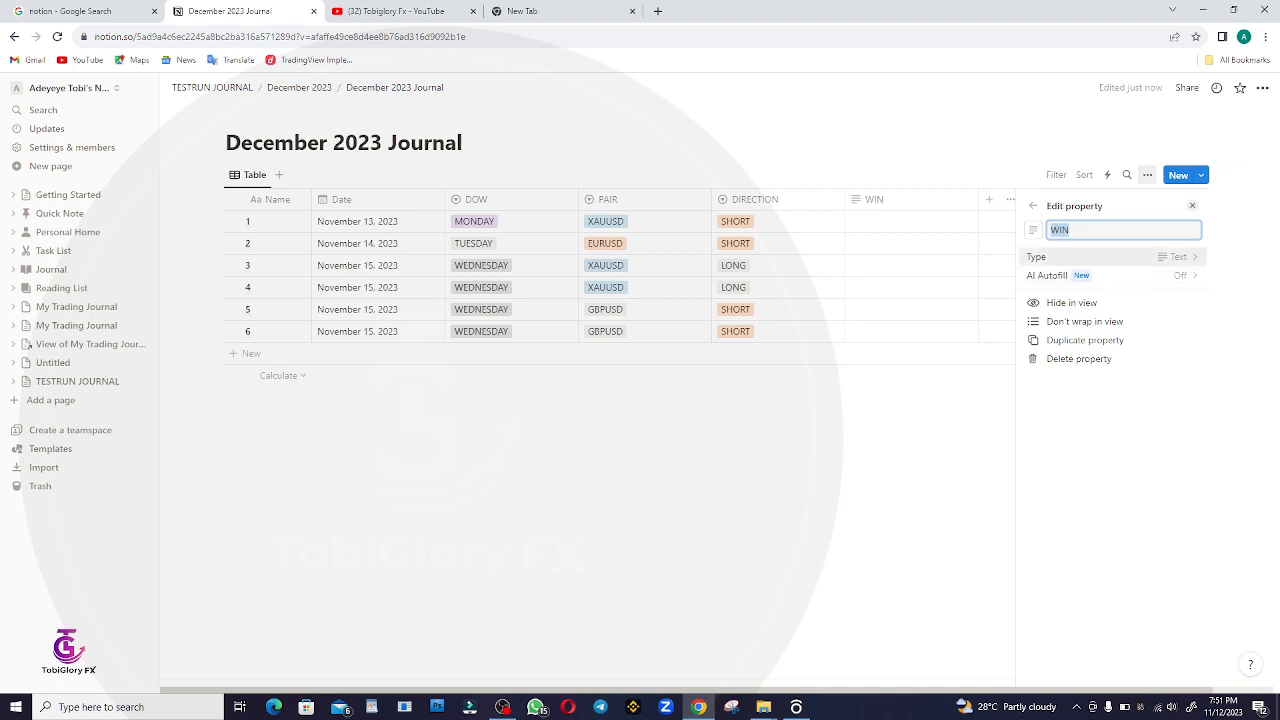
left_click(1112, 257)
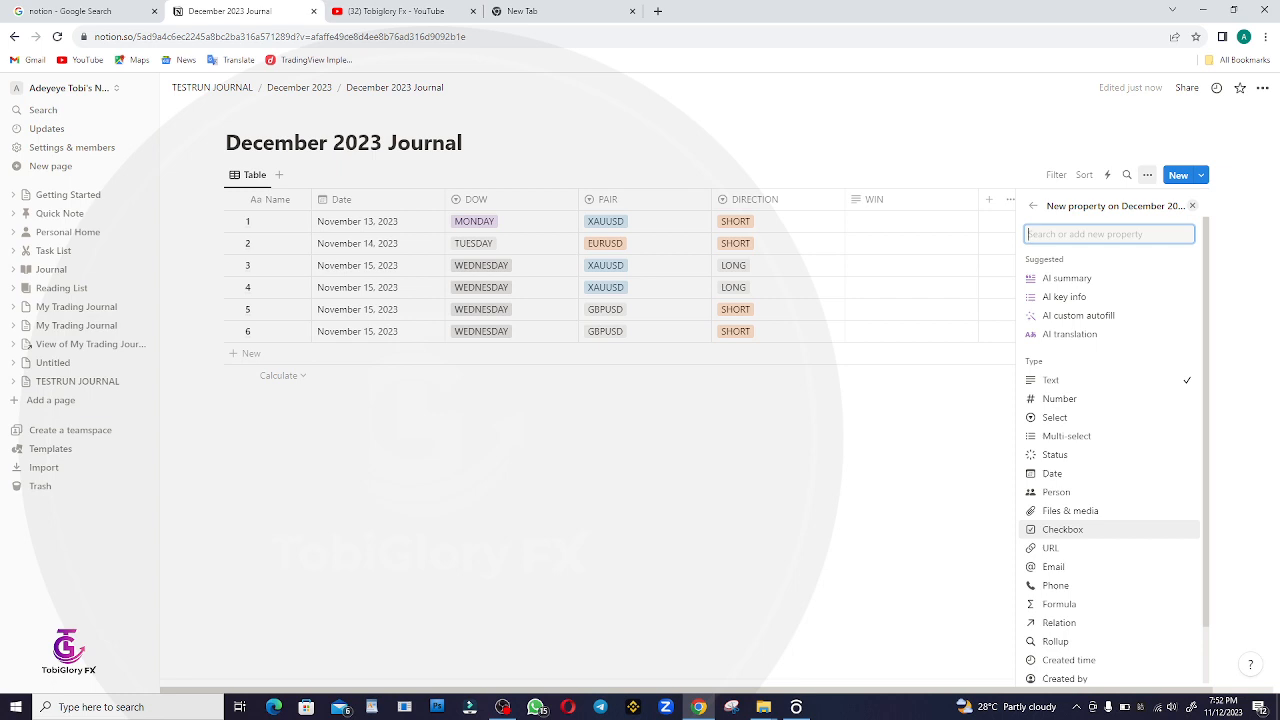
left_click(1062, 529)
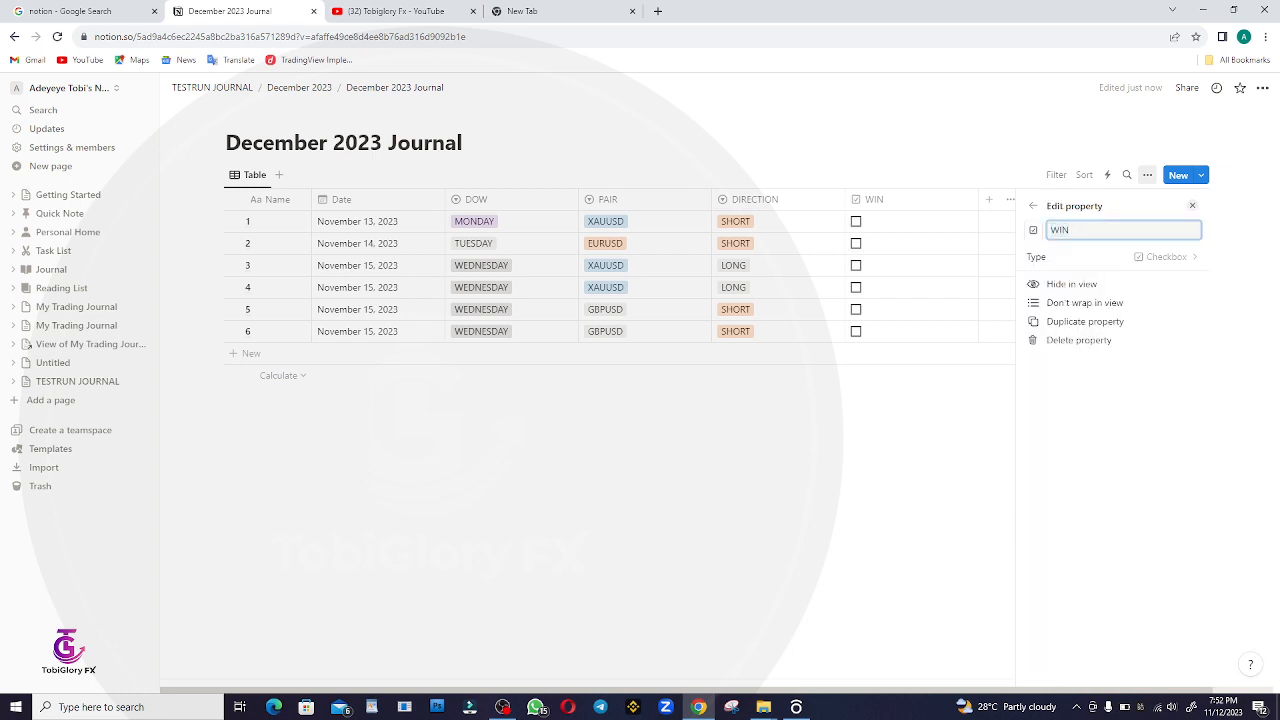
key("Escape")
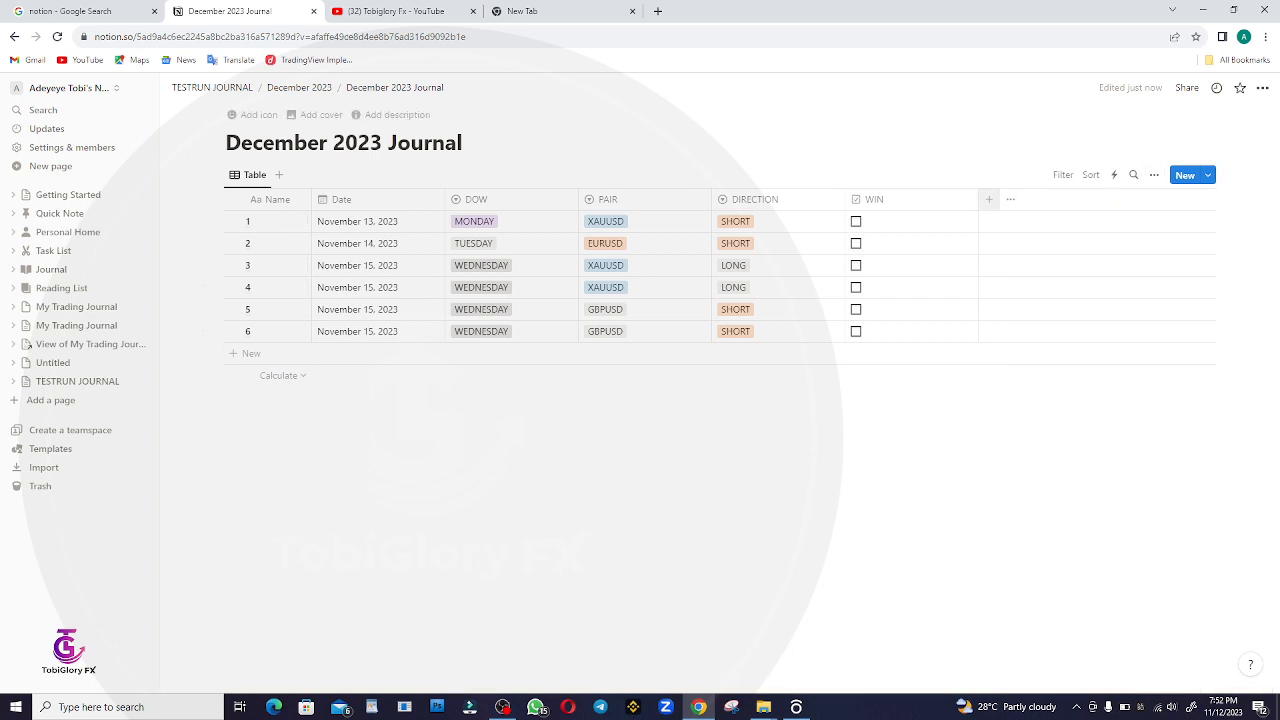
Add a new property named LOSS to the journal table, set its type to Checkbox and close its settings.
left_click(989, 199)
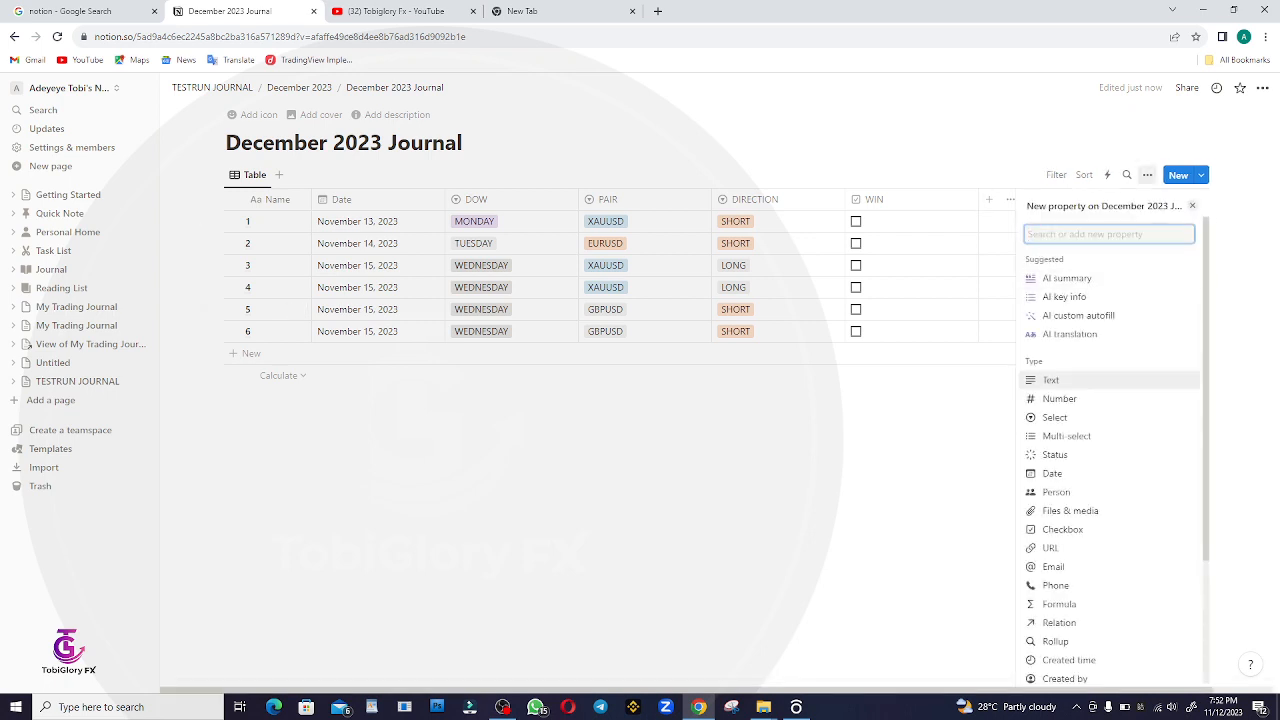
type("LOSS")
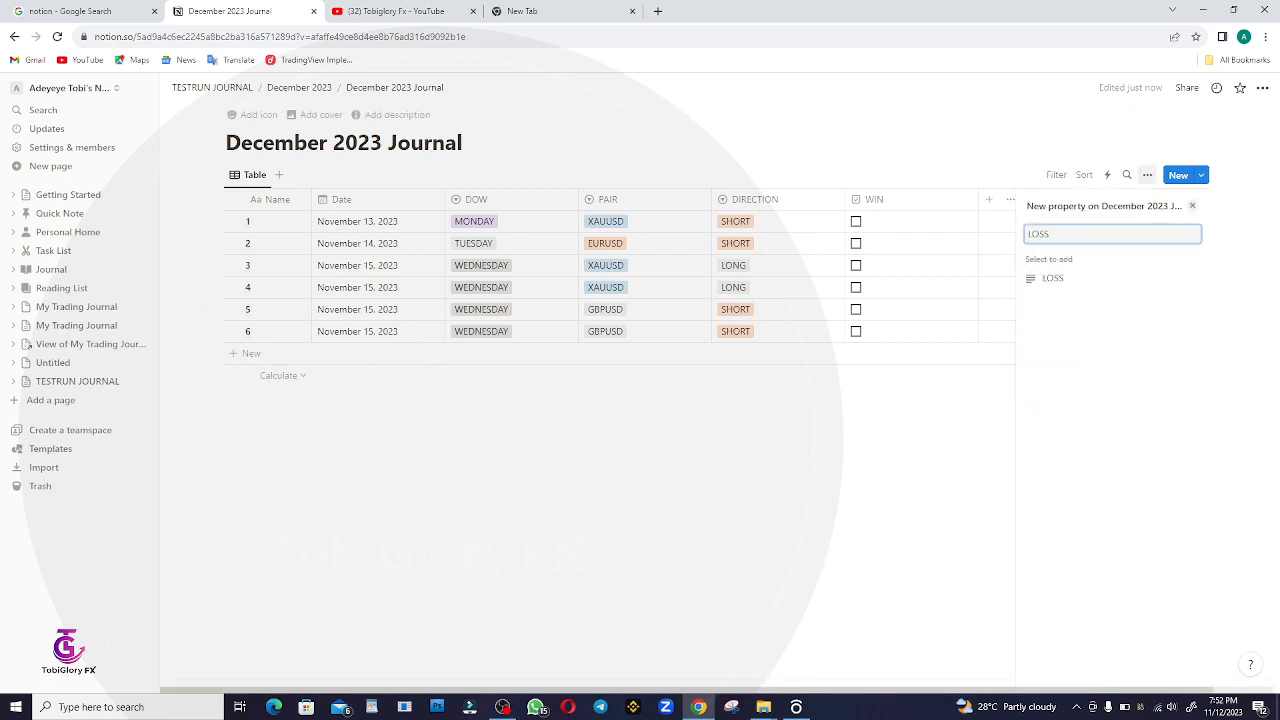
key("Return")
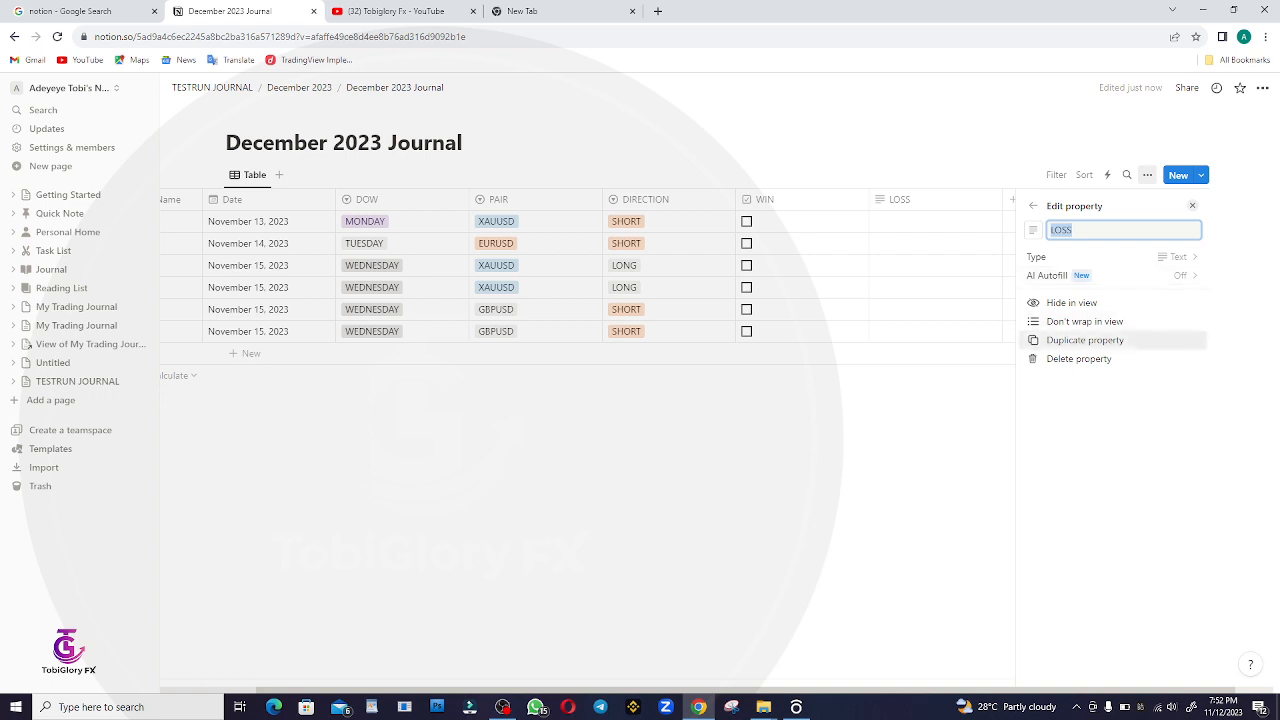
left_click(1040, 257)
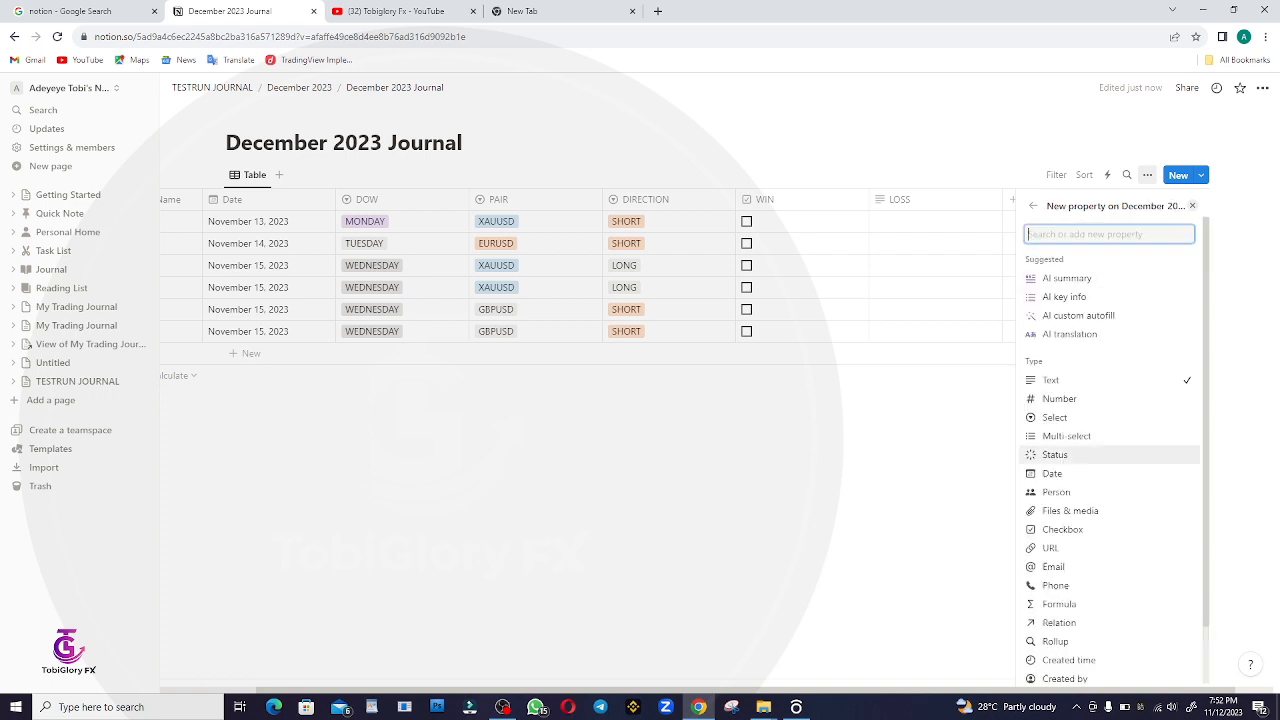
left_click(1062, 529)
key("Escape")
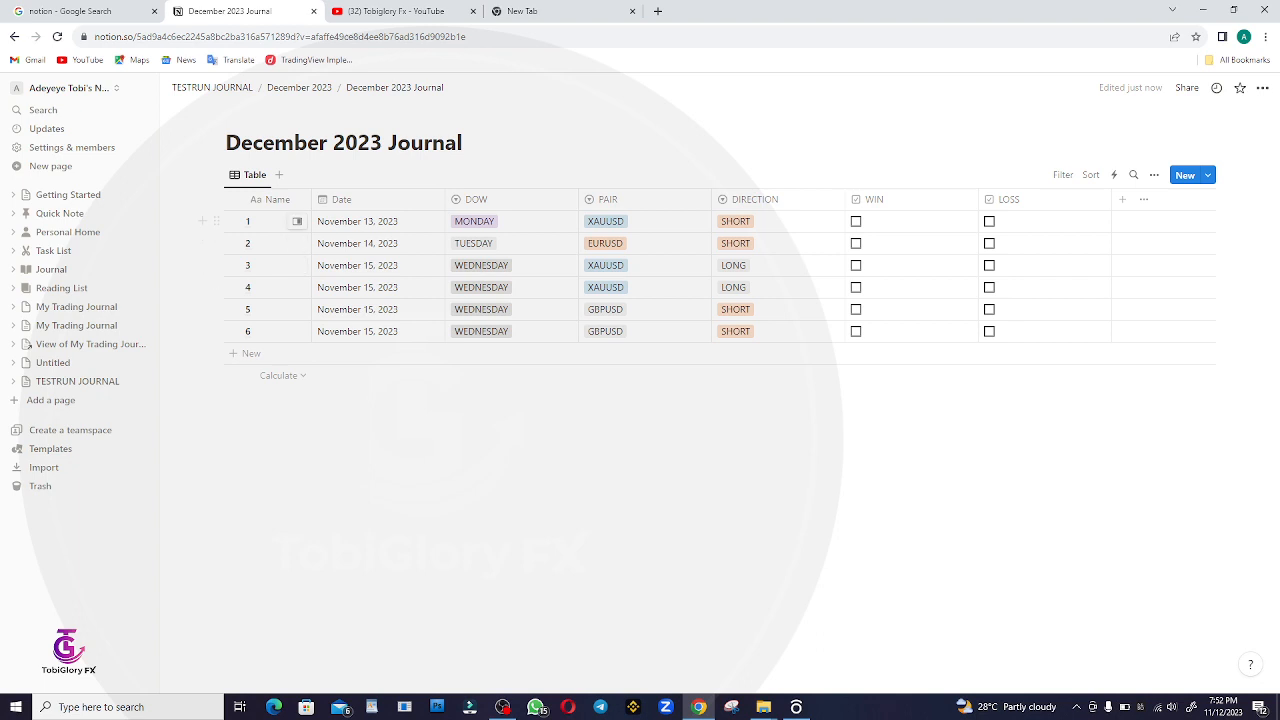
Check WIN for rows 1, 2, 3 and 5, and check LOSS for rows 4 and 6.
left_click(856, 222)
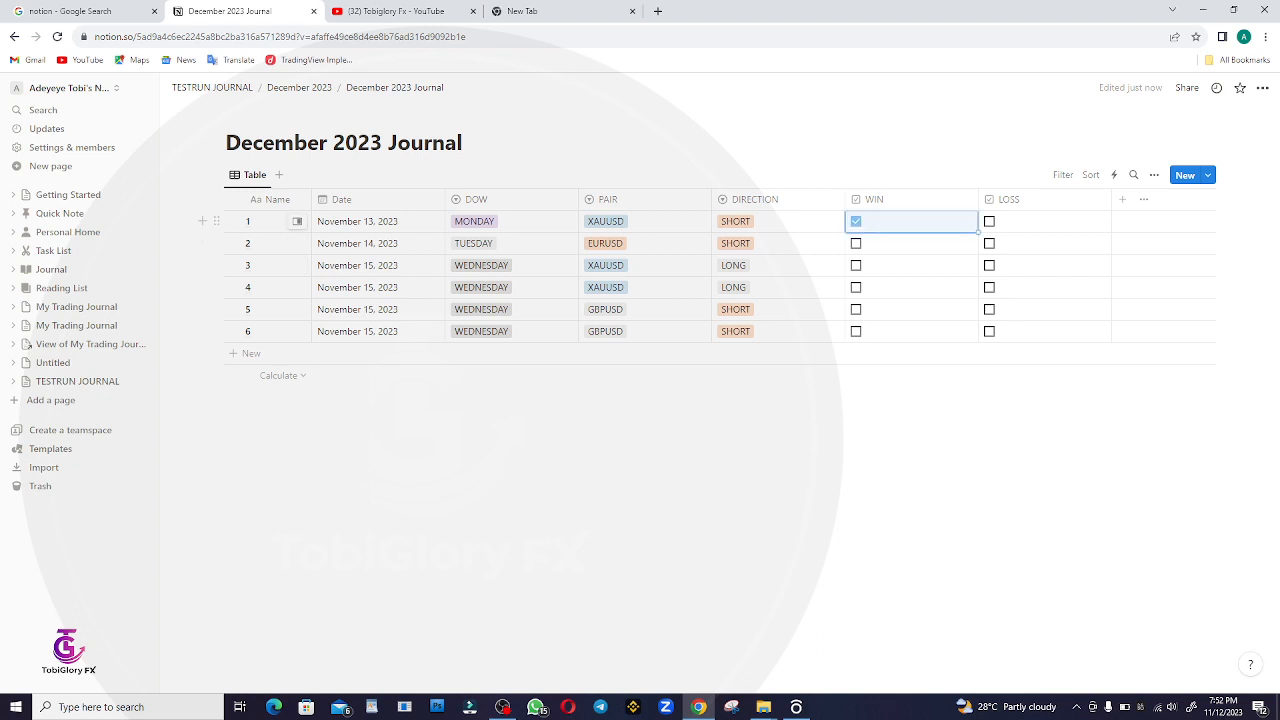
left_click(856, 243)
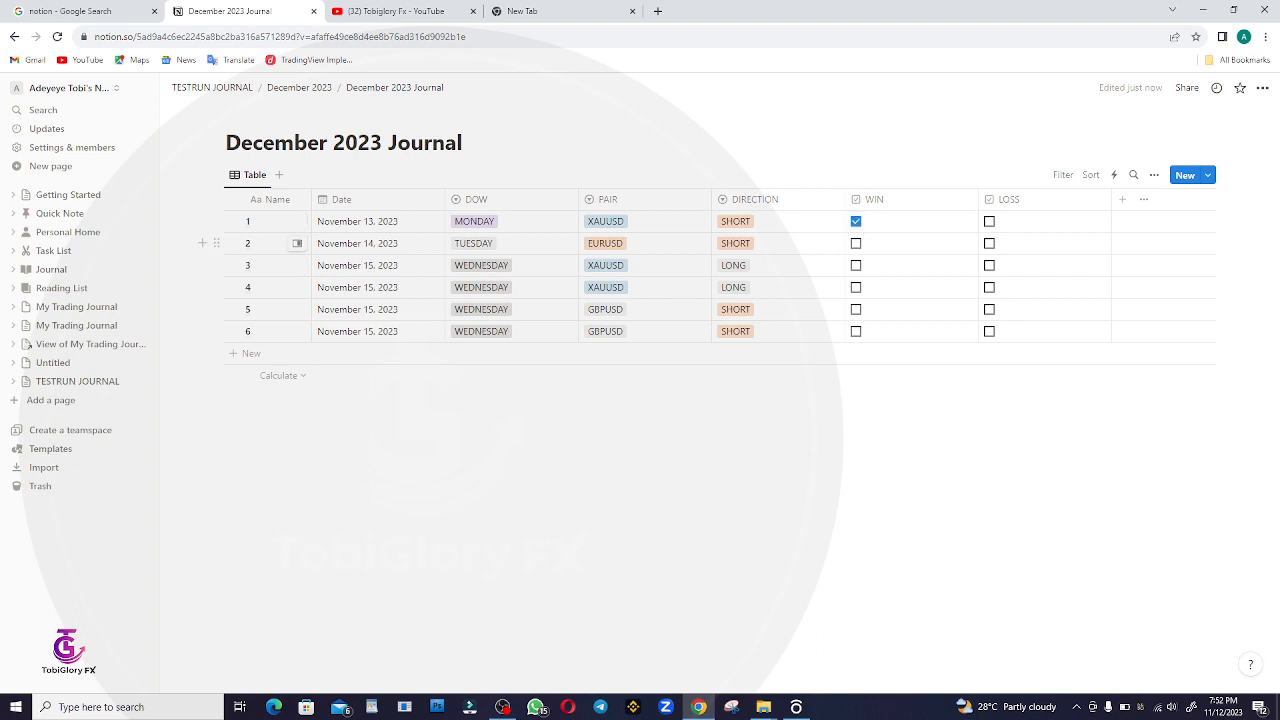
left_click(856, 265)
left_click(856, 265)
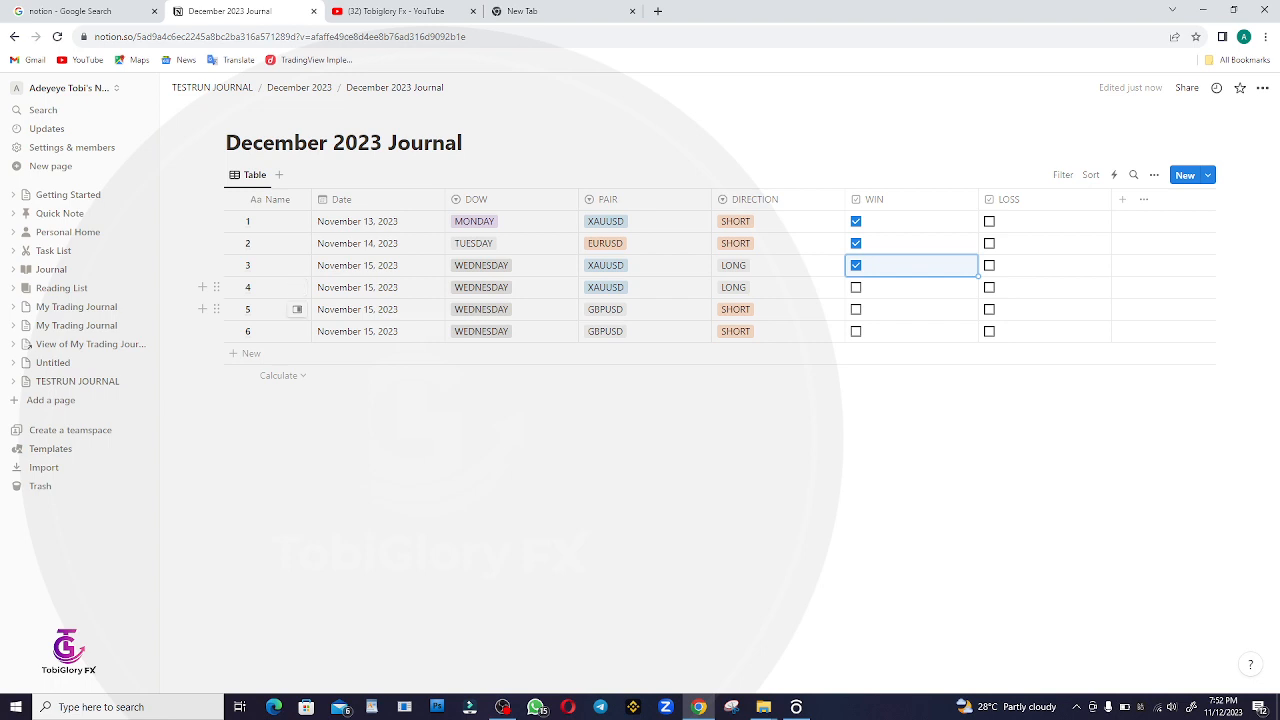
left_click(989, 288)
left_click(856, 310)
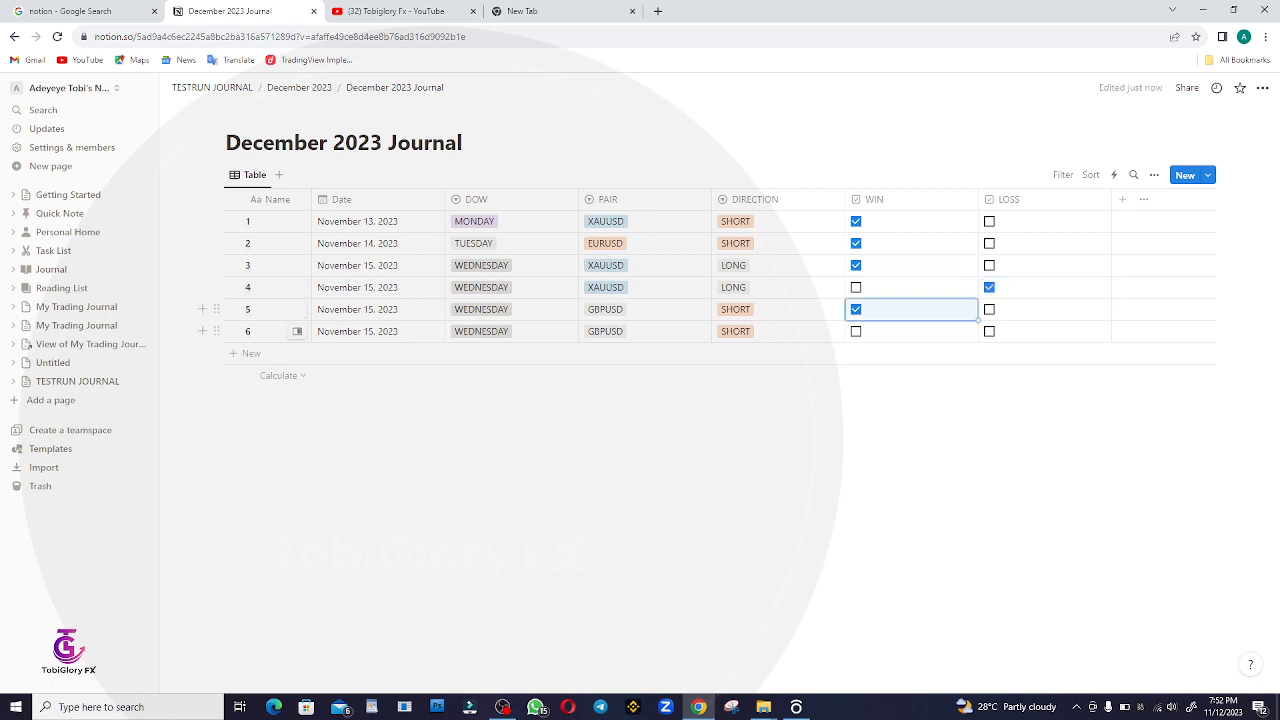
left_click(989, 332)
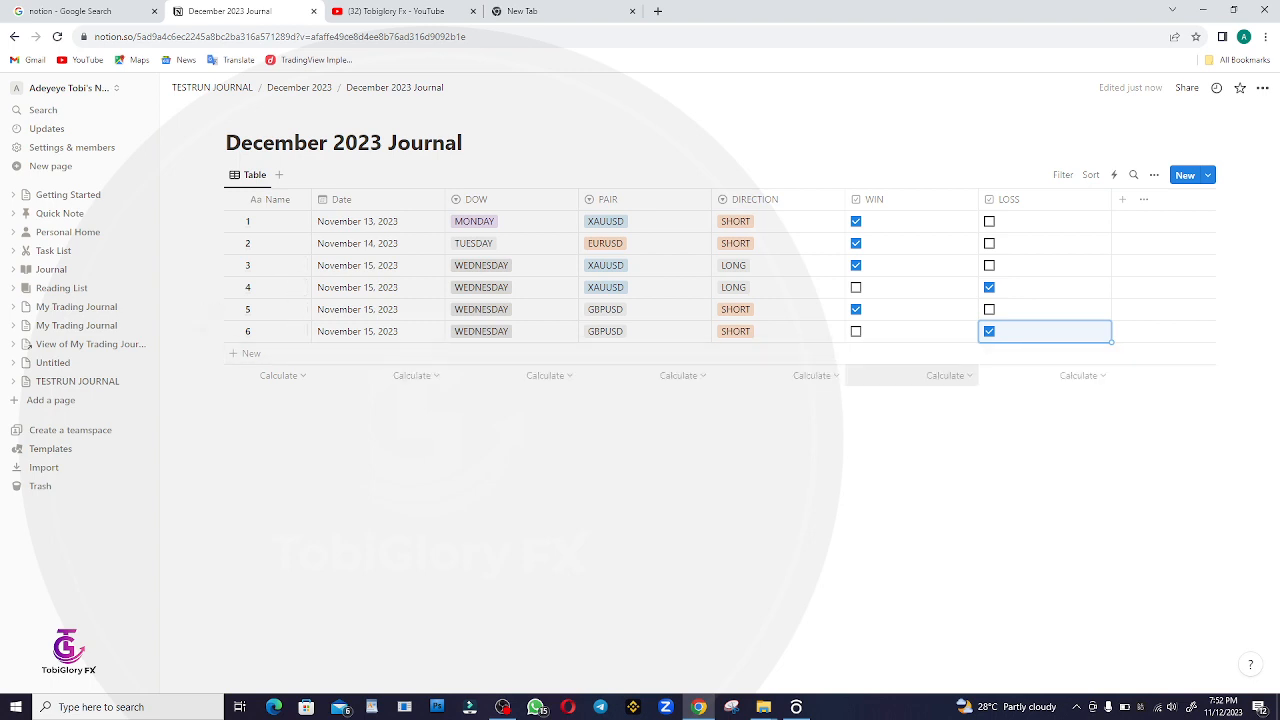
Set the footer calculation of both the WIN and LOSS columns to Percent checked.
left_click(945, 375)
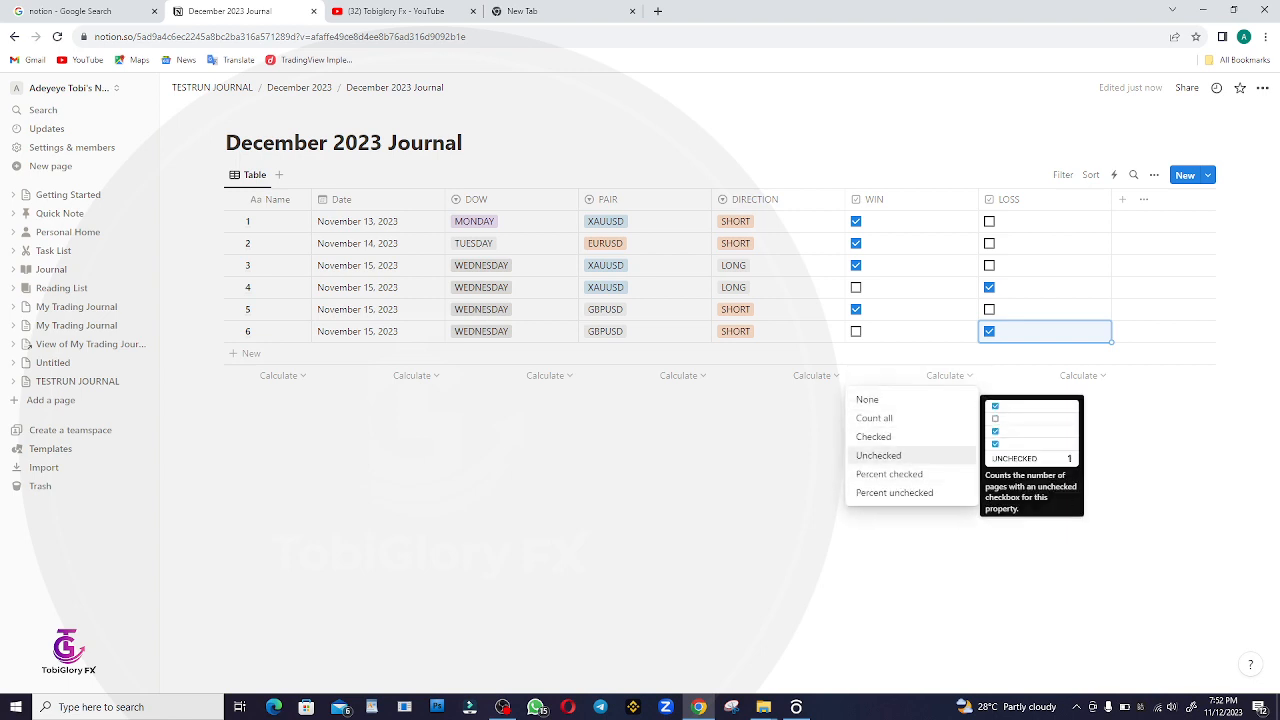
left_click(889, 474)
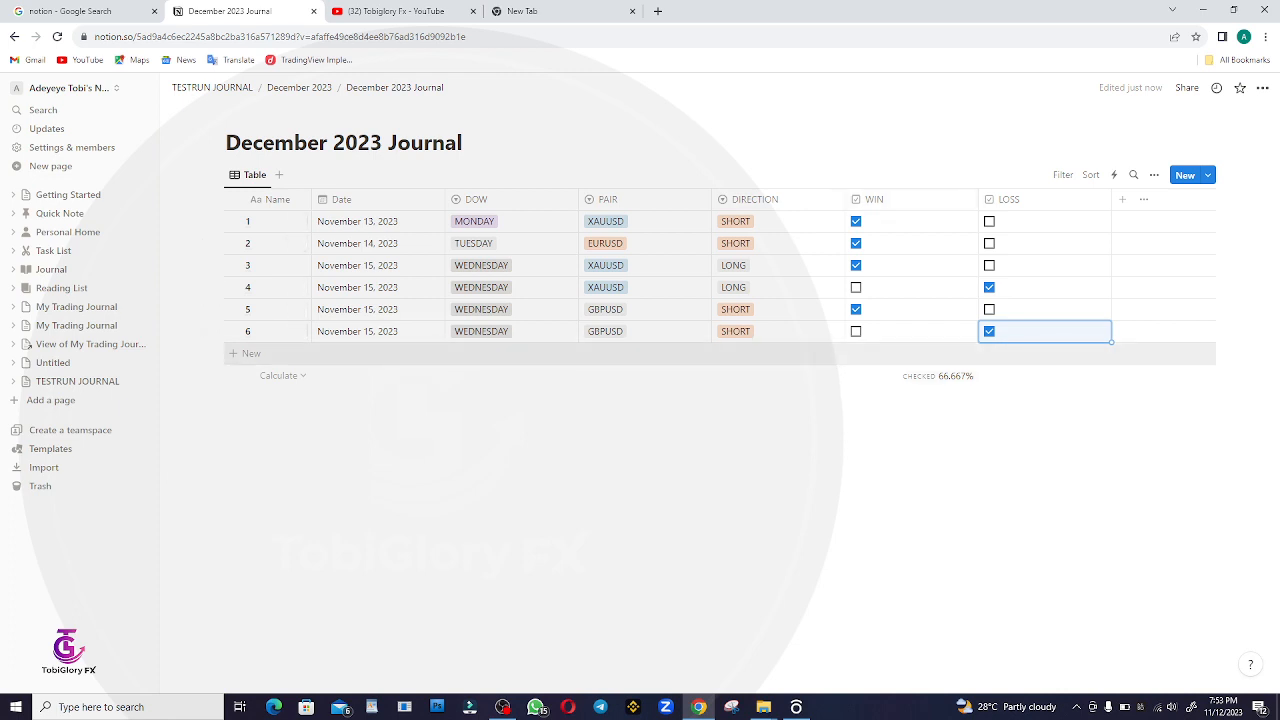
left_click(1045, 375)
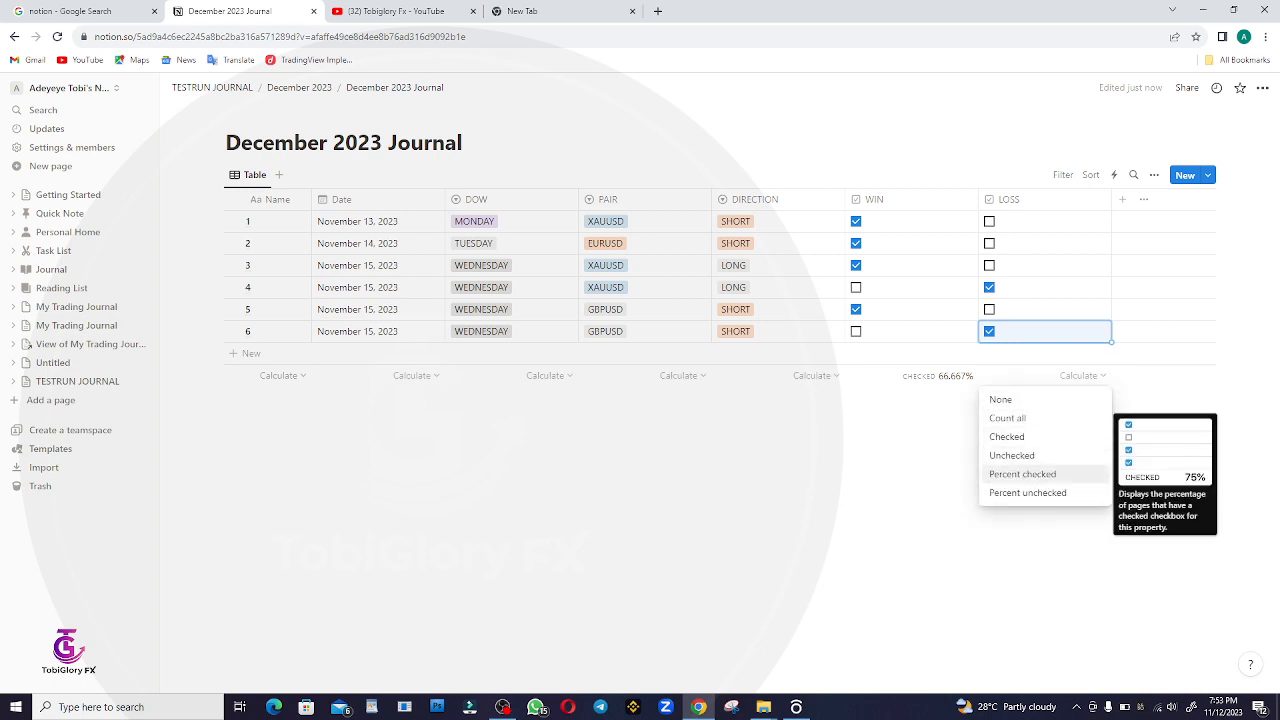
left_click(1022, 474)
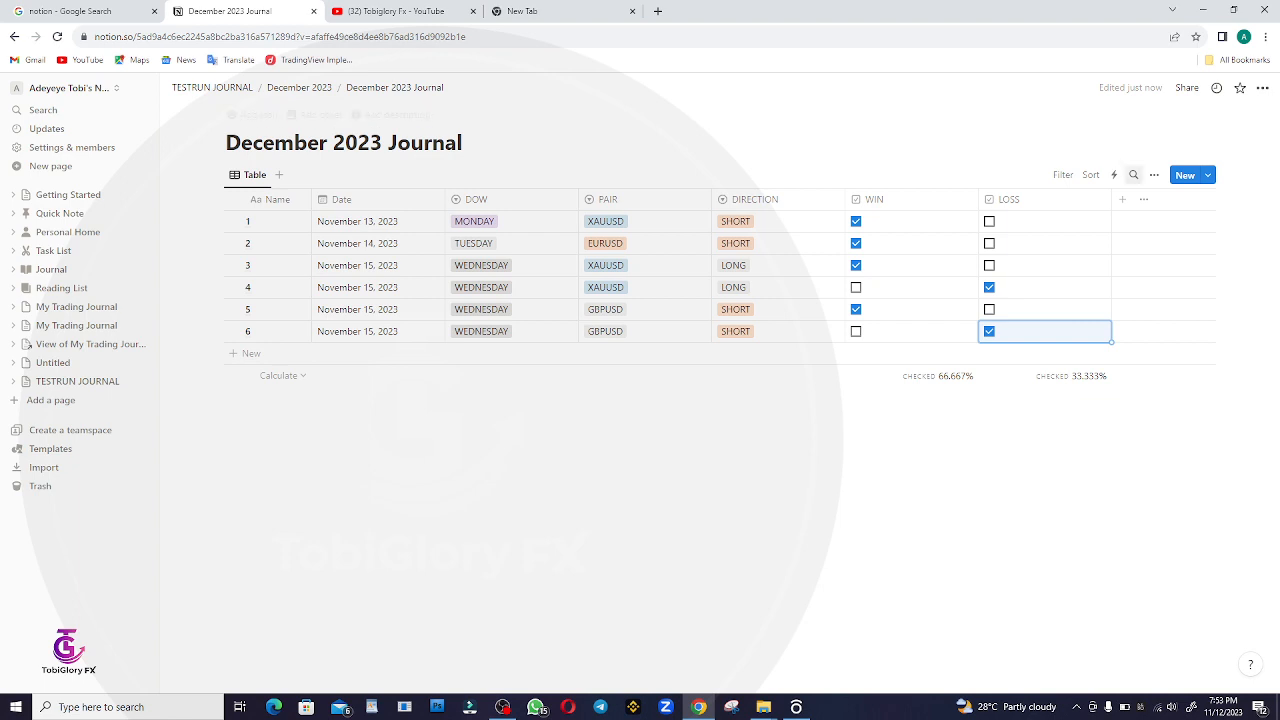
Add a new property named SESSION to the journal table and set its type to Select.
left_click(1122, 199)
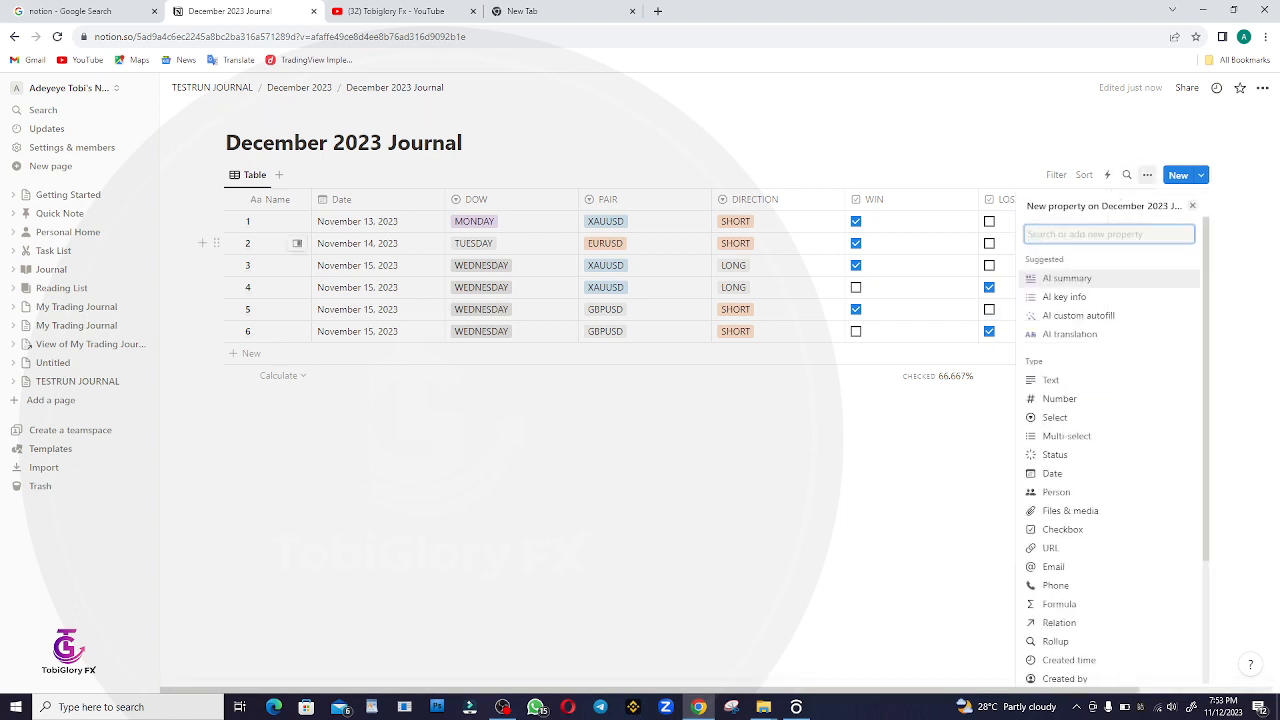
type("SESSION")
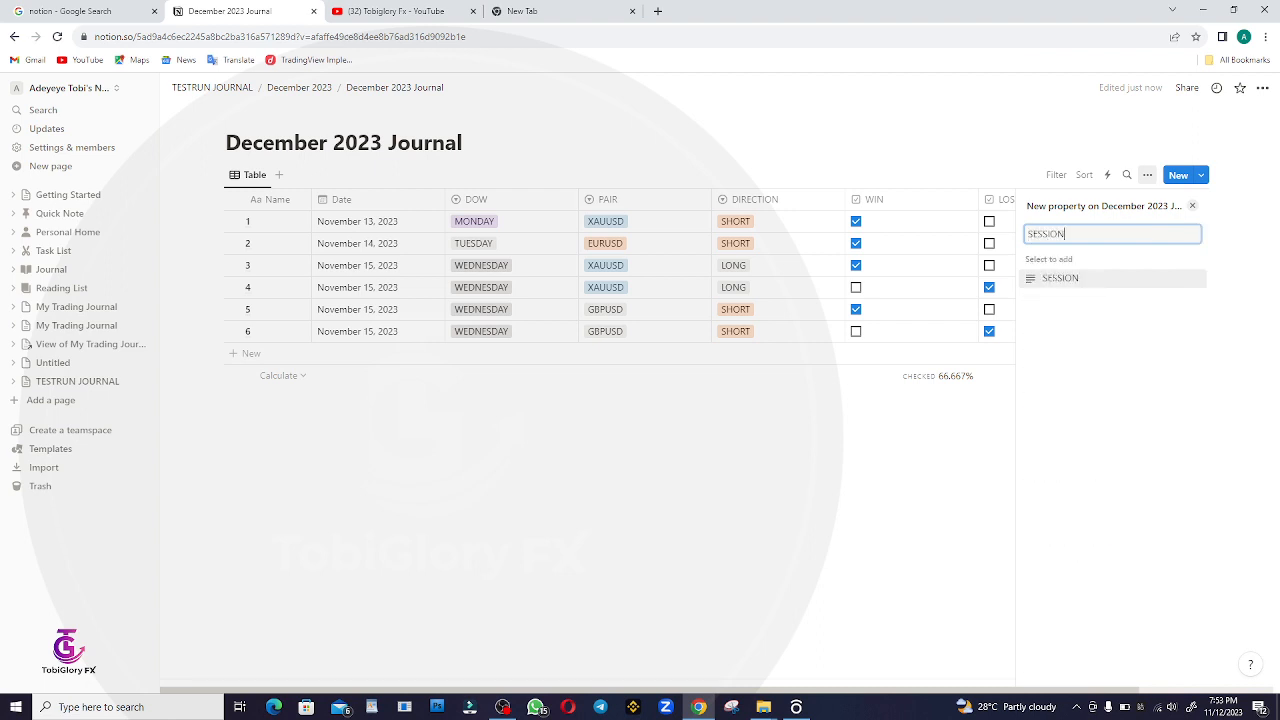
left_click(1062, 279)
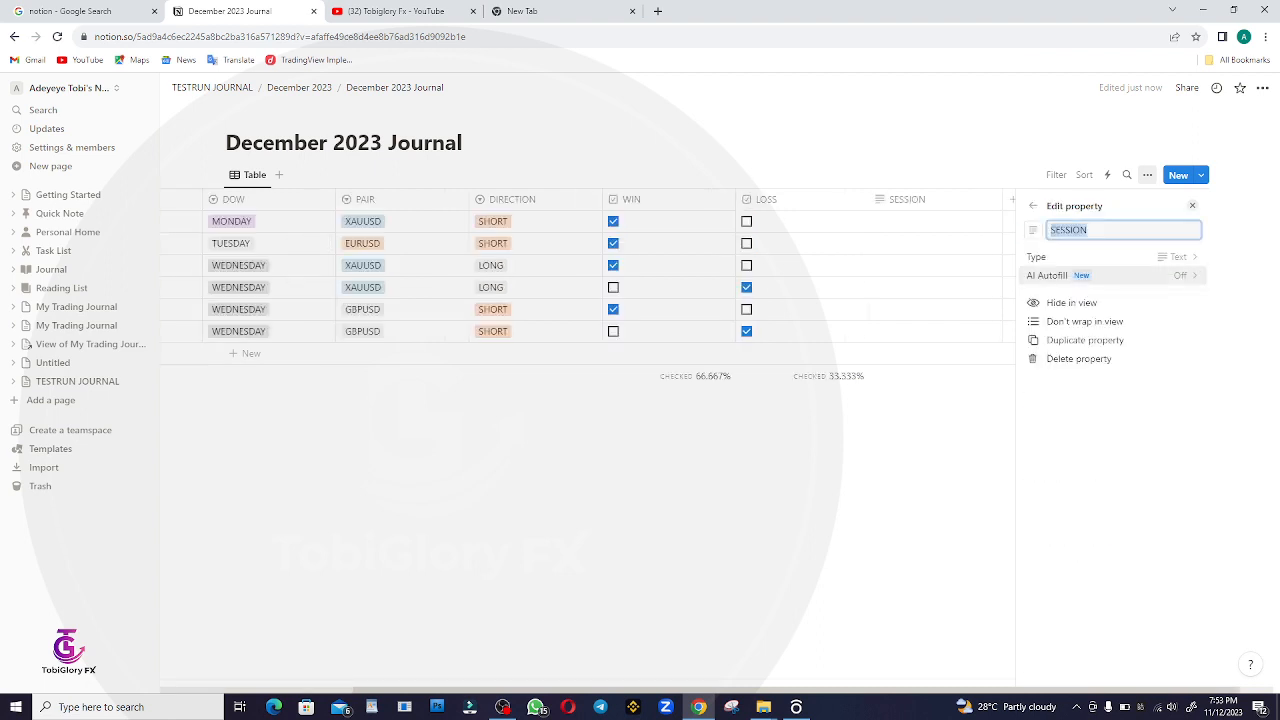
left_click(1062, 258)
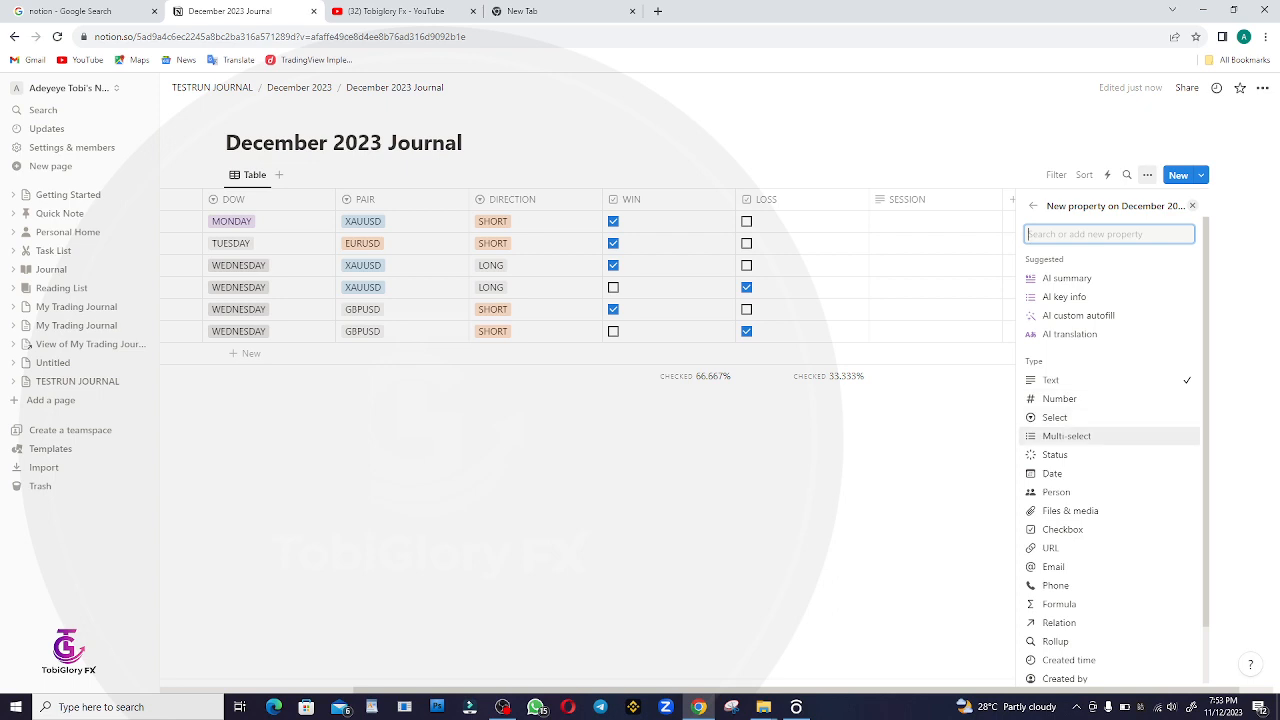
left_click(1062, 417)
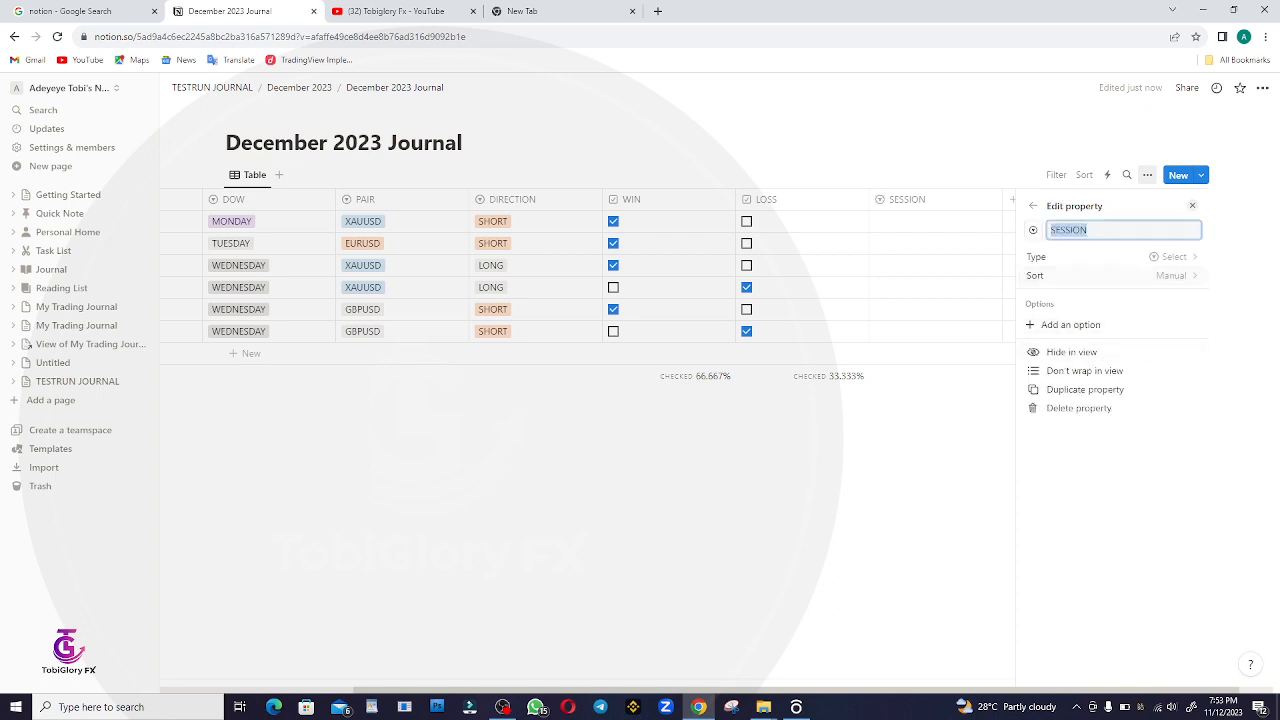
Add the options LONDON, NEW YORK and ASIAN to the SESSION property and close its settings.
left_click(1070, 325)
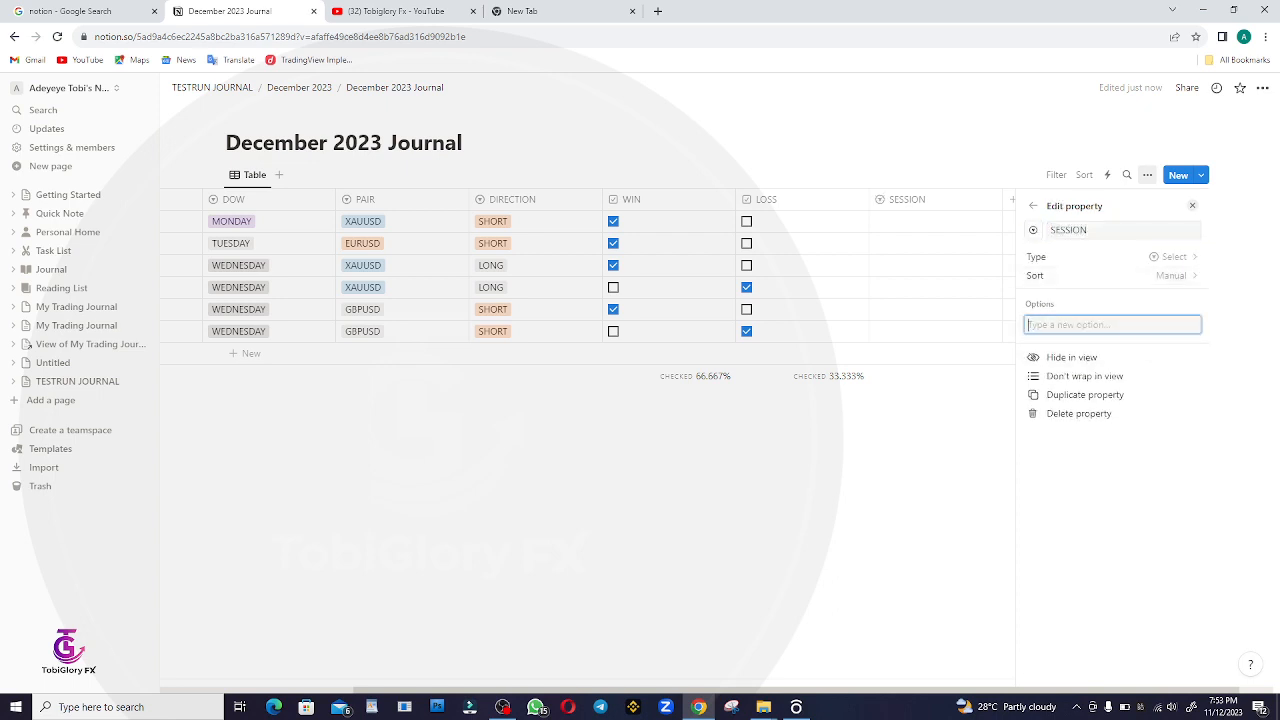
type("LONDON")
key("Return")
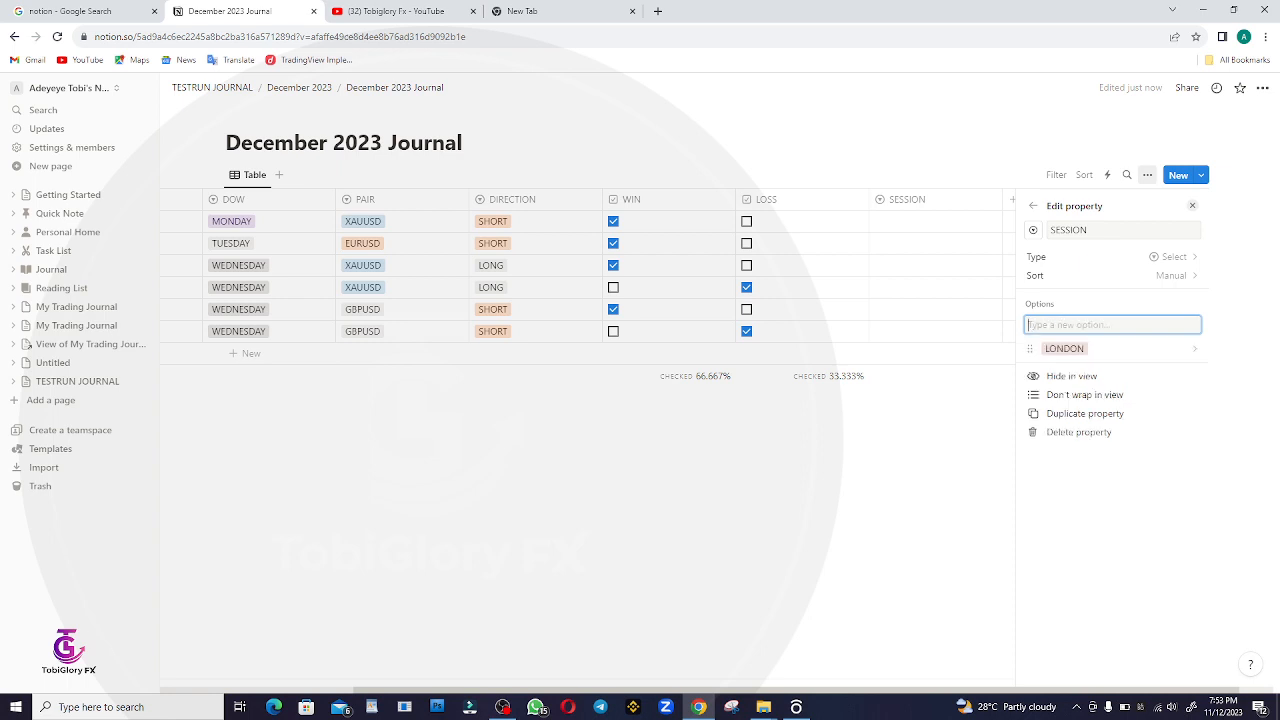
type("NEWY")
type(" YORK")
key("Return")
type("AS")
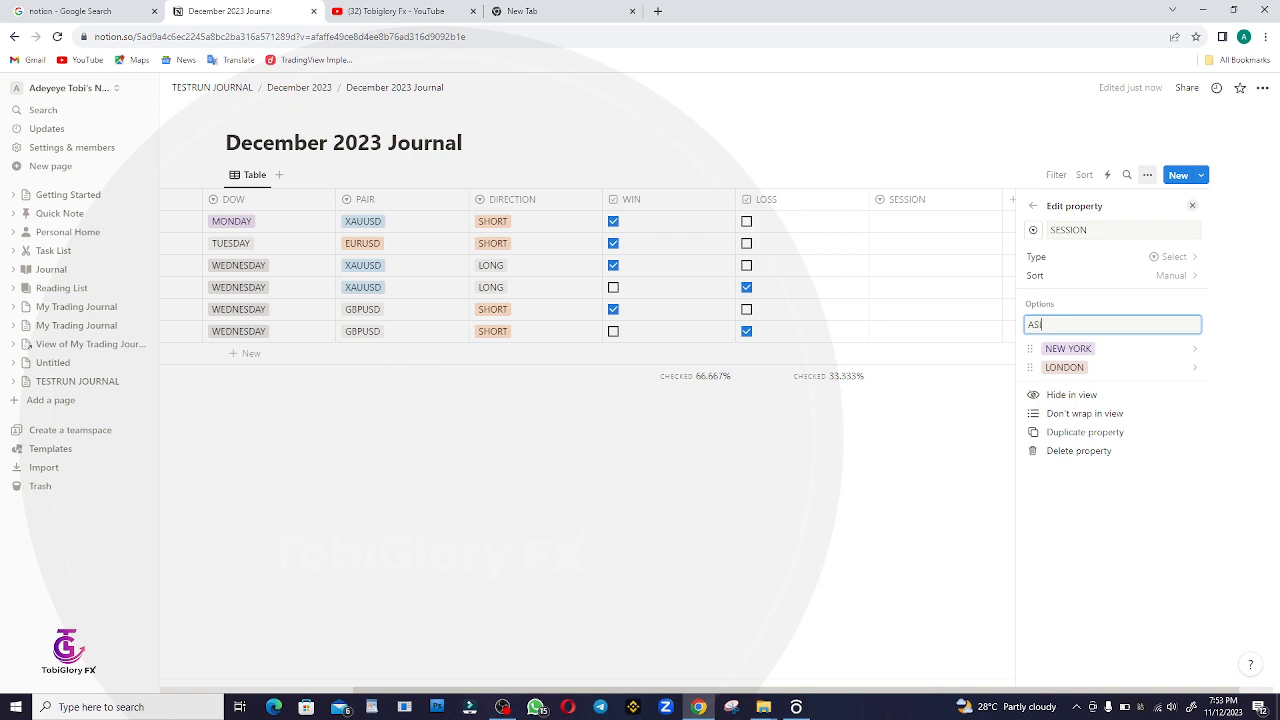
type("IAN")
key("Return")
key("Escape")
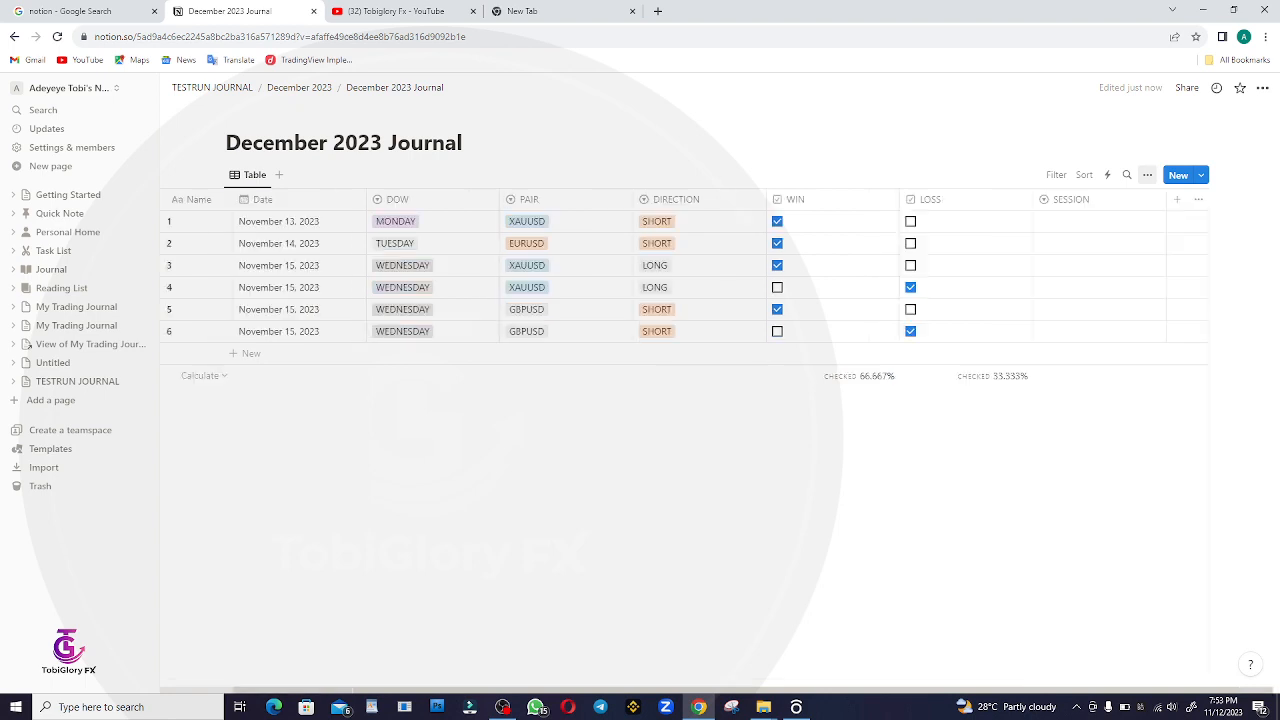
Set the SESSION of rows 1 and 3 to NEW YORK and of row 2 to LONDON.
left_click(1100, 221)
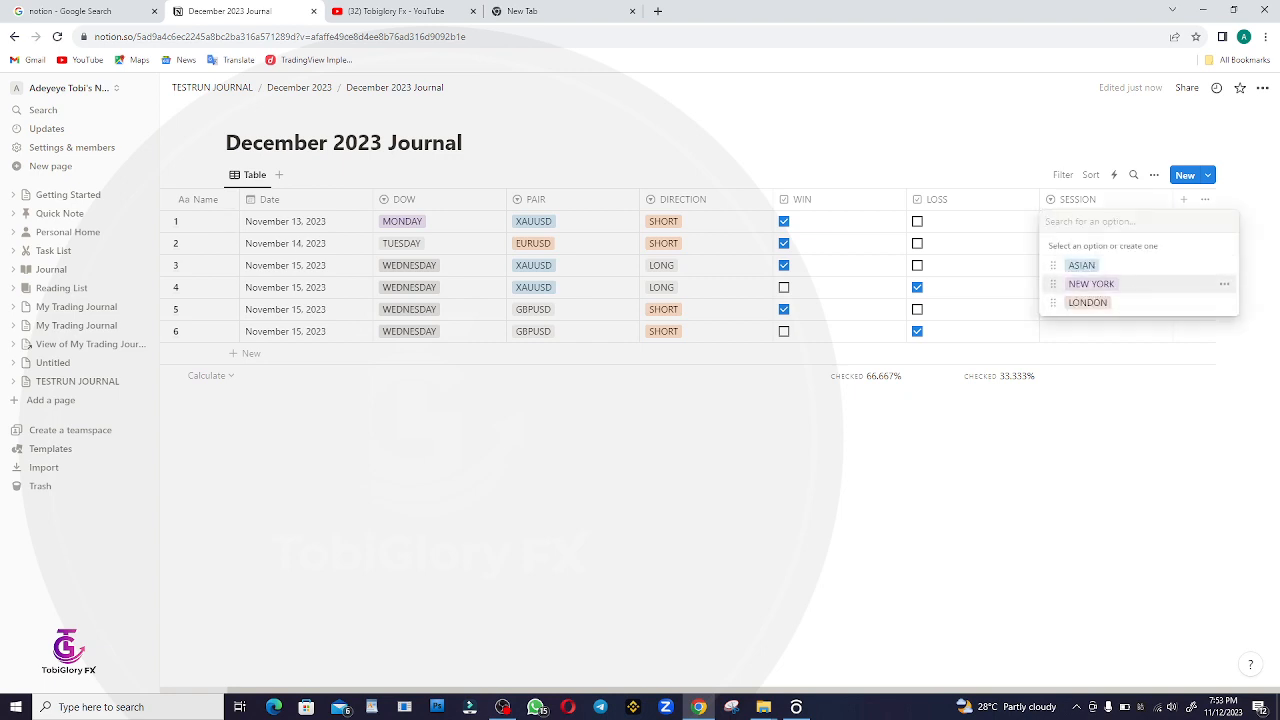
left_click(1091, 284)
left_click(1100, 243)
left_click(1088, 324)
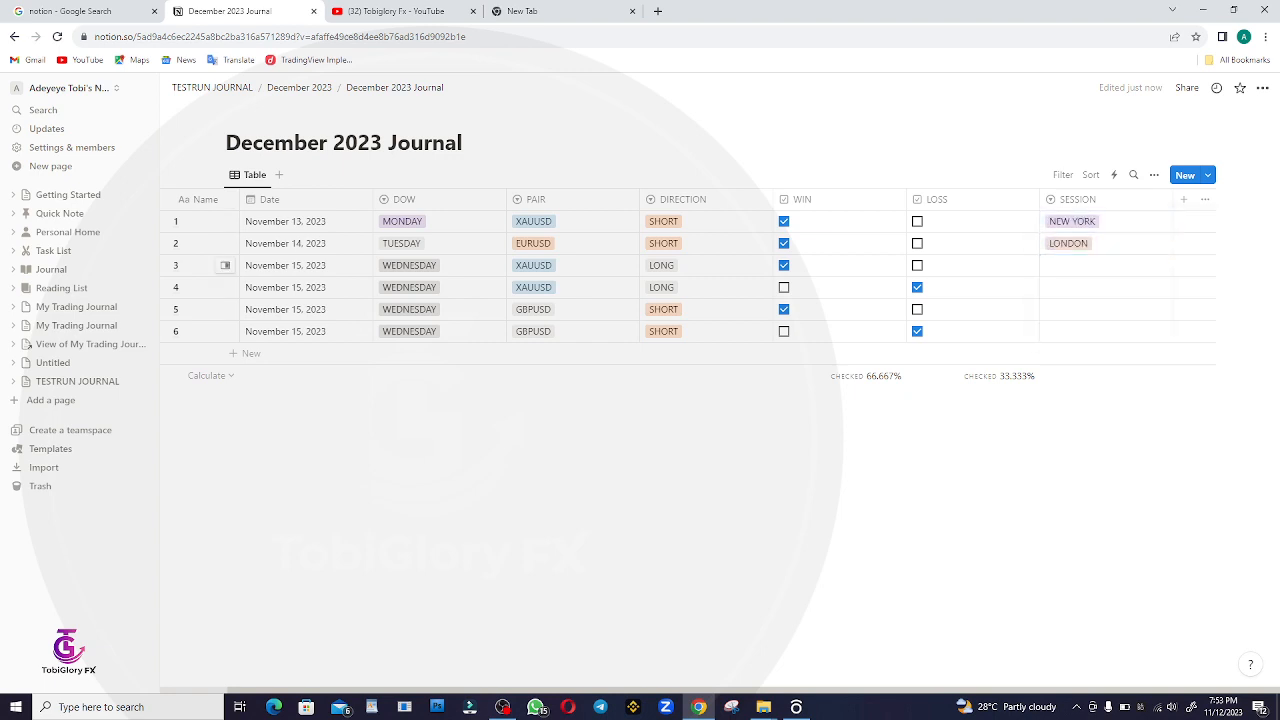
left_click(1100, 265)
left_click(1091, 328)
Set the SESSION of row 4 to ASIAN and of rows 5 and 6 to LONDON.
left_click(1100, 287)
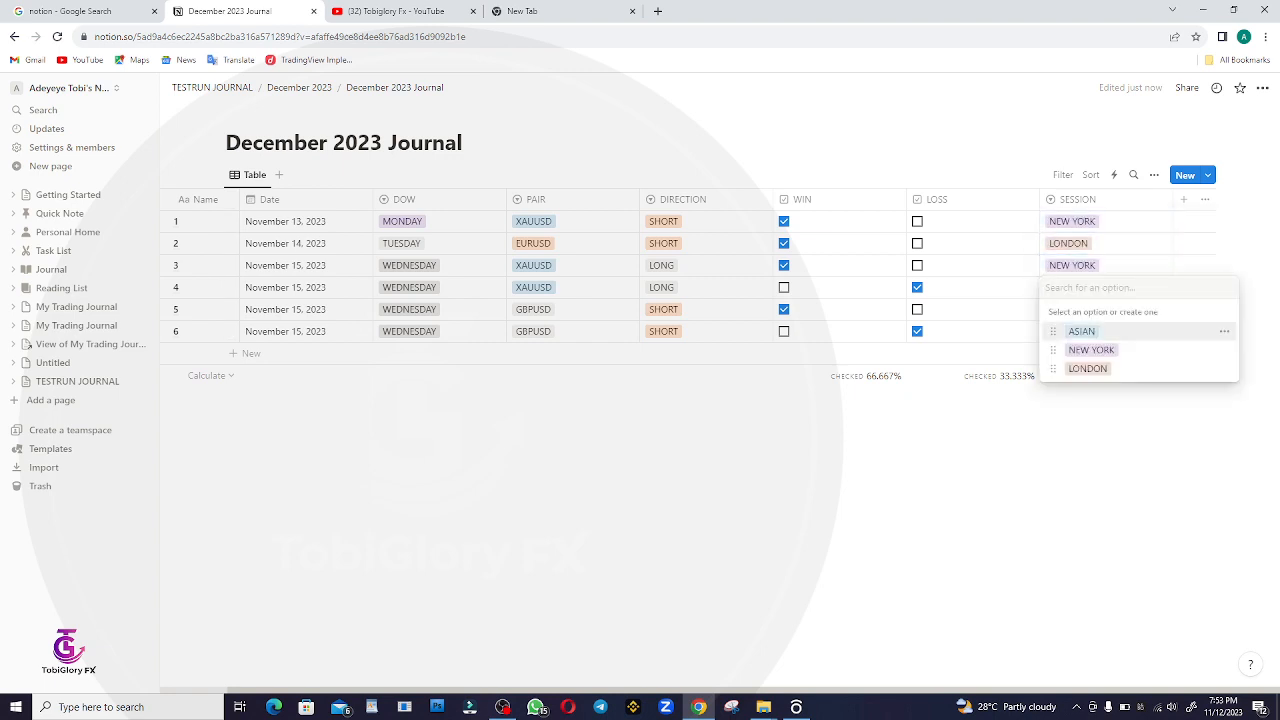
left_click(1081, 331)
left_click(1100, 309)
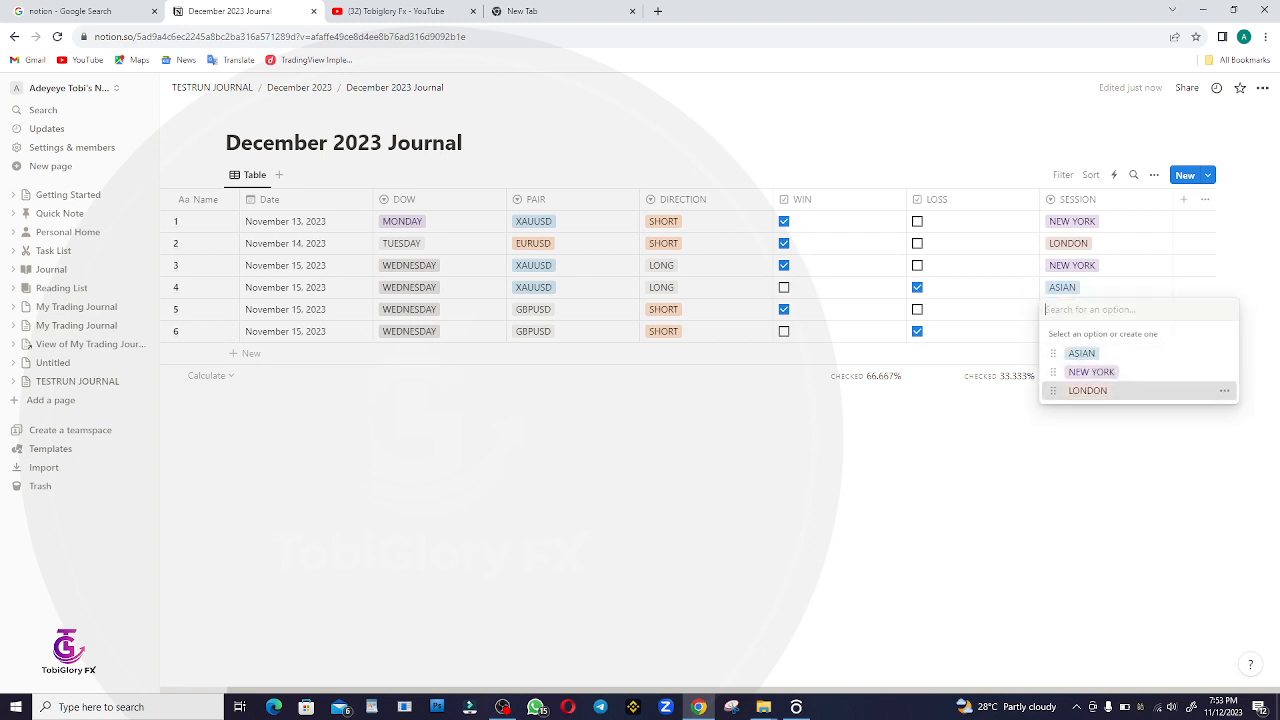
left_click(1088, 390)
left_click(1100, 331)
left_click(1088, 412)
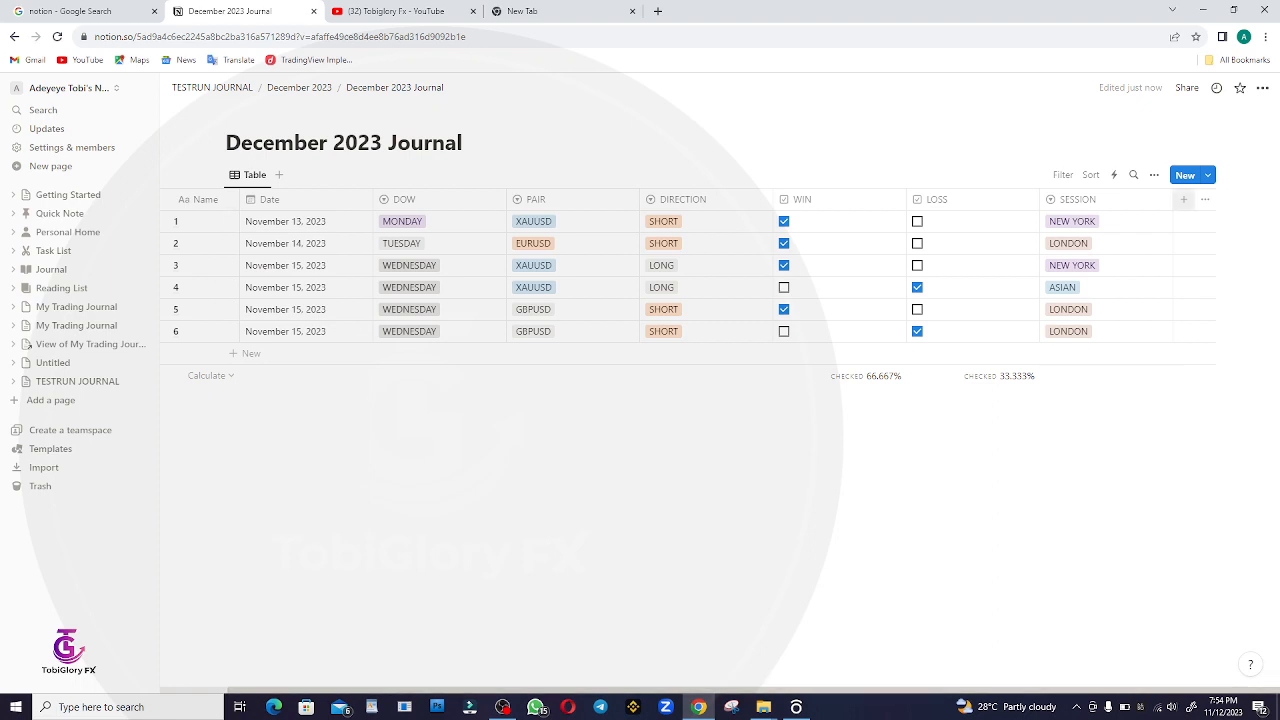
Add a new property named ENTRY TIME to the journal table, set its type to Number and close its settings.
left_click(1183, 199)
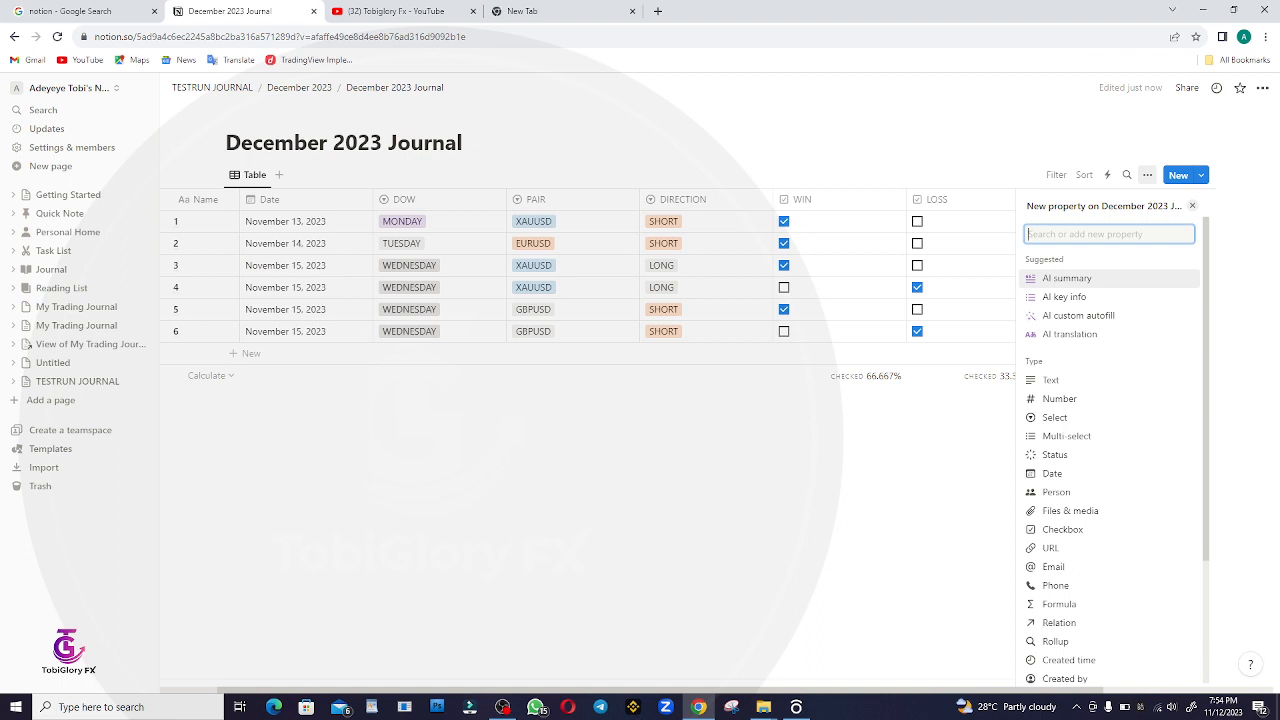
type("ENTRY")
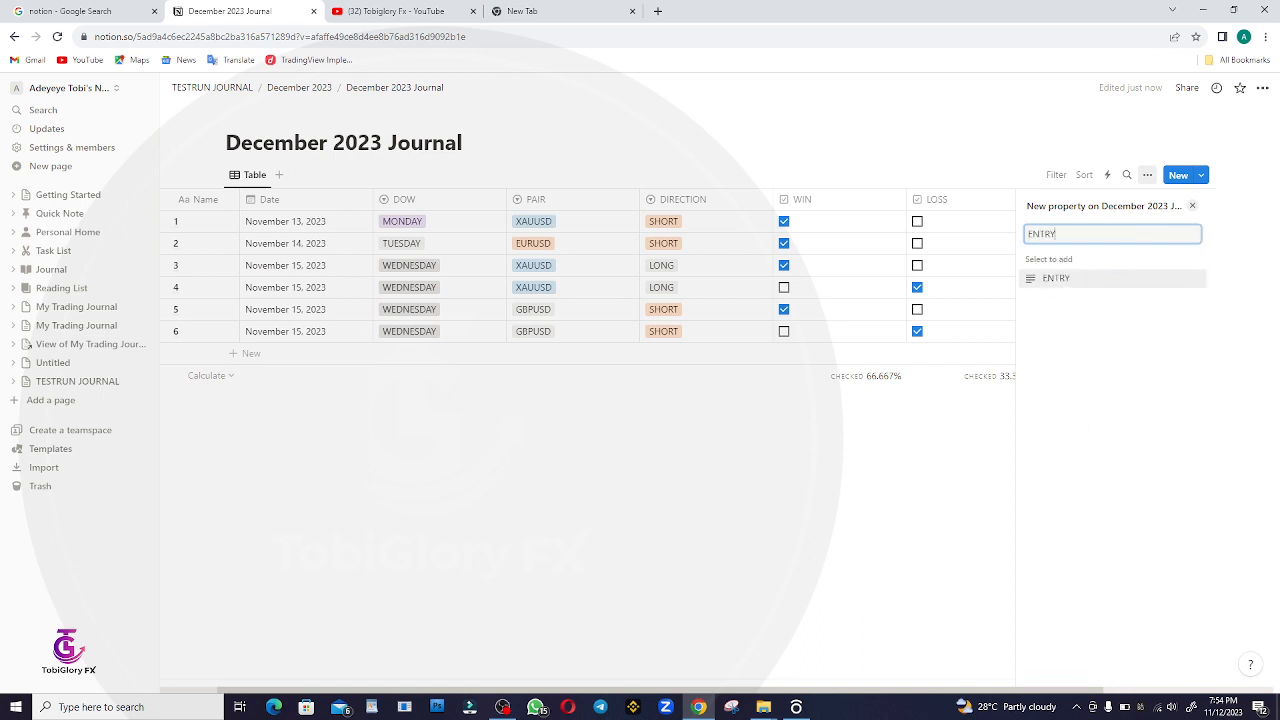
type(" TIME")
key("Return")
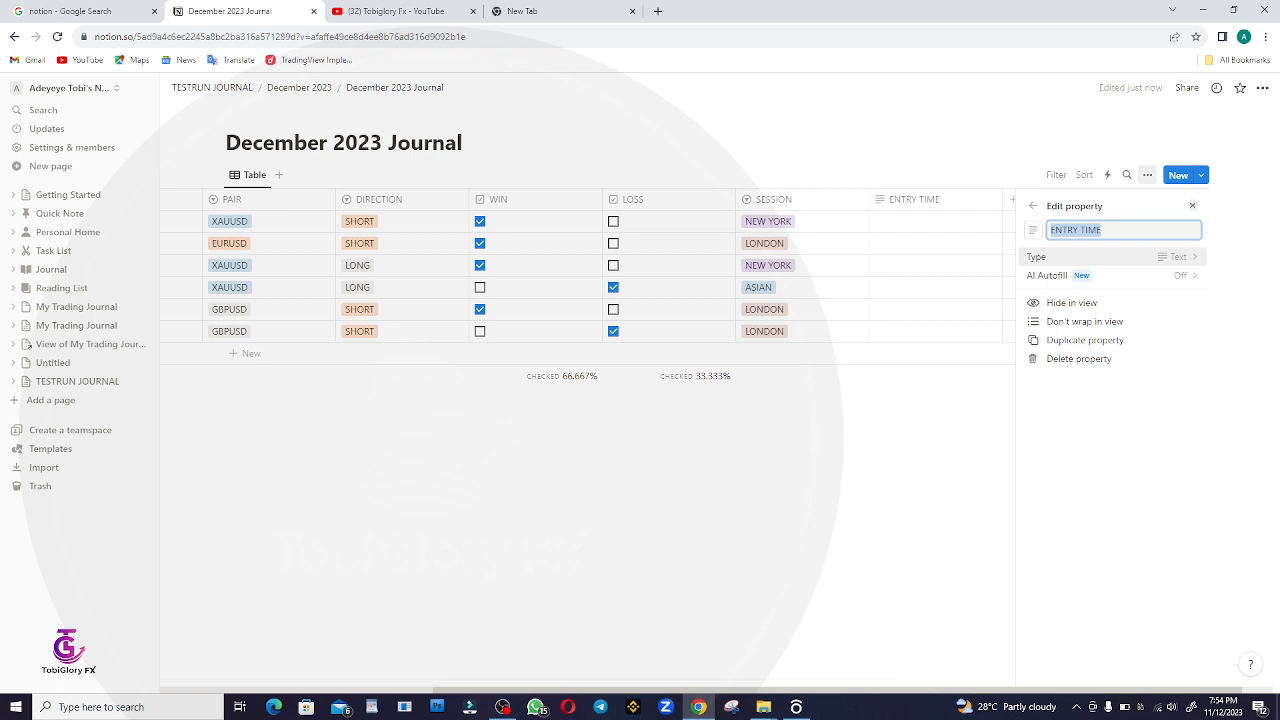
left_click(1100, 256)
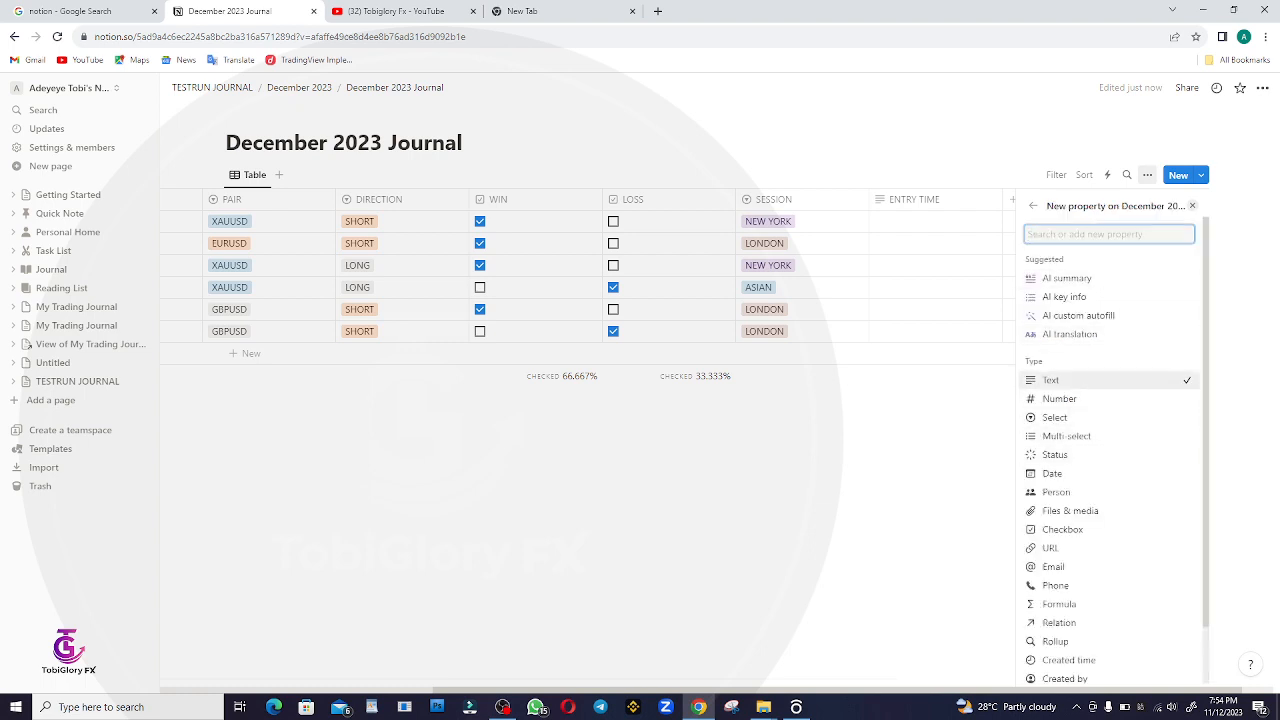
left_click(1059, 398)
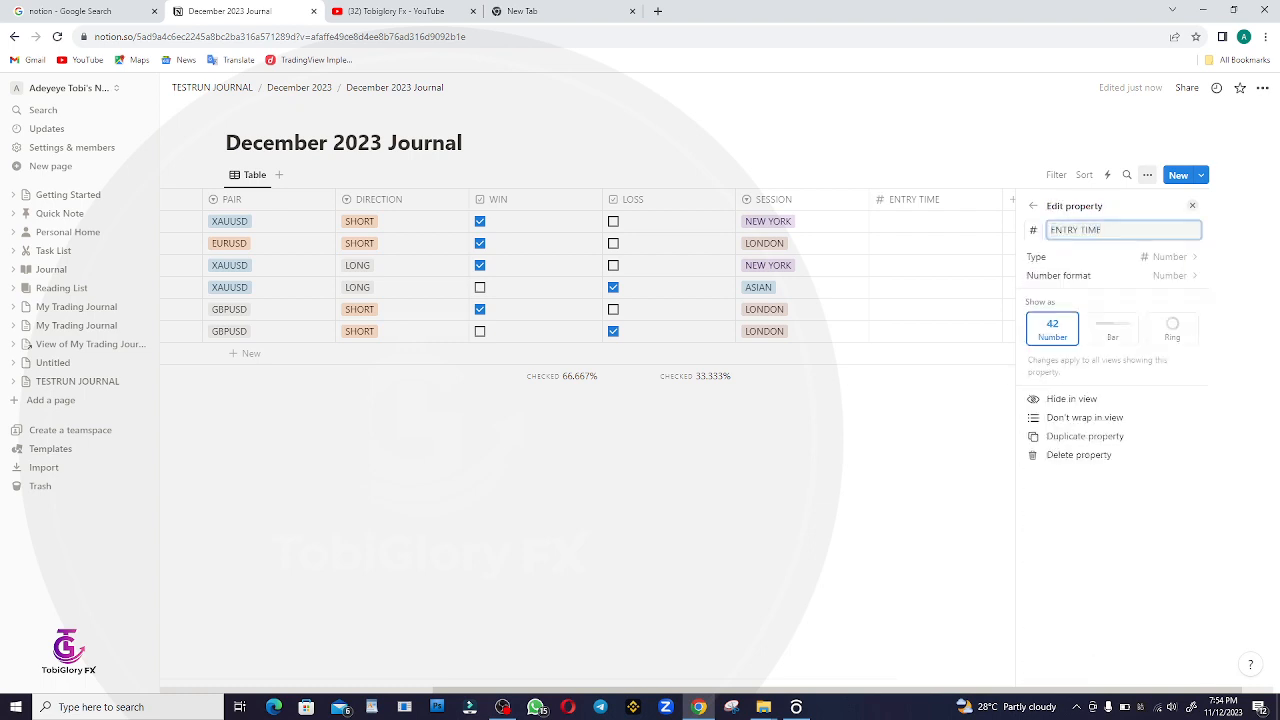
key("Escape")
Try to enter 2:30pm as the ENTRY TIME of row 1.
left_click(1105, 222)
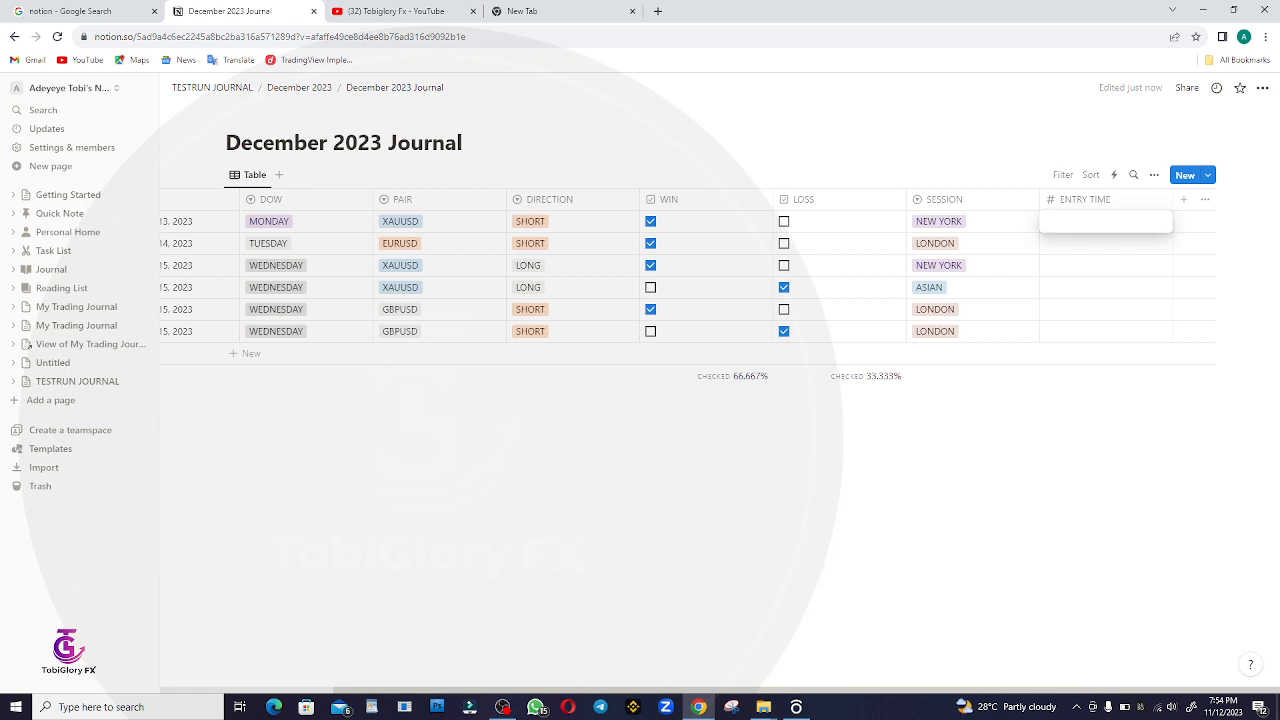
type("2:30pm")
key("Return")
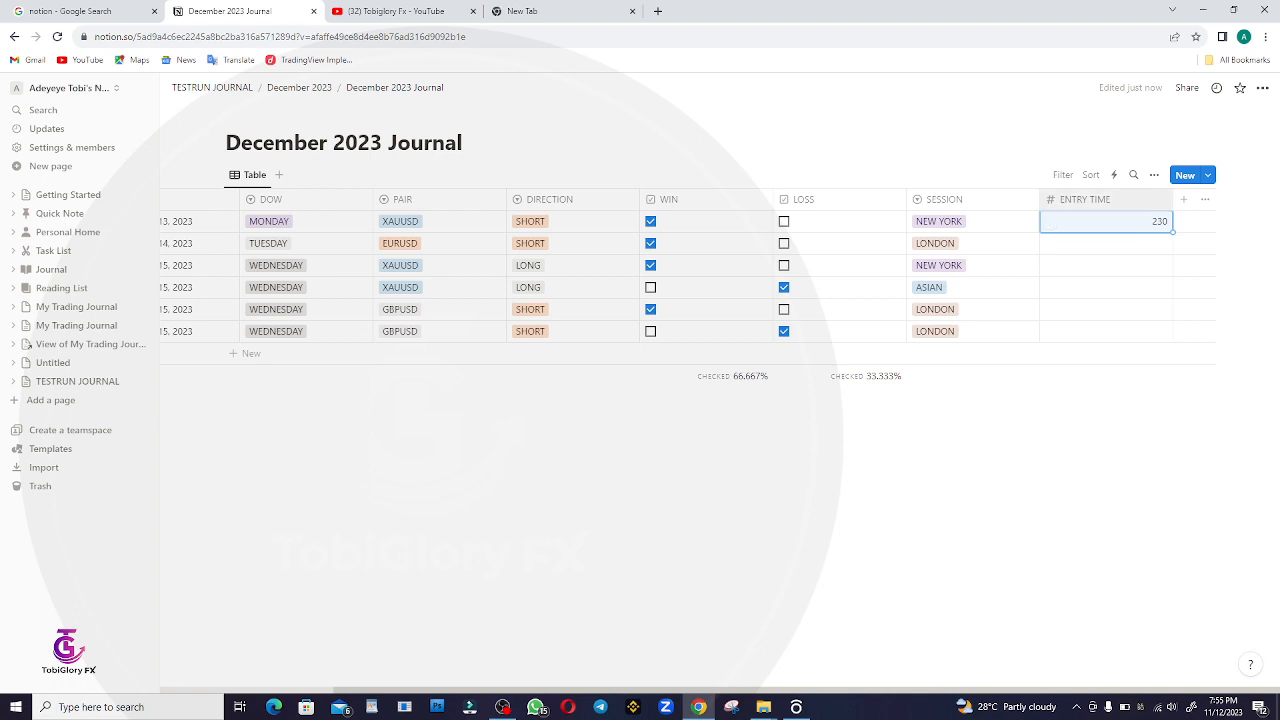
Change the type of the ENTRY TIME property to Text and close its settings.
left_click(1085, 199)
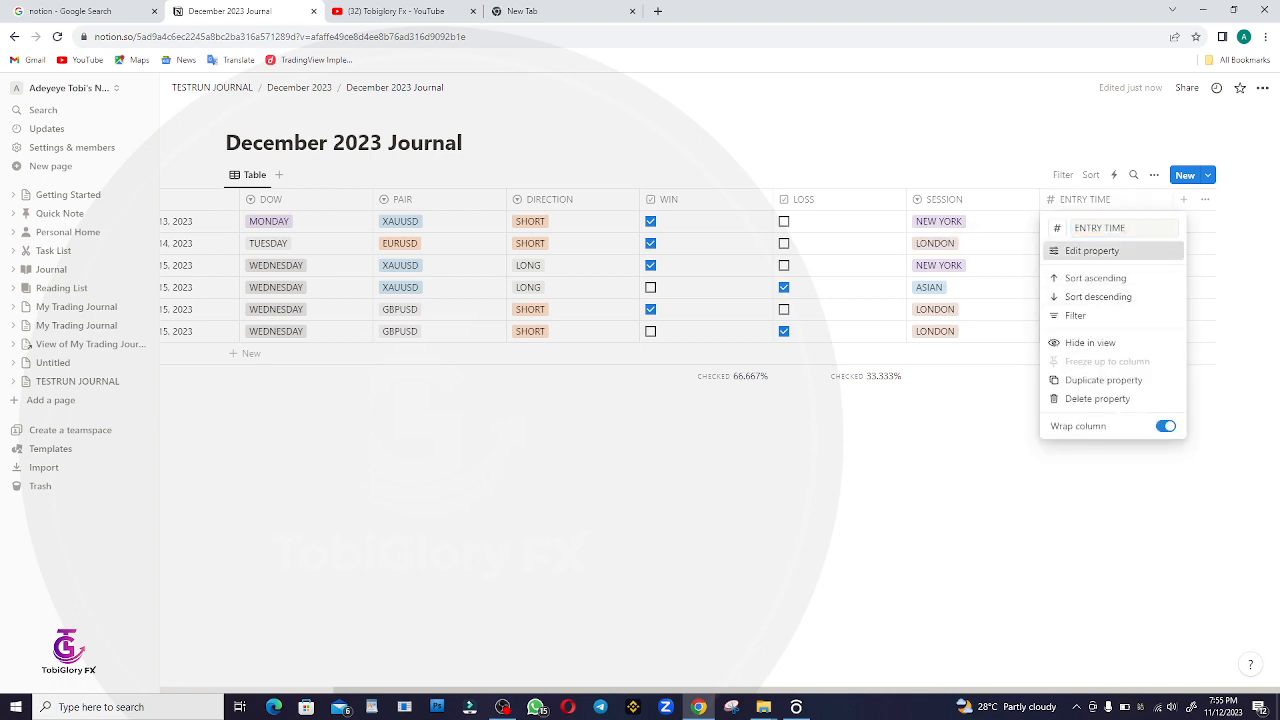
left_click(1092, 251)
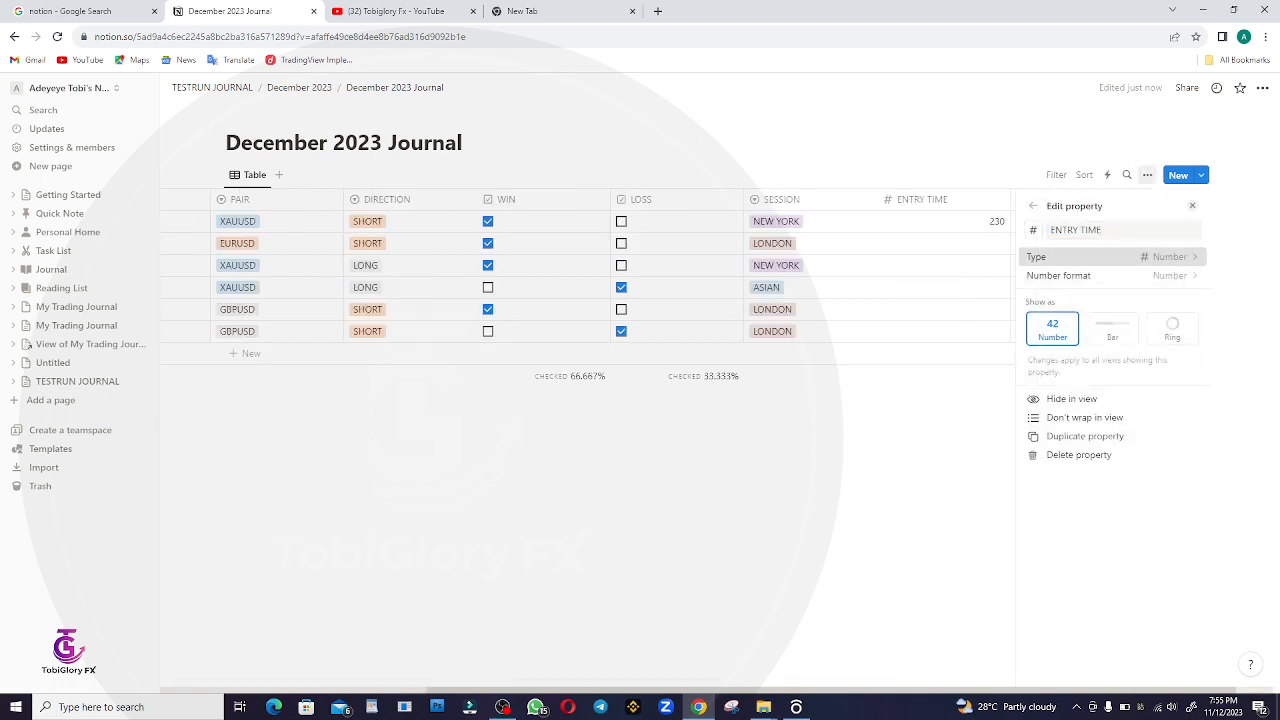
left_click(1080, 256)
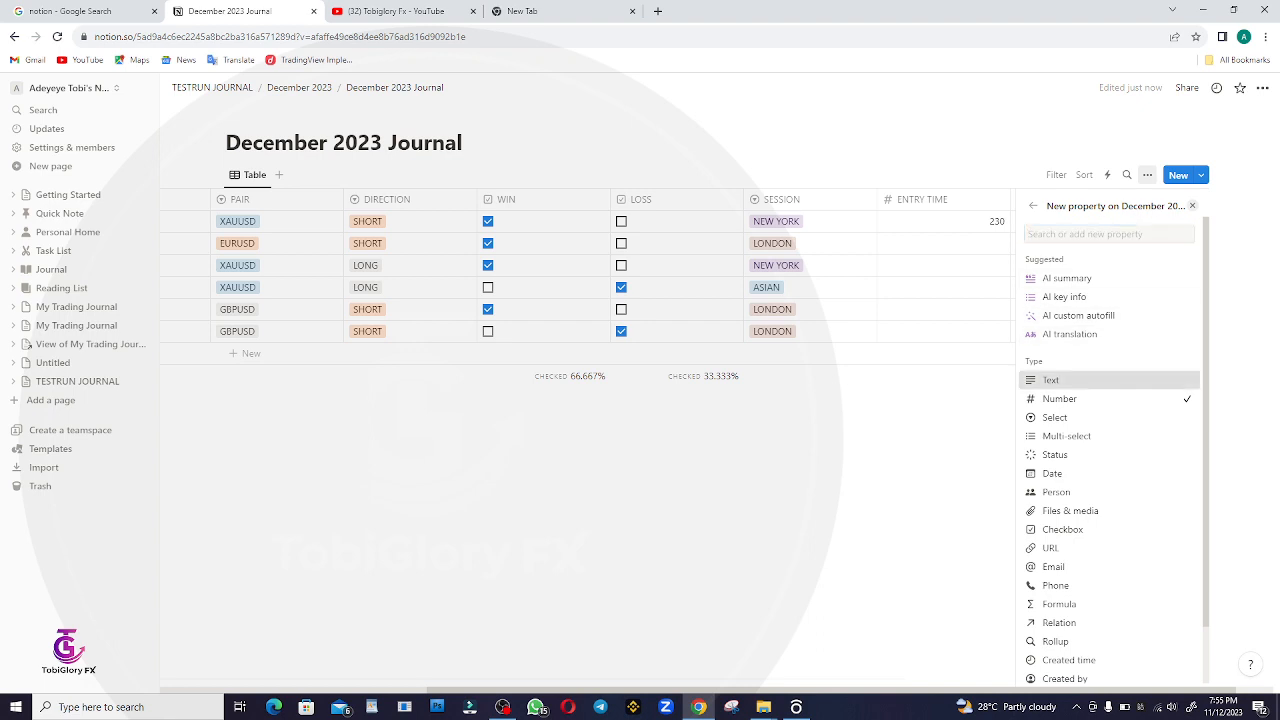
left_click(1050, 380)
left_click(1192, 205)
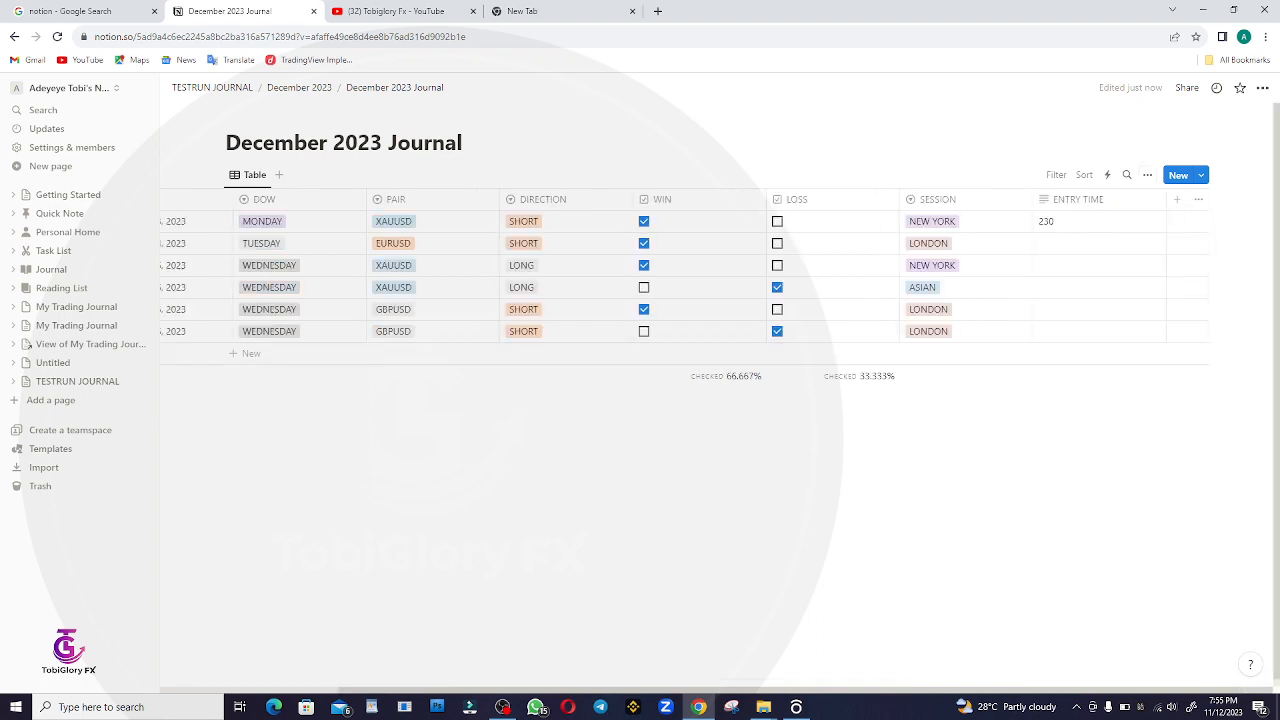
Set the ENTRY TIME of row 1 to 2:30pm and leave the row 2 cell empty.
left_click(1106, 221)
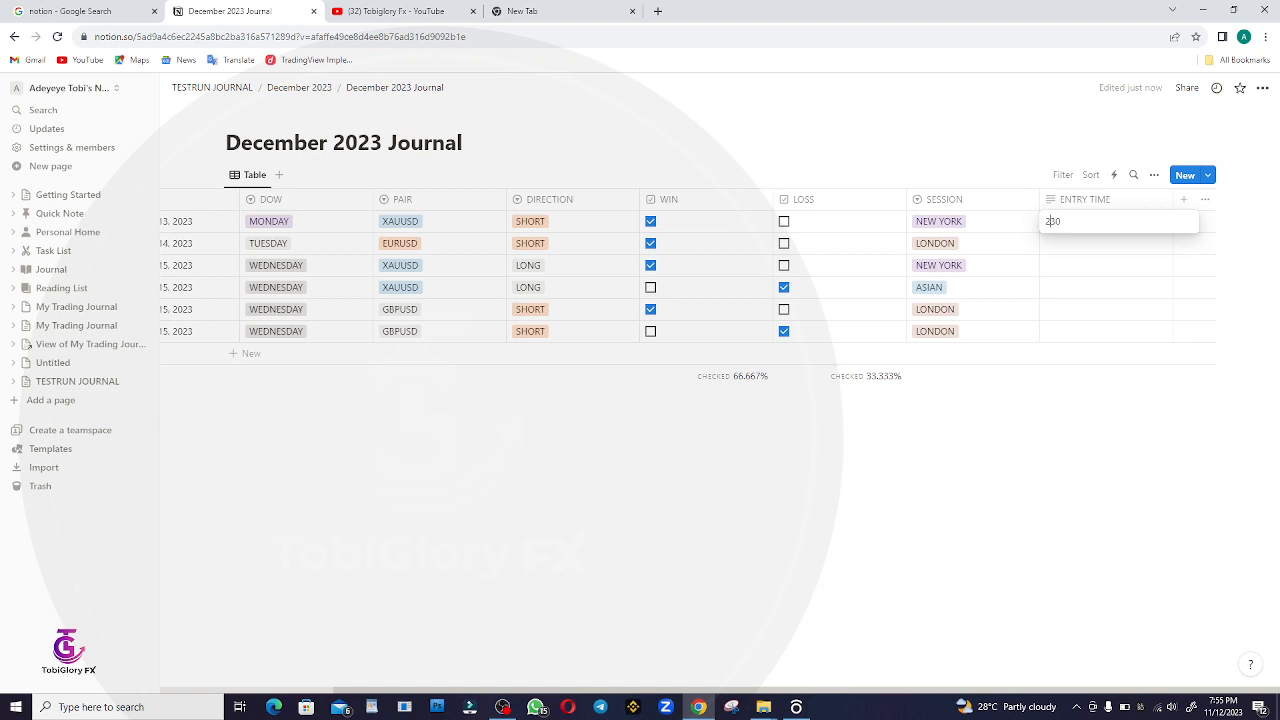
type(":")
key("End")
type("pm")
key("Return")
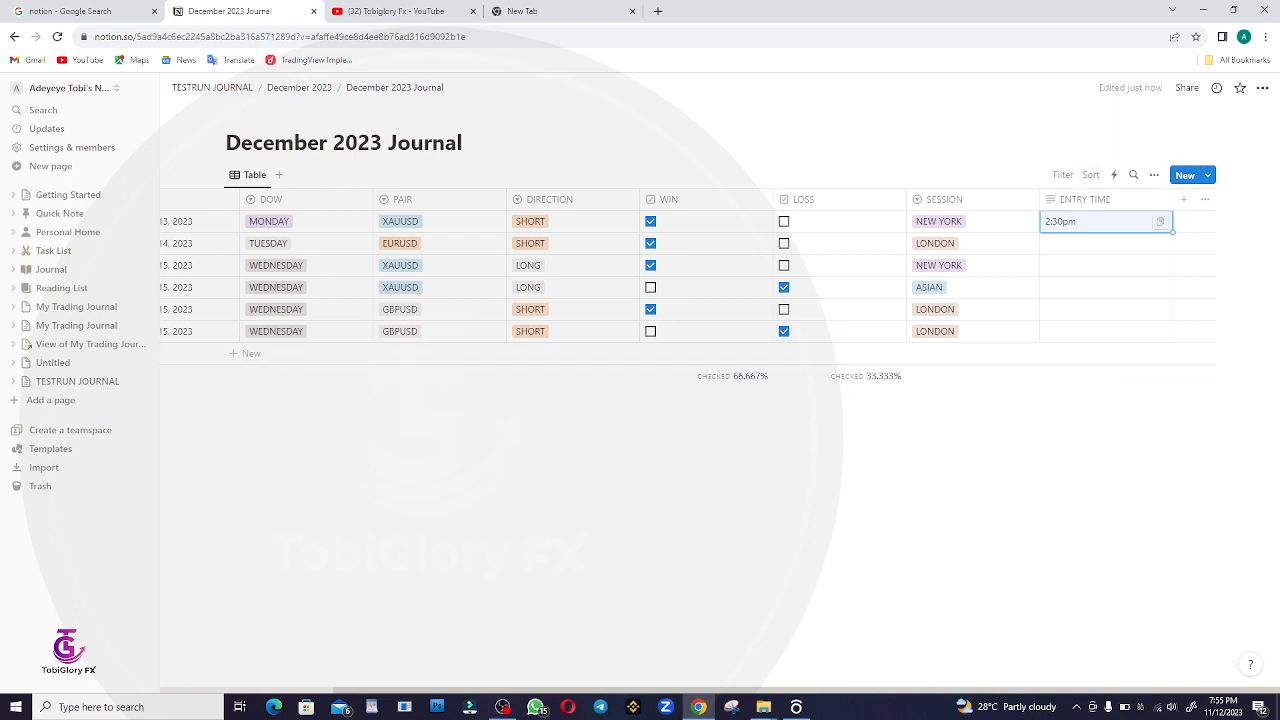
left_click(1106, 244)
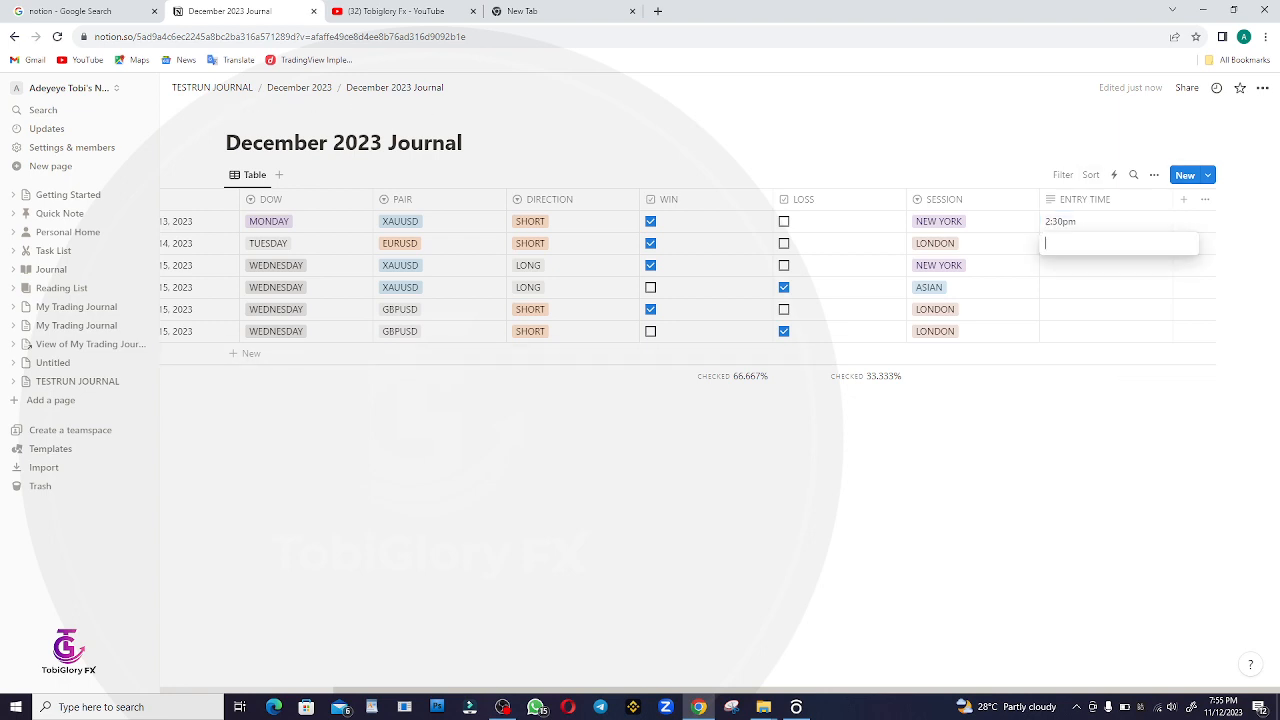
key("Escape")
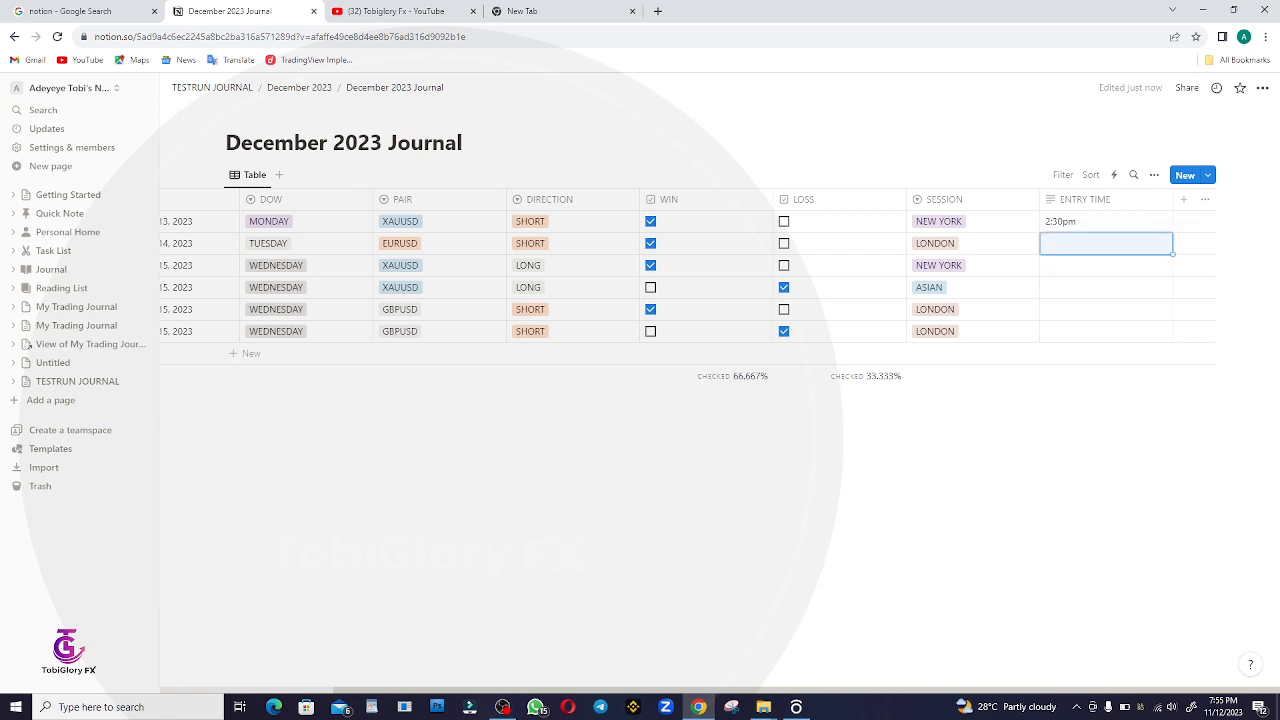
Add a new text property named DURATION to the journal table and close its settings.
left_click(1183, 199)
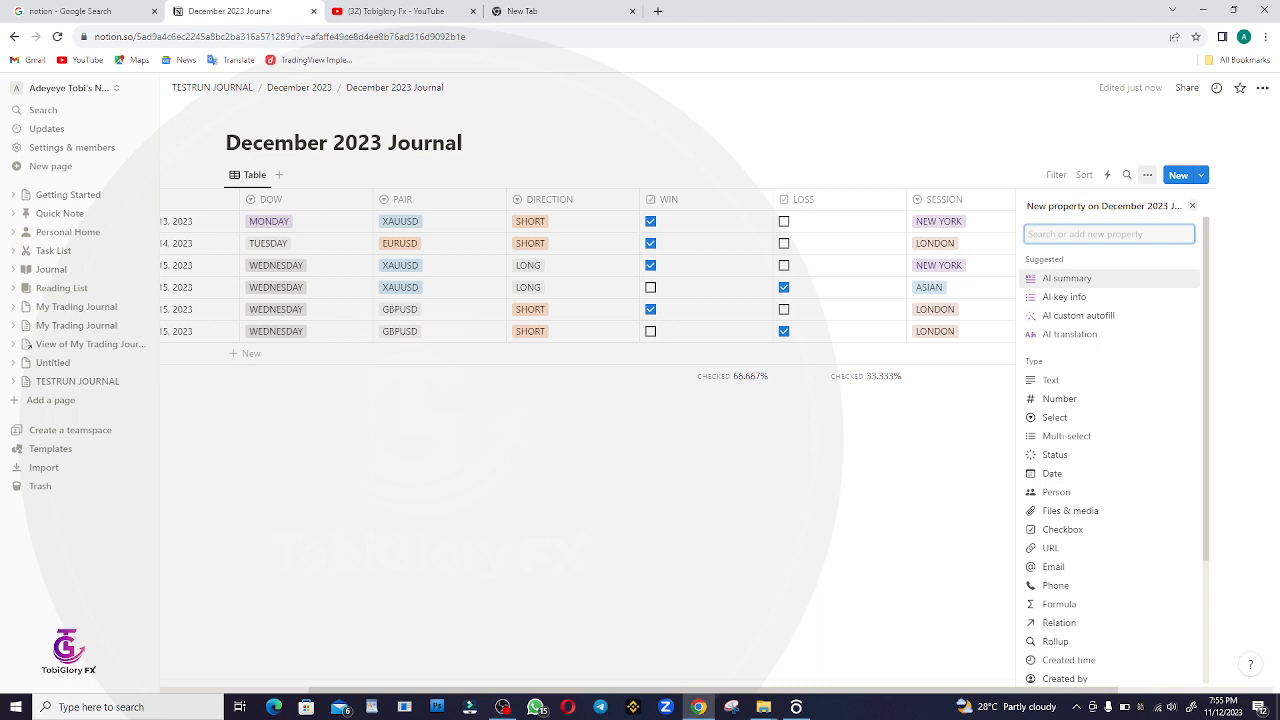
type("DURATIO")
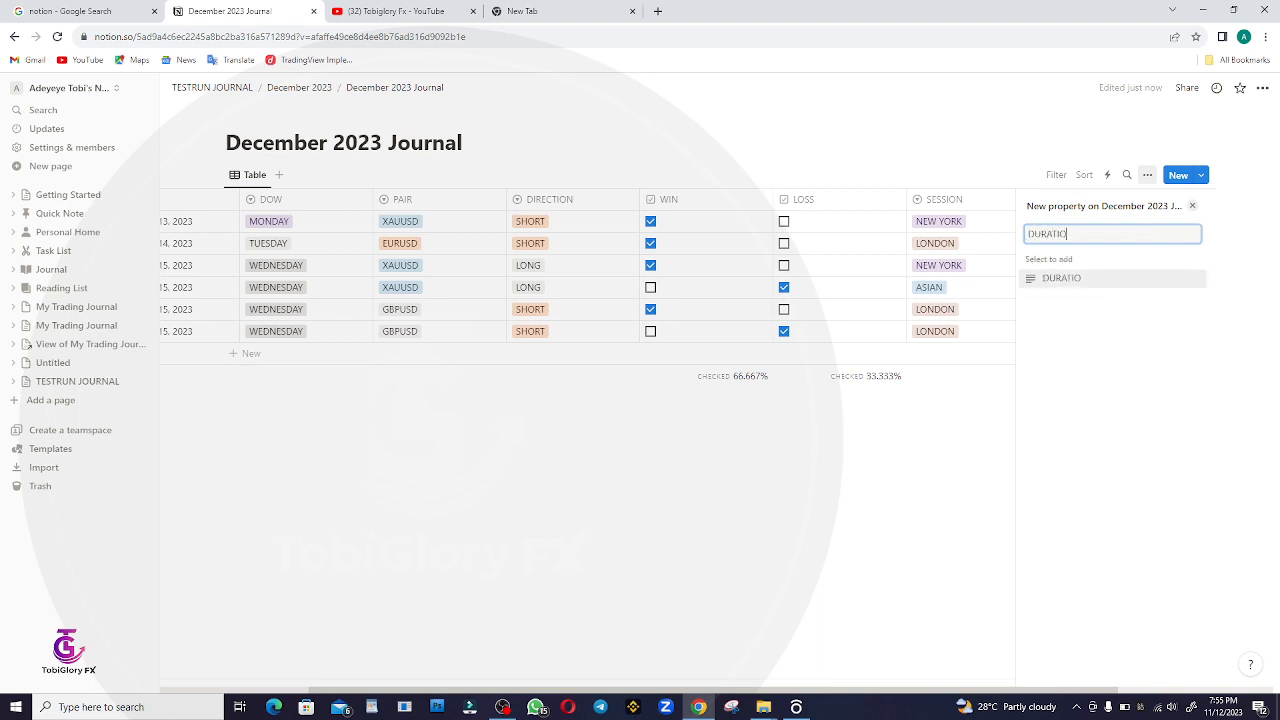
type("N")
key("Return")
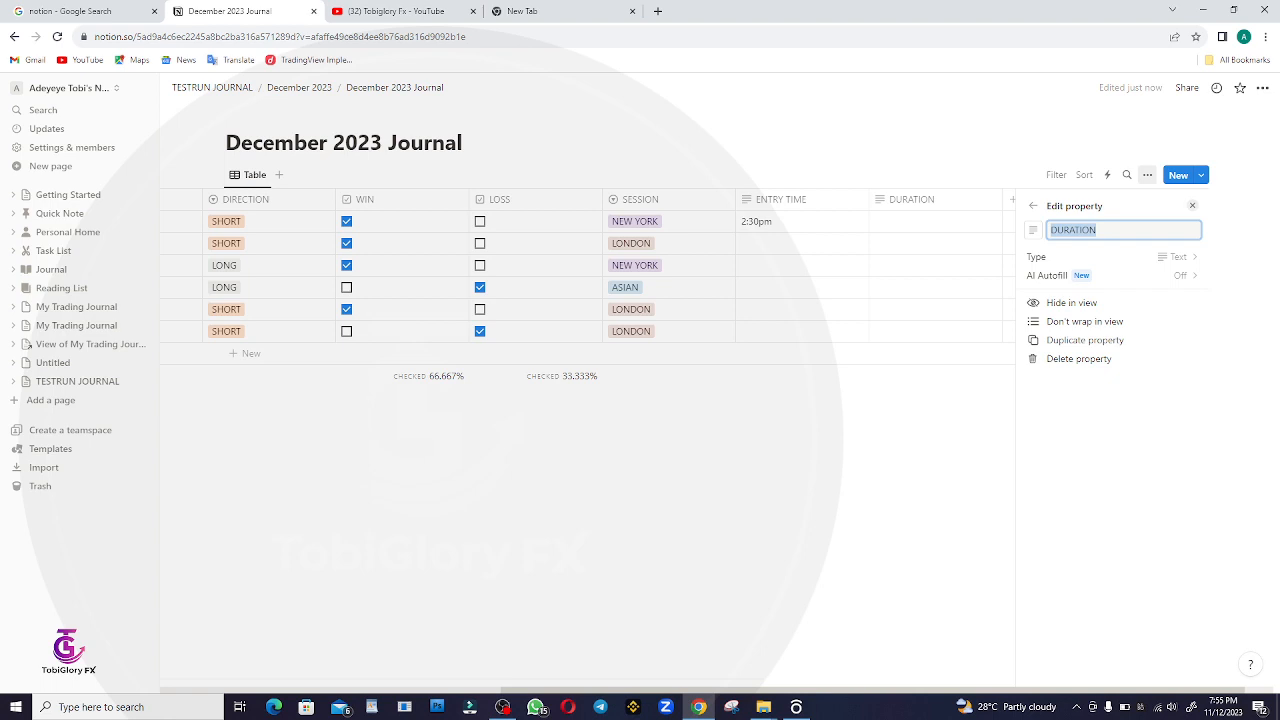
key("Escape")
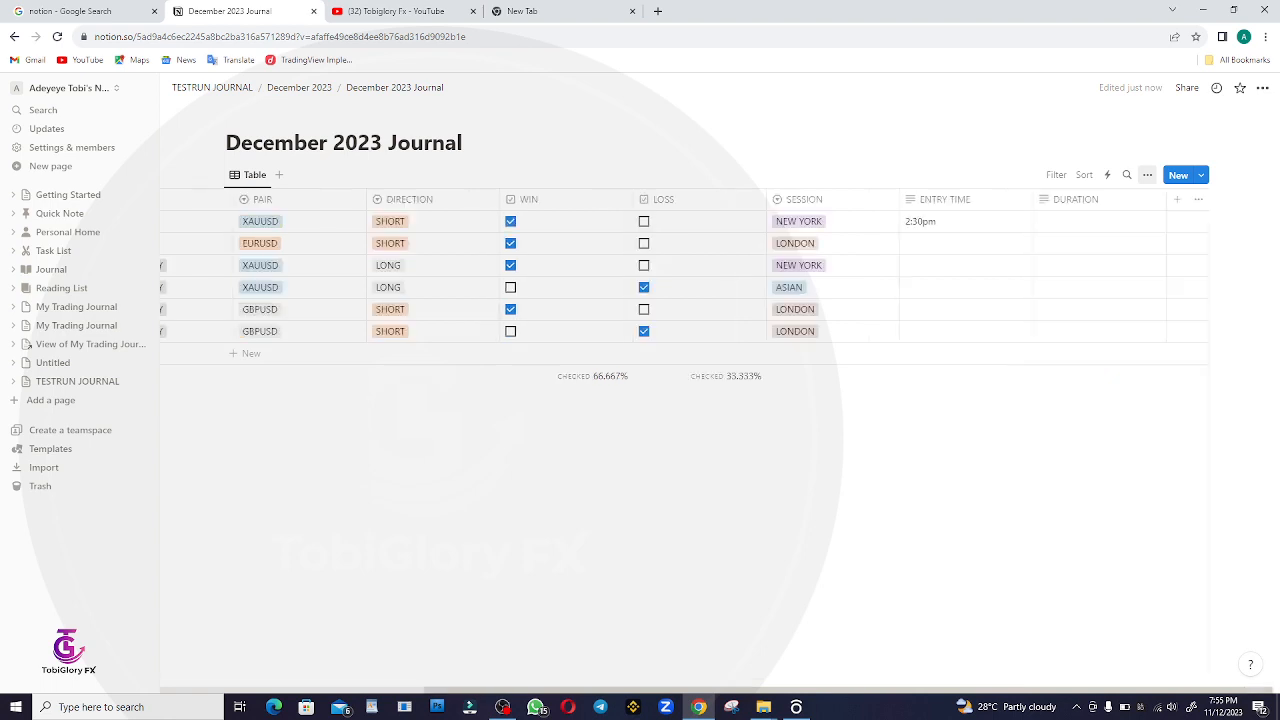
Set the DURATION of row 1 to 30 Minutes.
left_click(1105, 222)
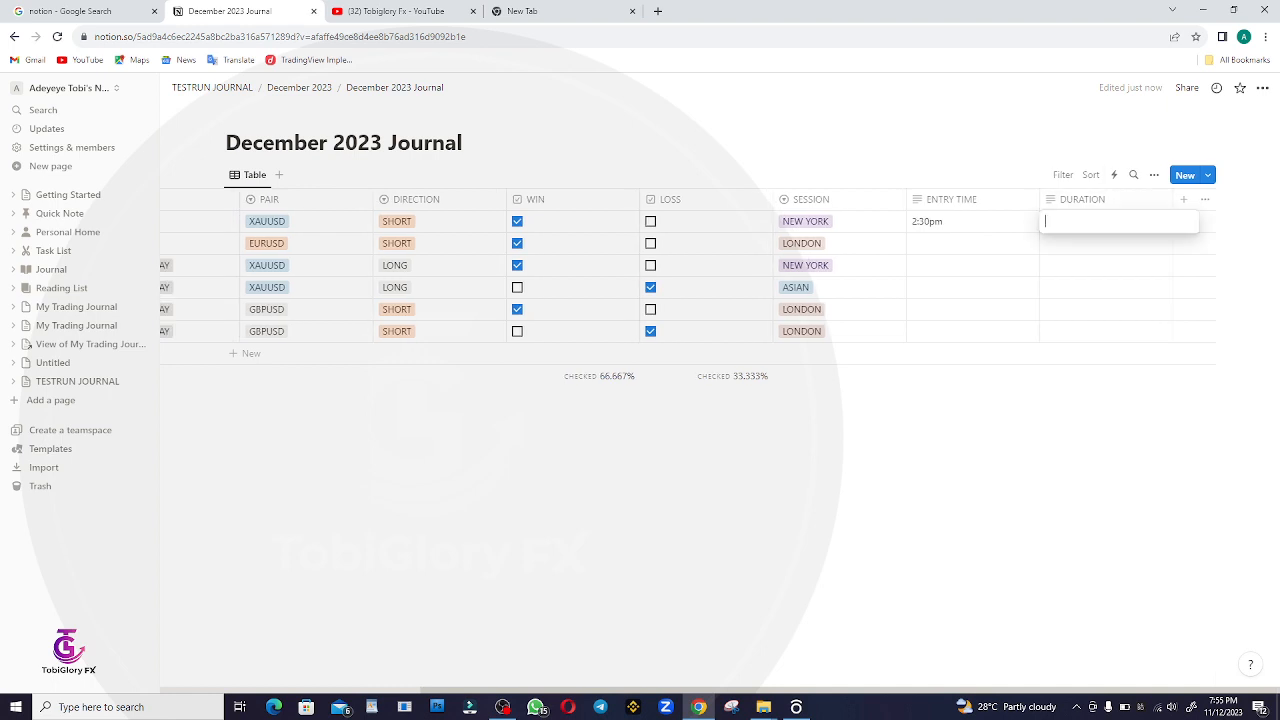
type("30 Minutes")
key("Return")
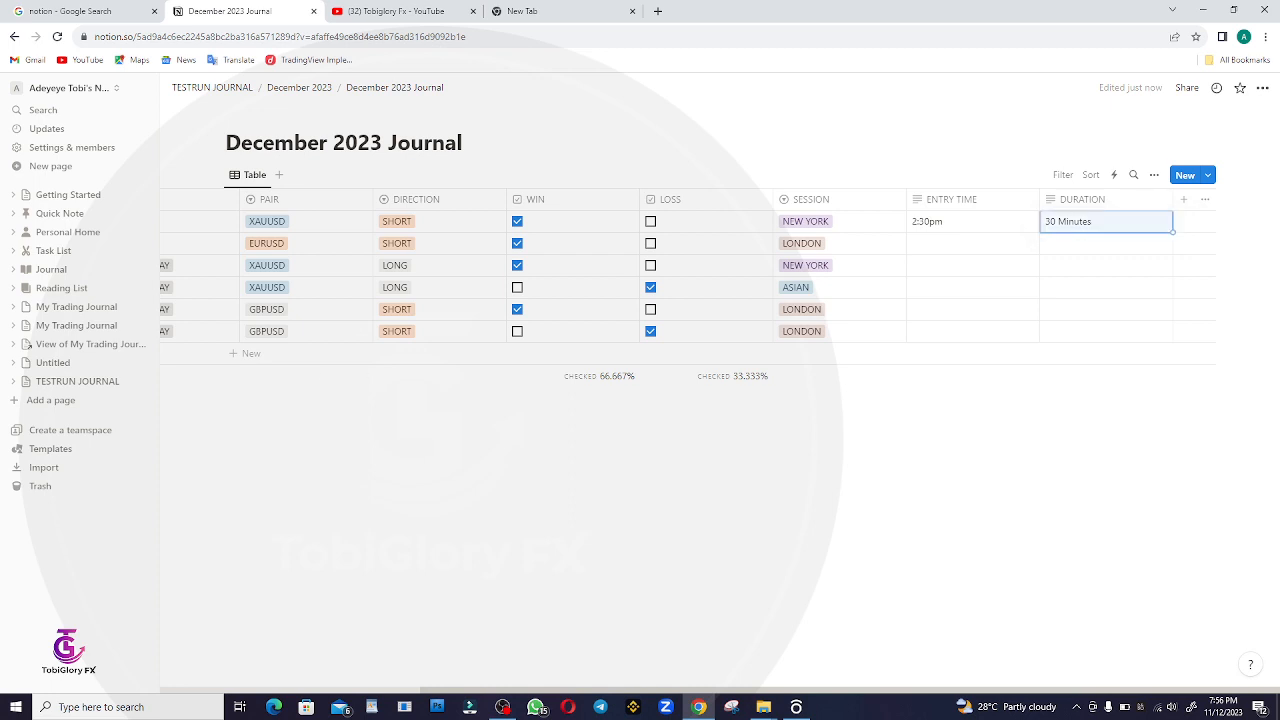
Add a new property named RISK/REWARD to the journal table, set its type to Number and close its settings.
left_click(1183, 199)
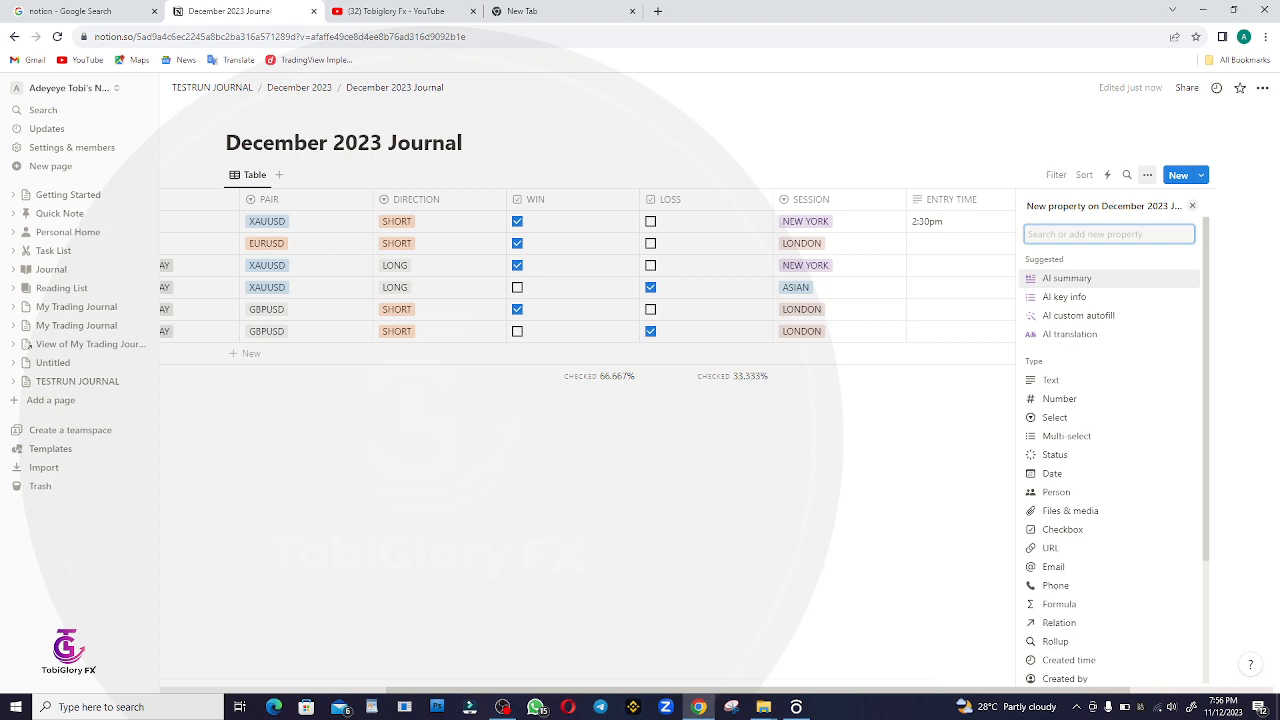
type("RISK/R")
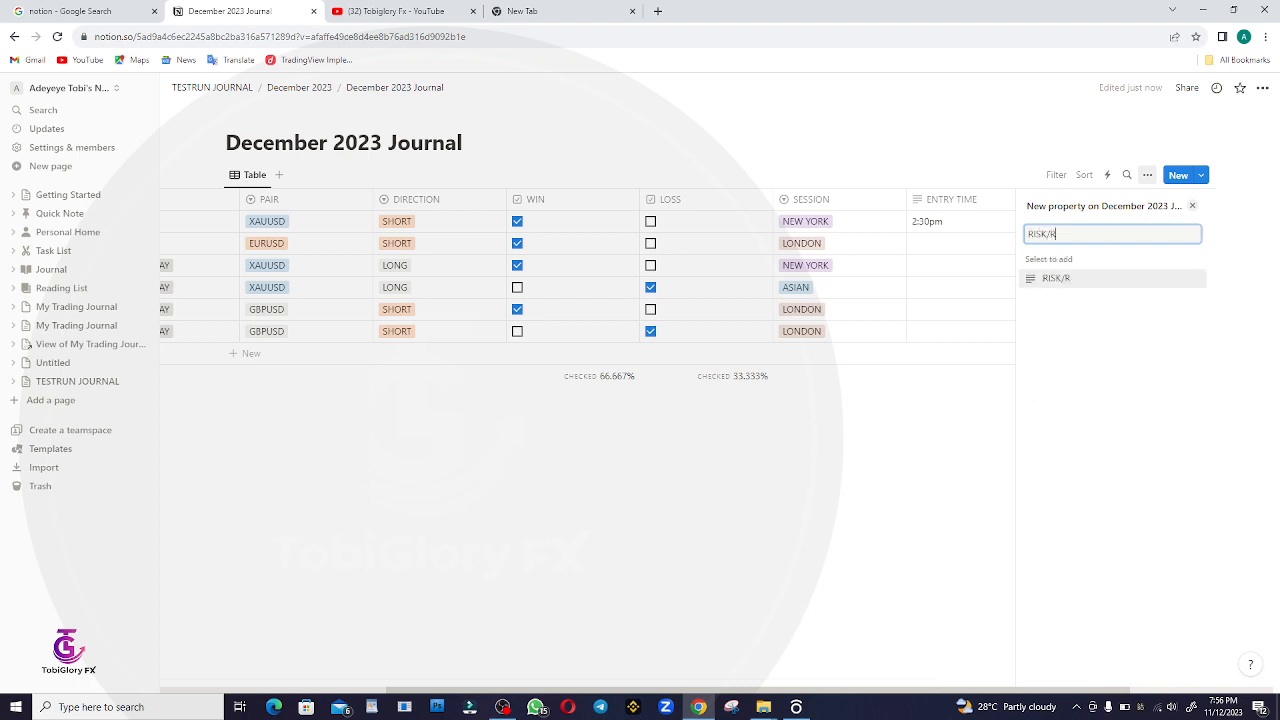
type("EWARD")
key("Return")
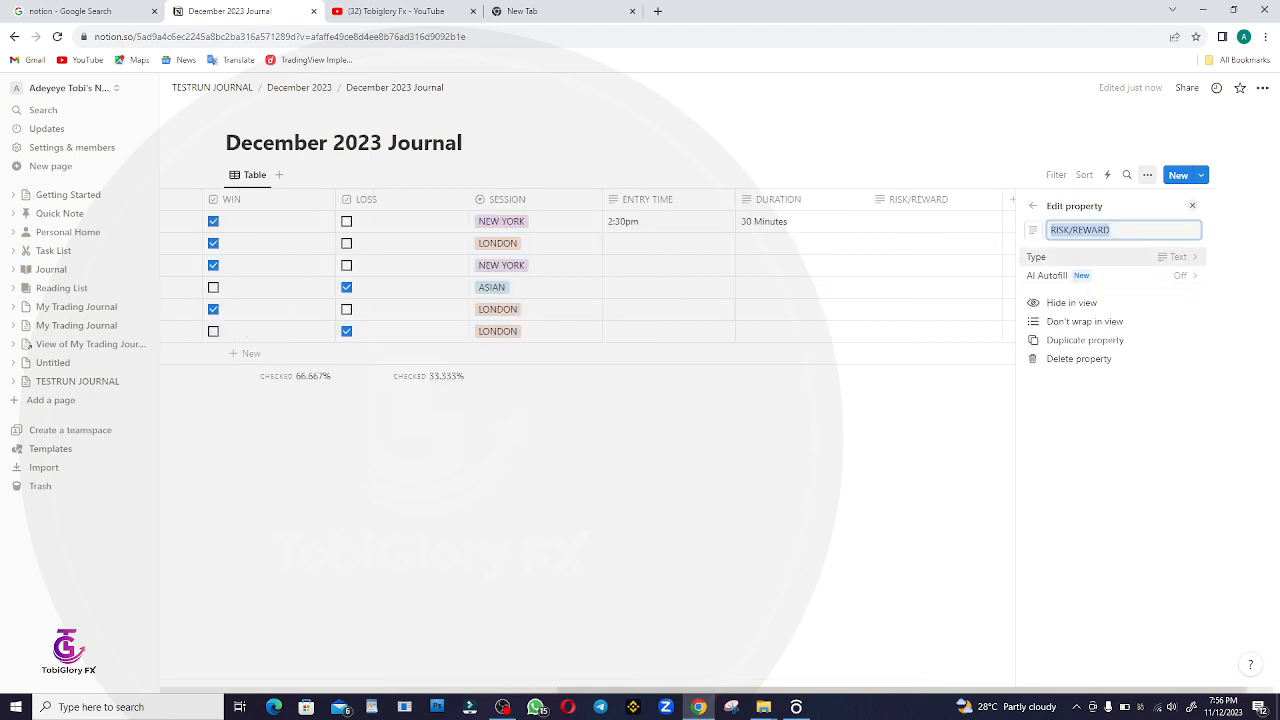
key("Return")
key("Down")
key("Down")
key("Down")
key("Down")
key("Down")
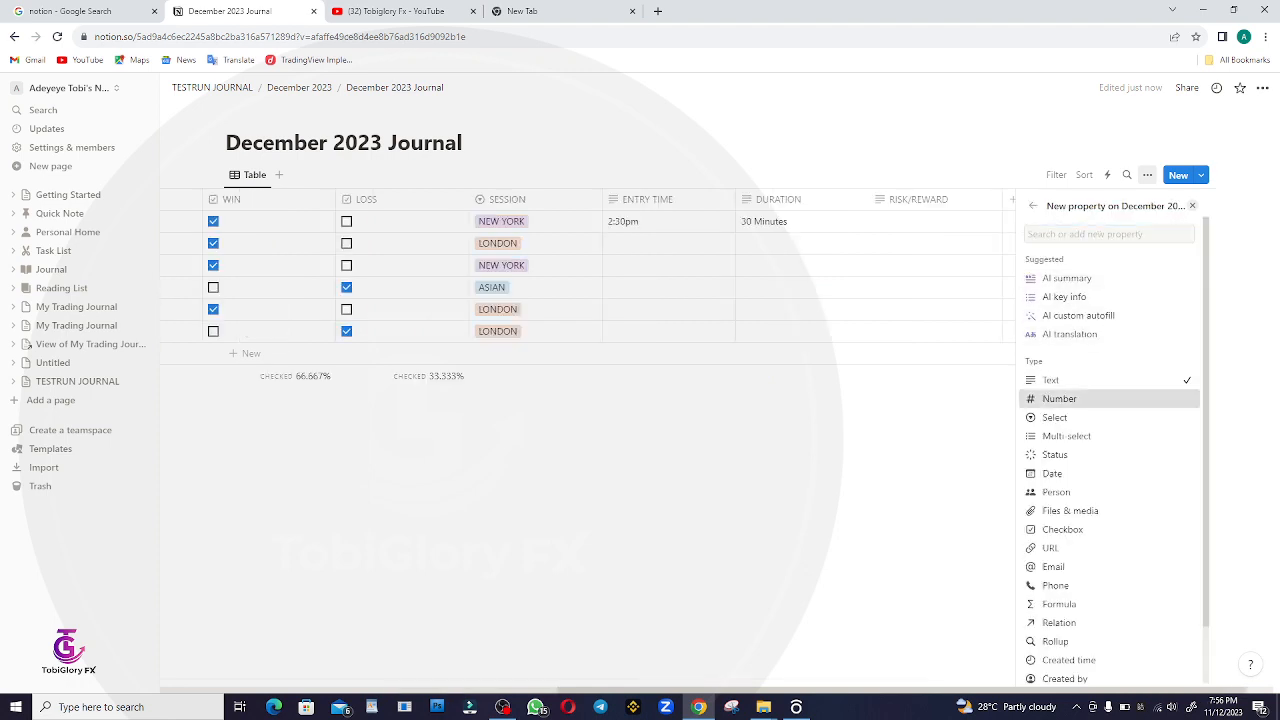
key("Return")
left_click(1192, 206)
Enter RISK/REWARD values of 3, 6 and 7 for rows 1 to 3.
left_click(1105, 221)
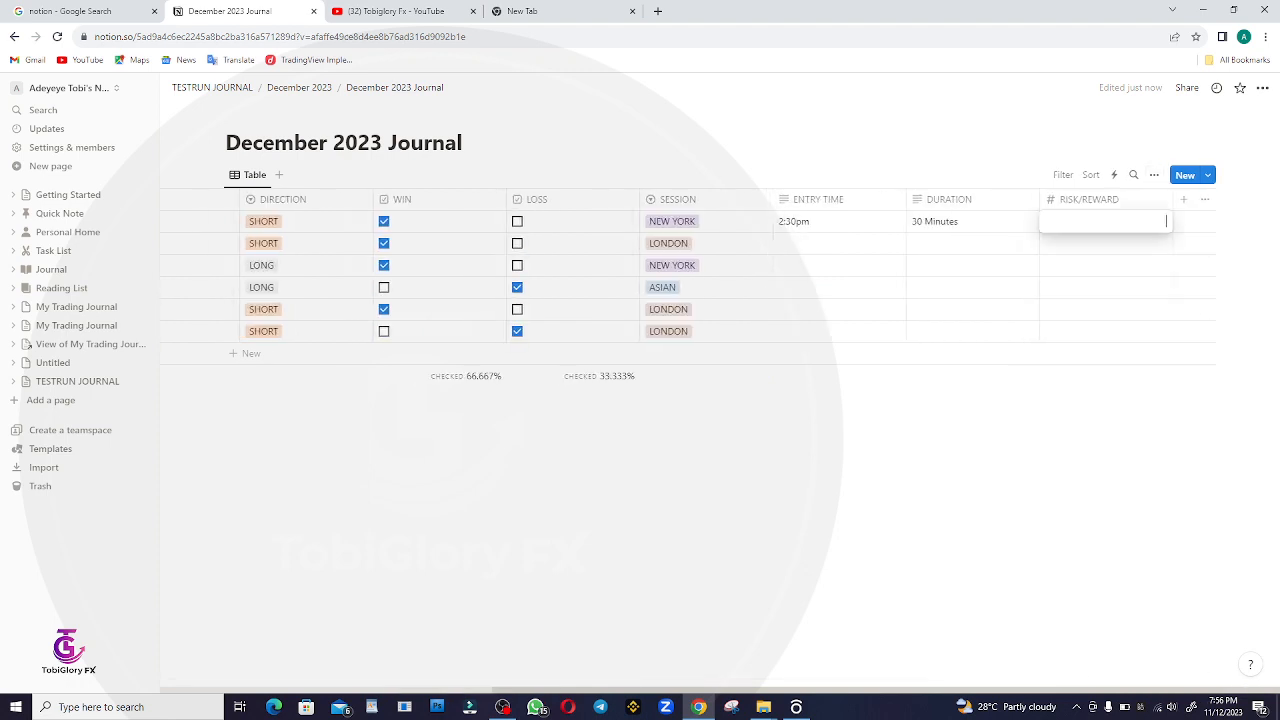
type("3")
left_click(1105, 243)
left_click(1105, 243)
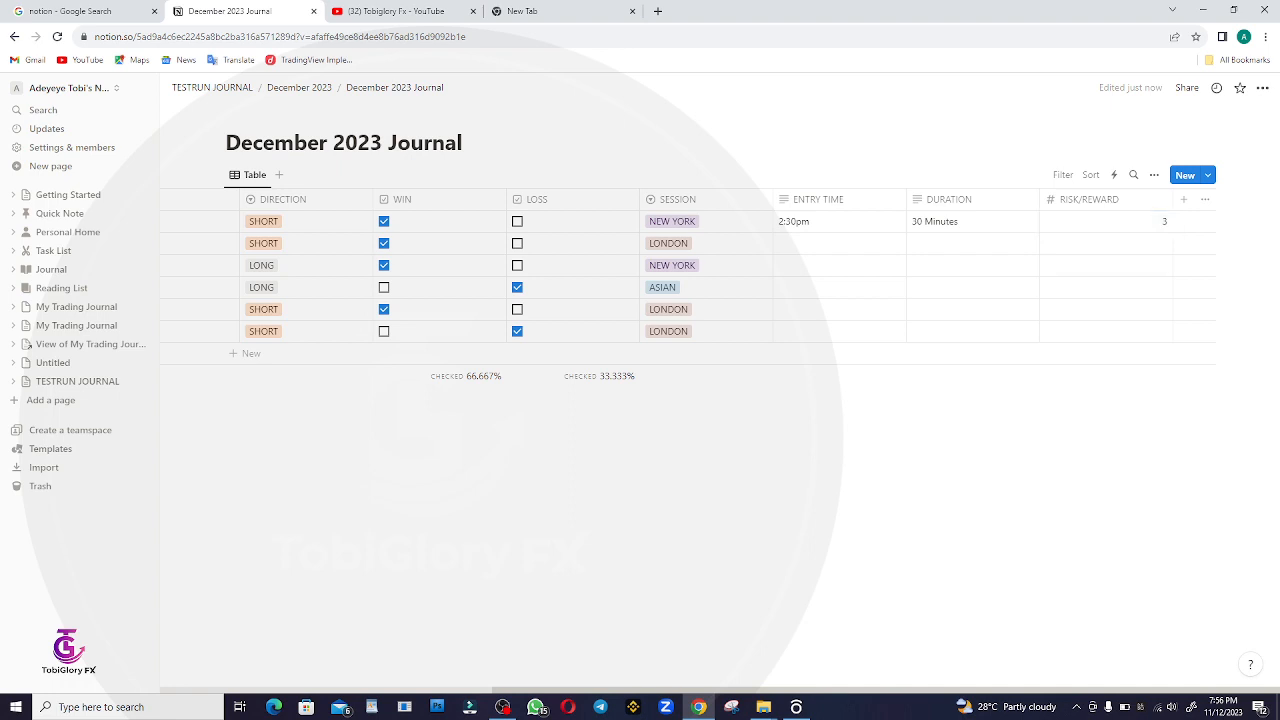
type("6")
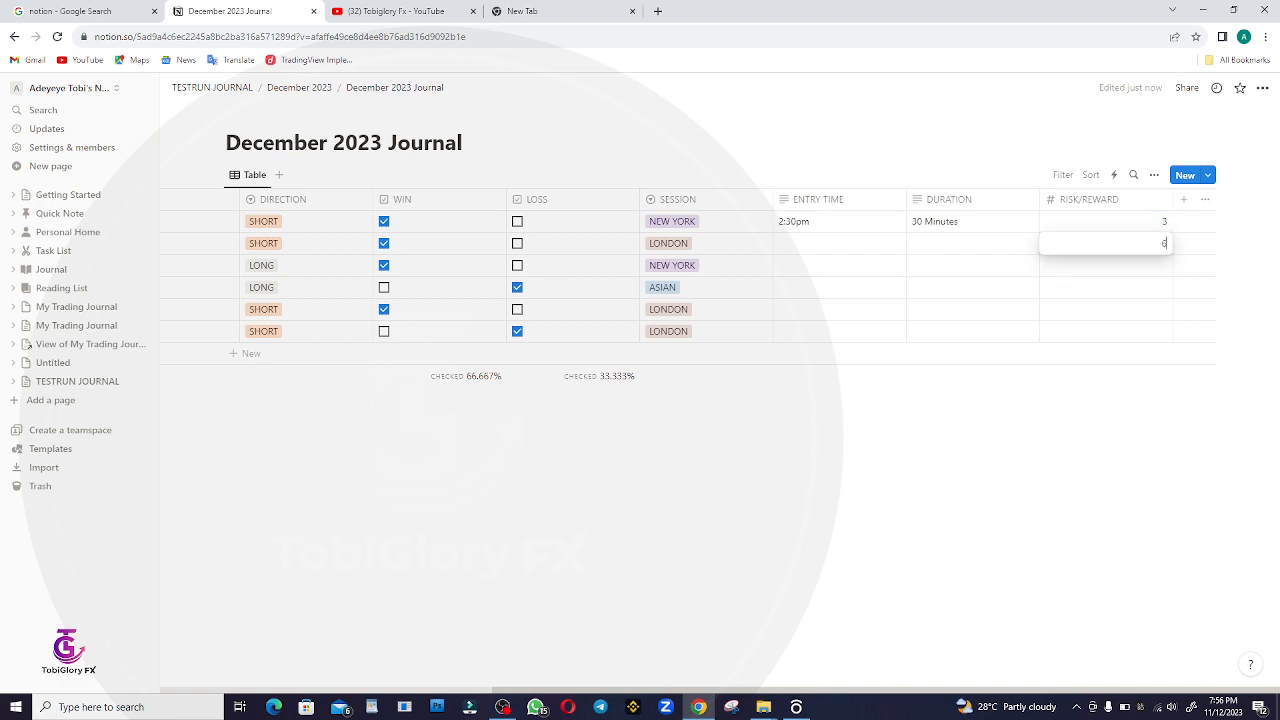
left_click(1105, 265)
left_click(1105, 265)
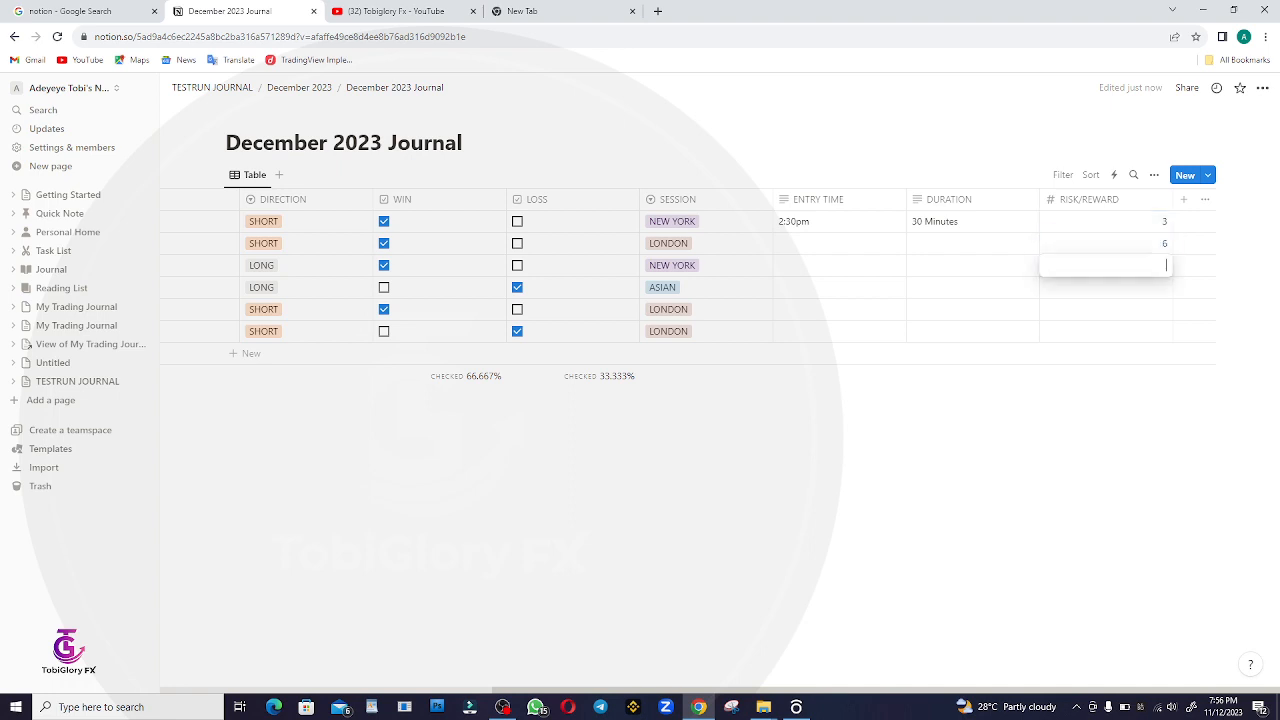
Enter RISK/REWARD values of 9, 5 and 8 for rows 4 to 6.
left_click(1105, 287)
left_click(1105, 287)
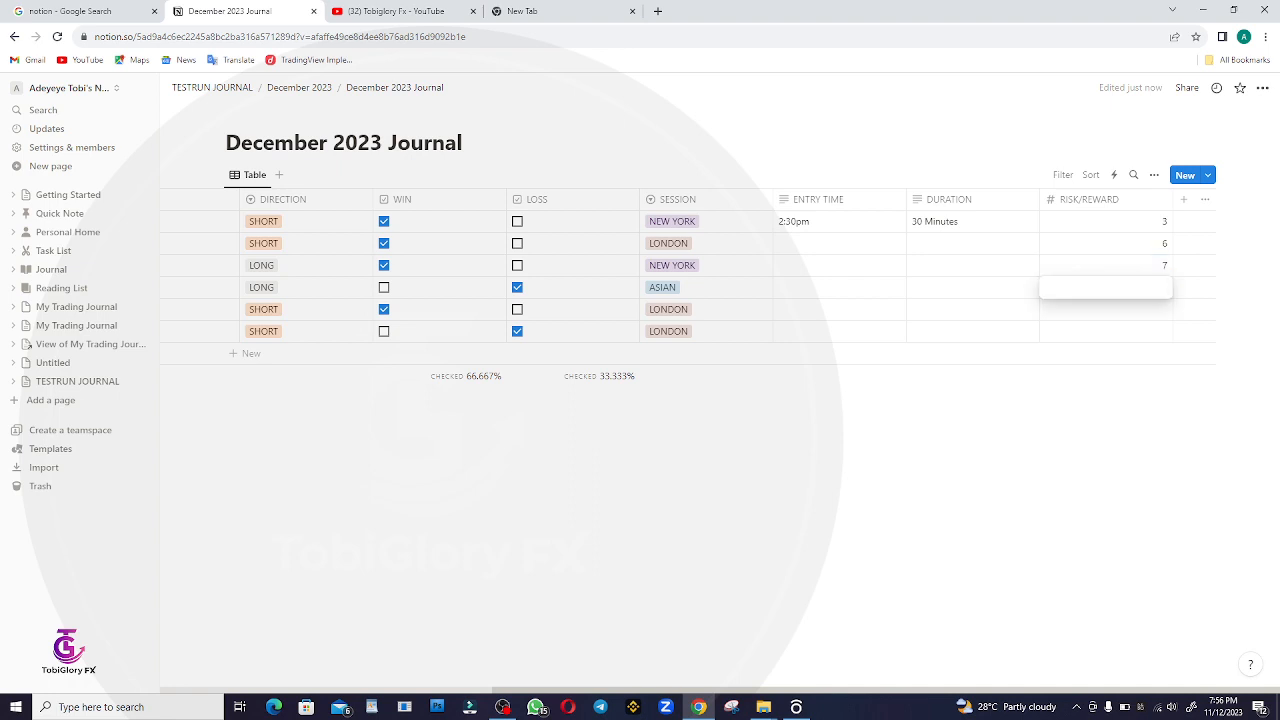
left_click(1105, 309)
left_click(1105, 309)
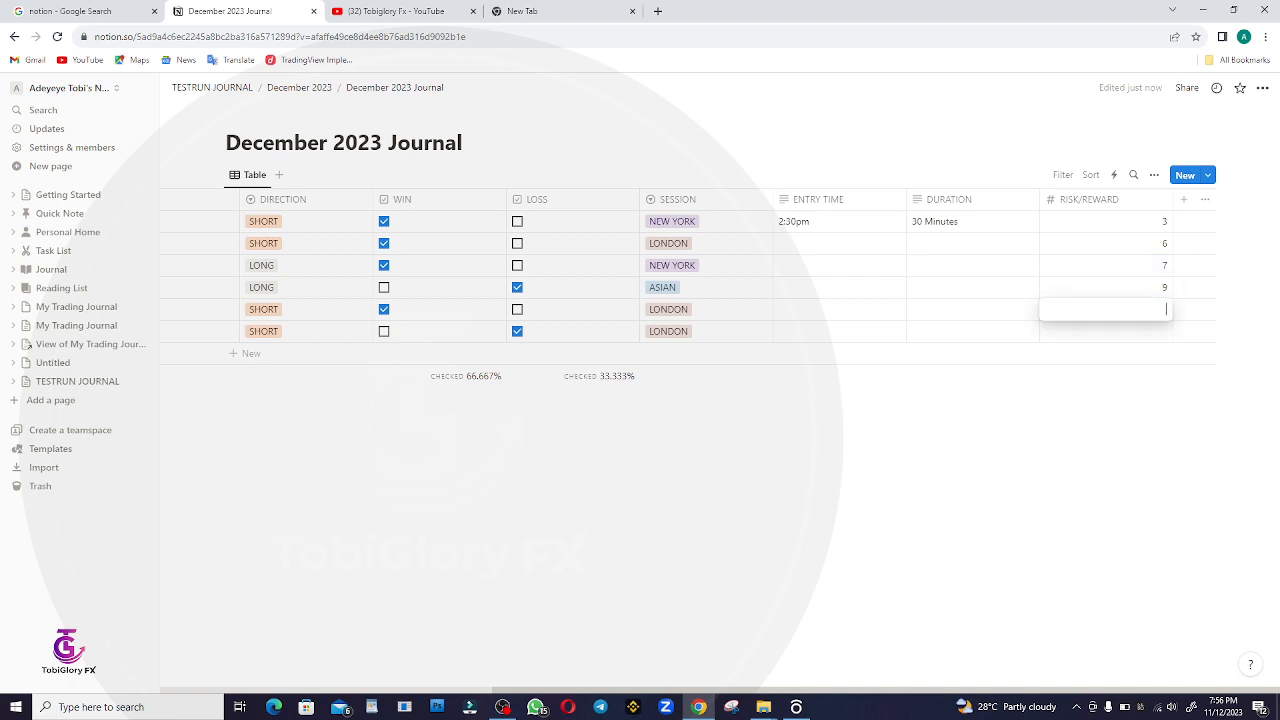
left_click(1105, 331)
left_click(1105, 331)
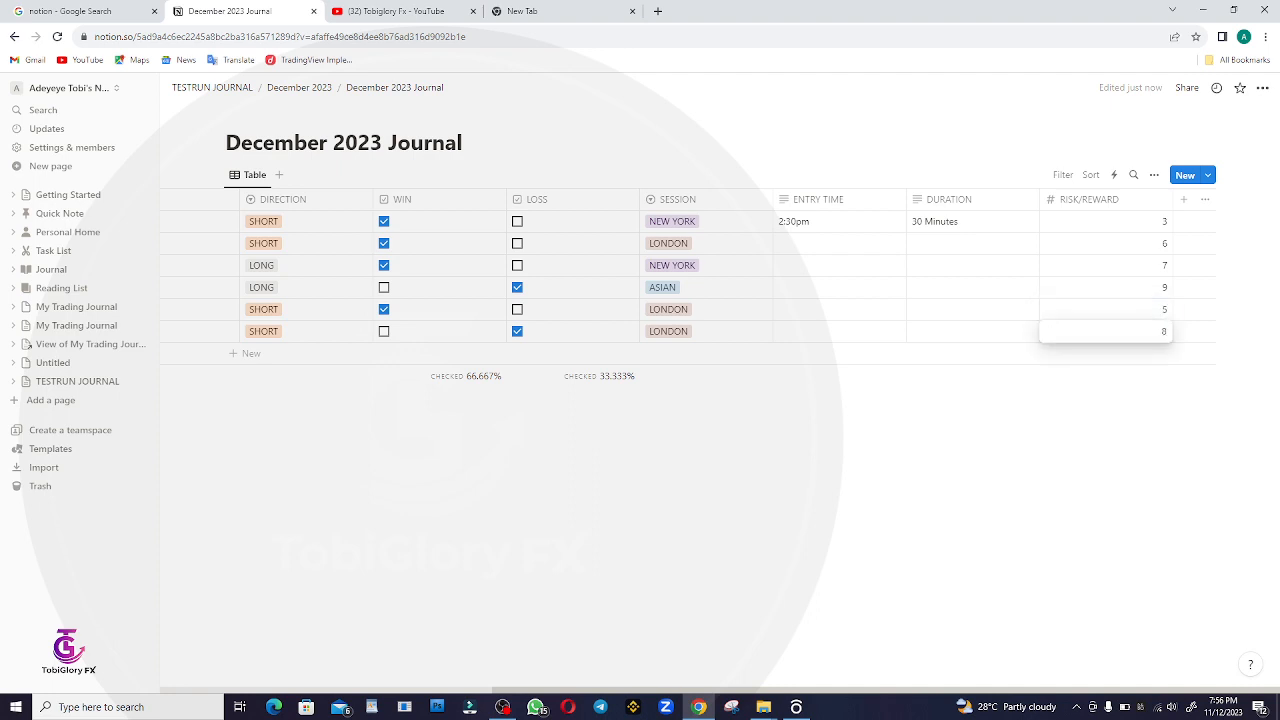
type("8")
key("Return")
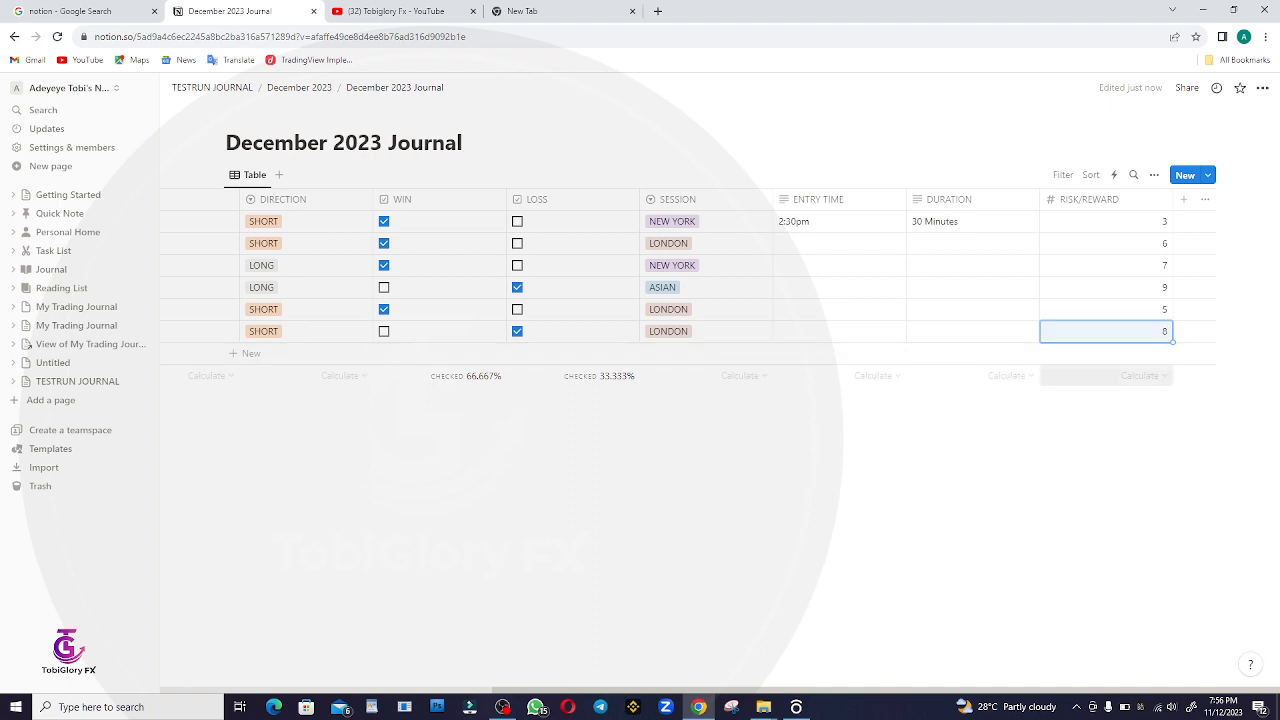
Add a new property named POTENTIAL RR to the journal table, set its type to Number and close its settings.
left_click(1183, 199)
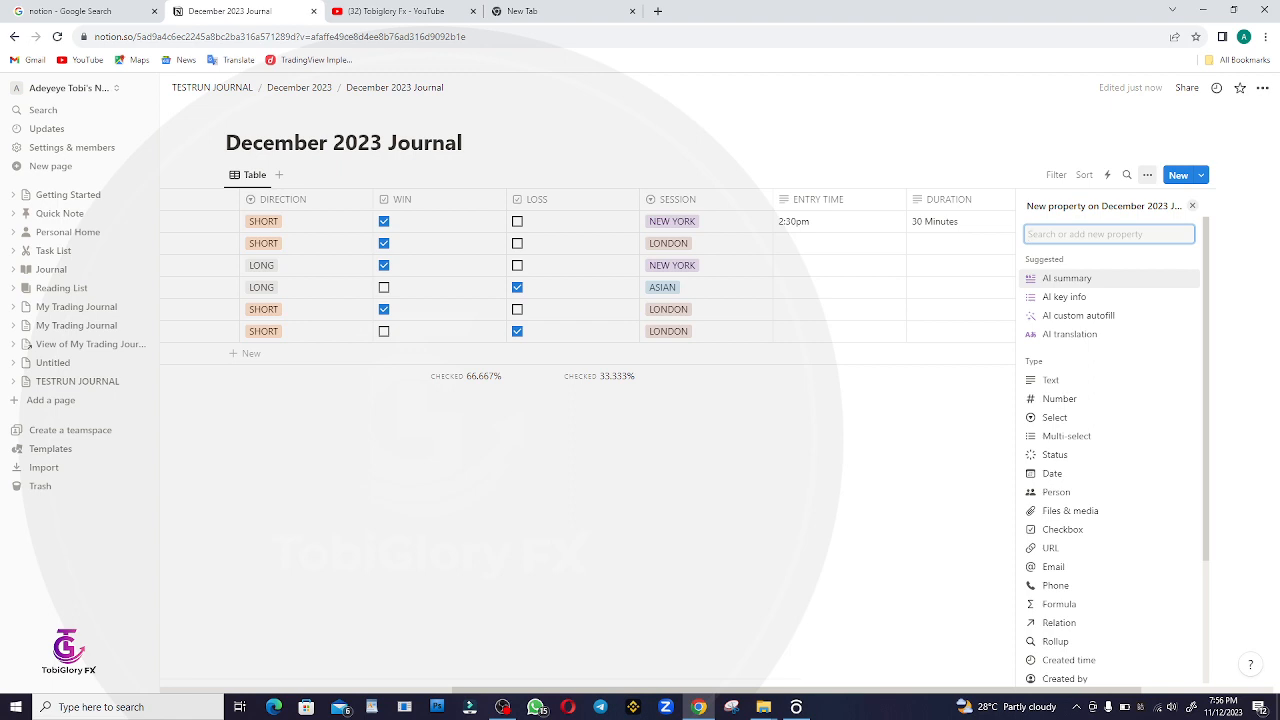
type("POT")
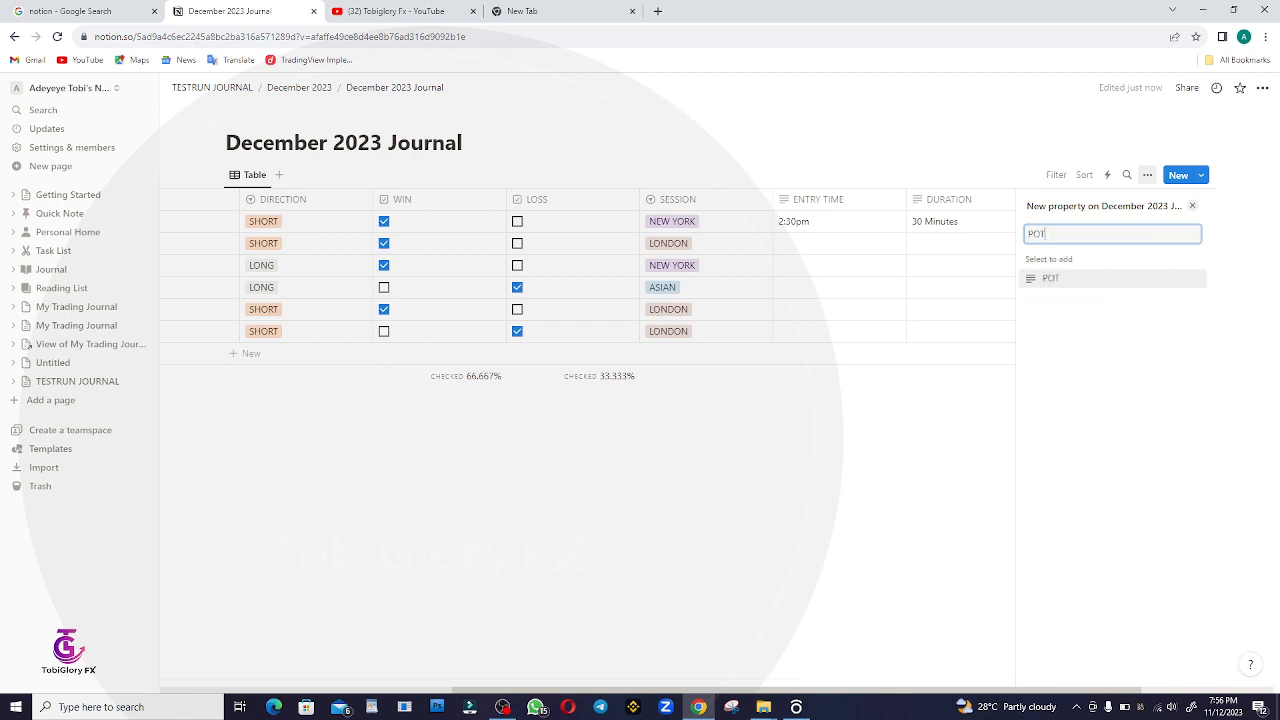
type("ENTIAL RR")
key("Return")
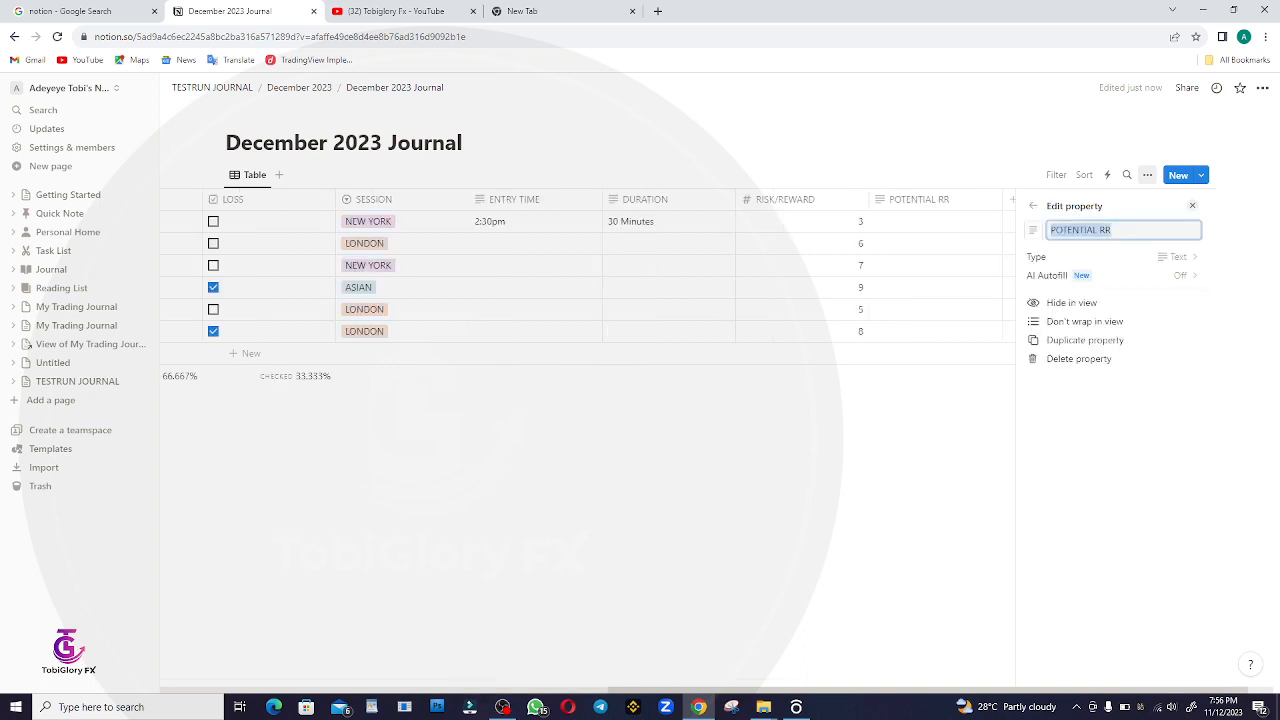
left_click(1110, 257)
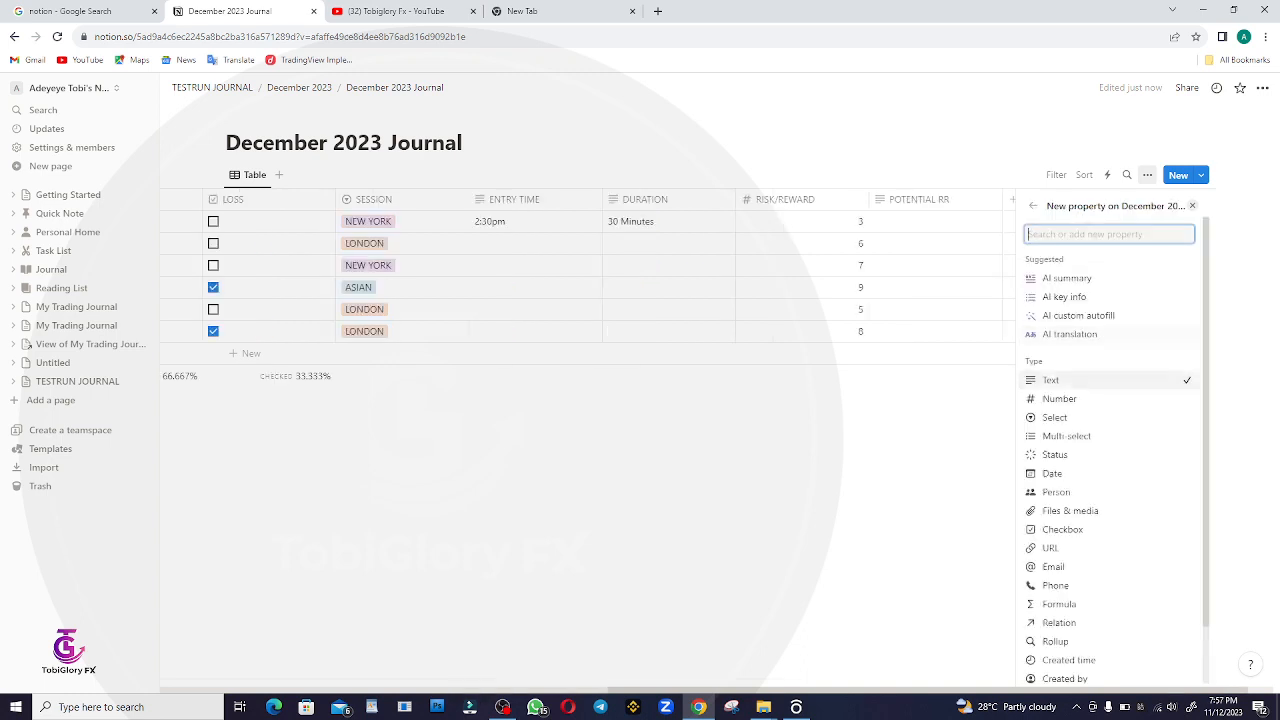
left_click(1090, 399)
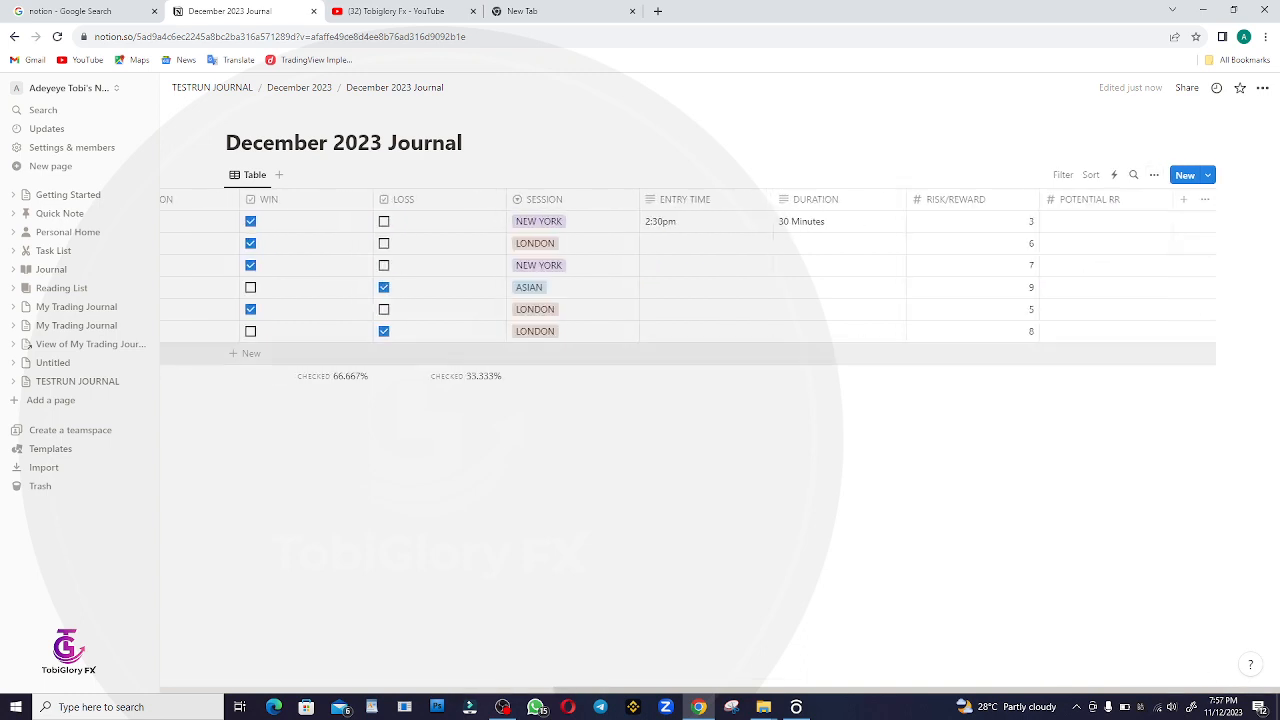
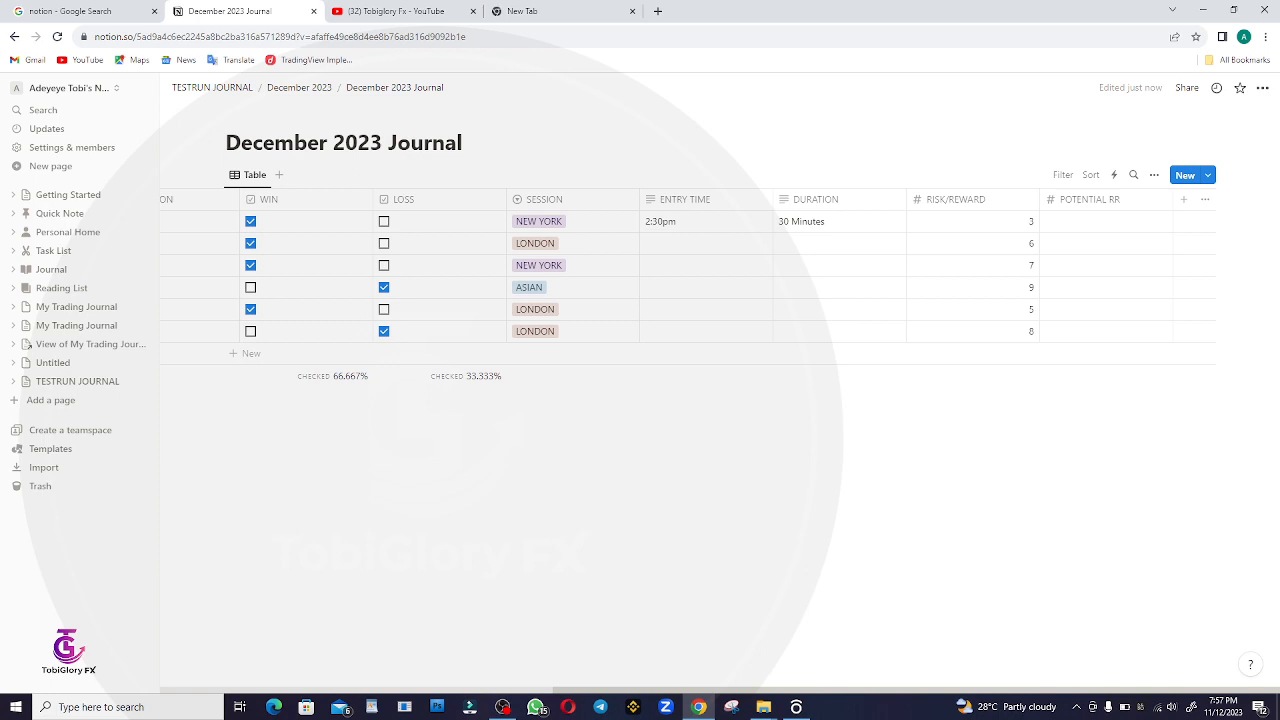
Enter POTENTIAL RR values of 7, 5 and 6 for rows 1 to 3.
left_click(1106, 222)
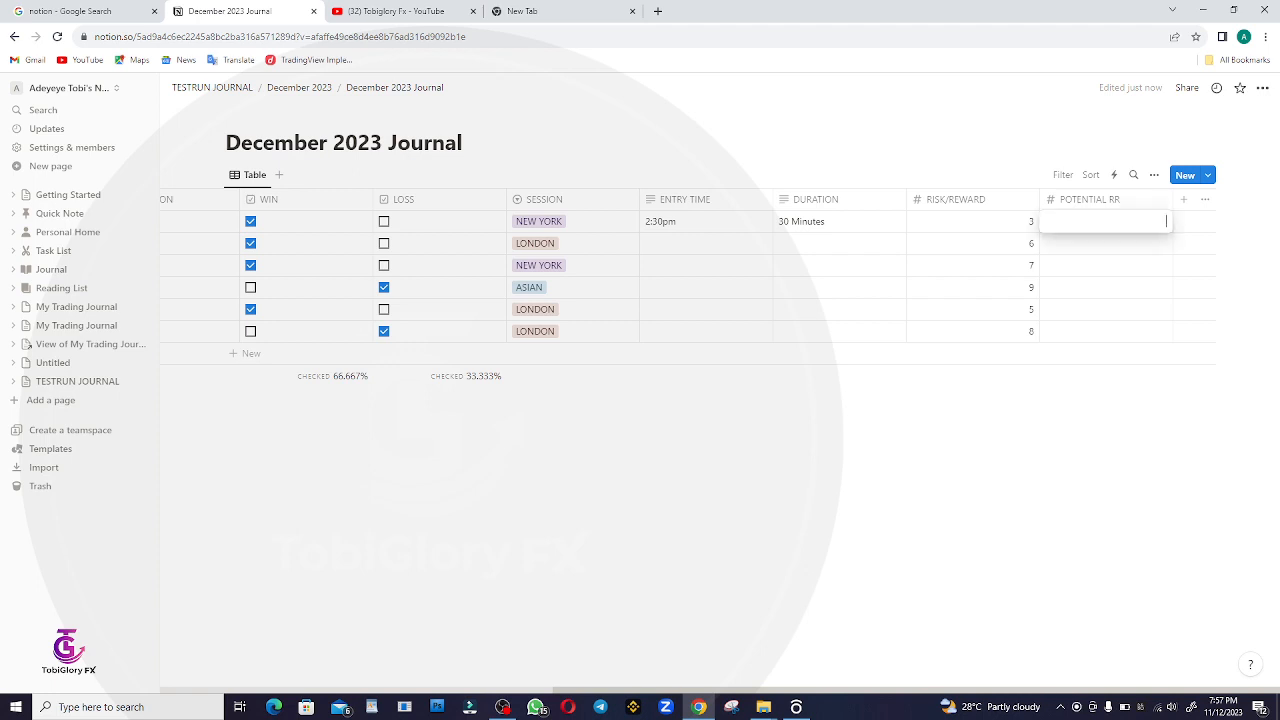
key("Return")
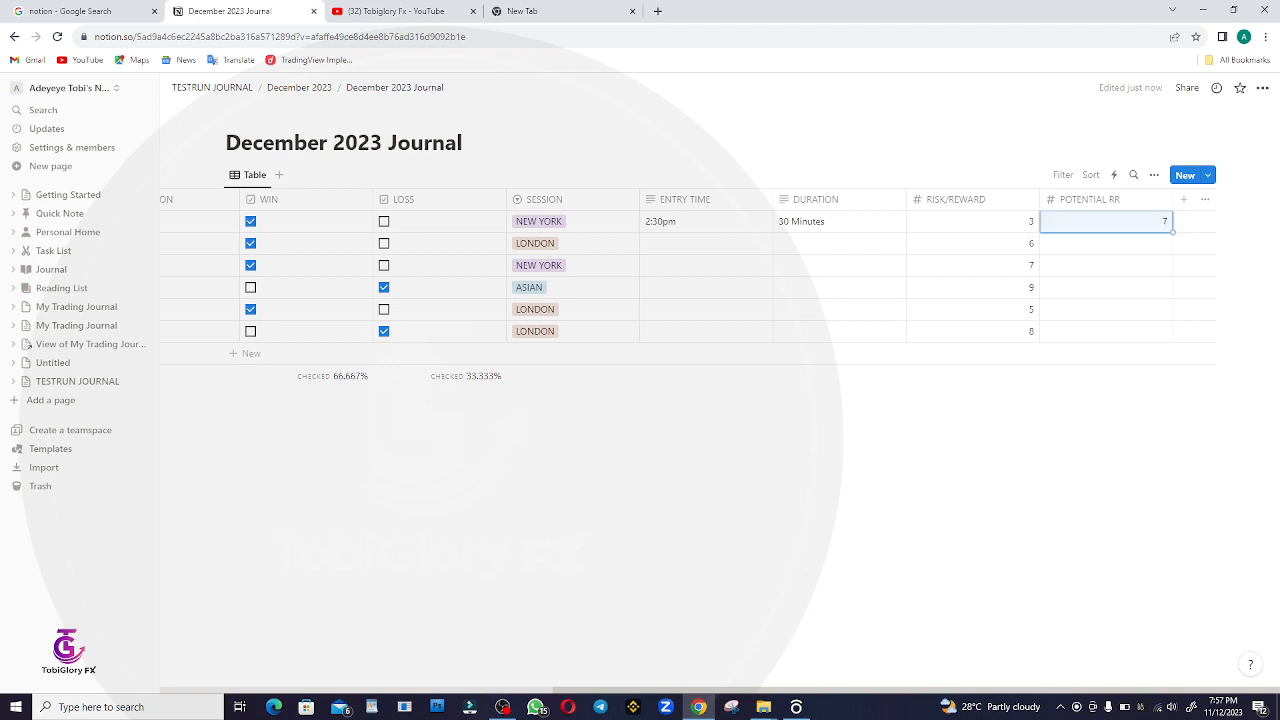
left_click(1106, 243)
left_click(1106, 265)
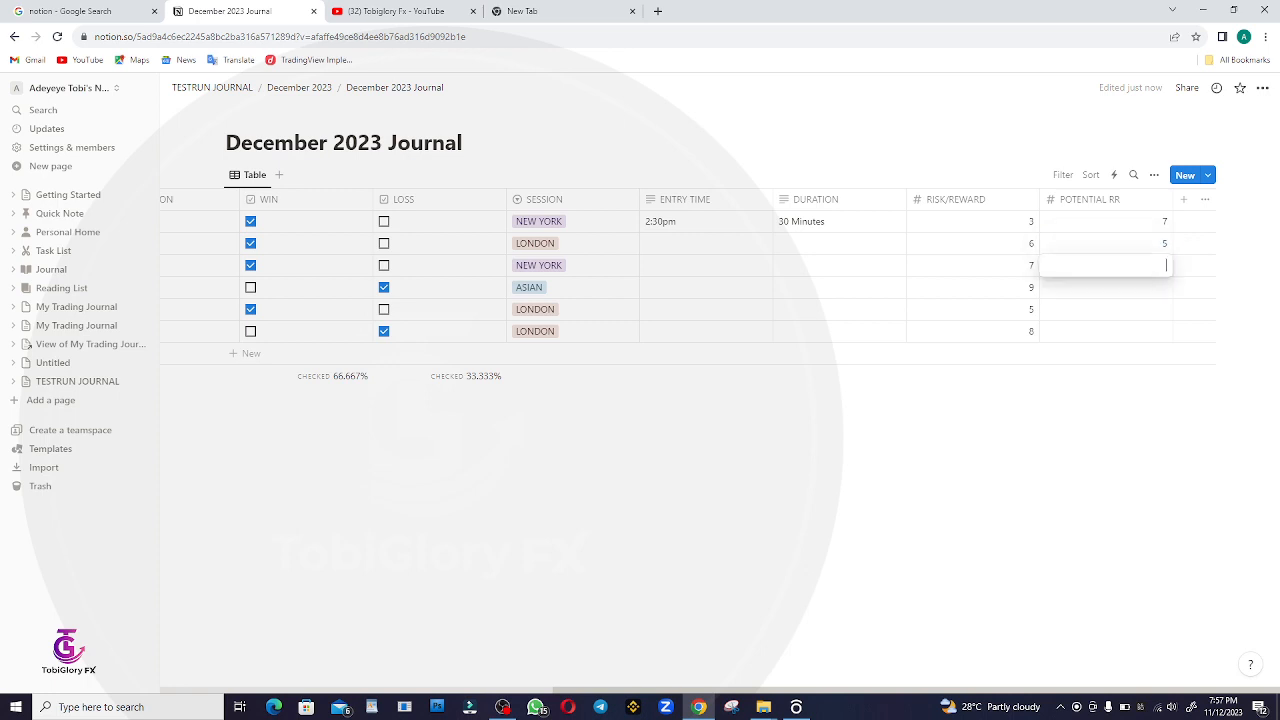
type("6")
key("Return")
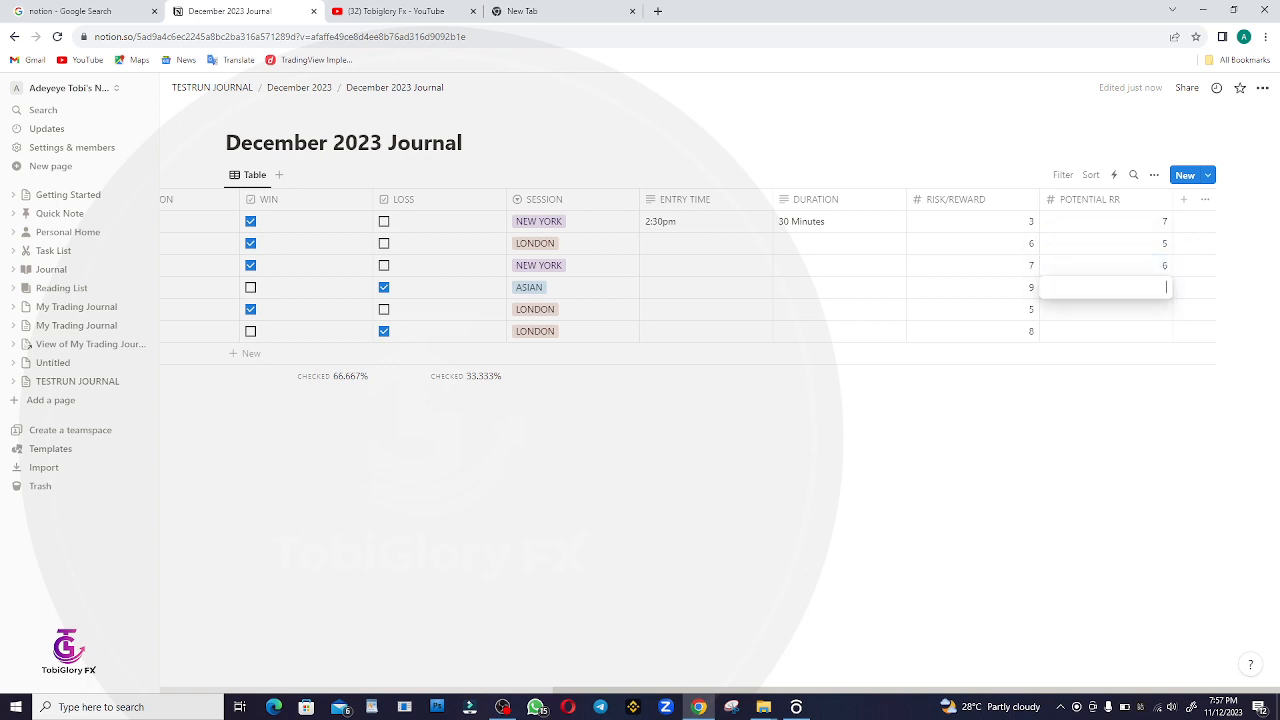
Enter POTENTIAL RR values of 7, 8 and 10 for rows 4 to 6.
key("Return")
left_click(1106, 309)
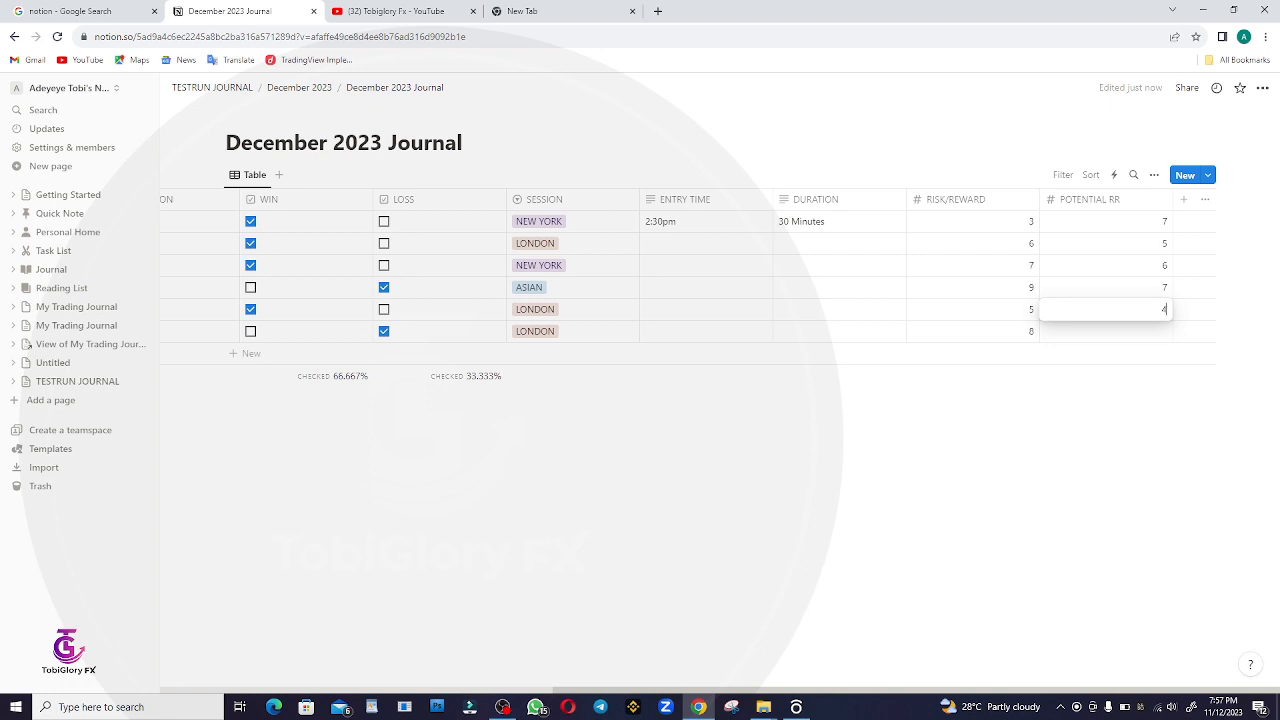
key("Return")
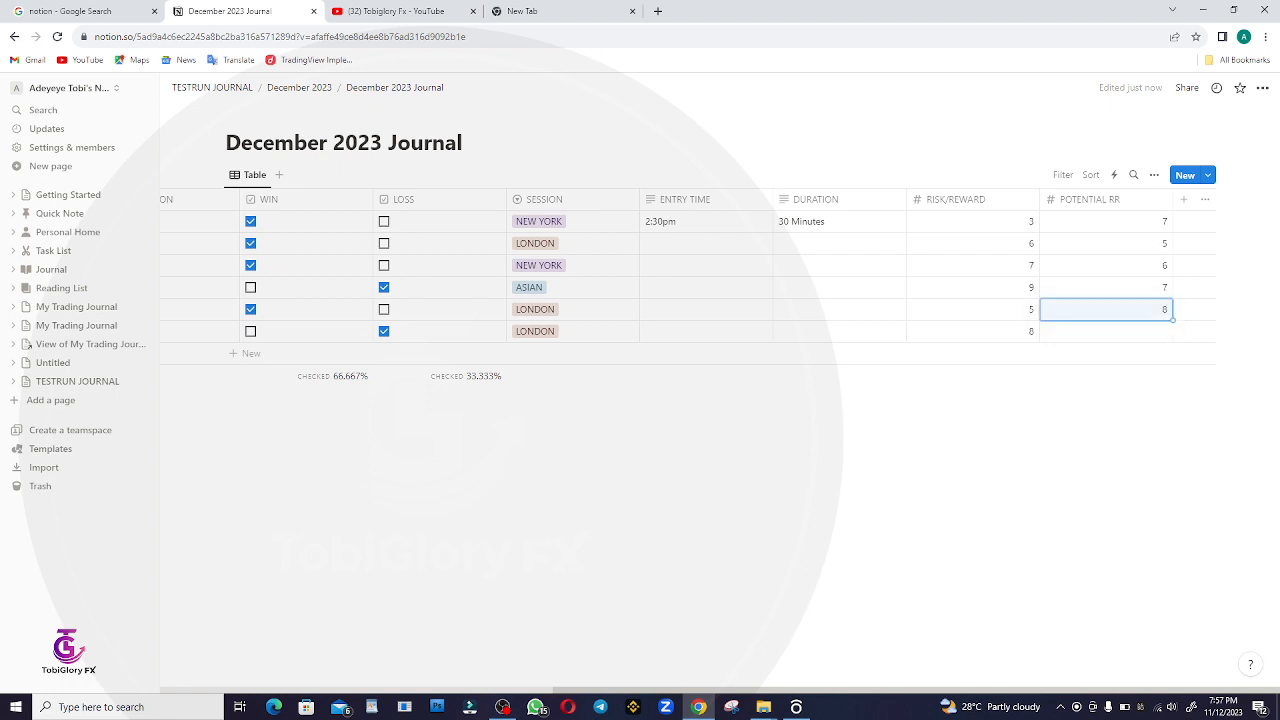
left_click(1106, 331)
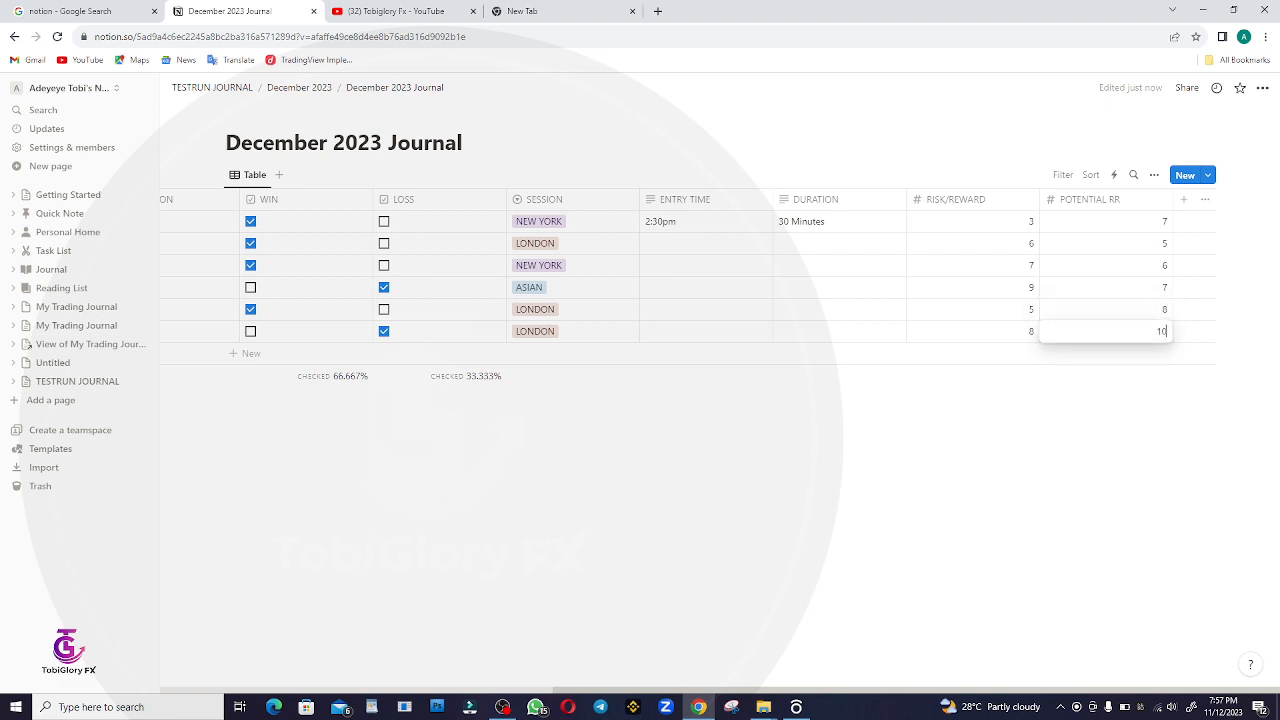
key("Return")
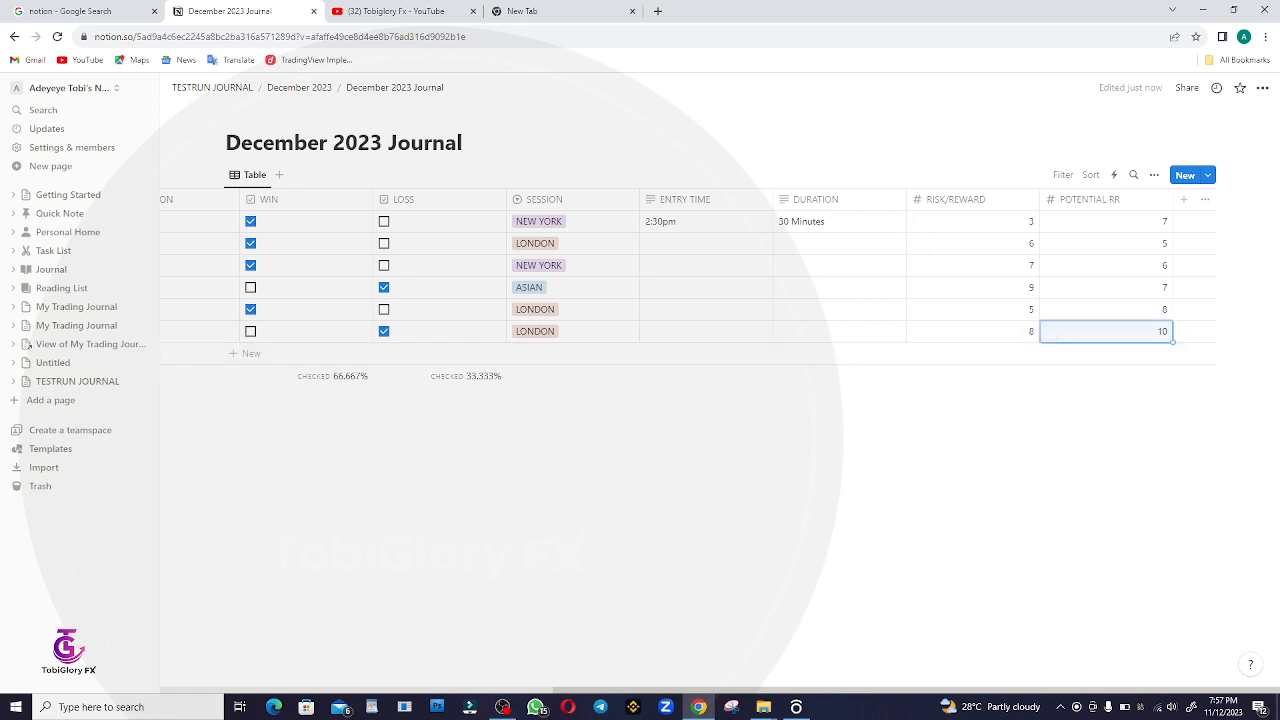
Set the RISK/REWARD value of the losing ASIAN trade in row 4 to -1, keeping its LOSS box checked.
left_click(384, 288)
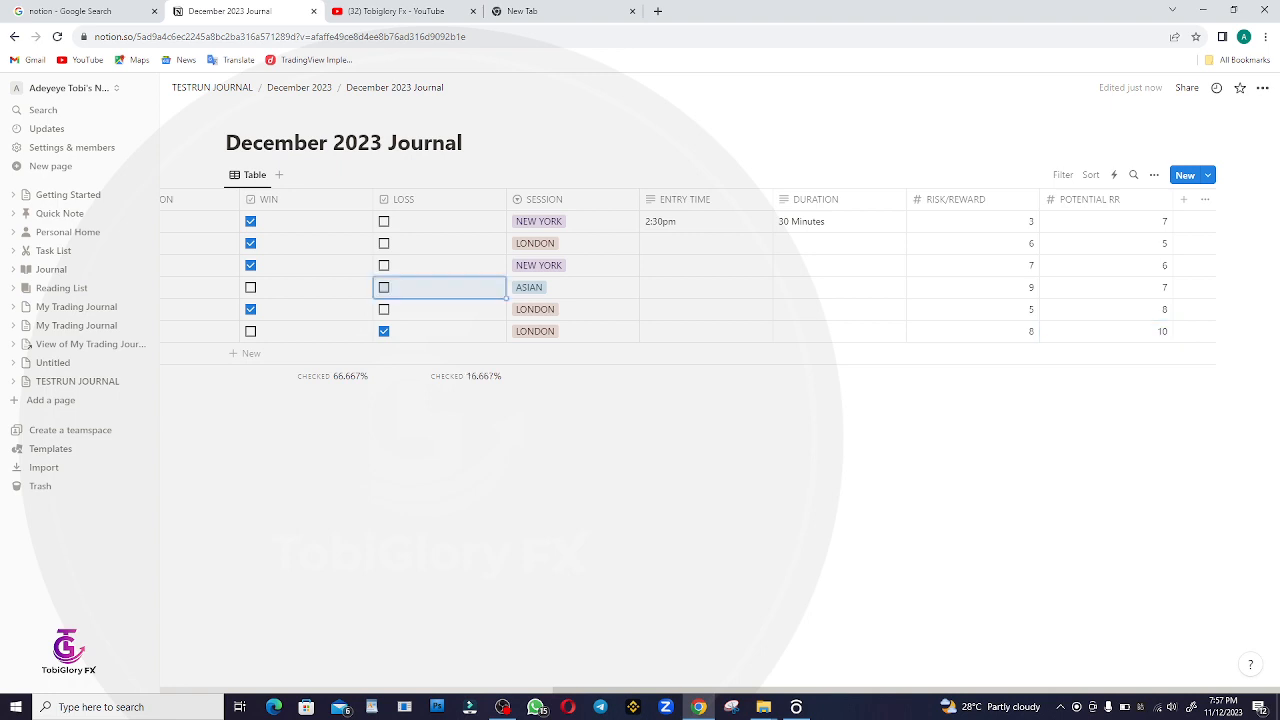
left_click(384, 287)
left_click(919, 287)
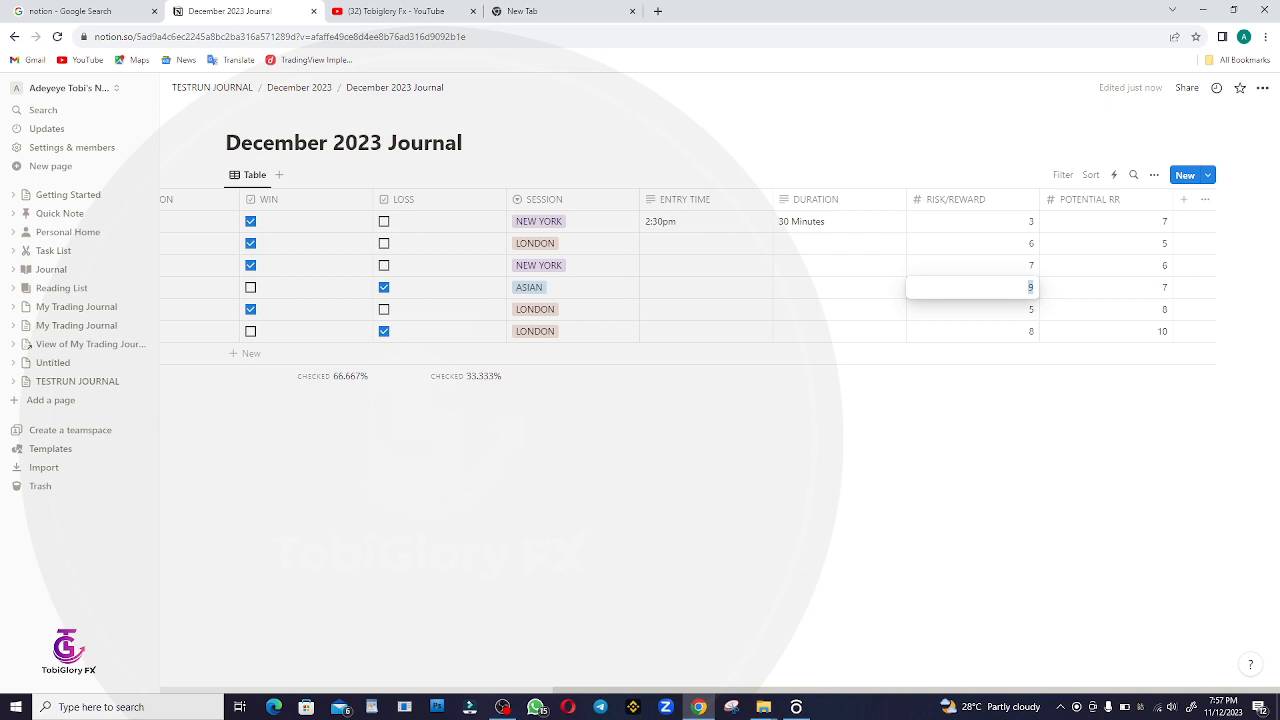
type("-1")
left_click(972, 331)
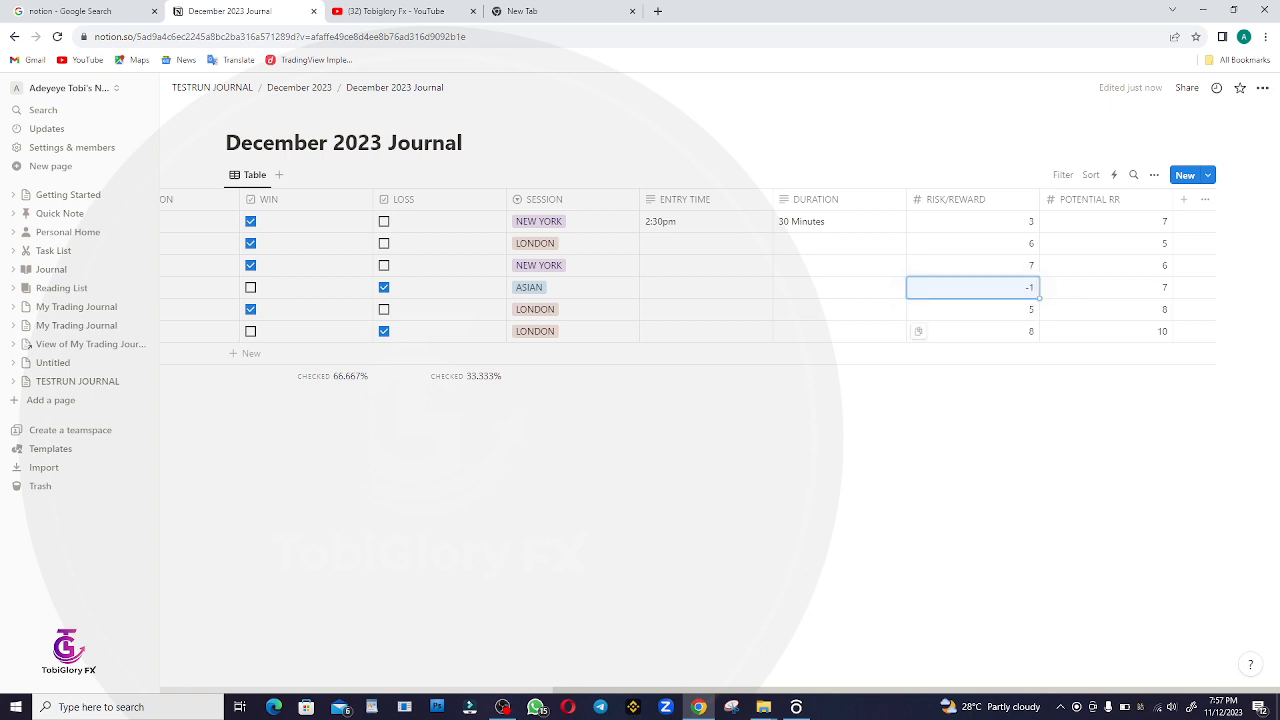
Set the RISK/REWARD value of the losing trade in row 6 to -1 and calculate the column's Sum.
left_click(972, 331)
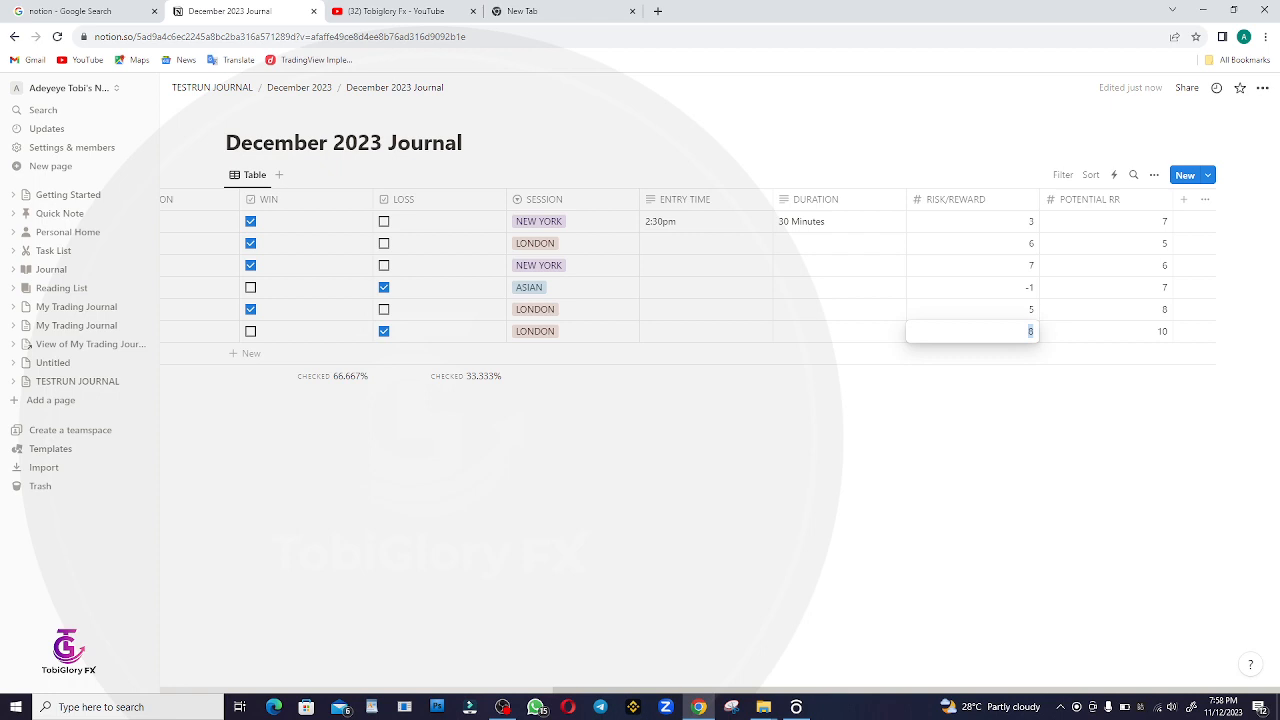
left_click(1029, 331)
key("Delete")
type("-1")
key("Return")
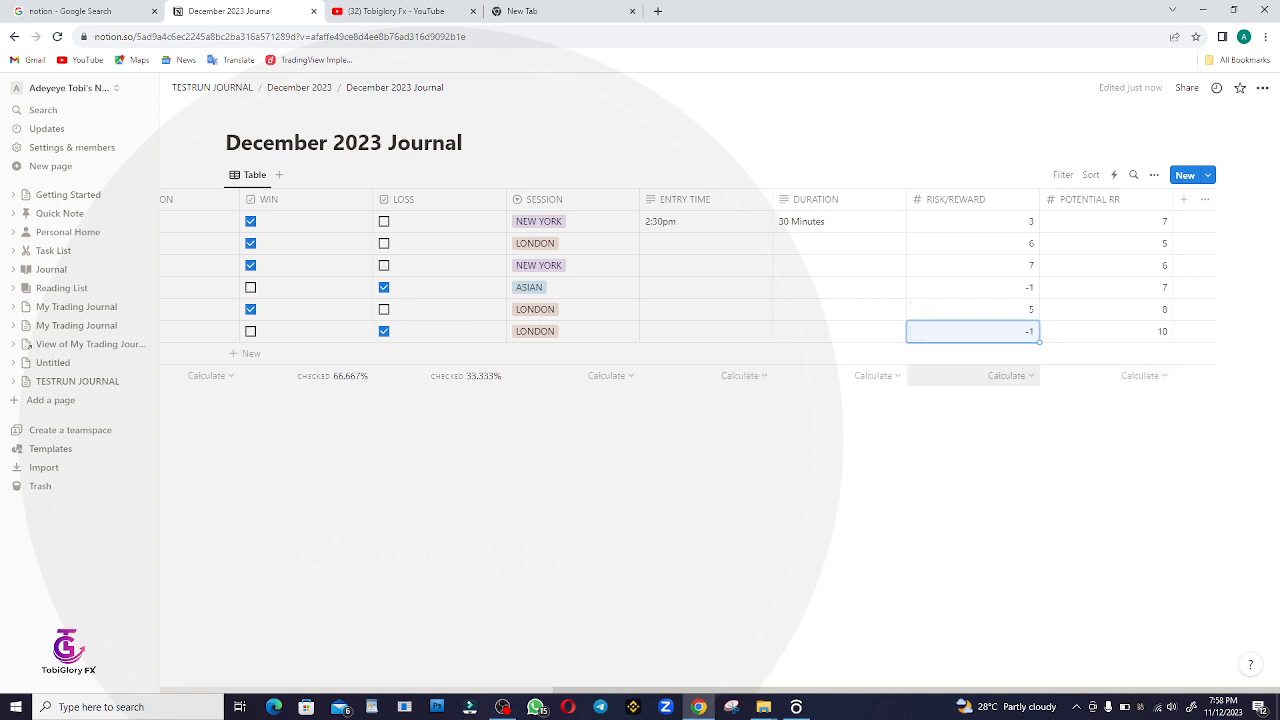
left_click(1006, 375)
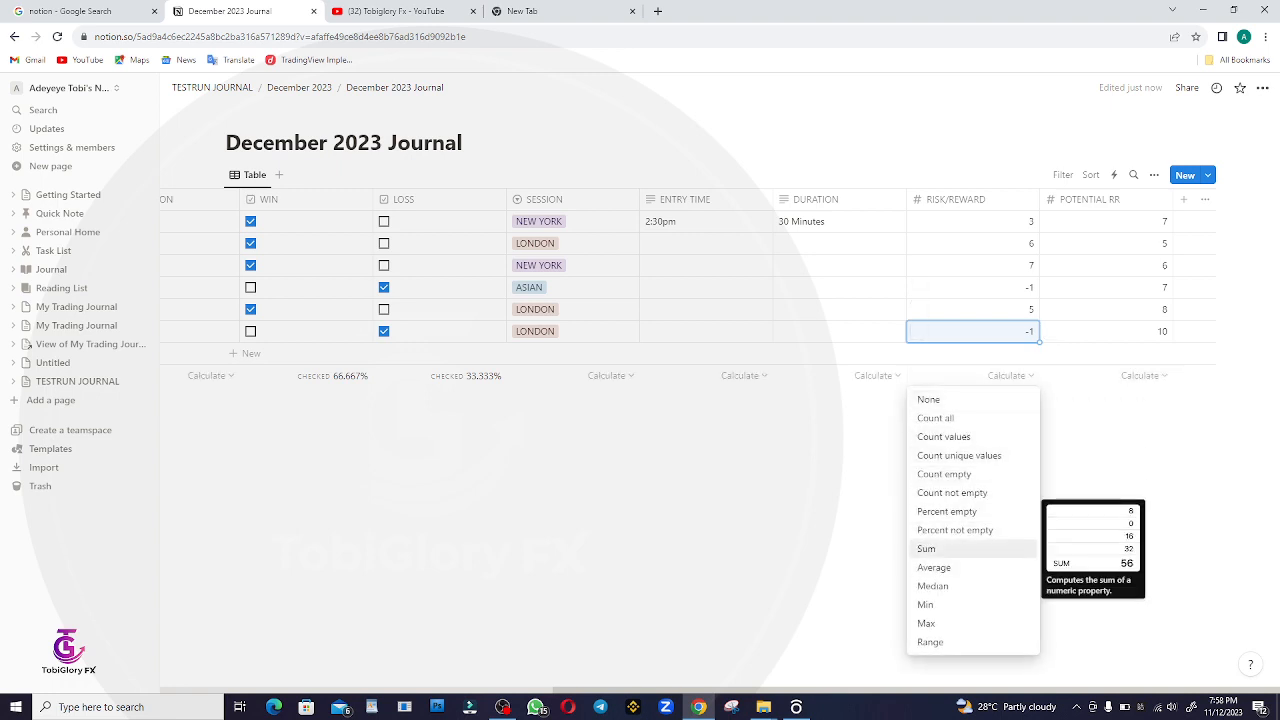
left_click(960, 548)
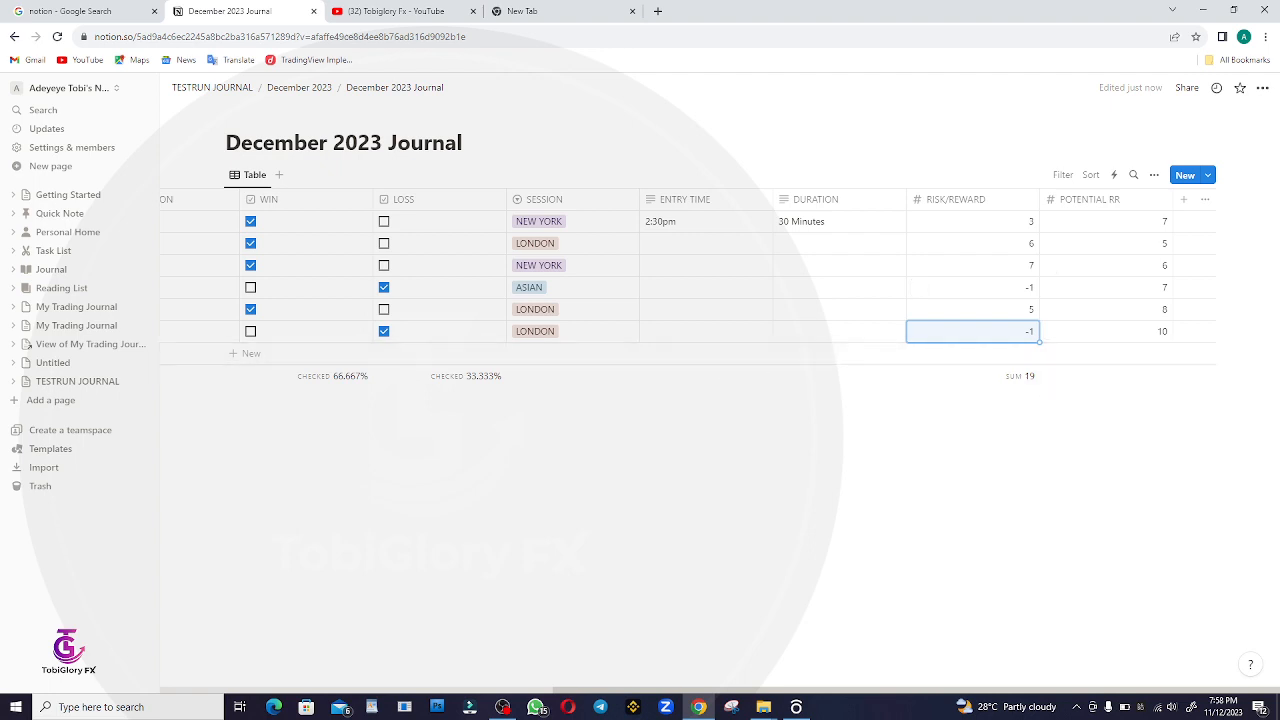
Add a new property named NEWS to the journal table and set its type to Multi-select.
left_click(1183, 199)
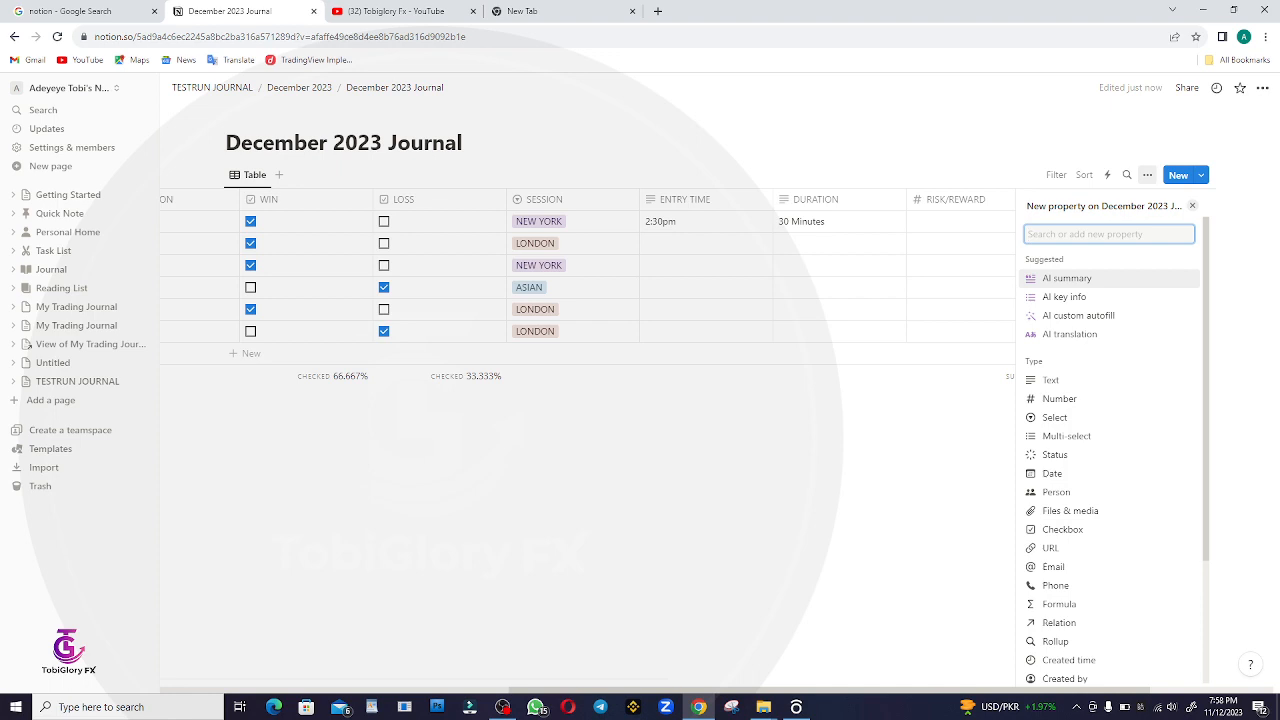
type("NEWS")
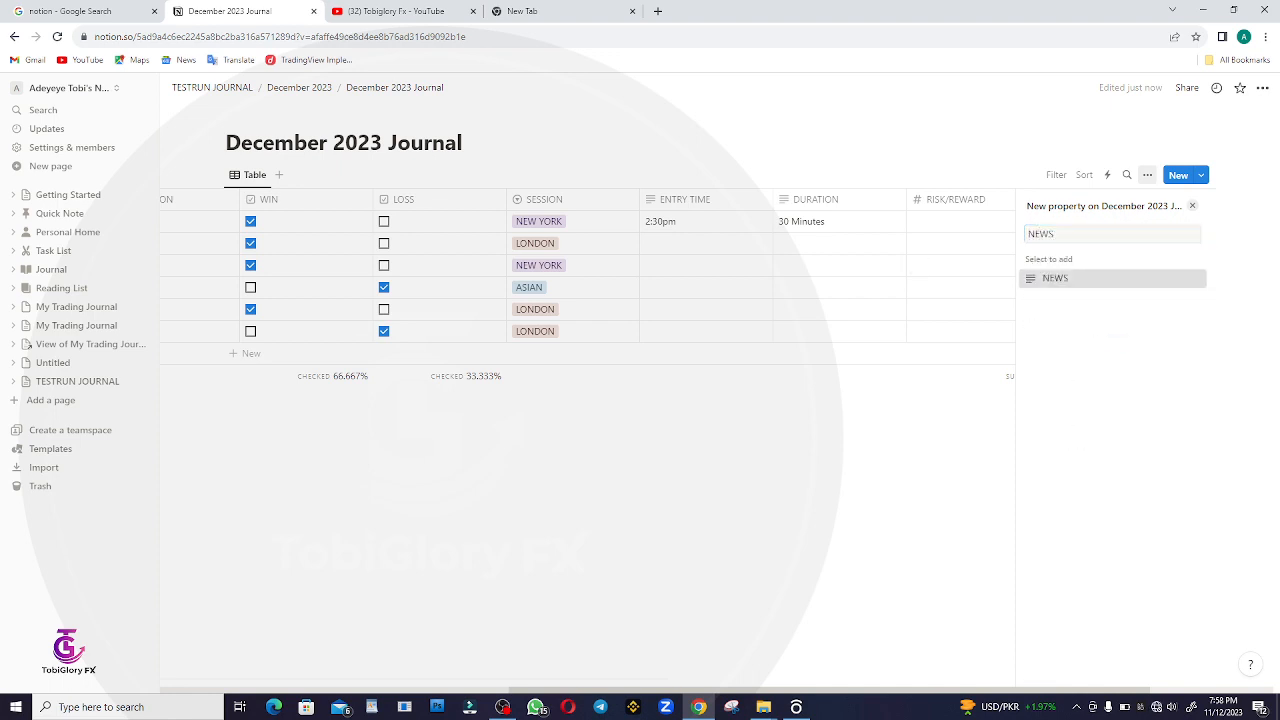
key("Return")
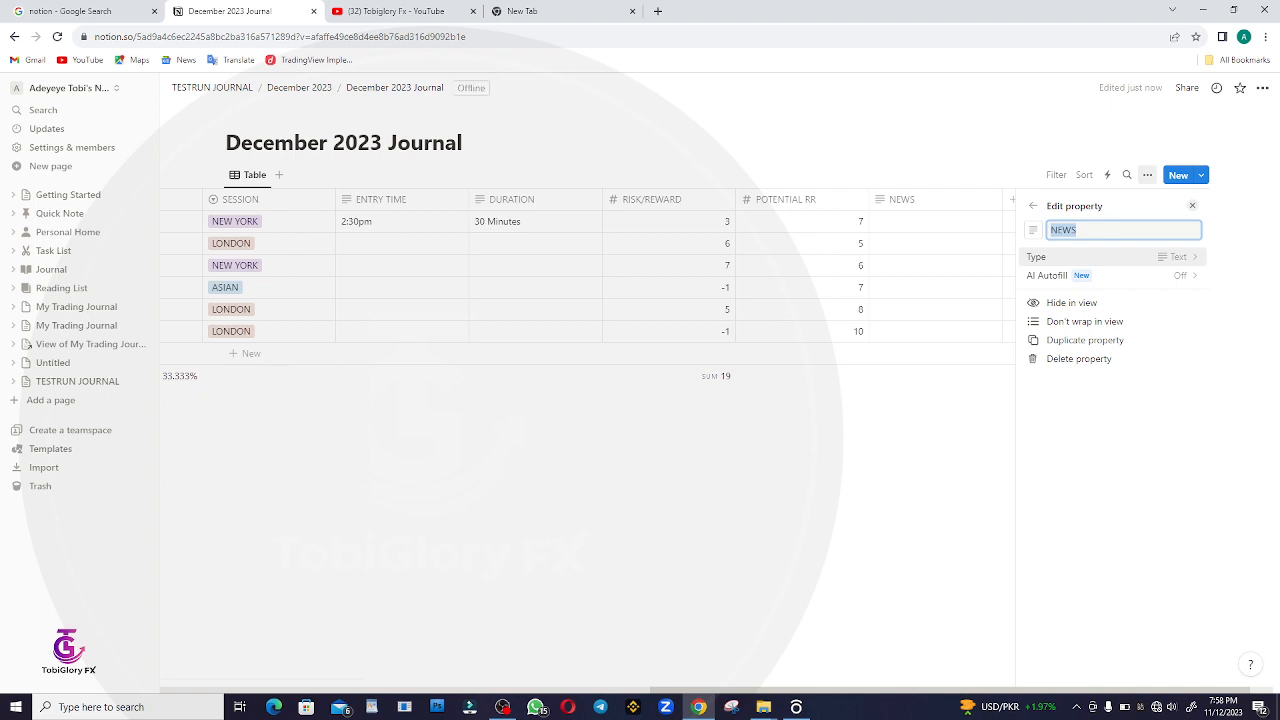
left_click(1112, 257)
left_click(1090, 436)
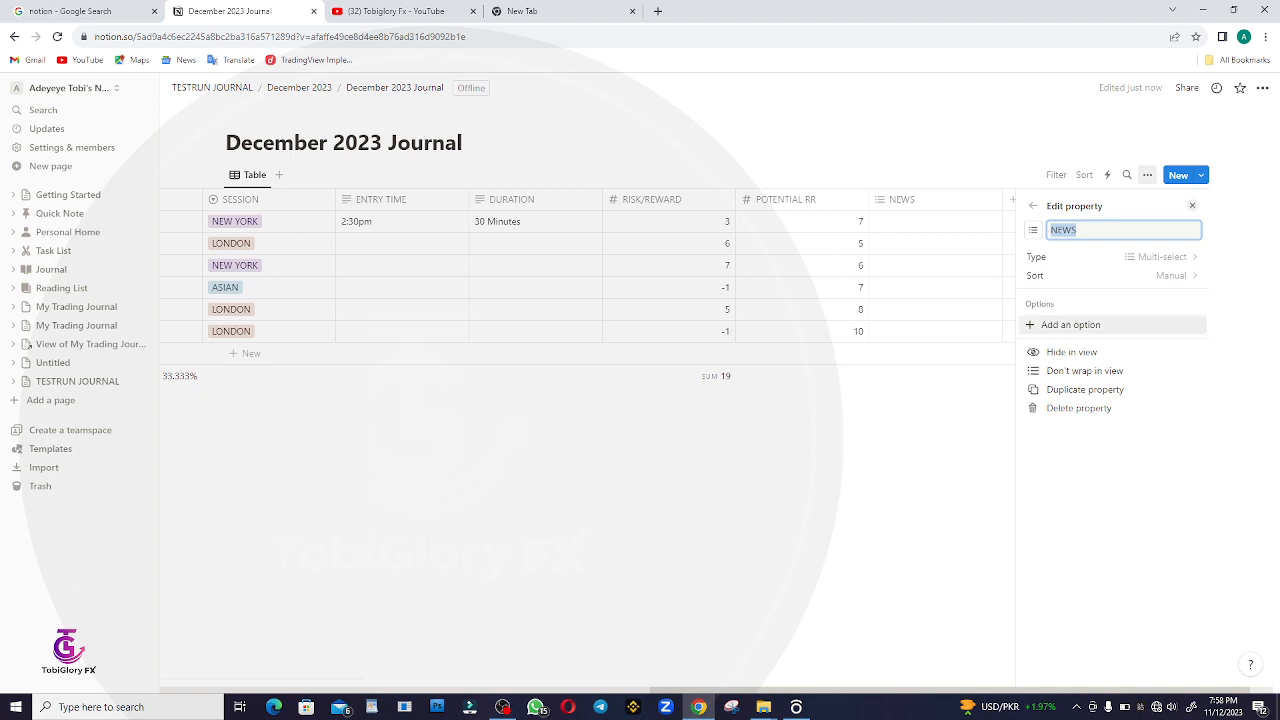
Add the options FOMC, CPI and PPI to the NEWS property.
left_click(1070, 324)
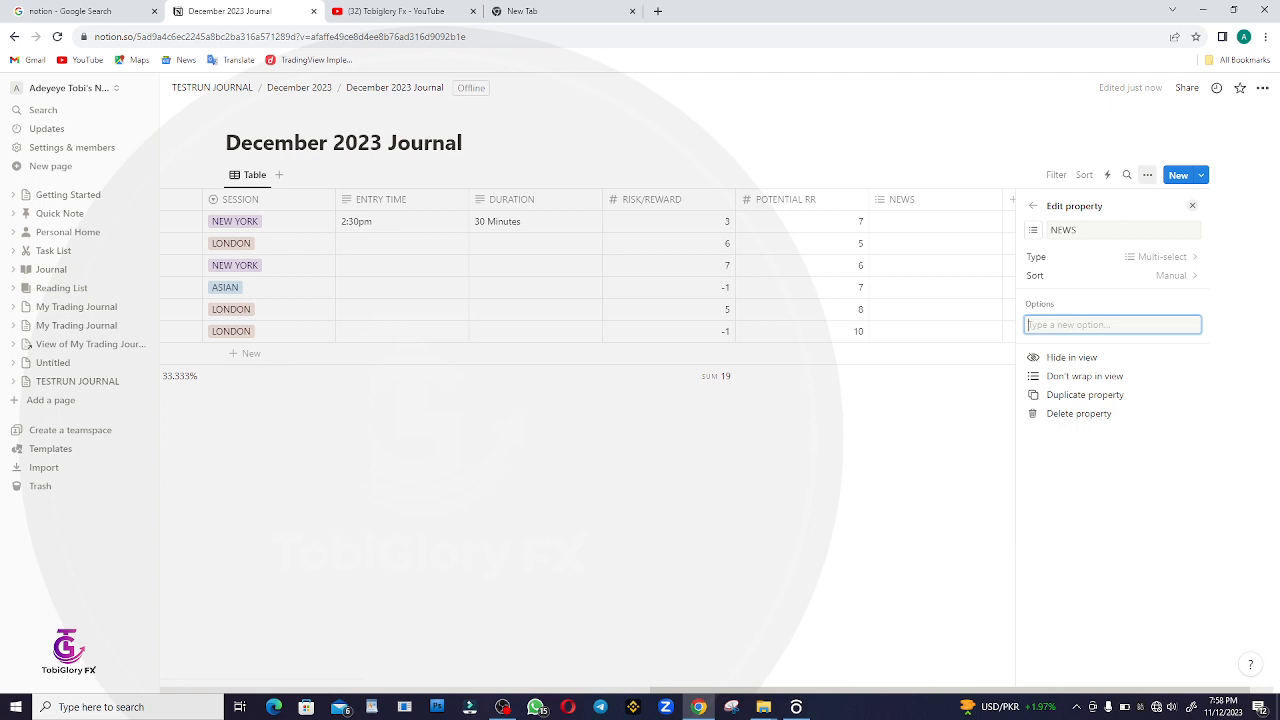
type("FOMC")
key("Return")
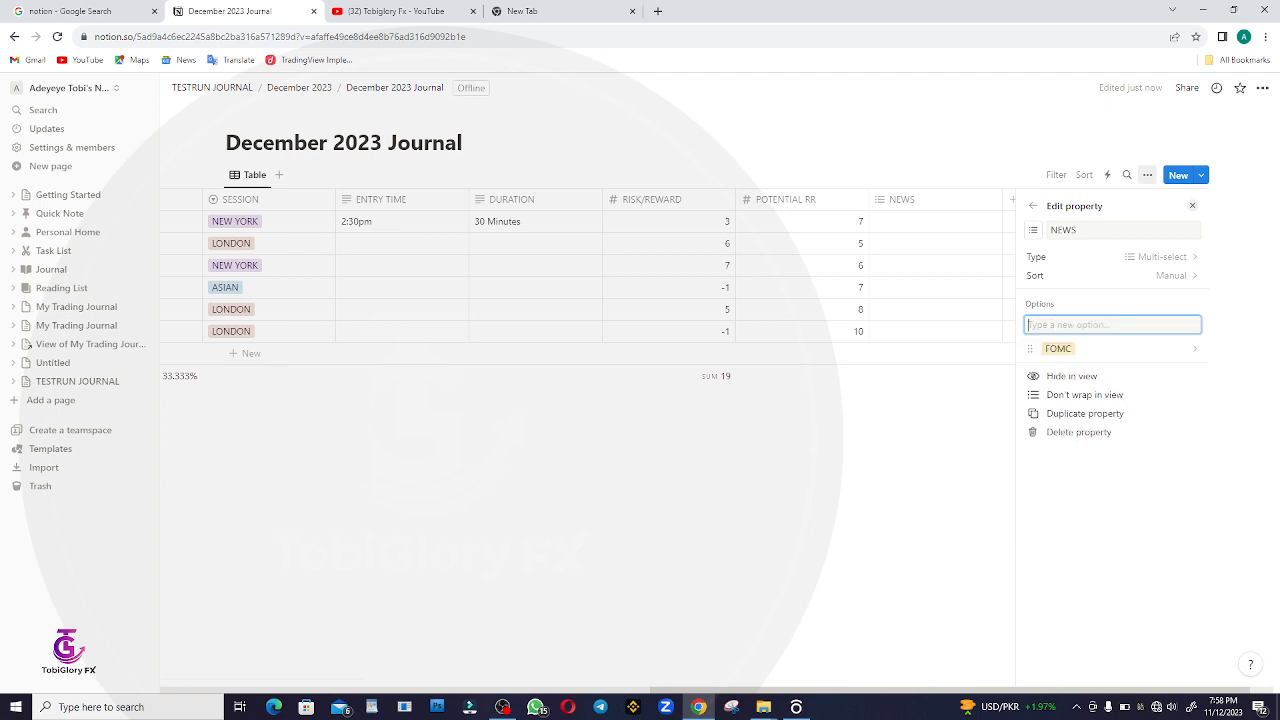
type("CPI")
key("Return")
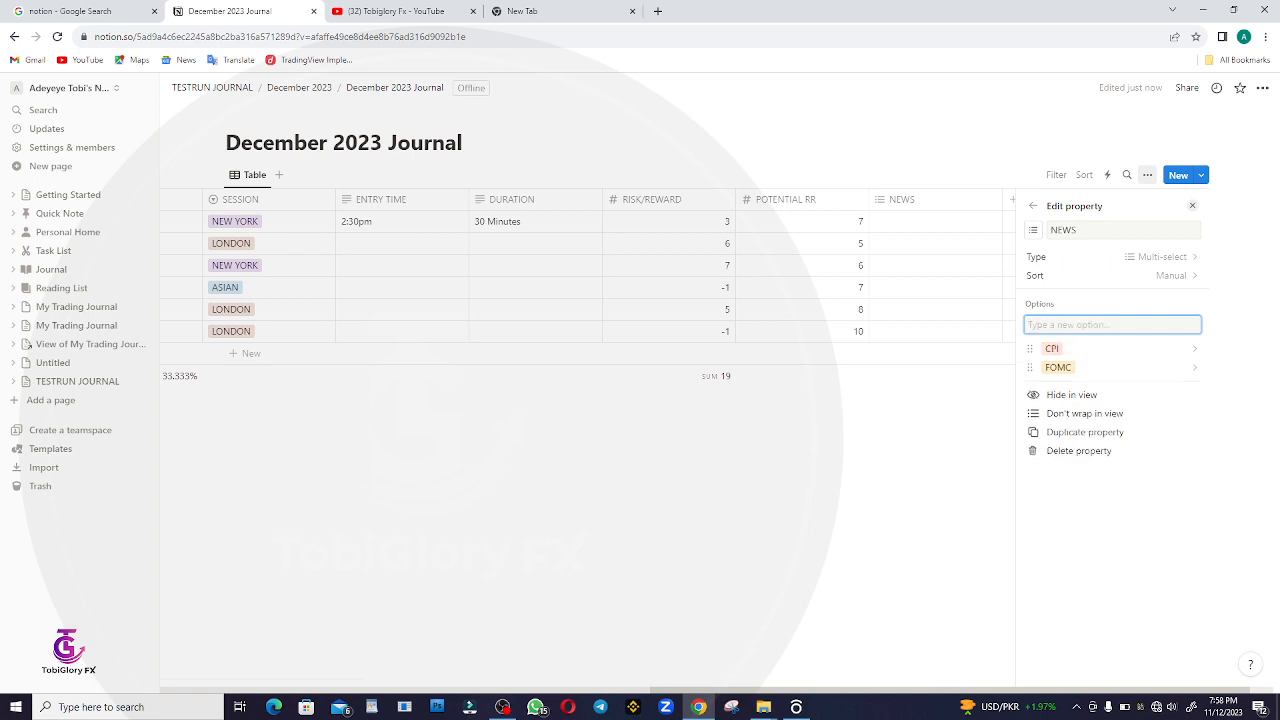
type("PPI")
key("Return")
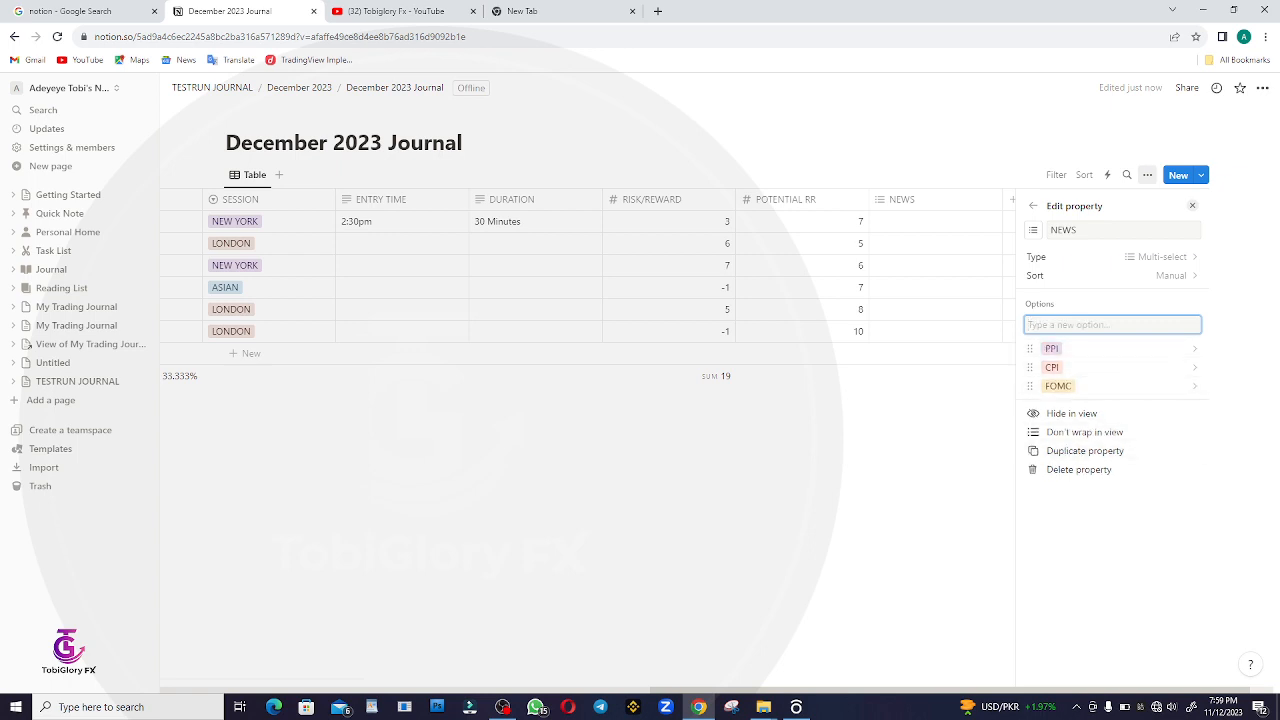
Rename the PPI option of the NEWS property to NFP and close the property settings.
right_click(1040, 350)
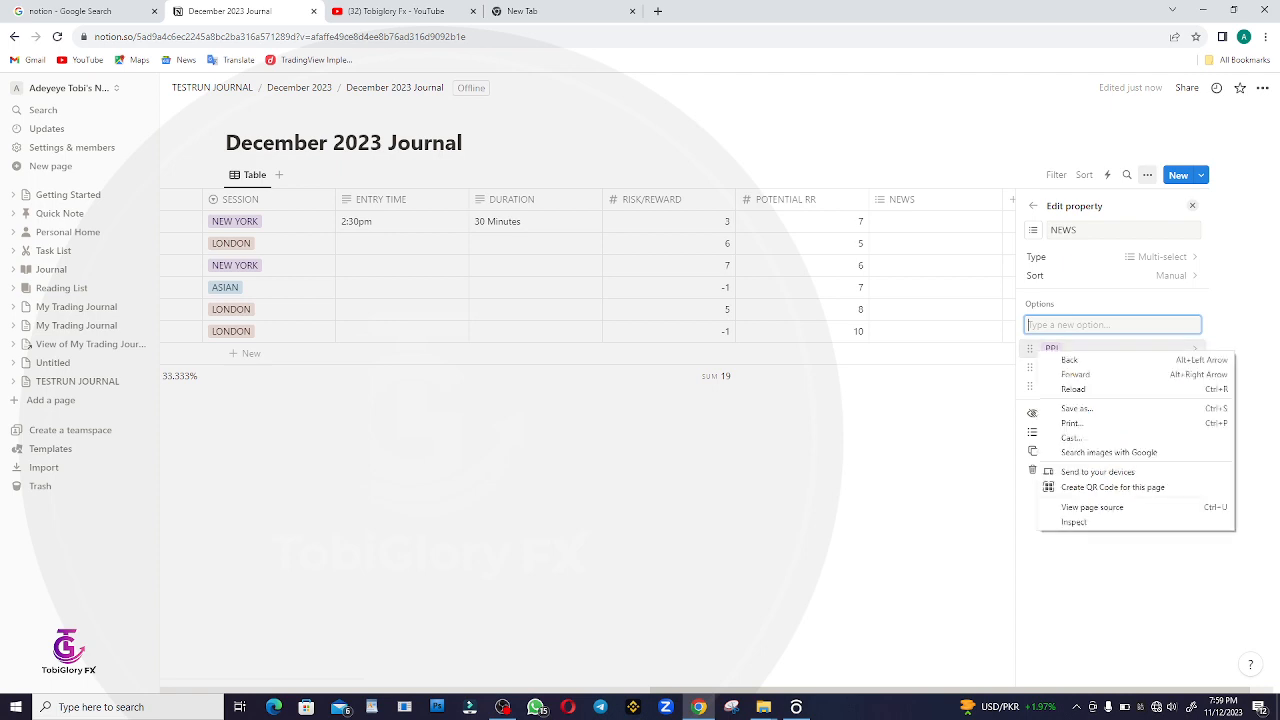
left_click(1040, 349)
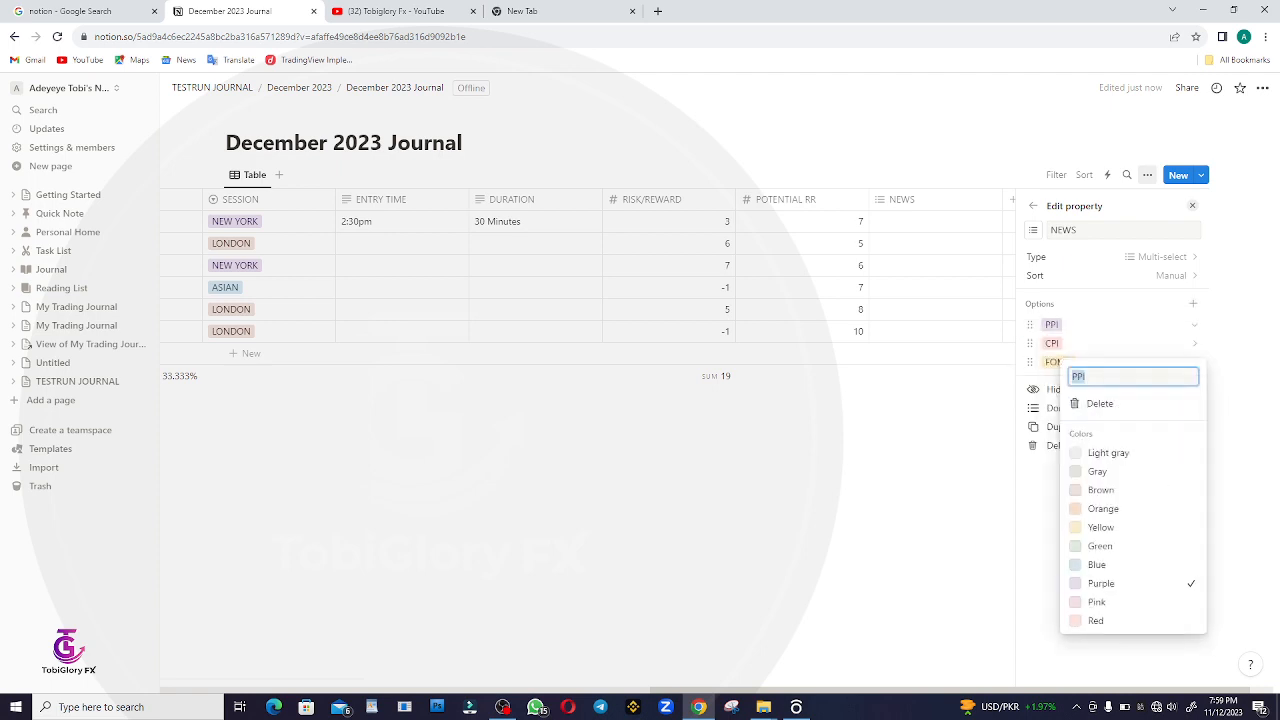
type("NFP")
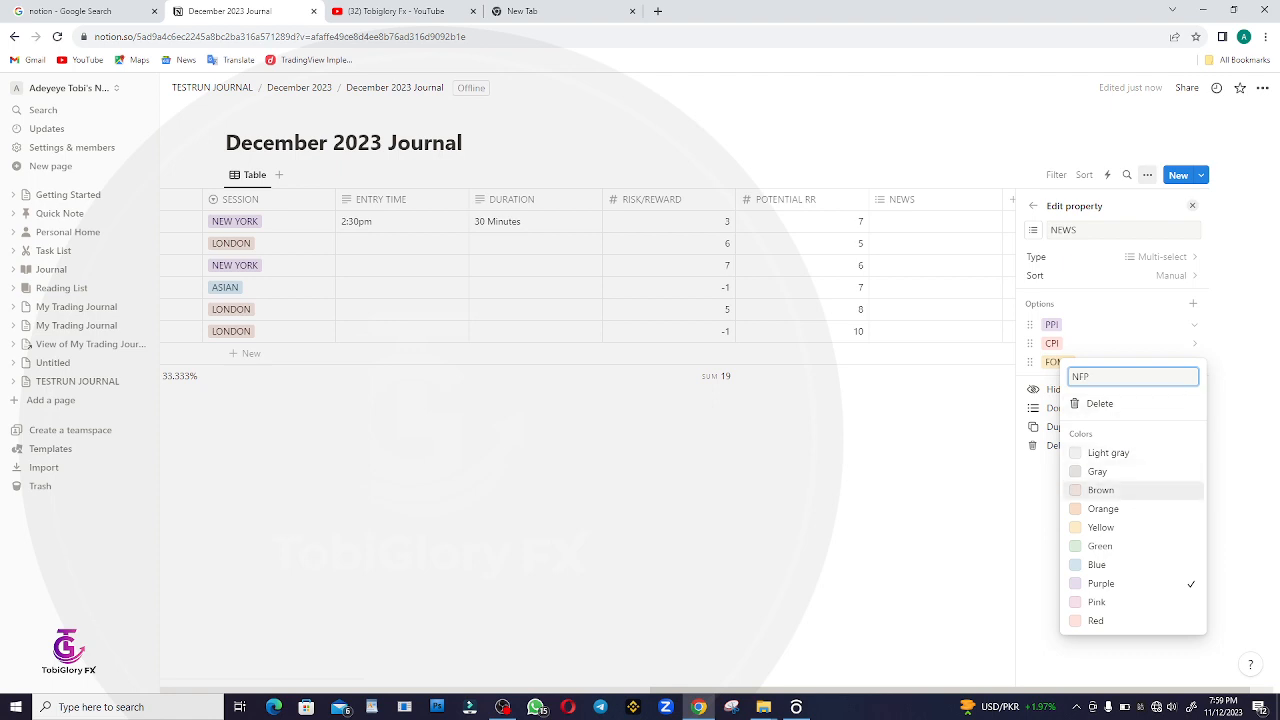
key("Return")
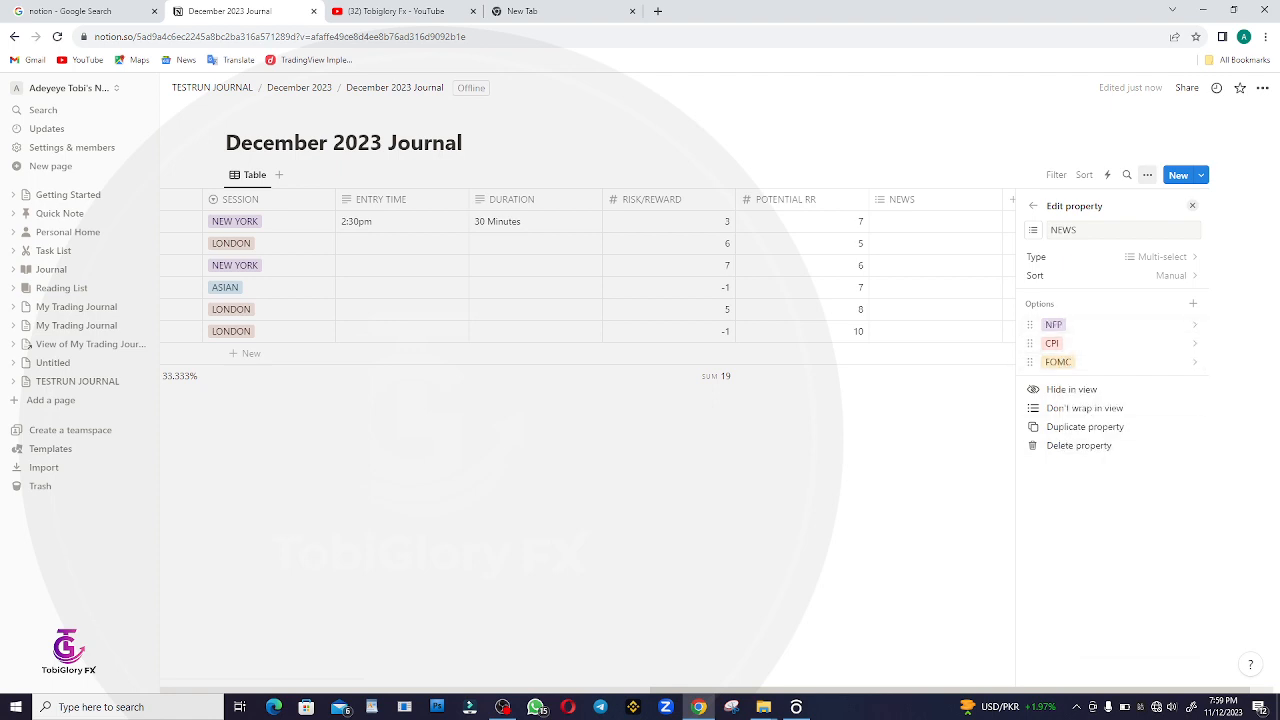
key("Escape")
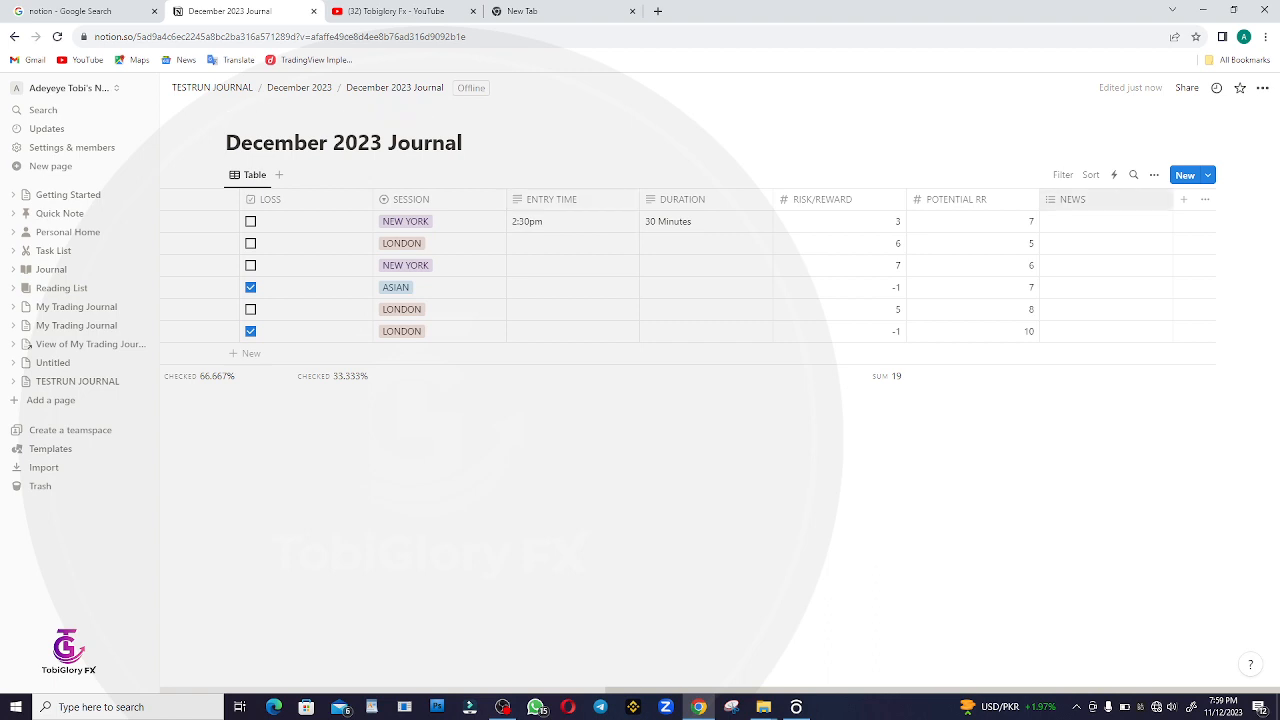
Assign the NEWS options NFP, CPI and FOMC to rows 1 to 3 respectively.
left_click(1105, 222)
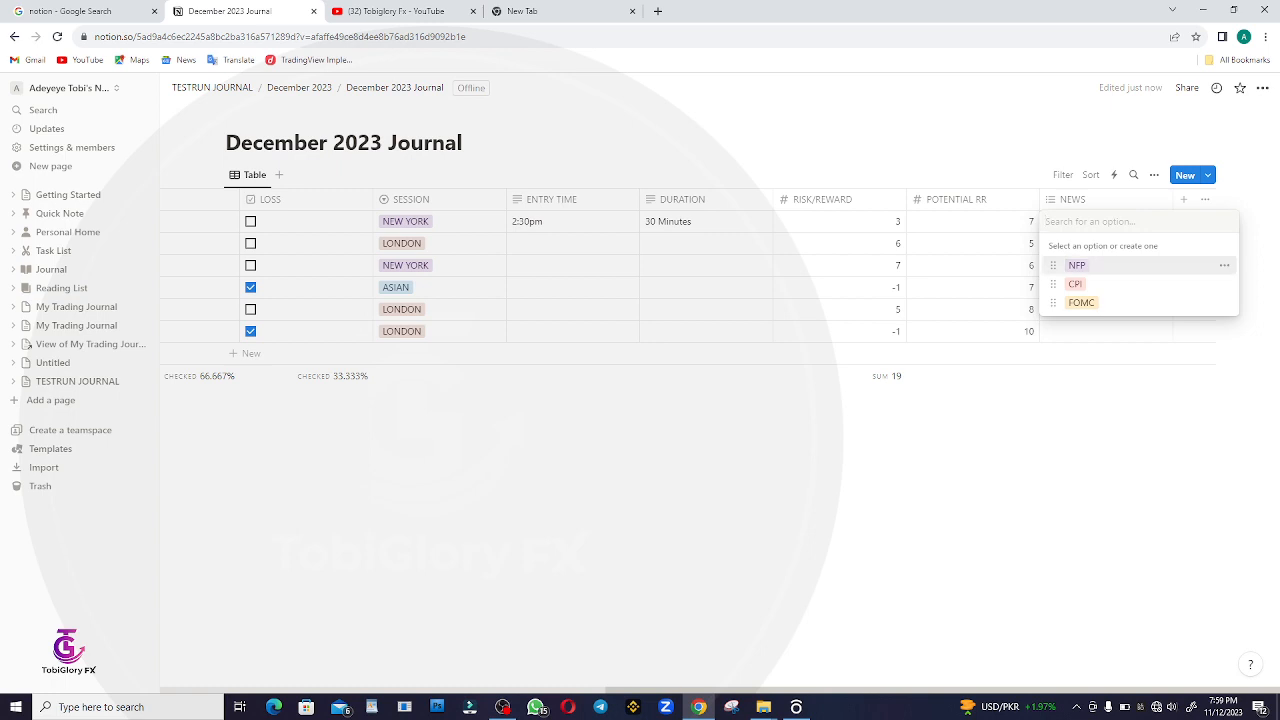
left_click(1078, 266)
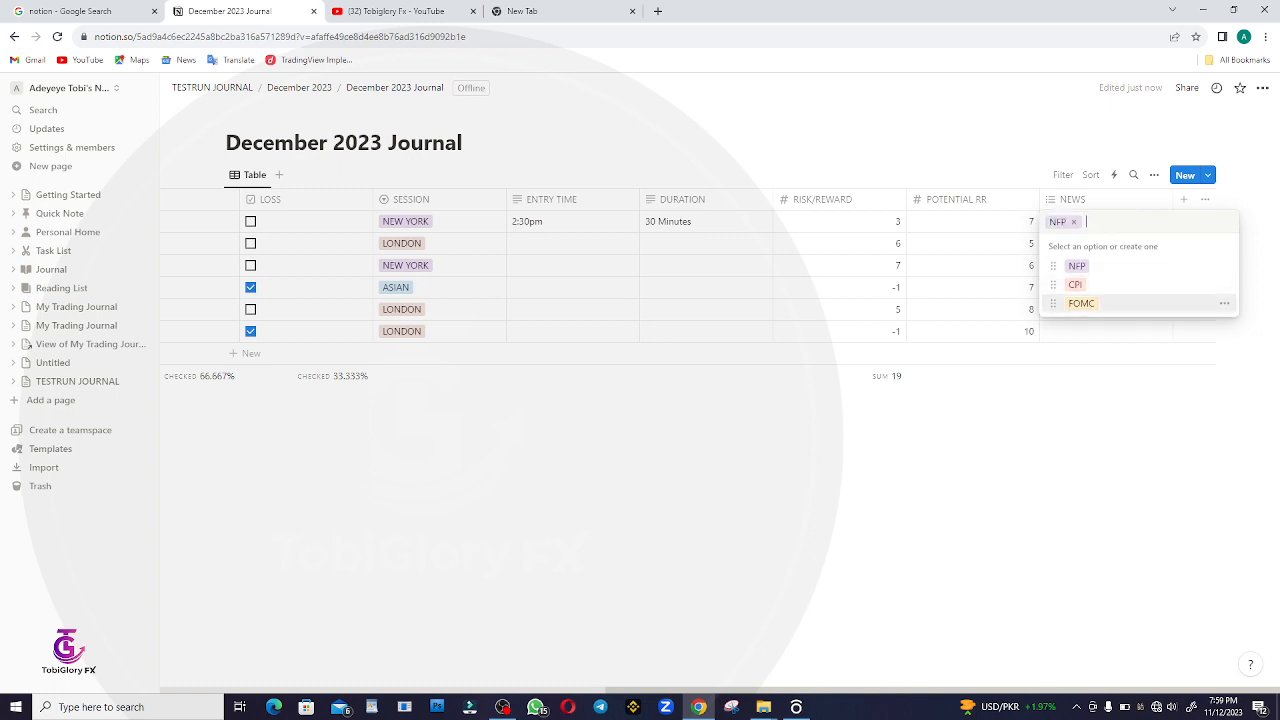
left_click(1088, 362)
left_click(1092, 244)
left_click(1078, 306)
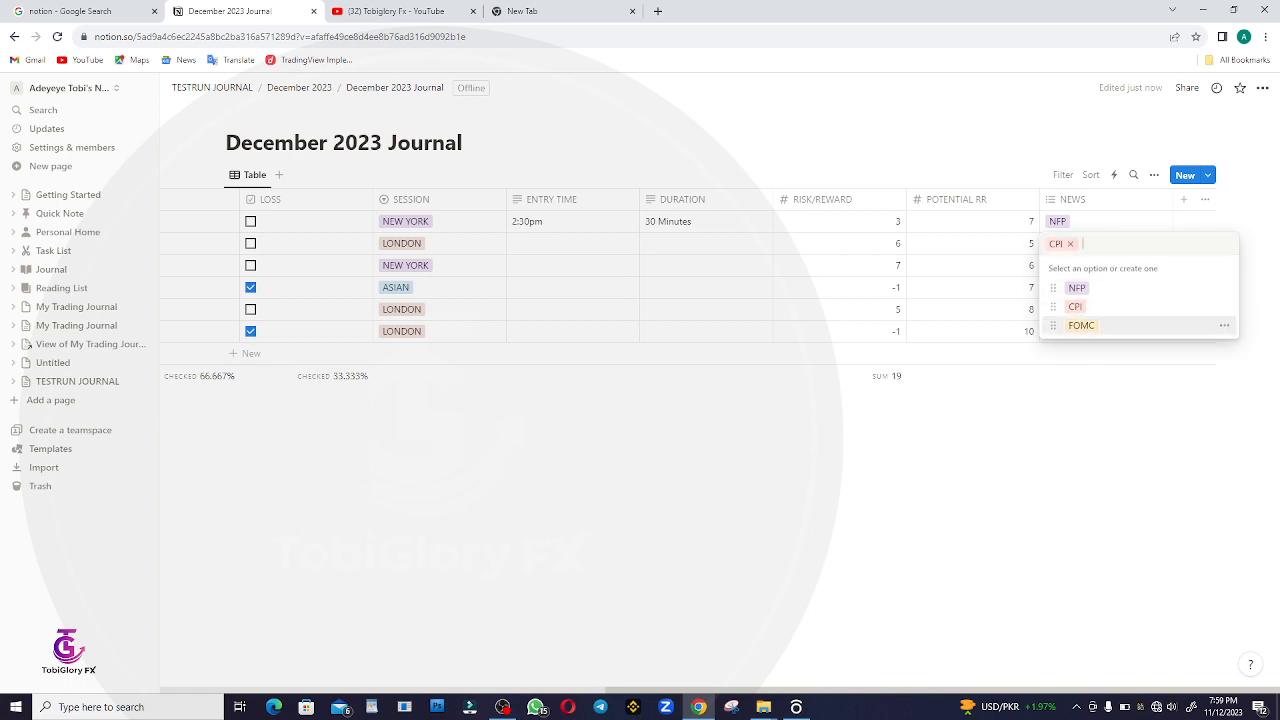
left_click(1088, 360)
left_click(1090, 266)
left_click(1081, 346)
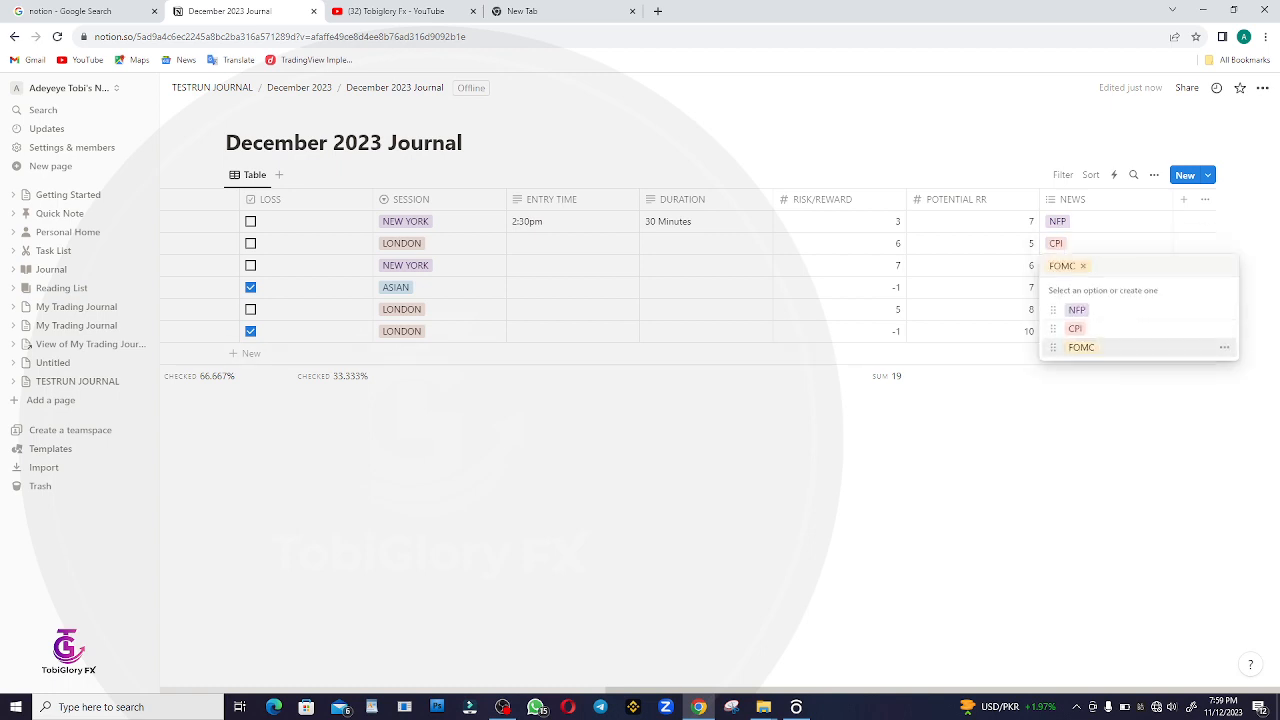
left_click(1088, 360)
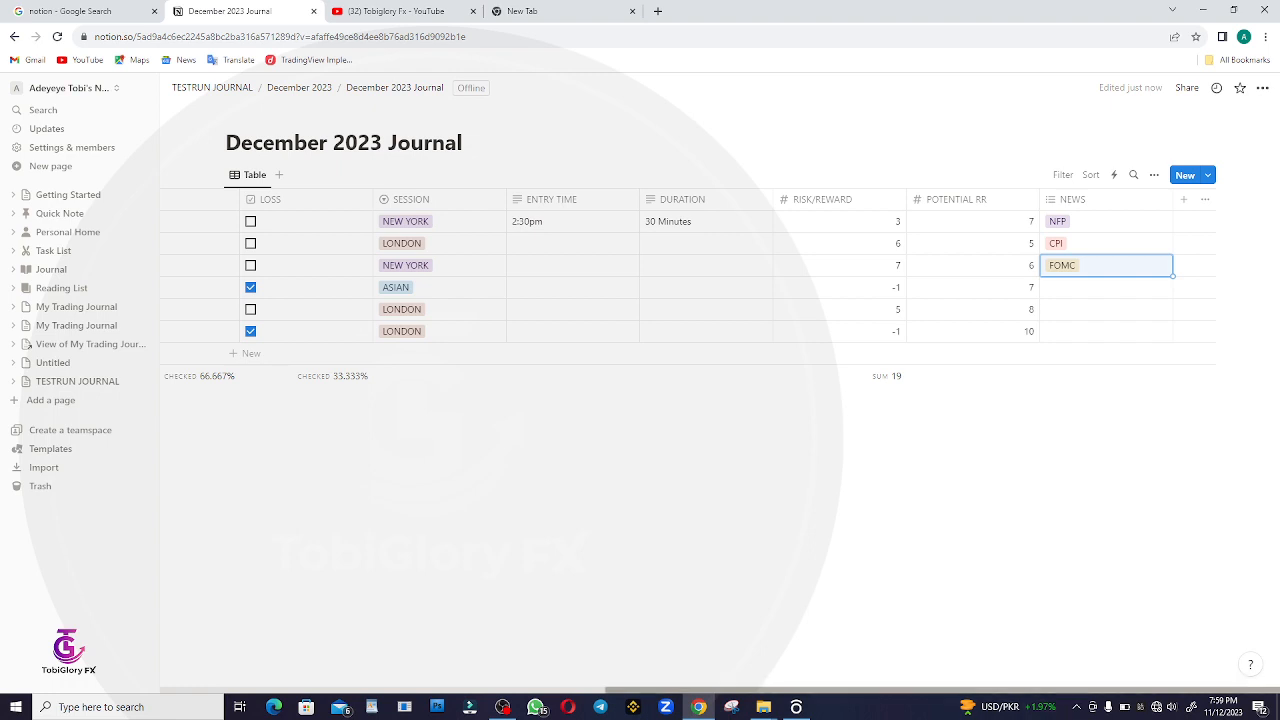
key("Escape")
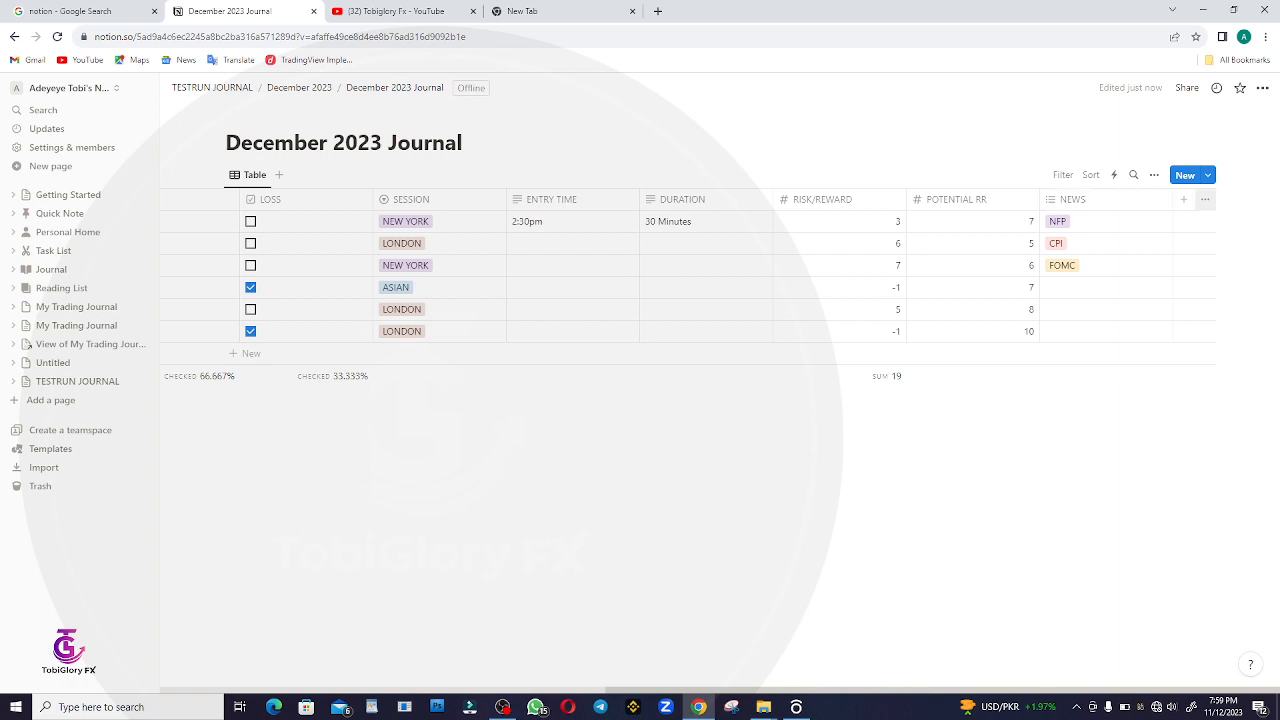
Add a new Text property named NARRATIVE to the journal table and close its settings.
left_click(1183, 199)
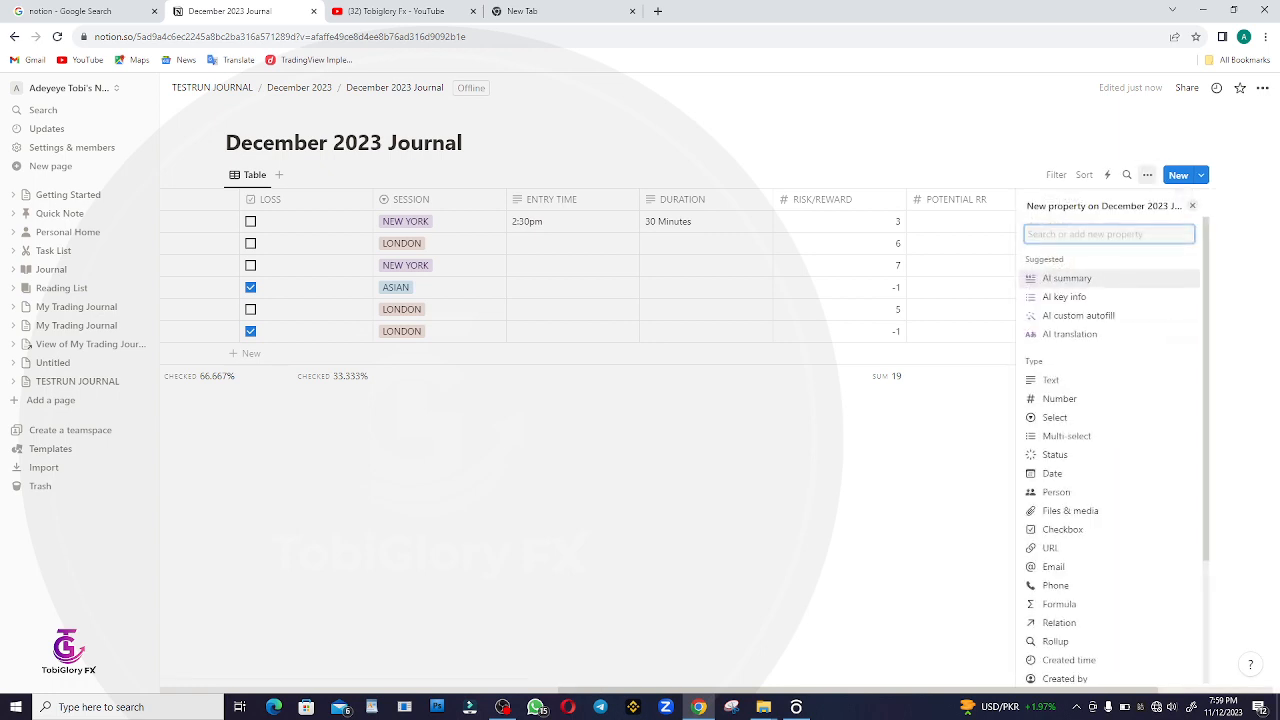
type("NARRA")
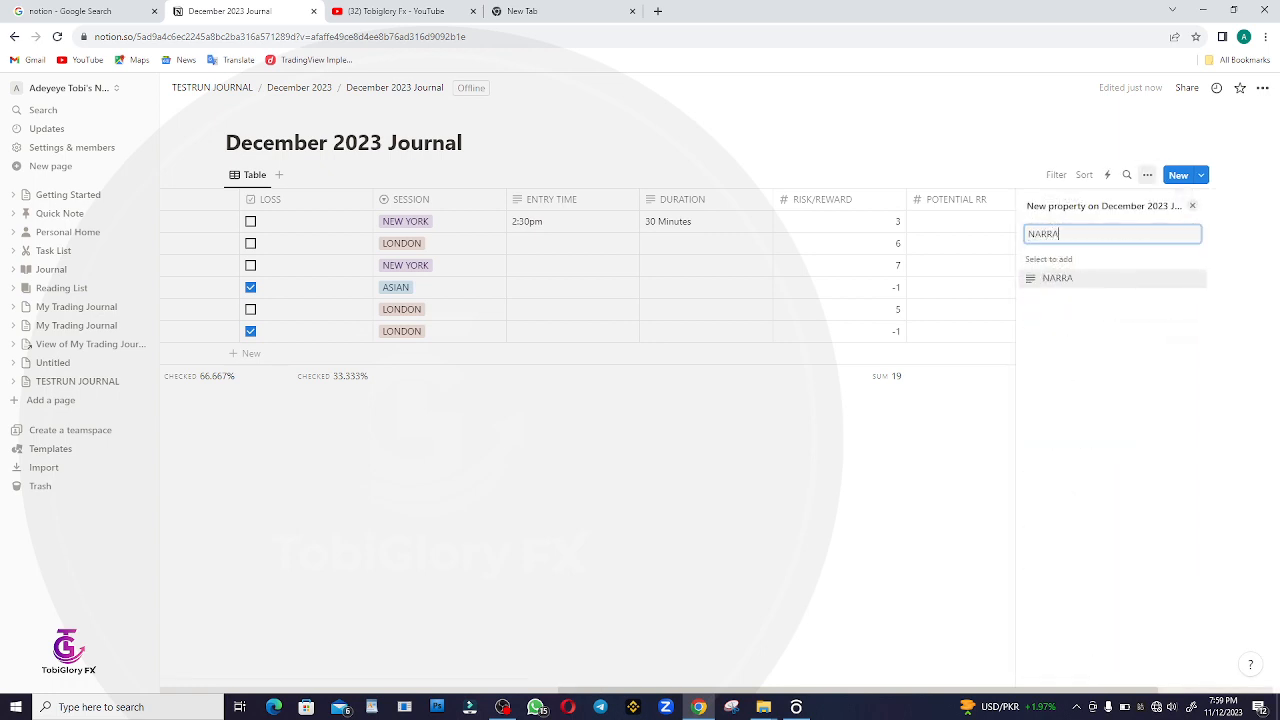
type("TIVE")
key("Return")
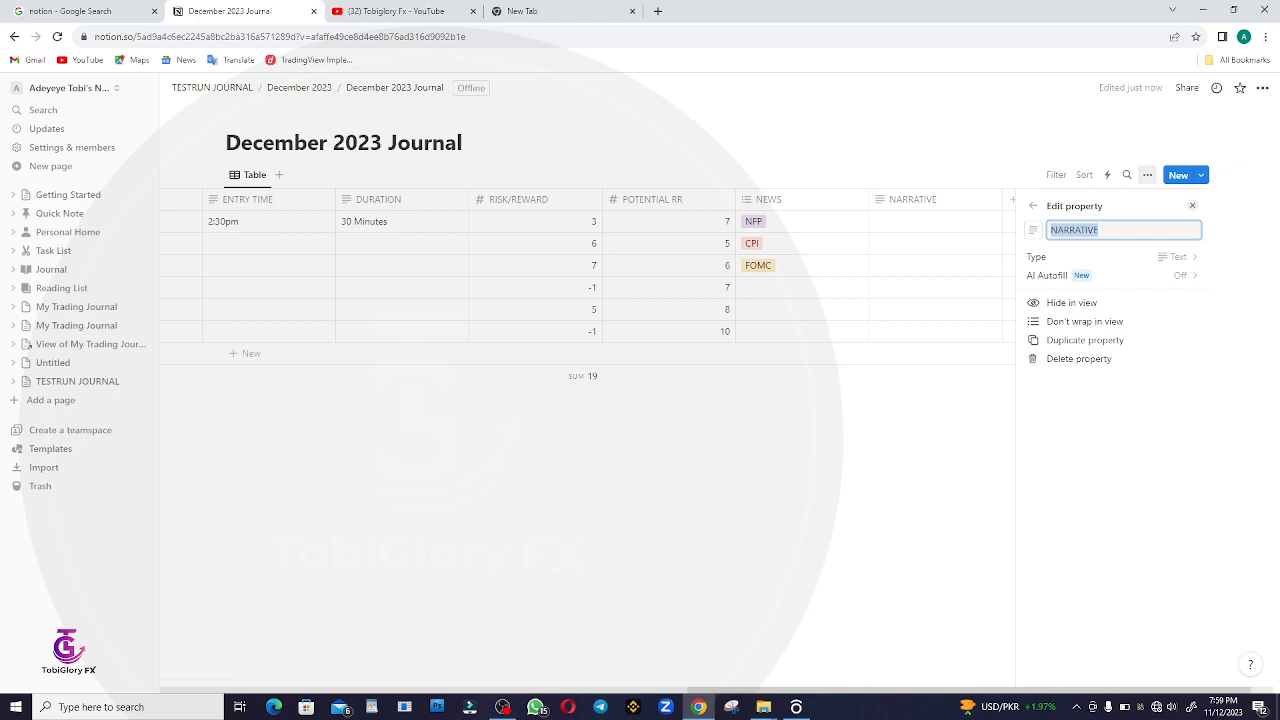
key("Escape")
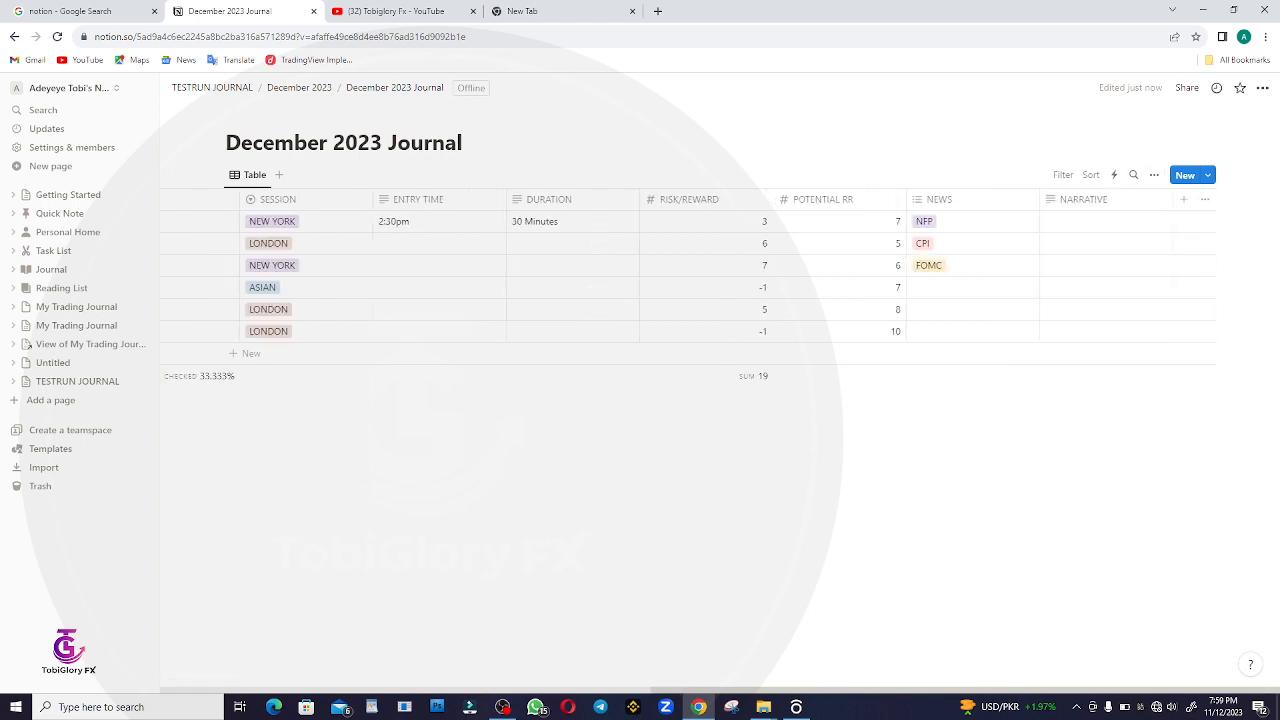
Enter "Breaker Block on H1. Confirmation of M5. Liquidity Grap" as the NARRATIVE of the first trade row.
left_click(1105, 222)
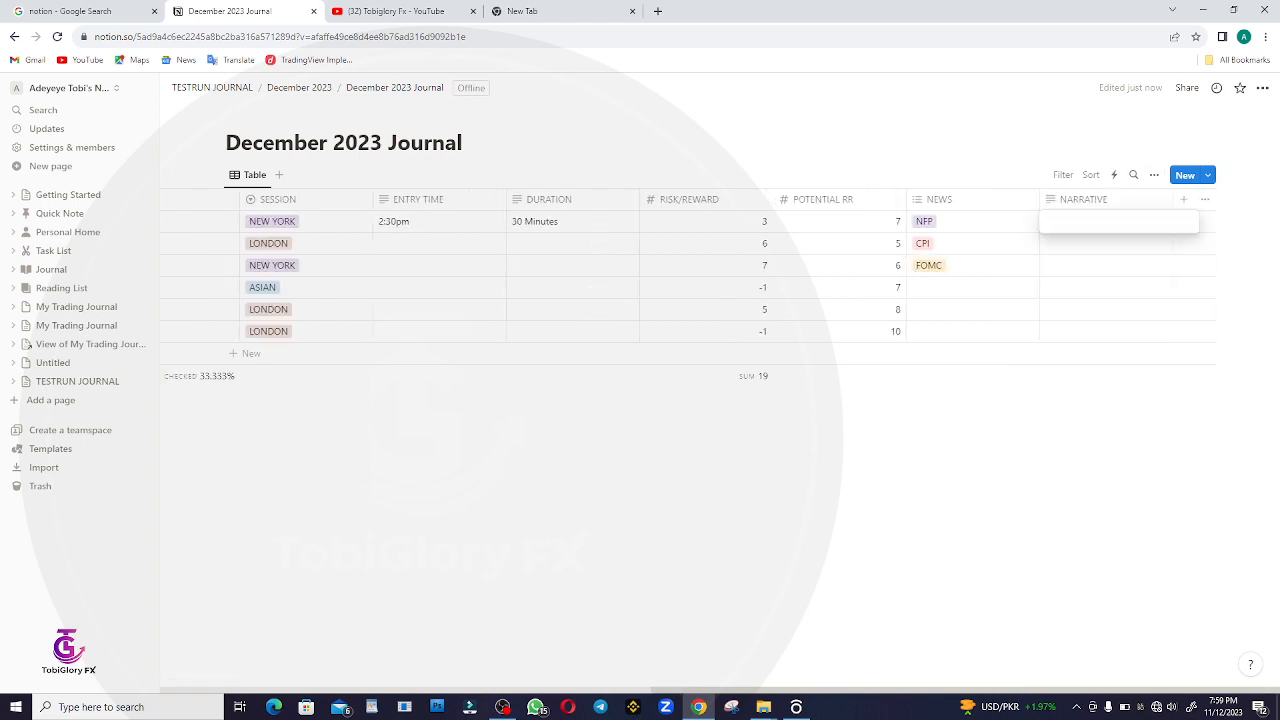
type("Breaker Block on H1. Confirmat")
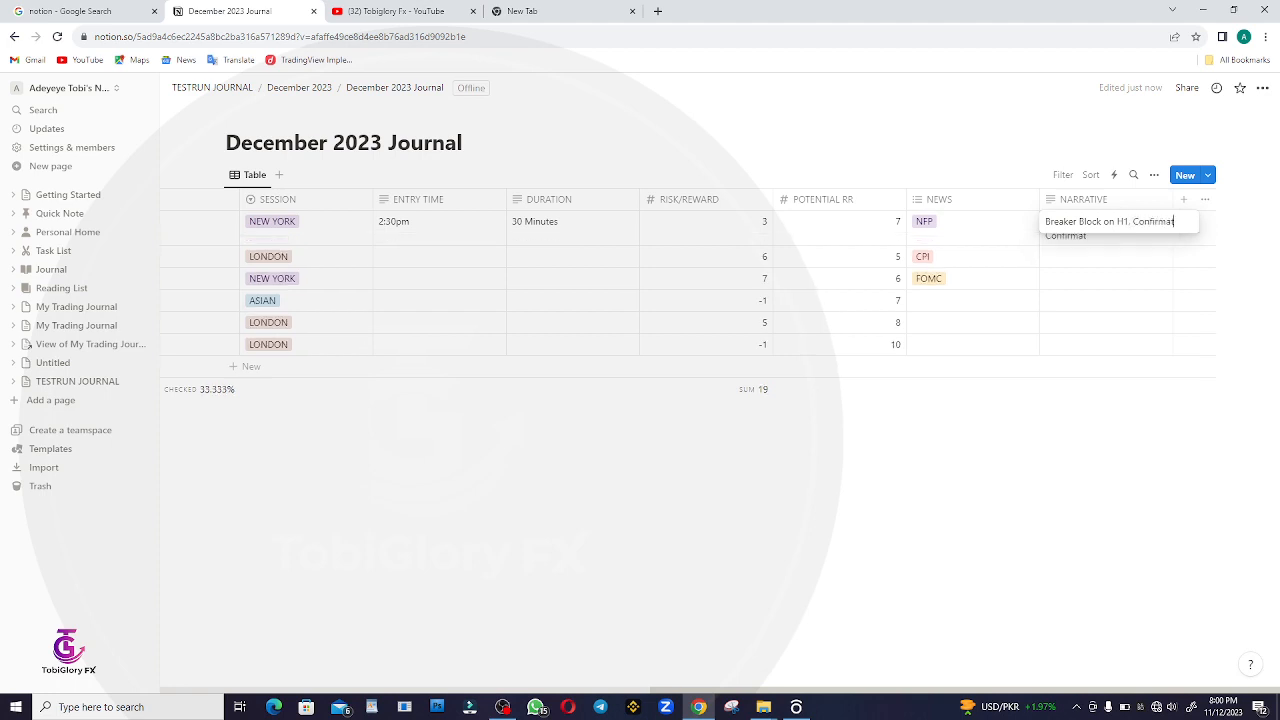
type("ion of M5")
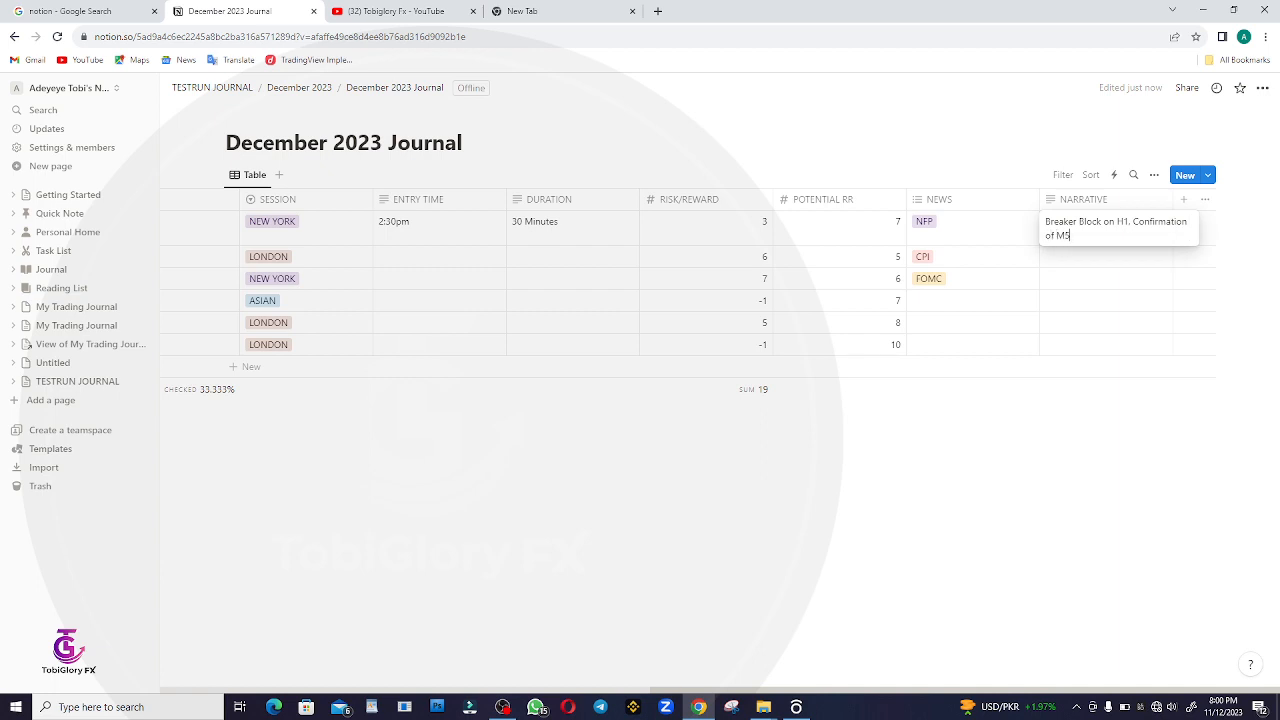
type(". Liquidity Grap")
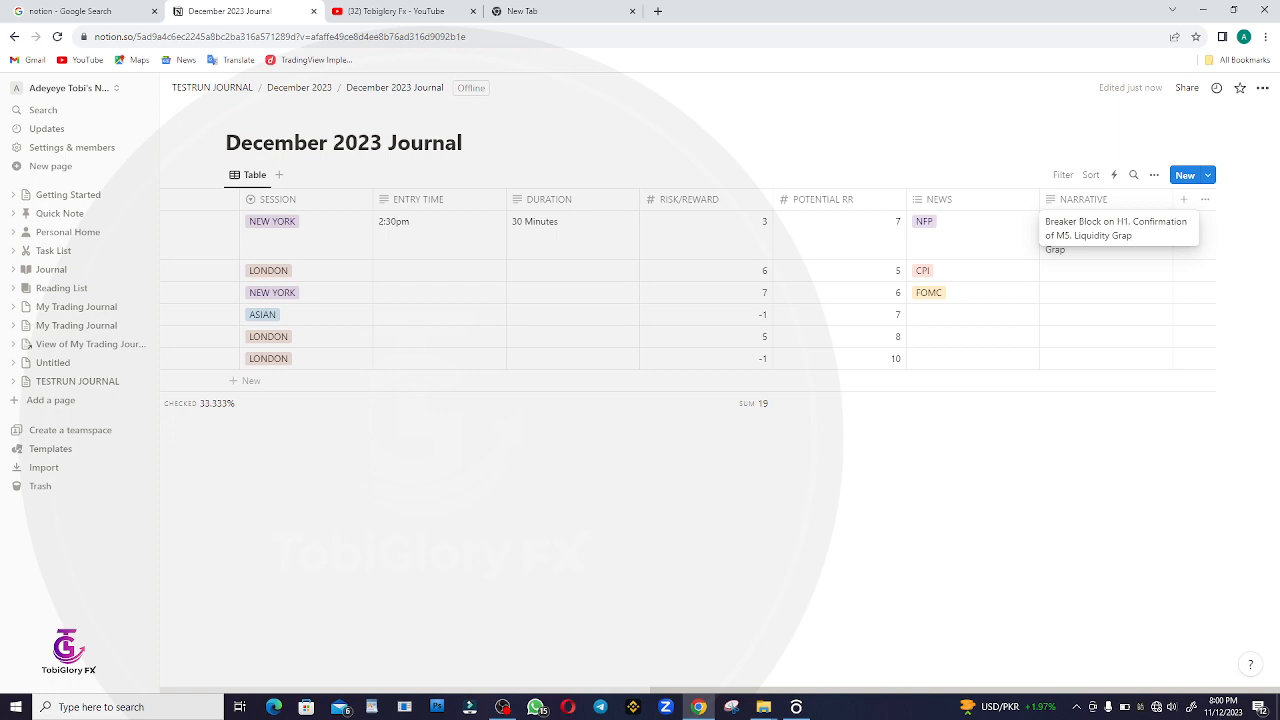
key("Escape")
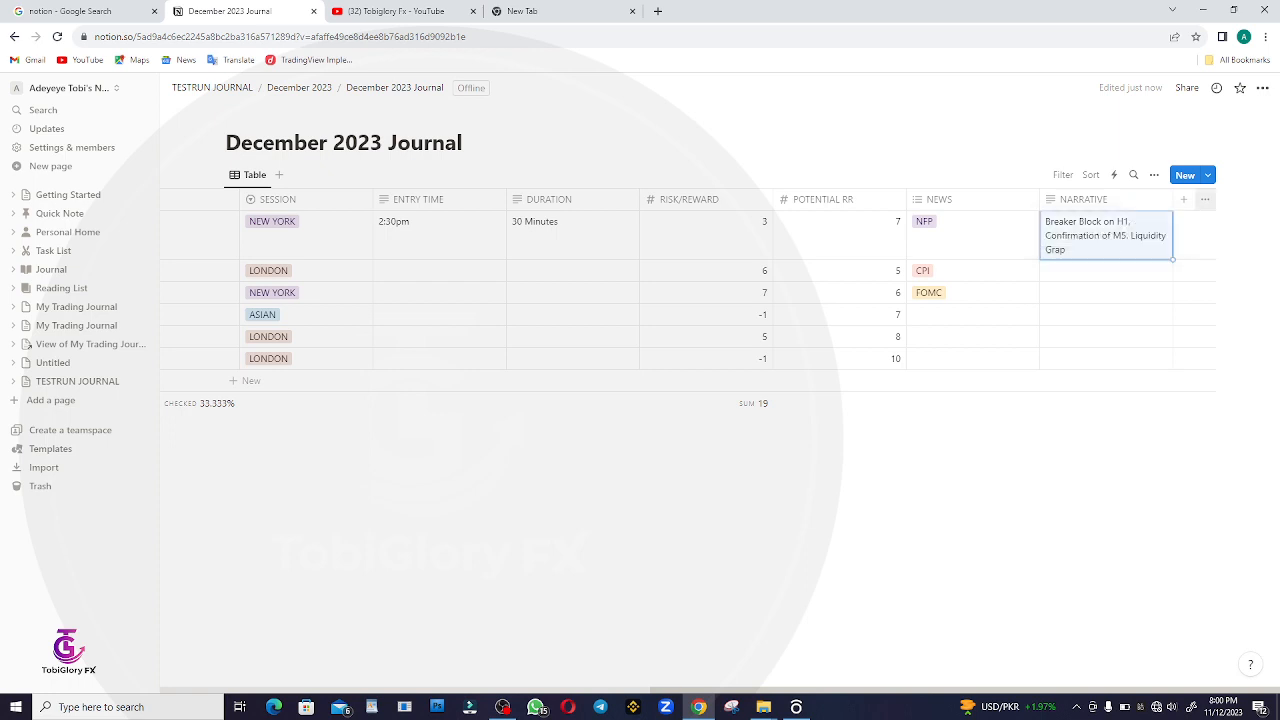
Add a new Text property named EMOTION to the journal table and close its settings.
left_click(1184, 200)
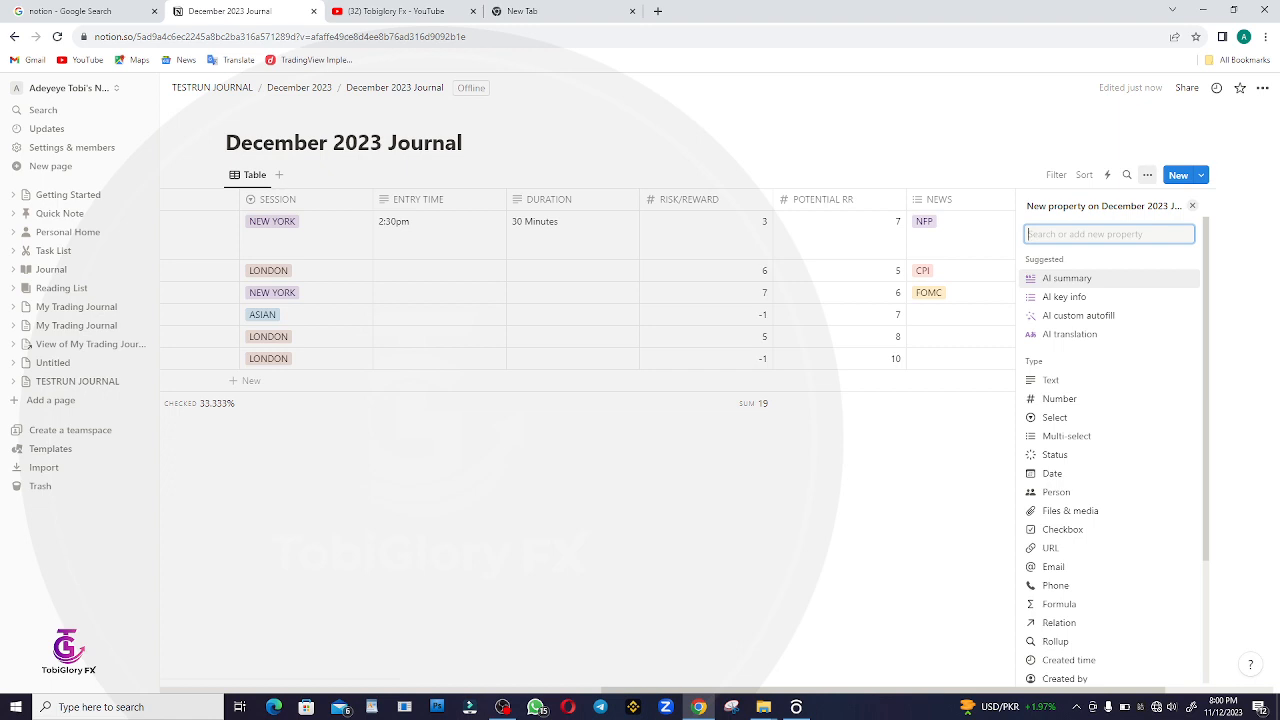
type("Emotion")
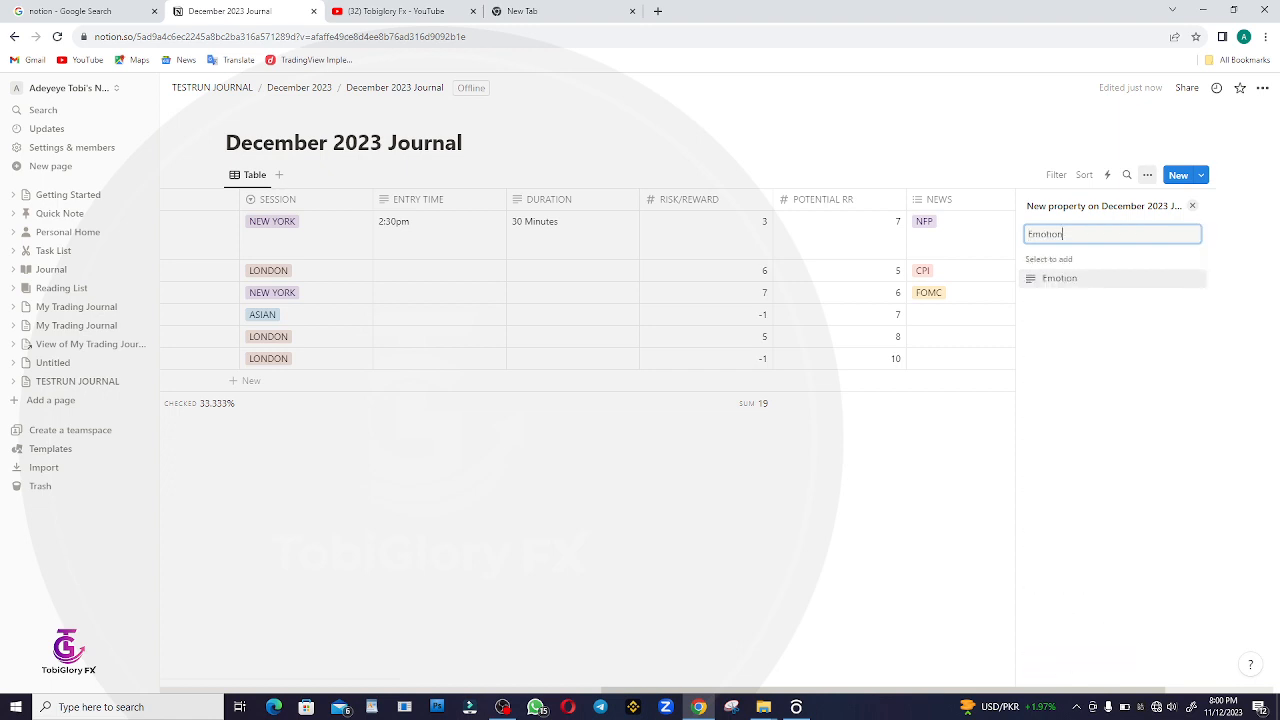
key("BackSpace")
key("BackSpace")
key("BackSpace")
key("BackSpace")
key("BackSpace")
key("BackSpace")
key("BackSpace")
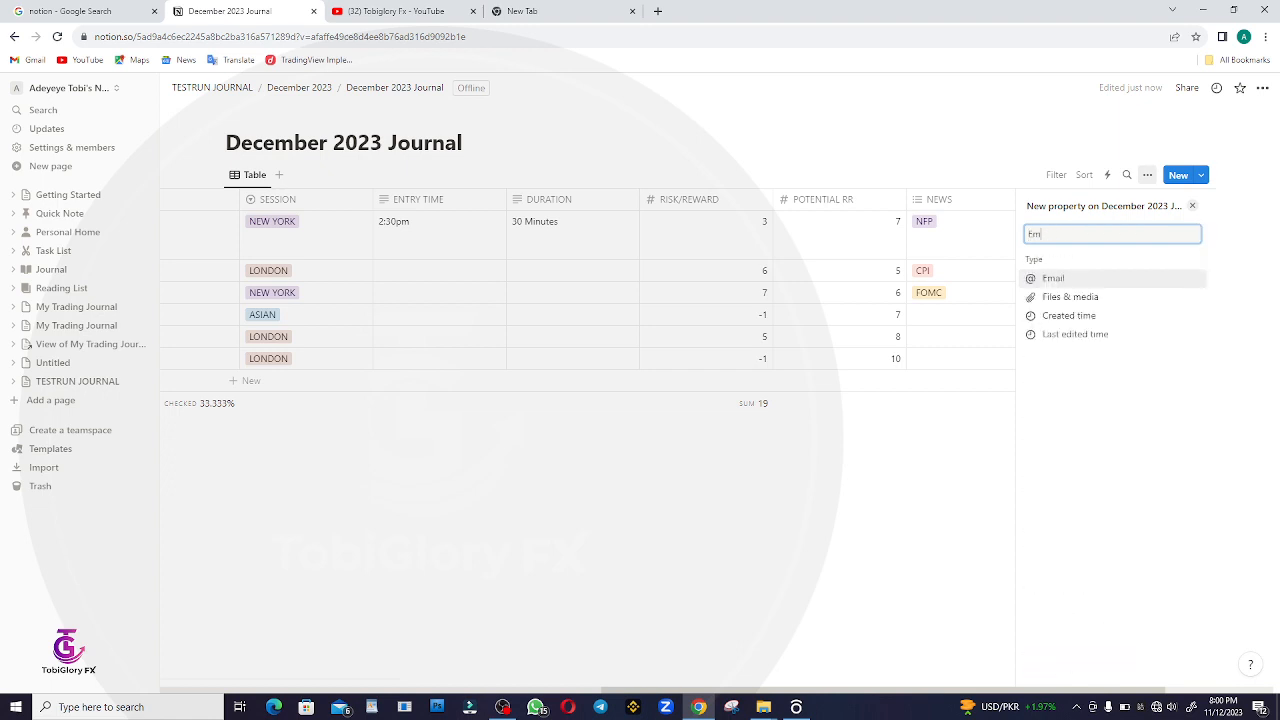
type("EMOTION")
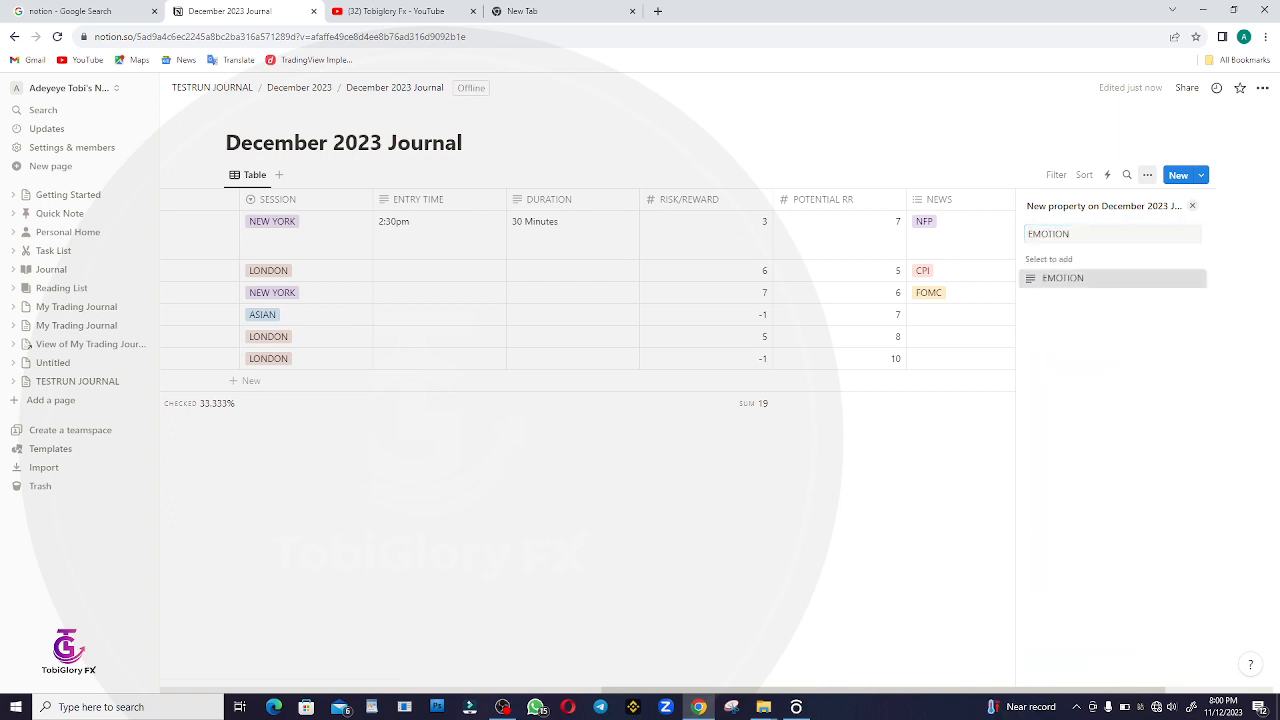
key("Return")
left_click(1192, 206)
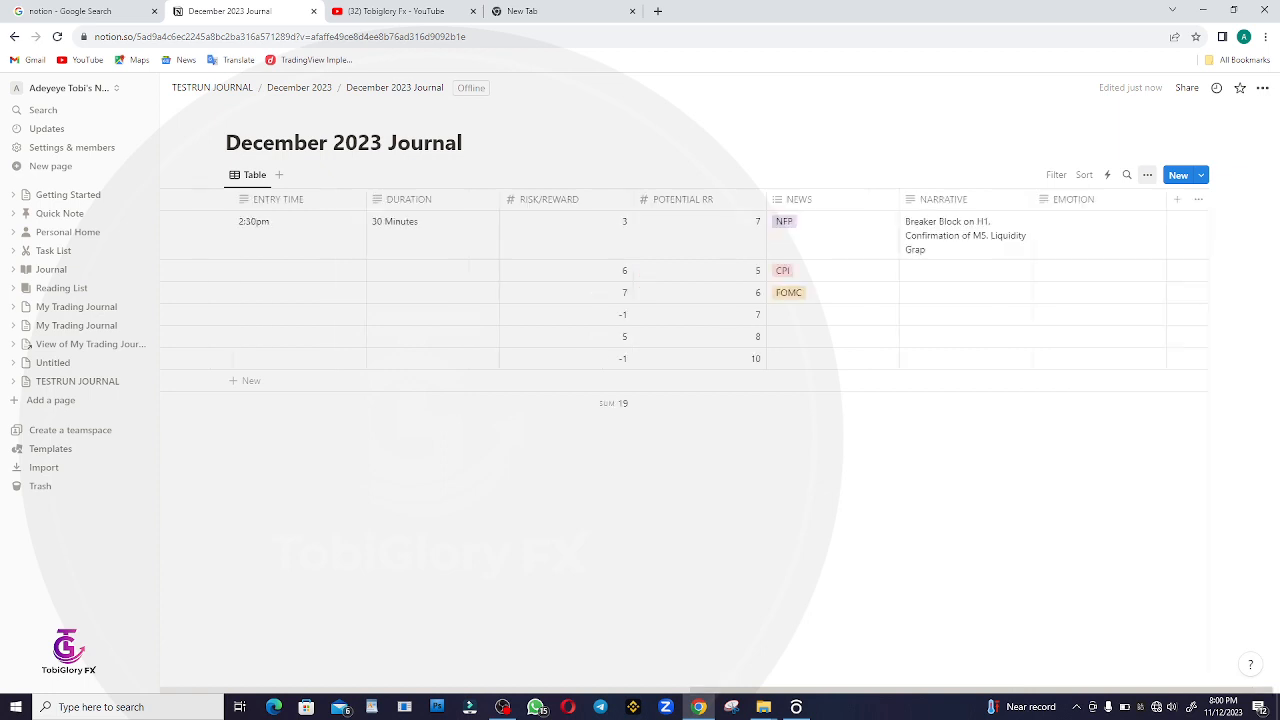
Enter "Sad" as the EMOTION of the first trade row.
left_click(1105, 234)
type("Moody")
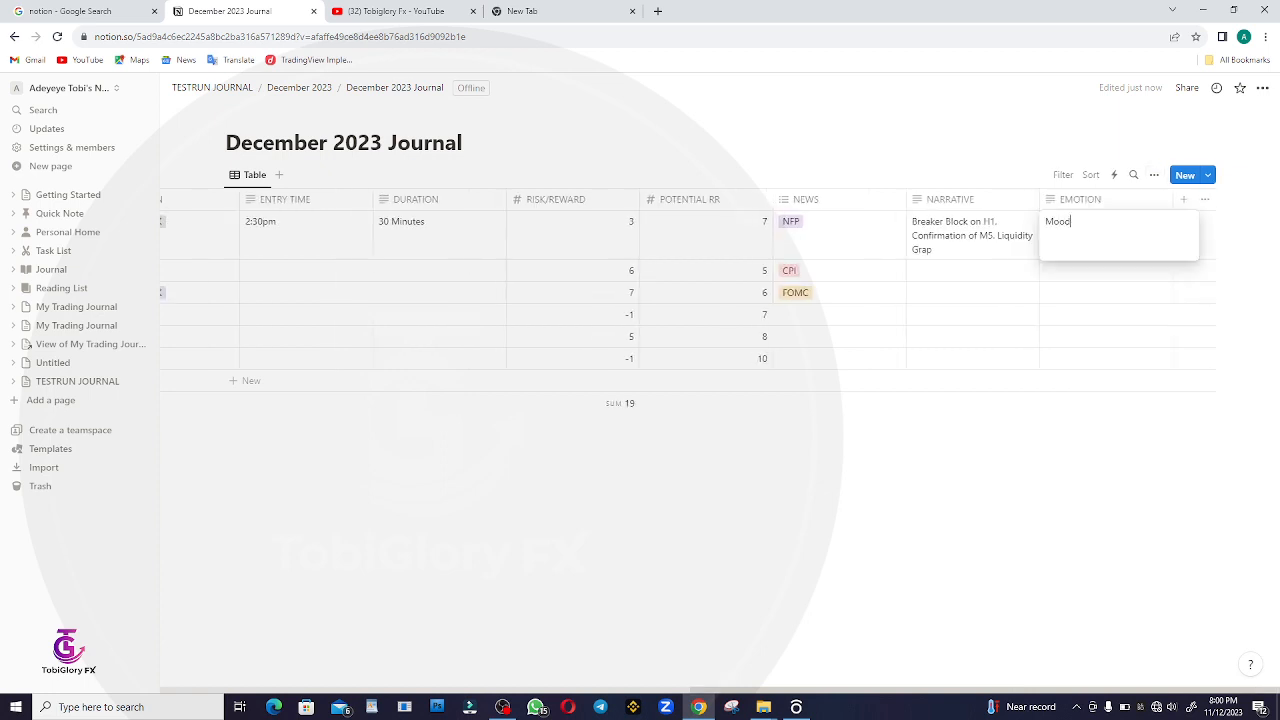
key("BackSpace")
key("BackSpace")
key("BackSpace")
key("BackSpace")
type("Sad")
key("Escape")
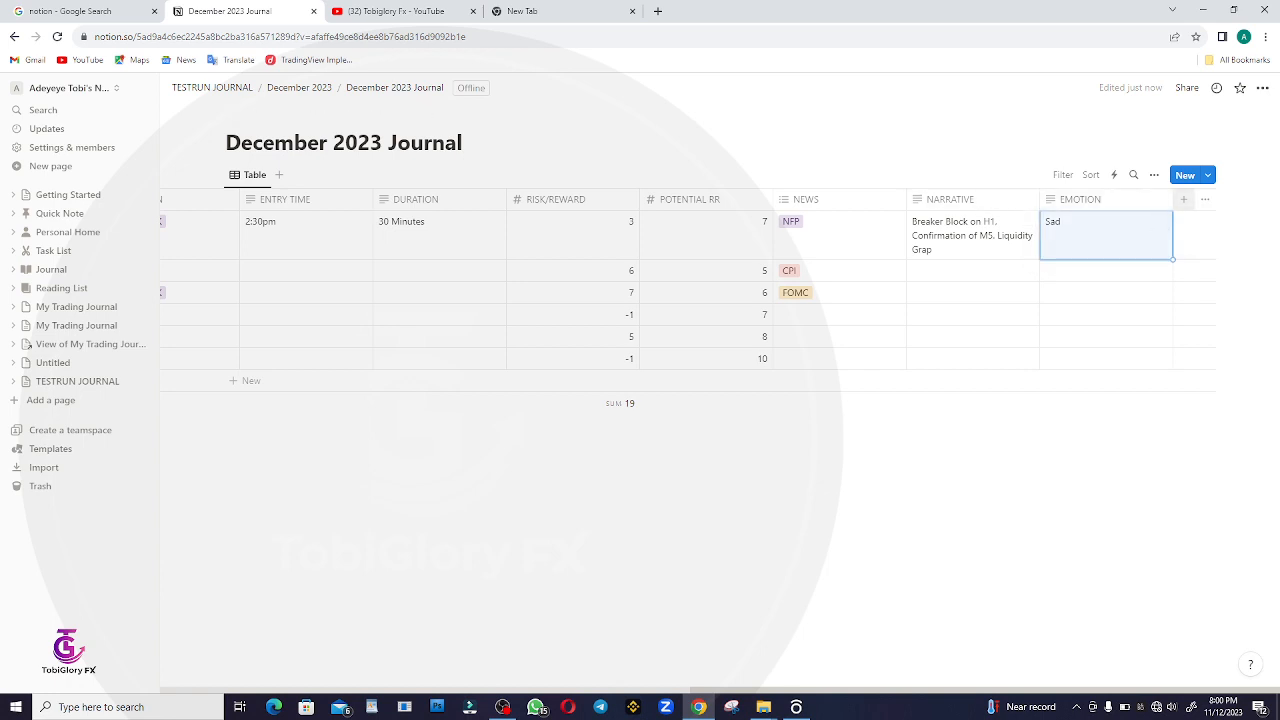
Add a new Text property named KNOWLEDGE to the journal table and close its settings.
left_click(1183, 199)
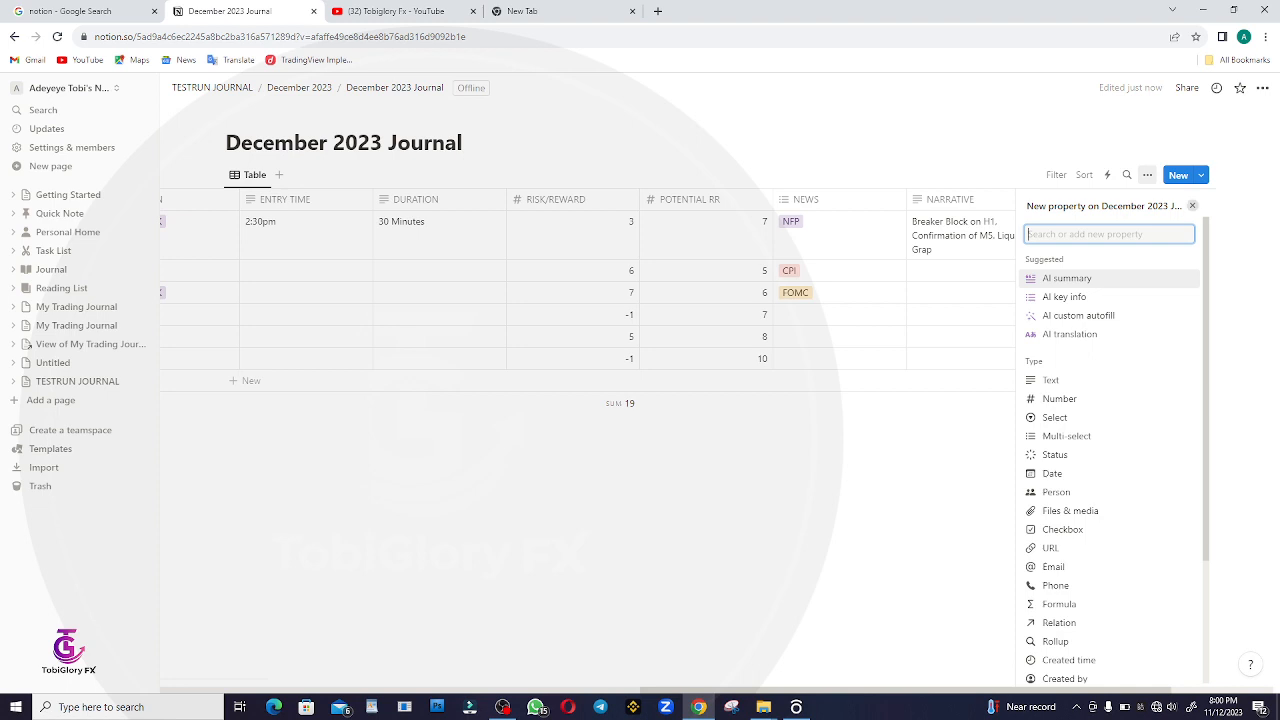
type("KNOWLE")
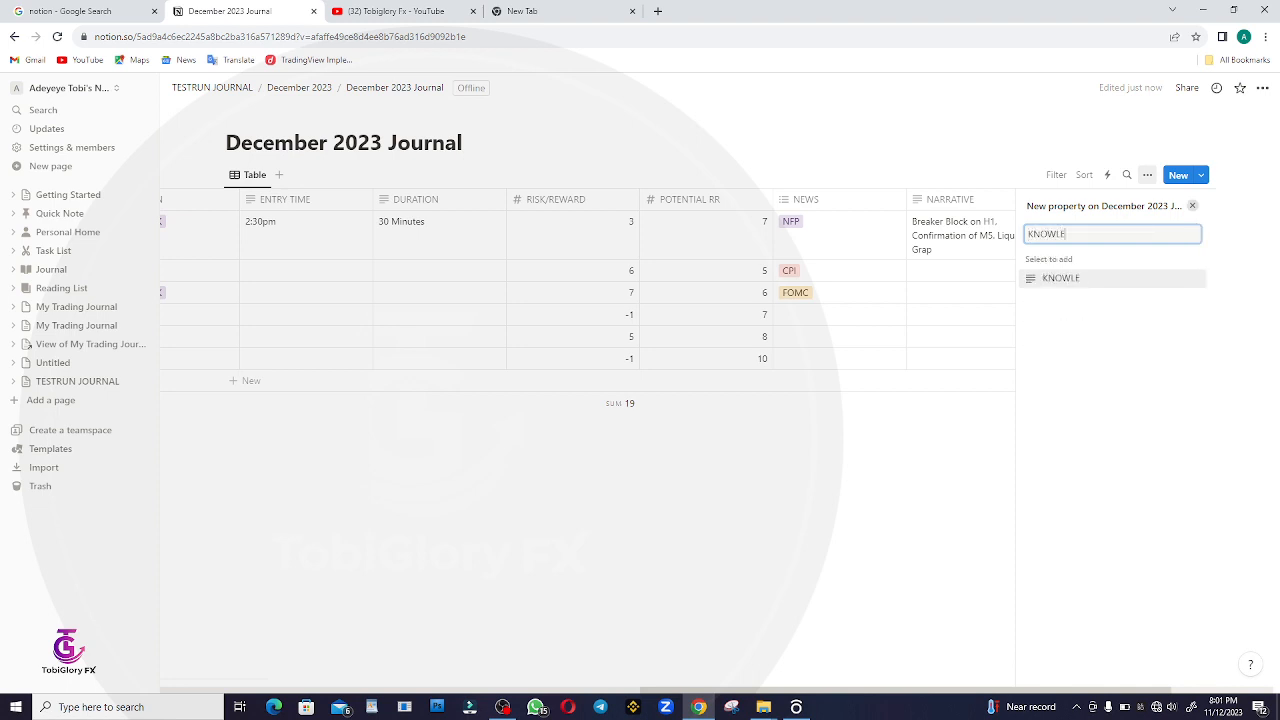
type("DGE")
key("Return")
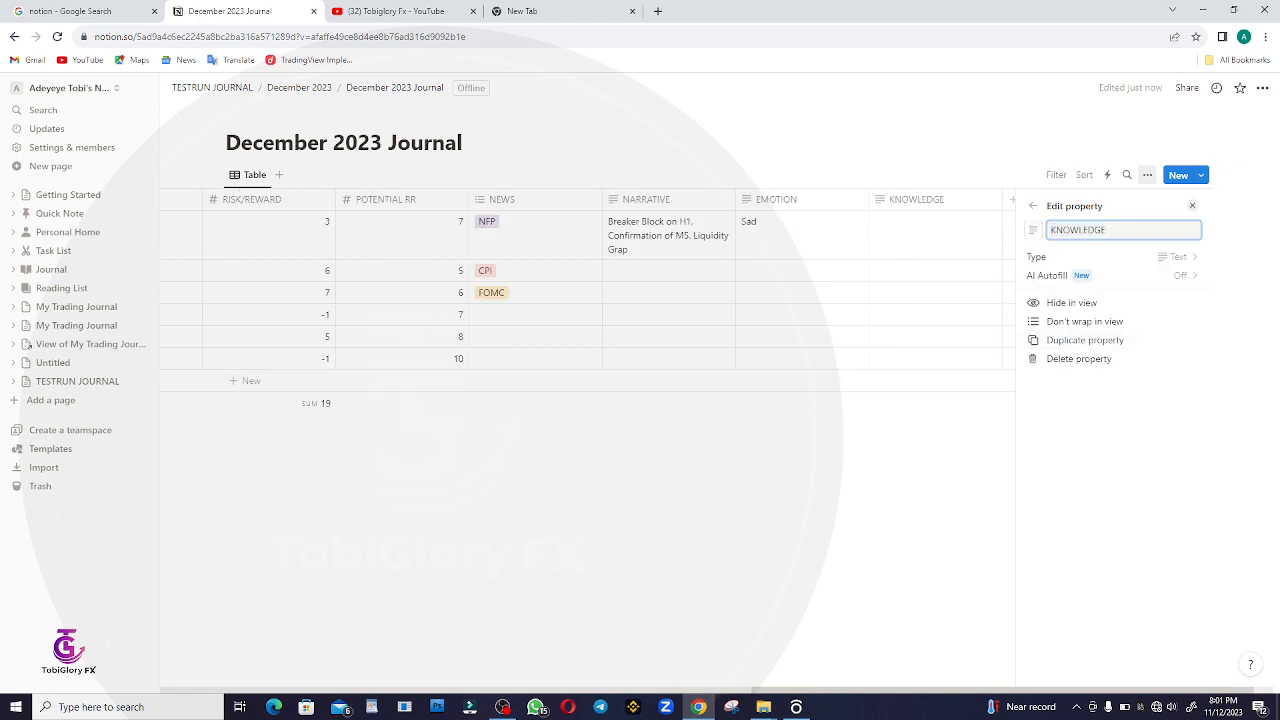
key("Escape")
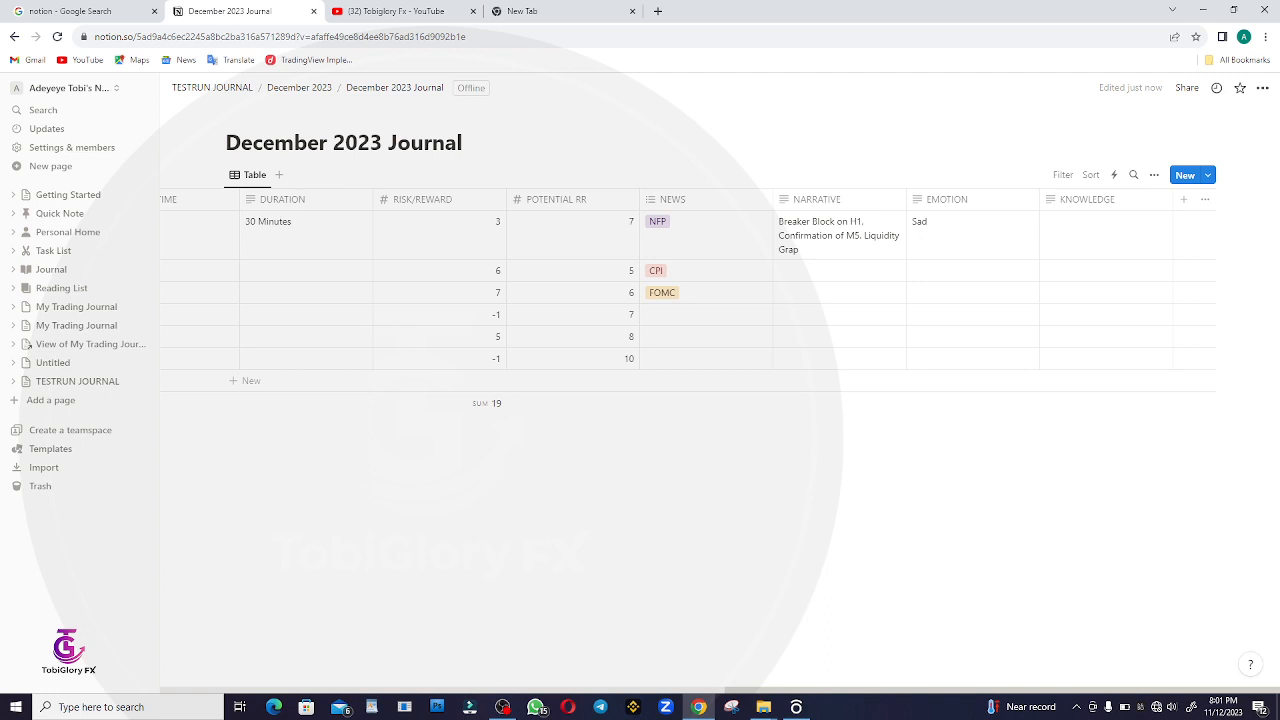
left_click(1100, 232)
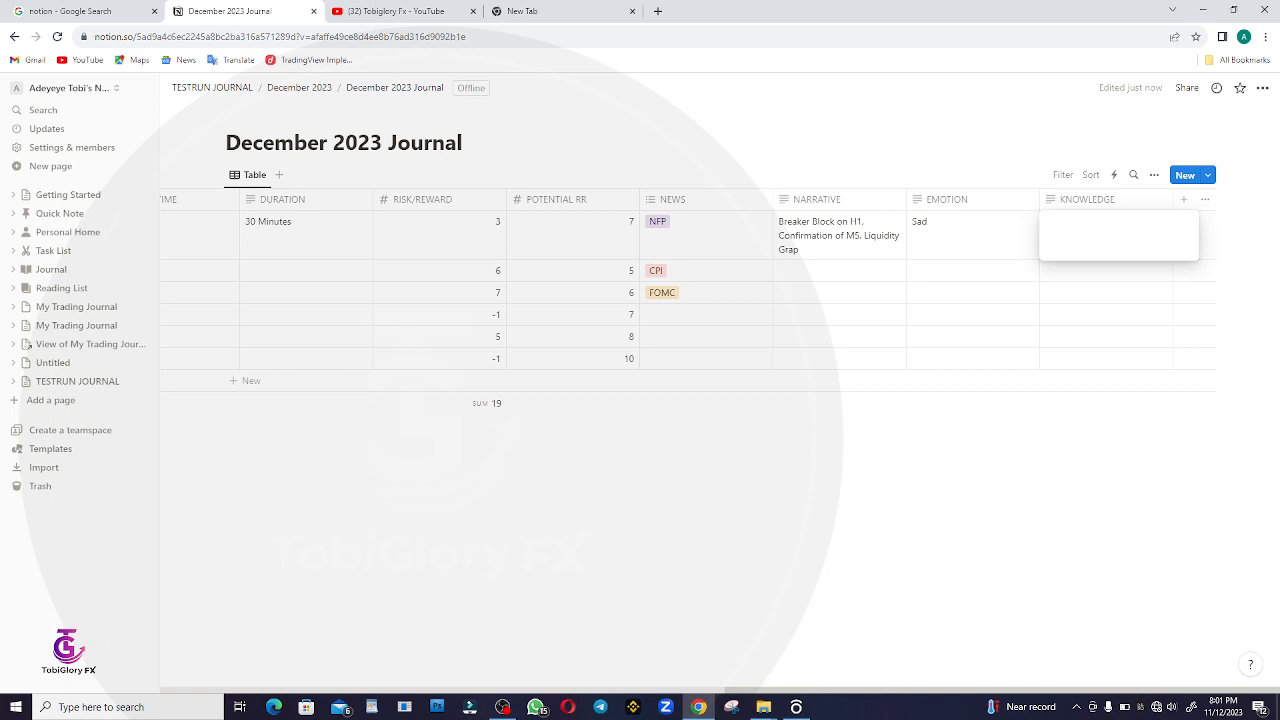
key("Escape")
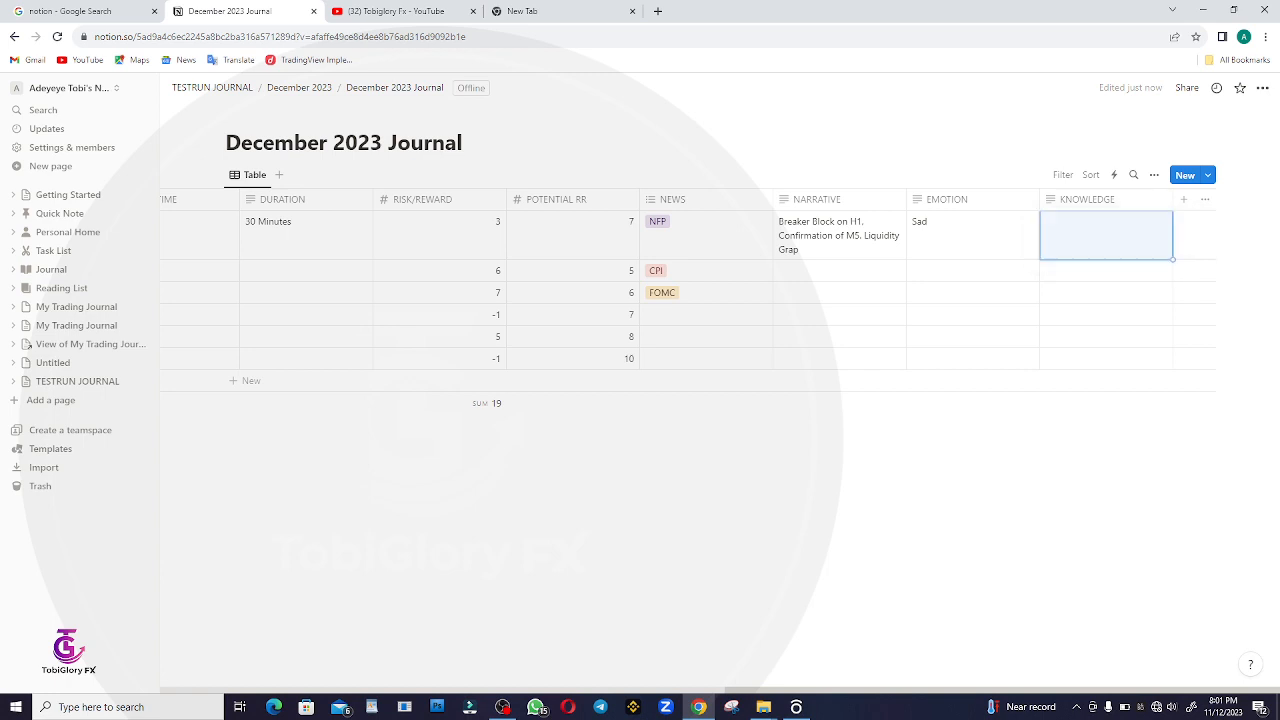
key("Escape")
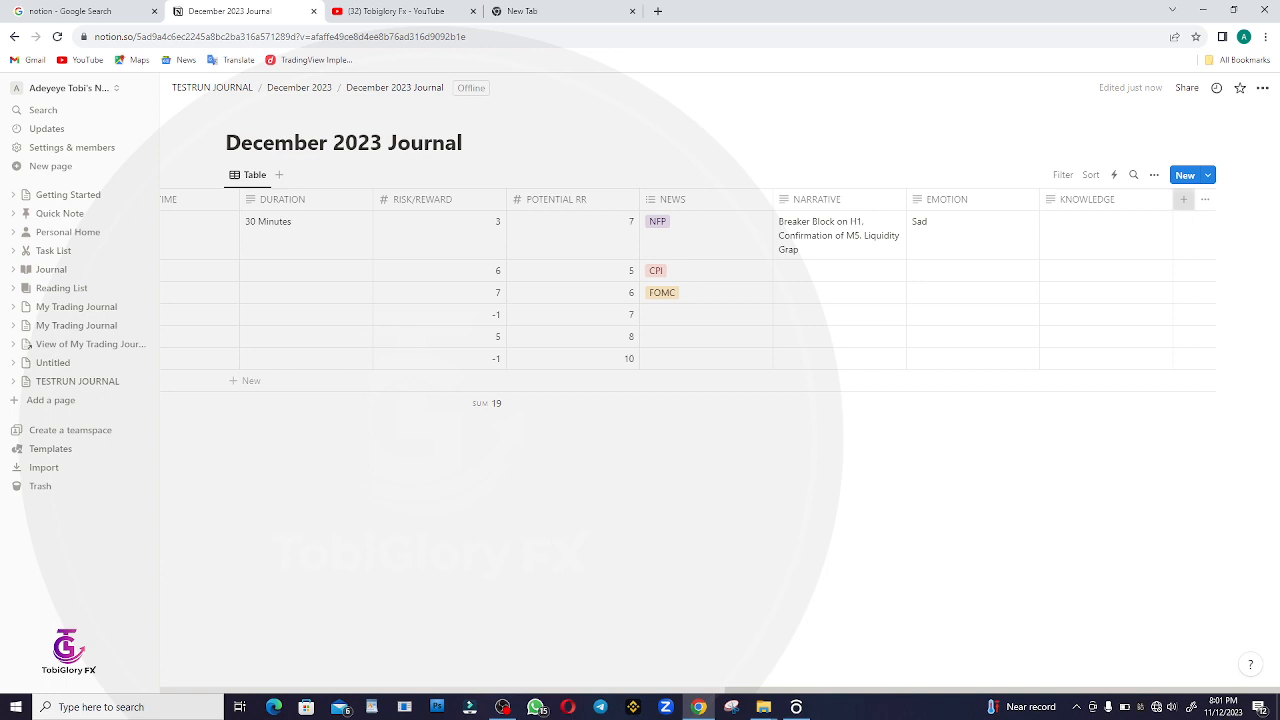
left_click(1183, 199)
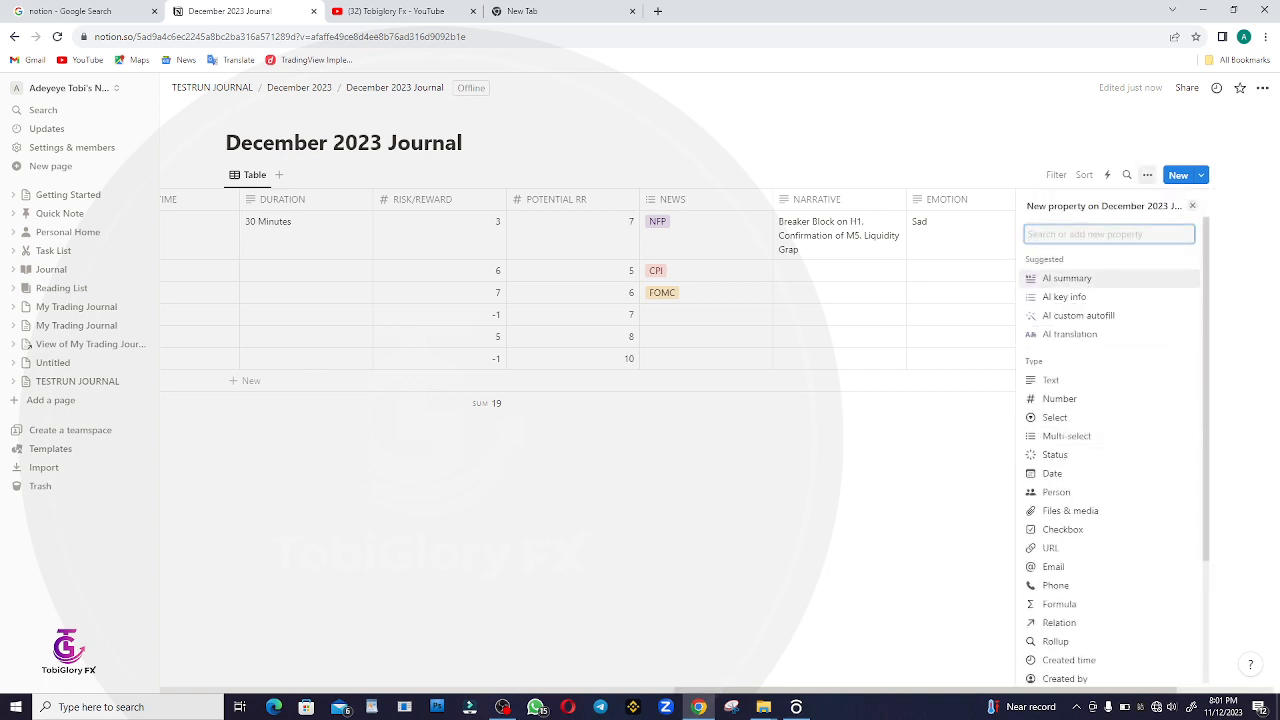
left_click(1192, 206)
left_click(570, 199)
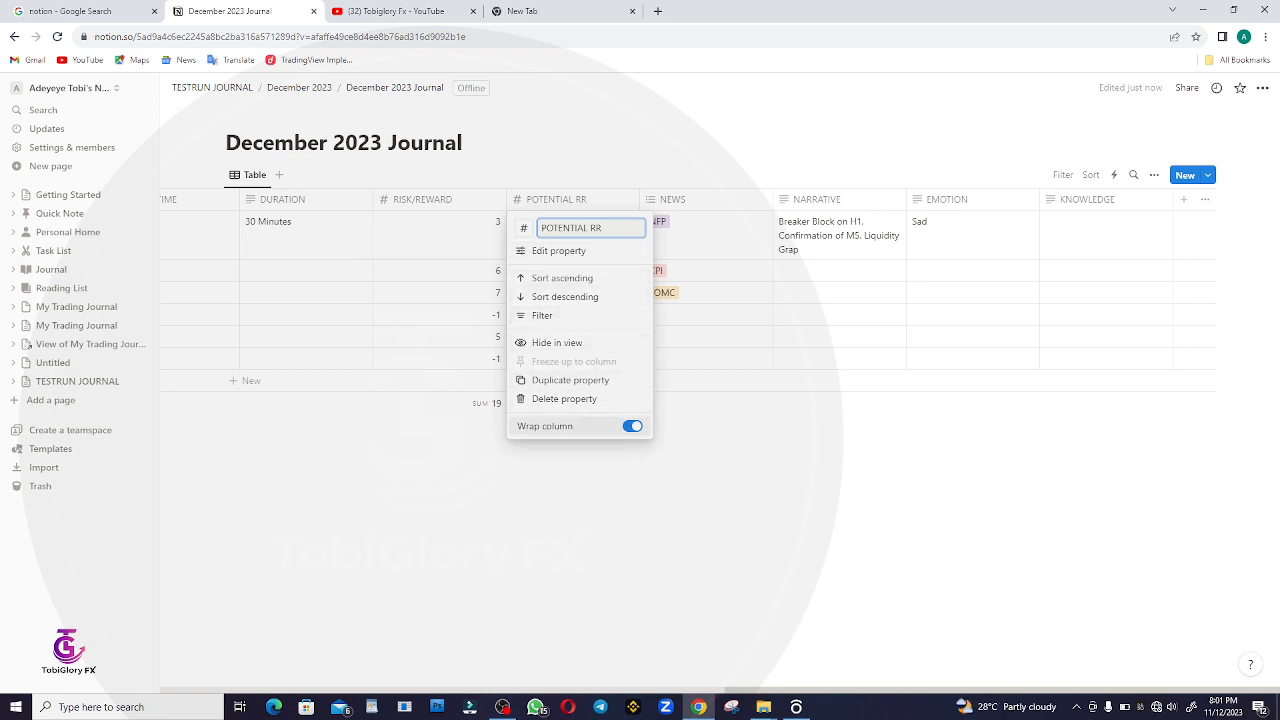
left_click(706, 462)
Add a new property named PIP to the journal table, change its type to Number and close its settings.
left_click(1183, 199)
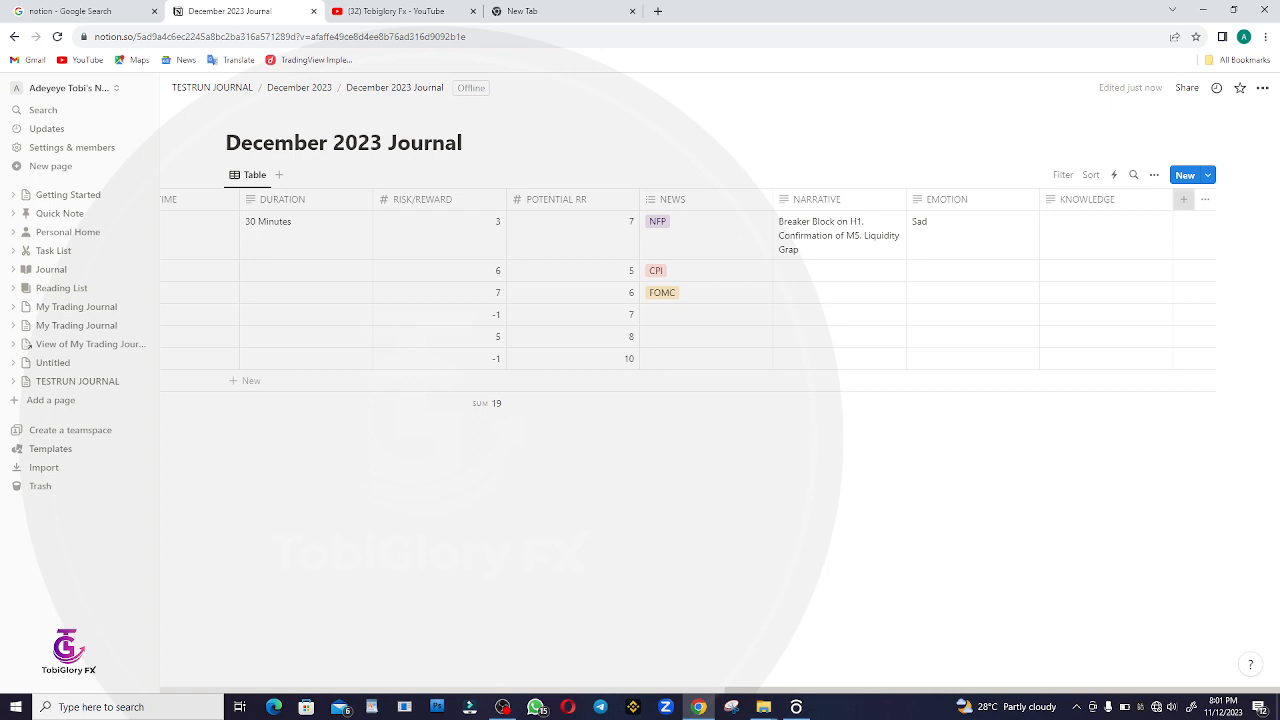
type("PIP")
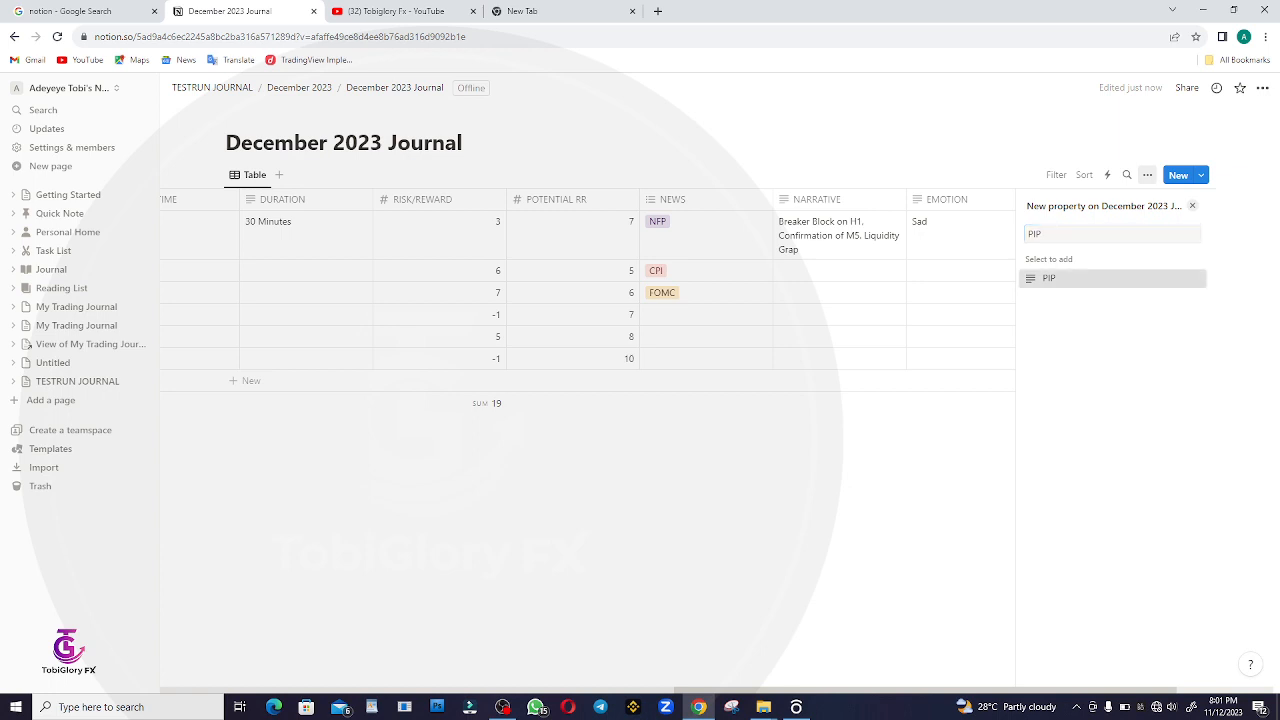
key("Return")
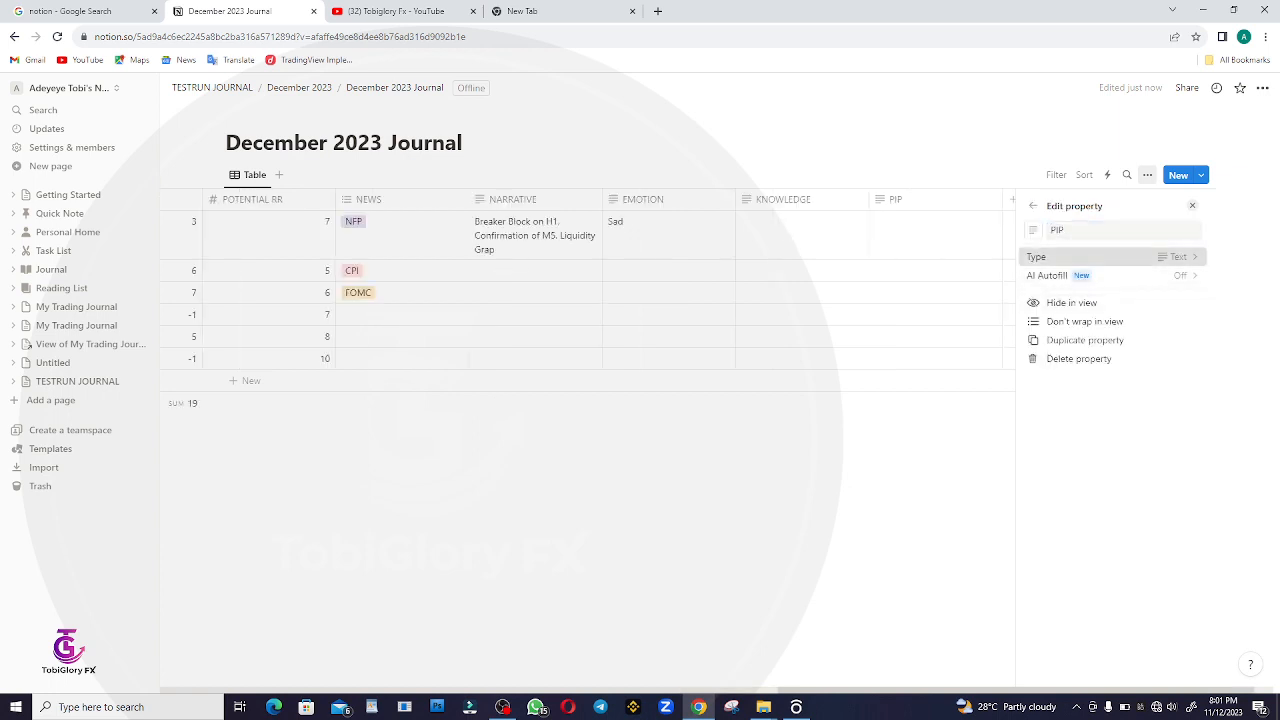
left_click(1100, 257)
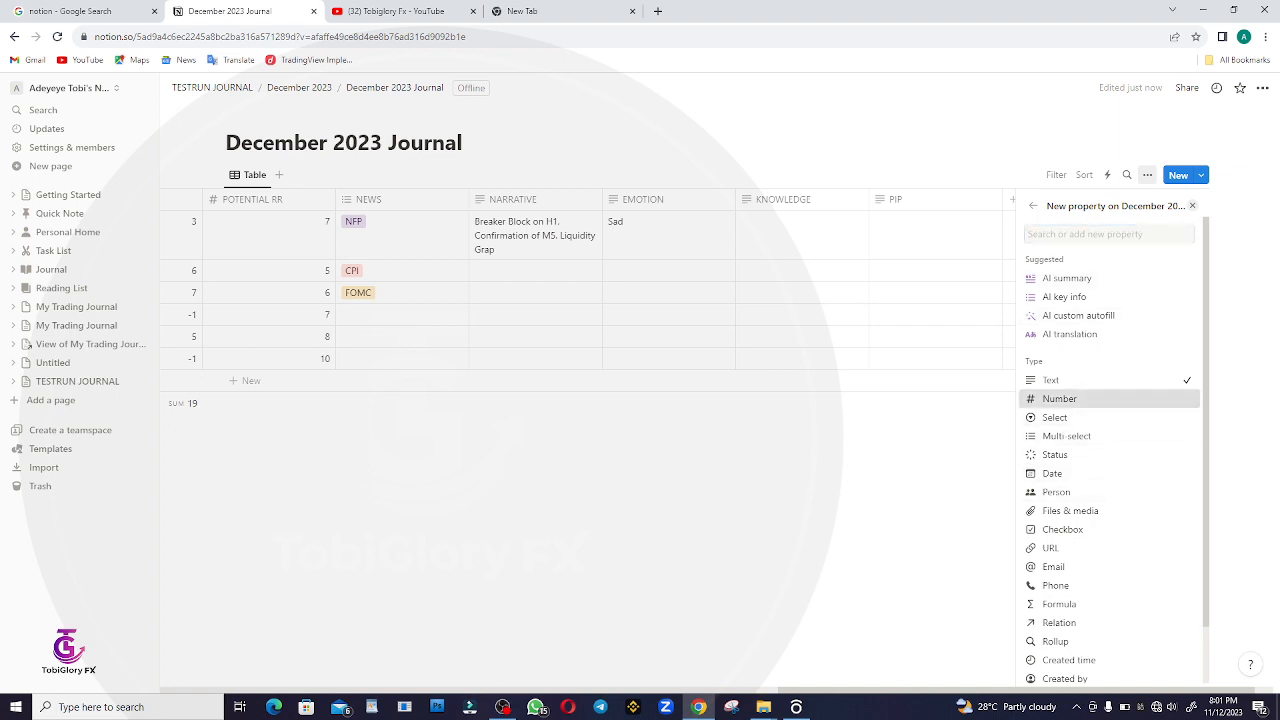
left_click(1059, 398)
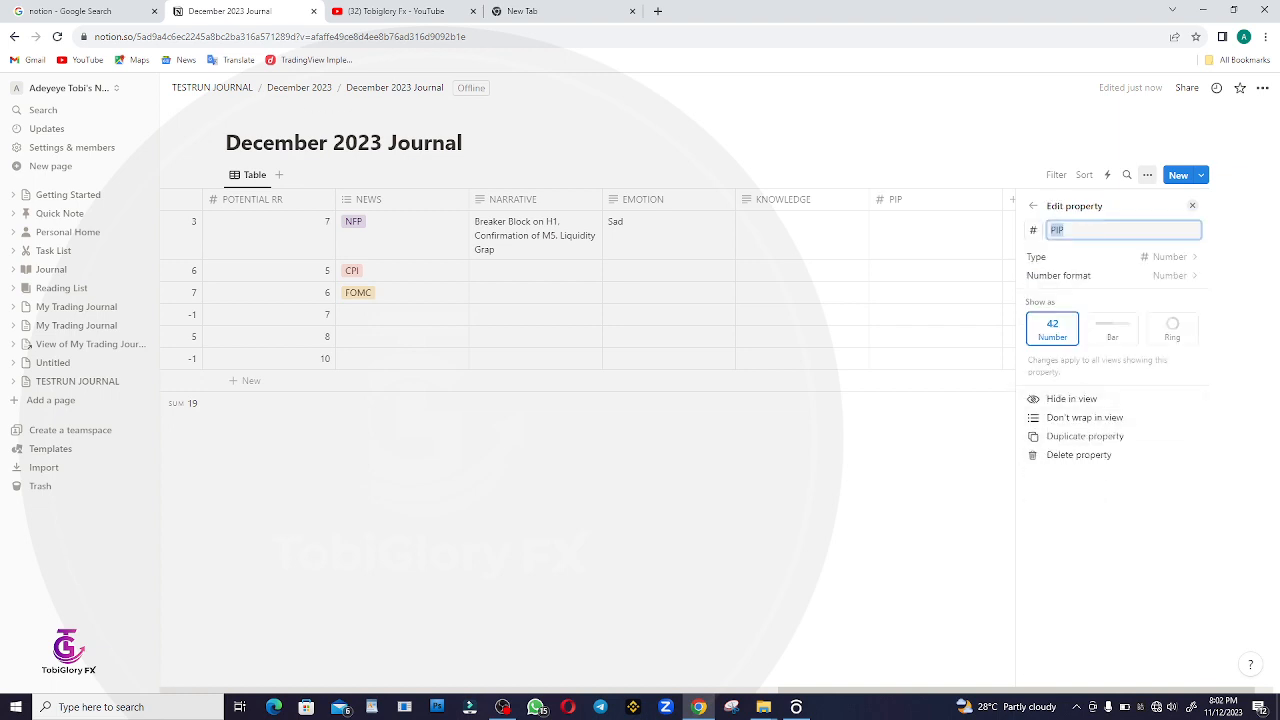
key("Escape")
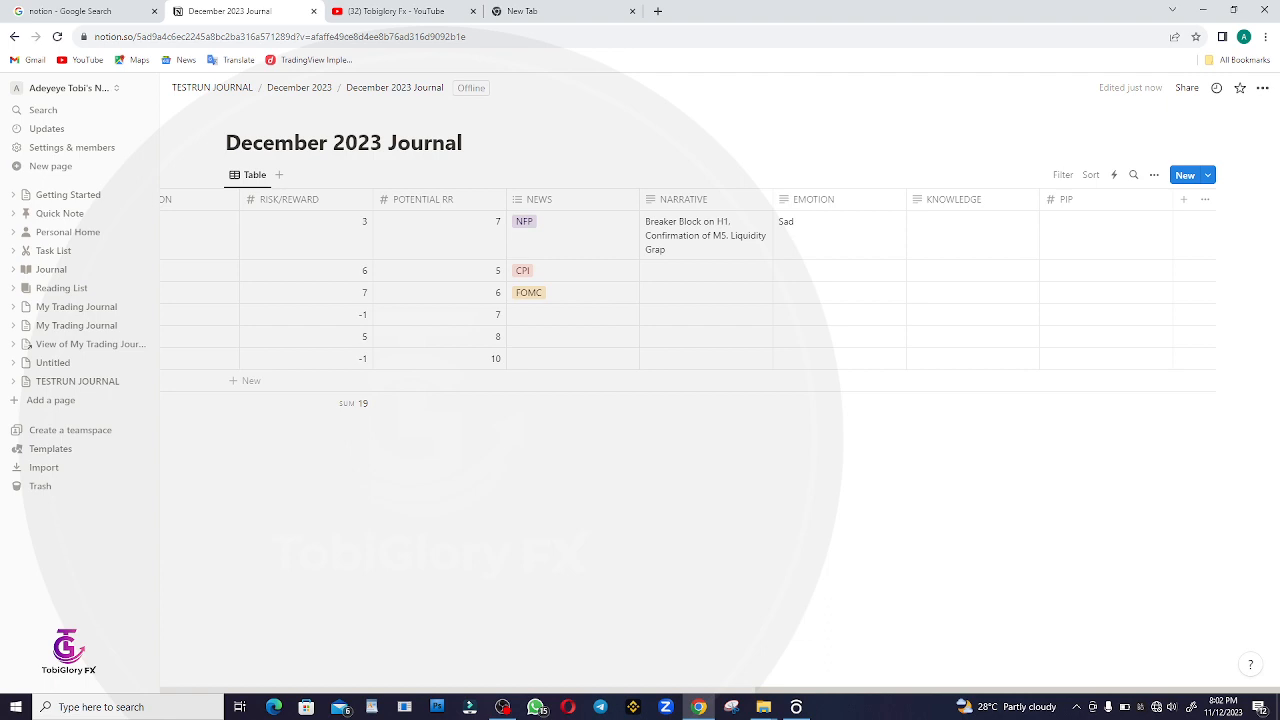
Enter the PIP values 30, 25 and 27 in rows 1 to 3 respectively.
left_click(1106, 234)
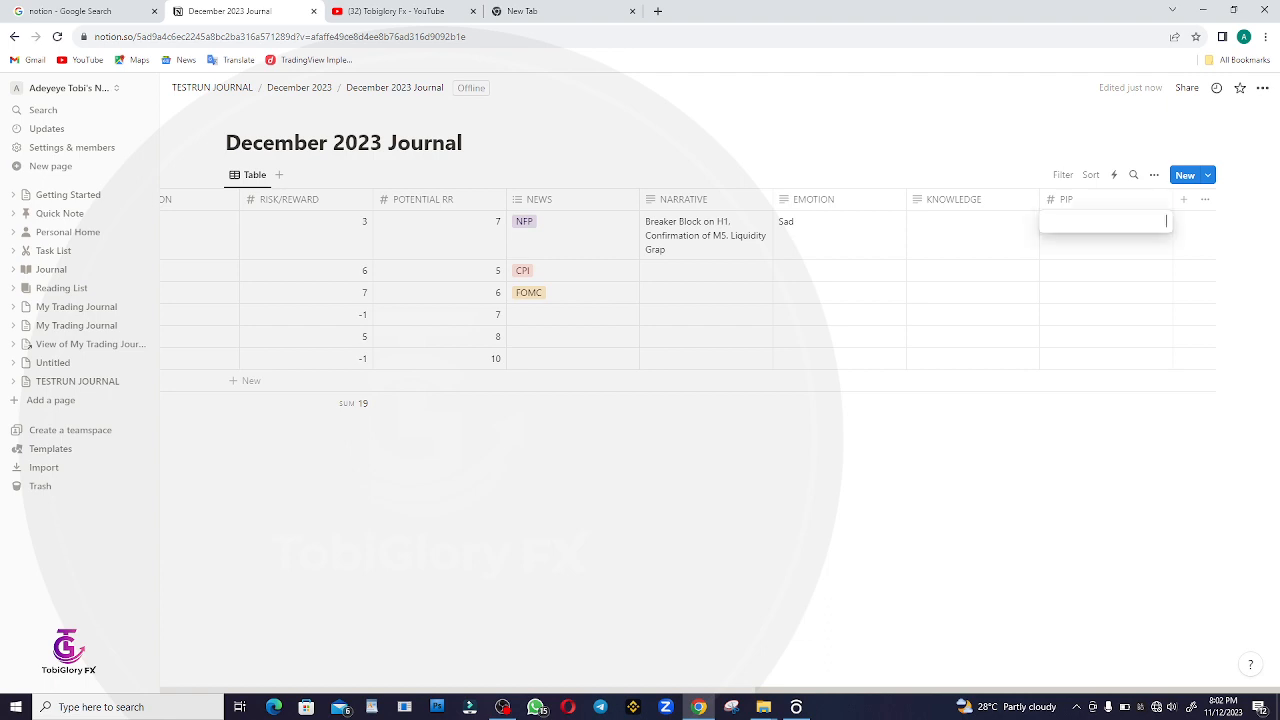
key("Return")
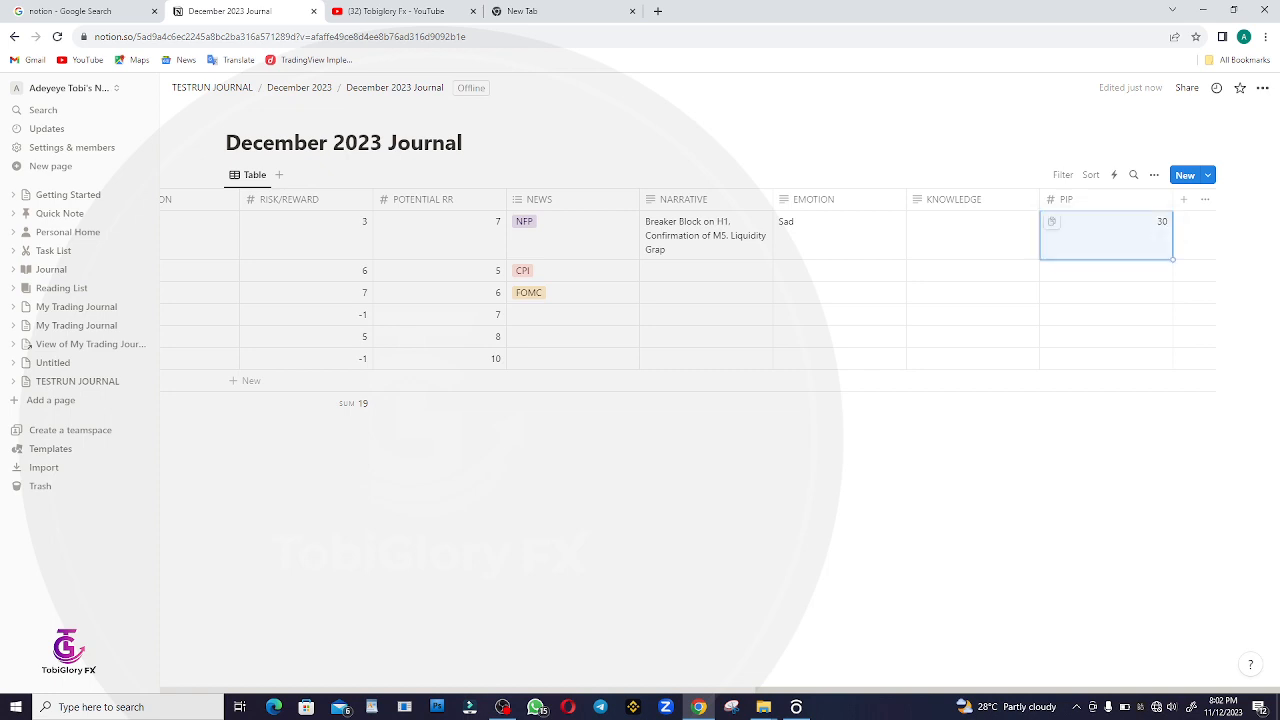
left_click(1106, 270)
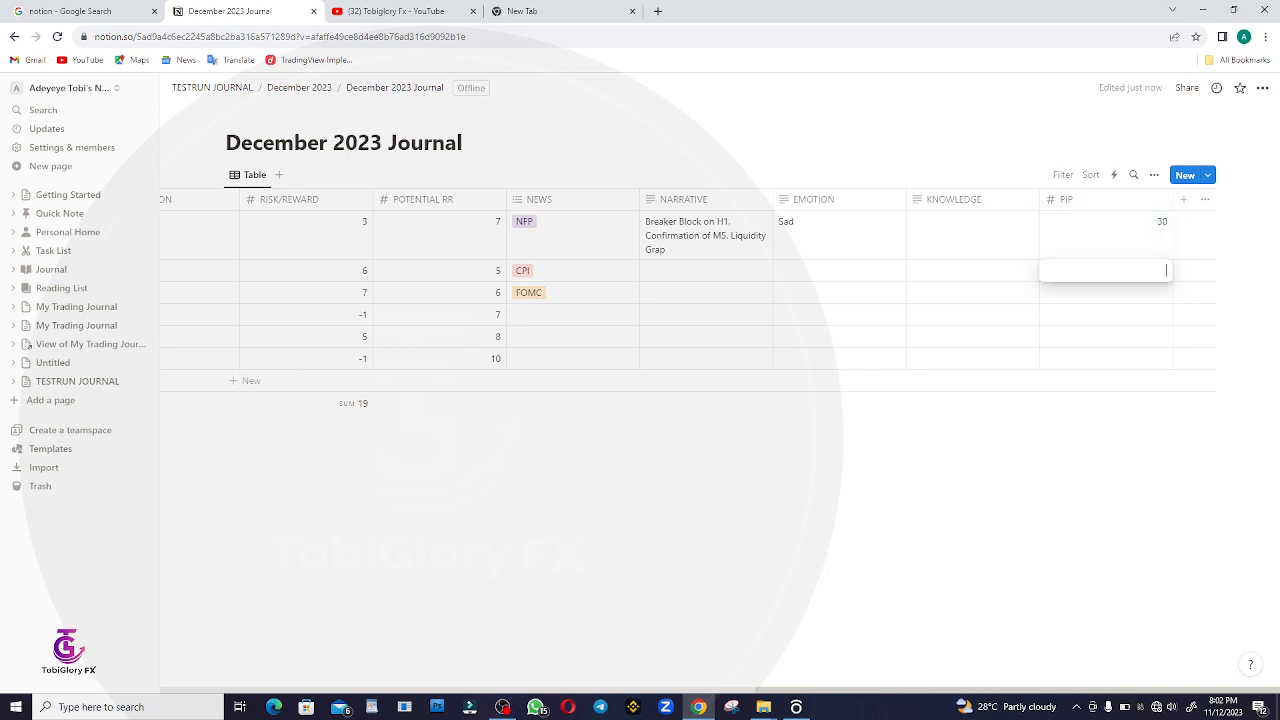
type("256")
key("BackSpace")
key("Return")
left_click(1106, 293)
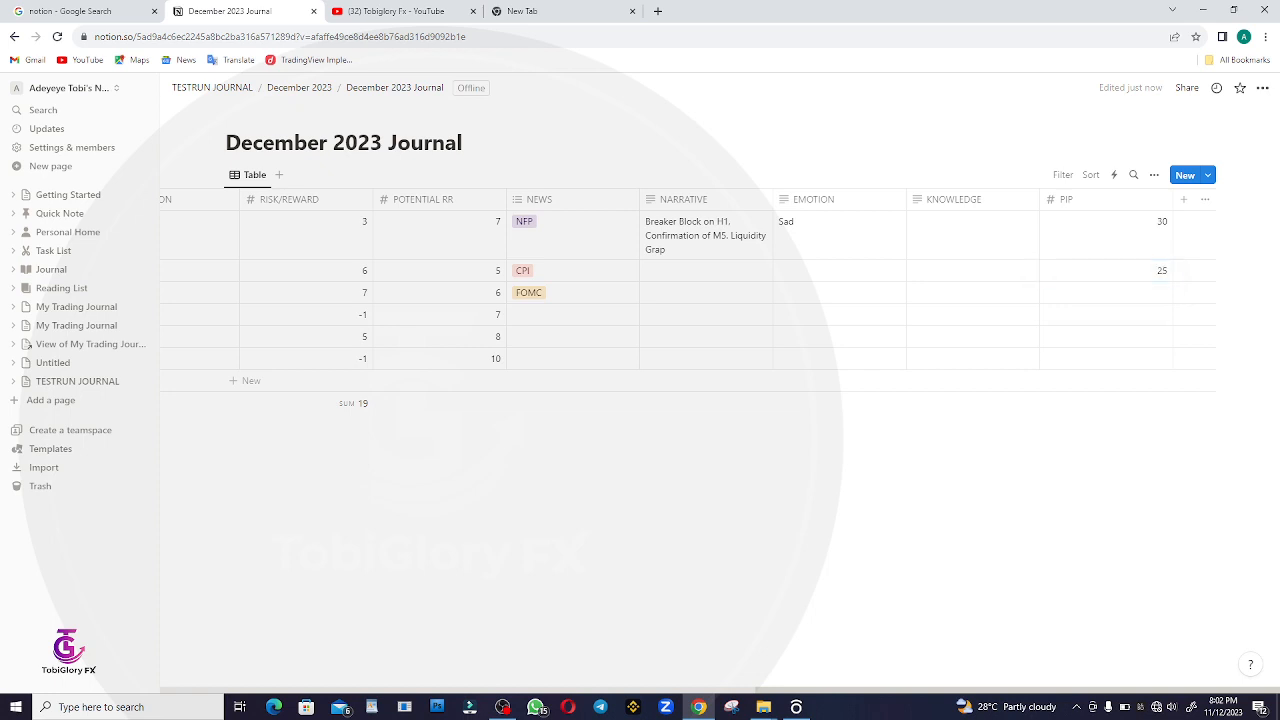
type("27")
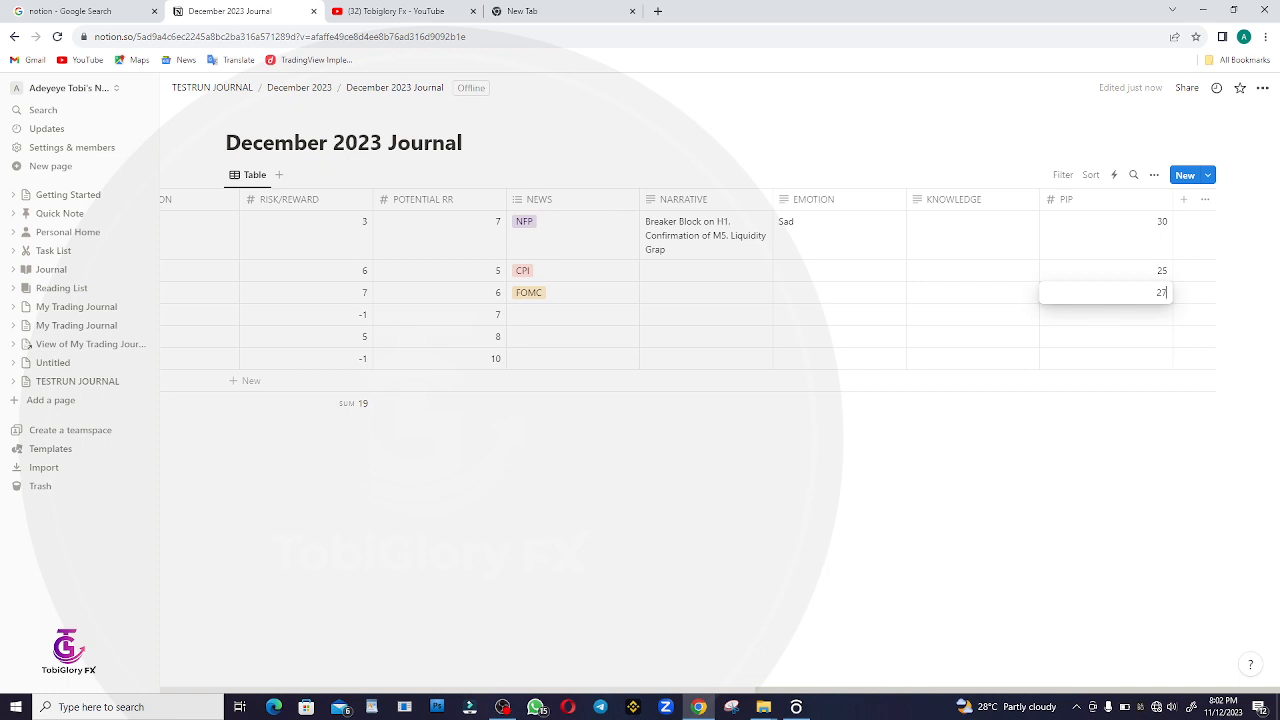
key("Return")
Enter the PIP values -6, 18 and -7 in rows 4 to 6 respectively and calculate the PIP column as Sum.
left_click(1106, 315)
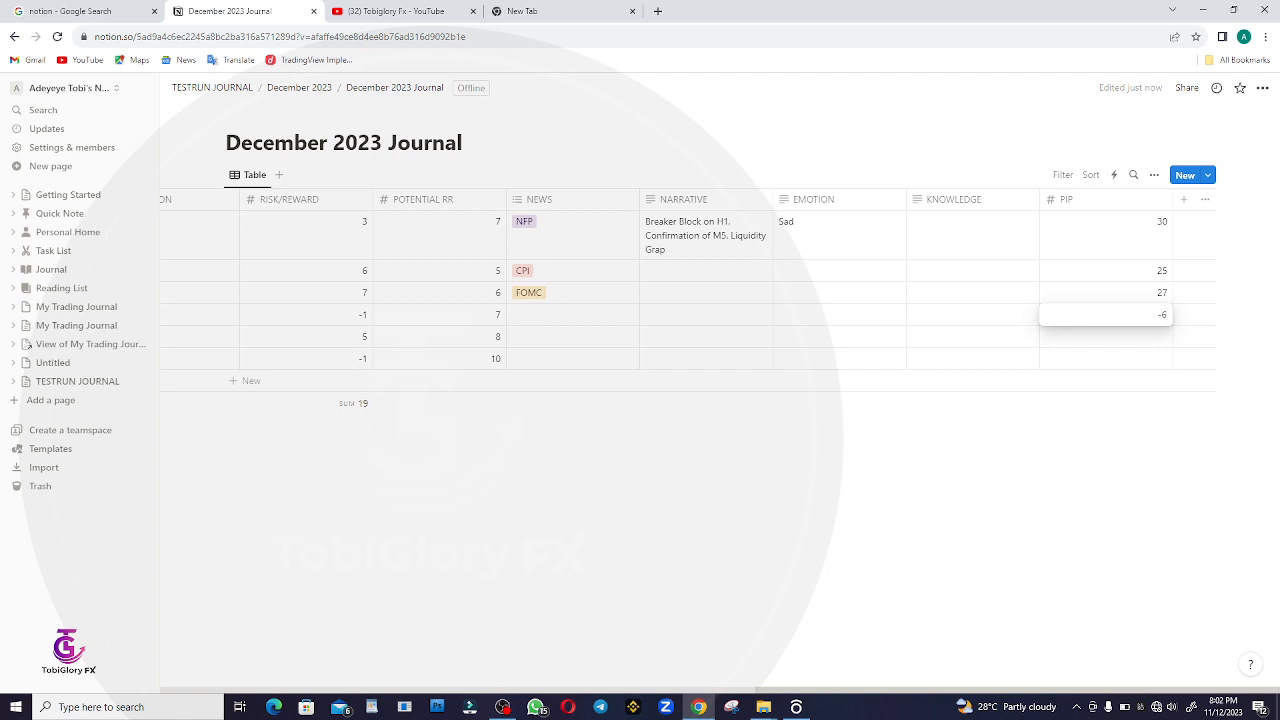
key("Return")
left_click(1106, 337)
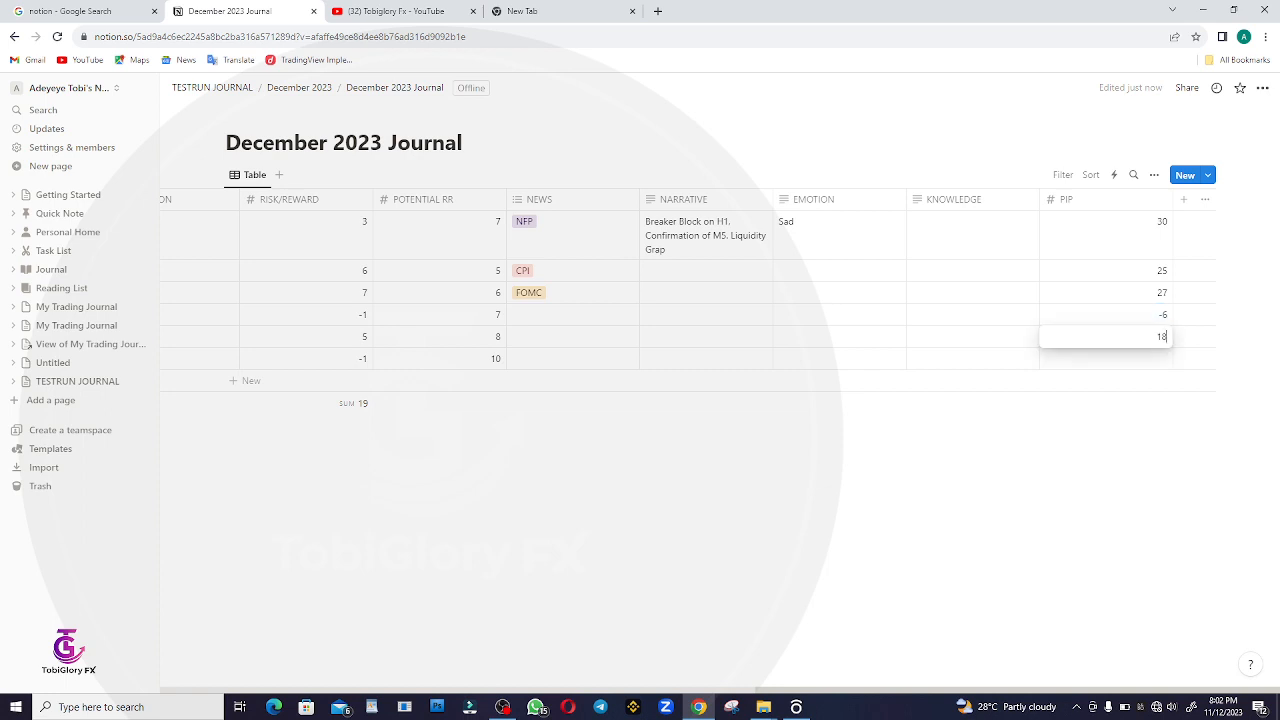
type("18")
key("Return")
left_click(1106, 359)
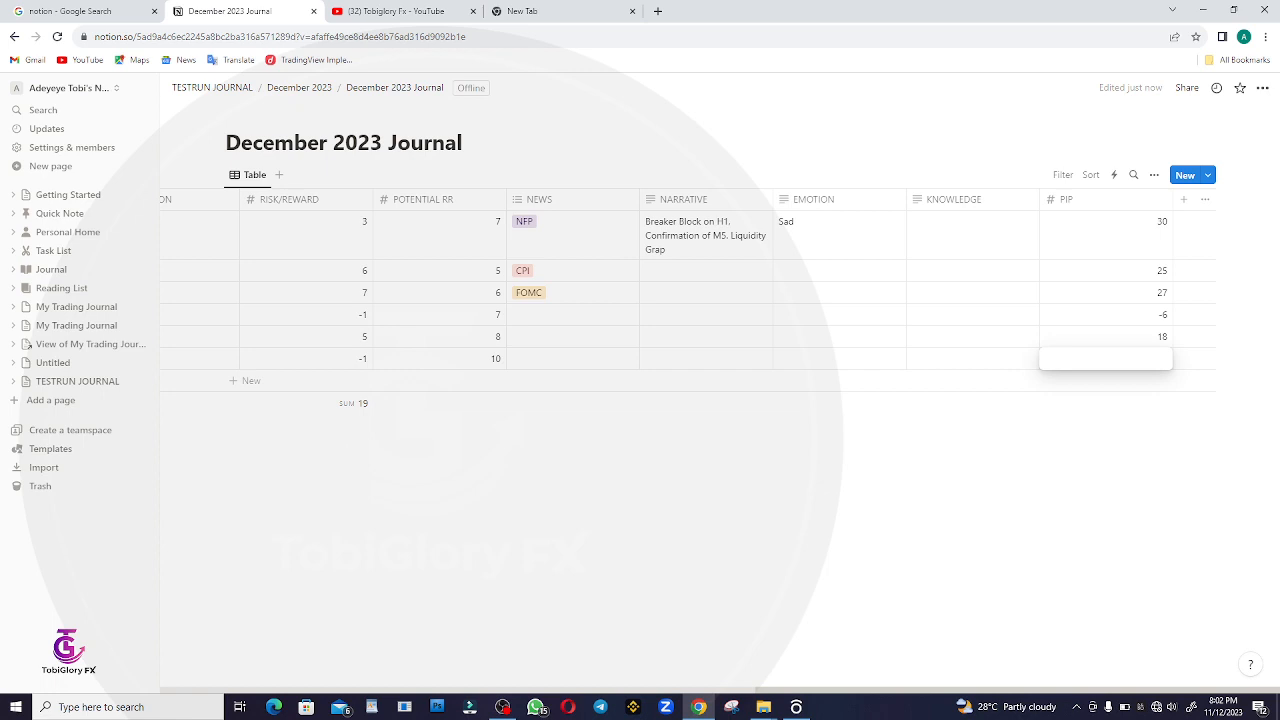
type("-7")
key("Return")
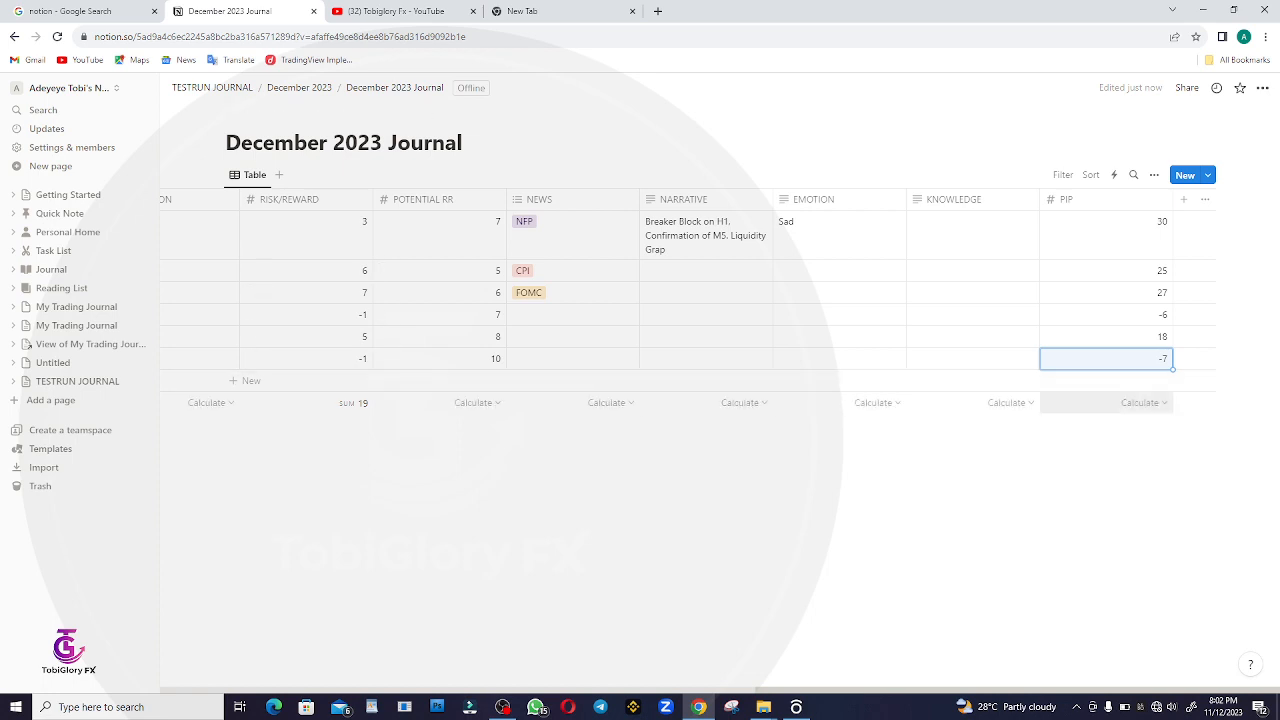
left_click(1143, 402)
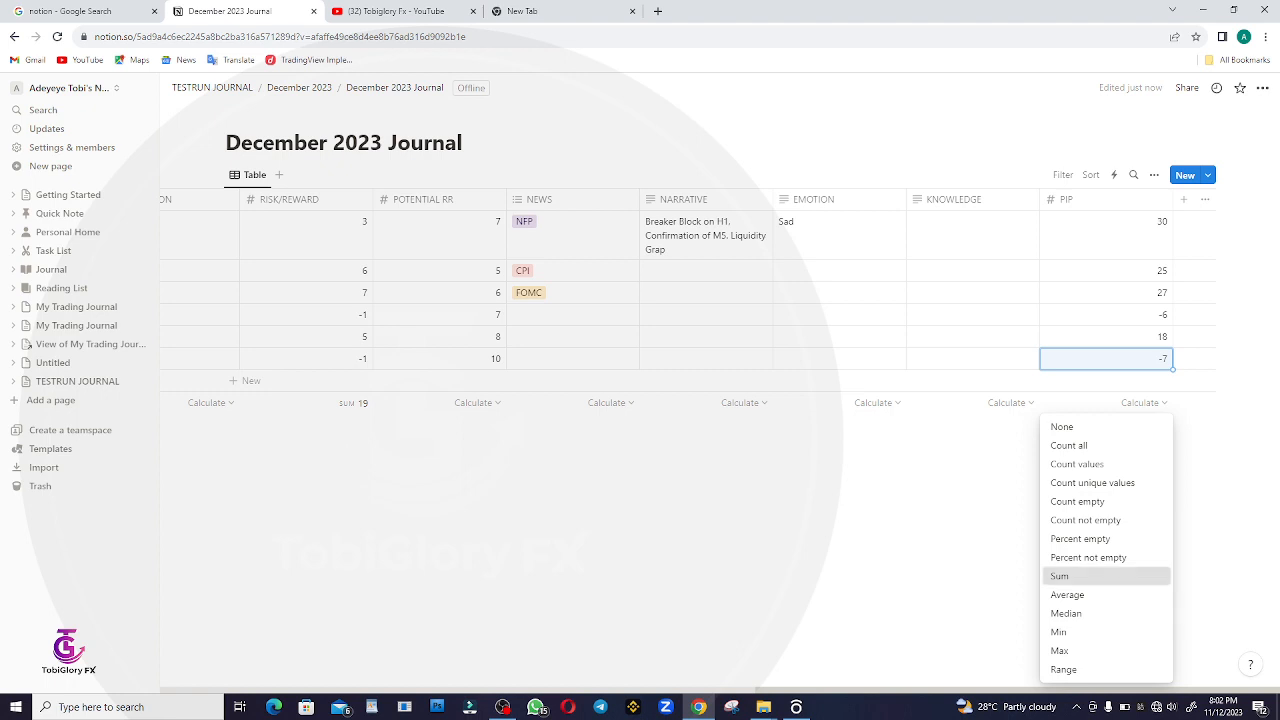
left_click(1100, 576)
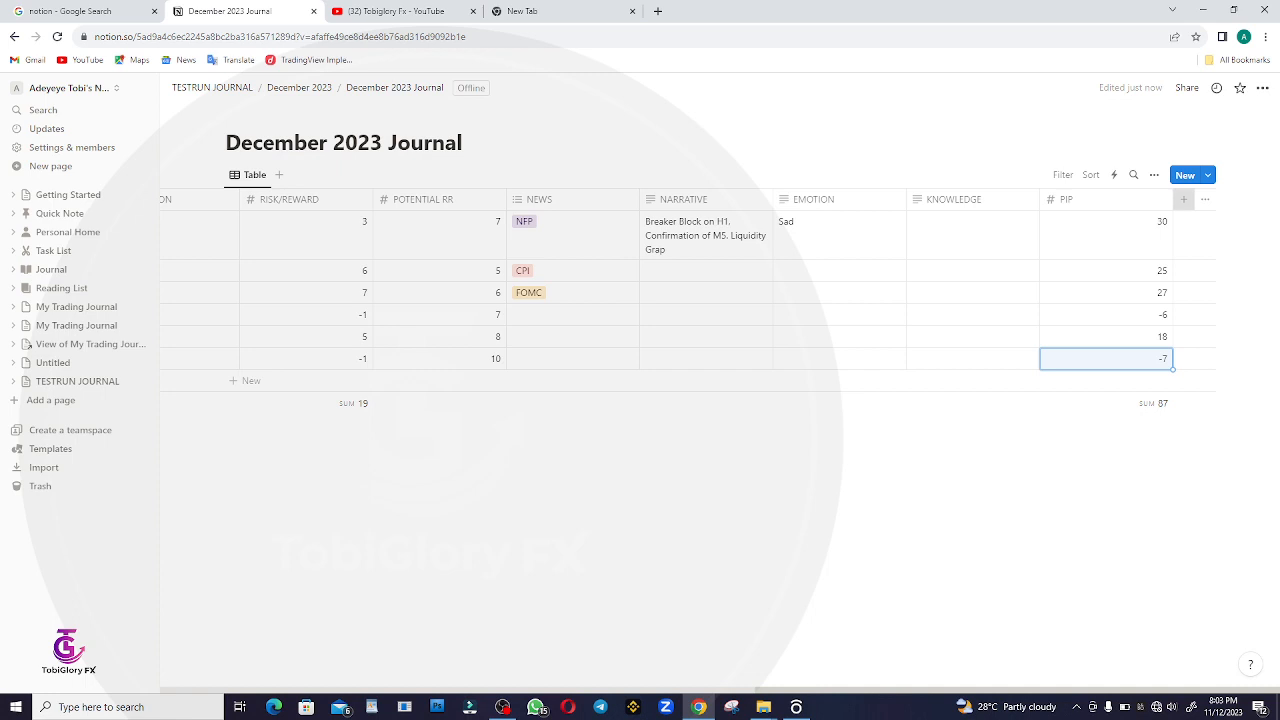
Add a new property named LINK to the journal table, change its type to URL and close its settings.
left_click(1183, 199)
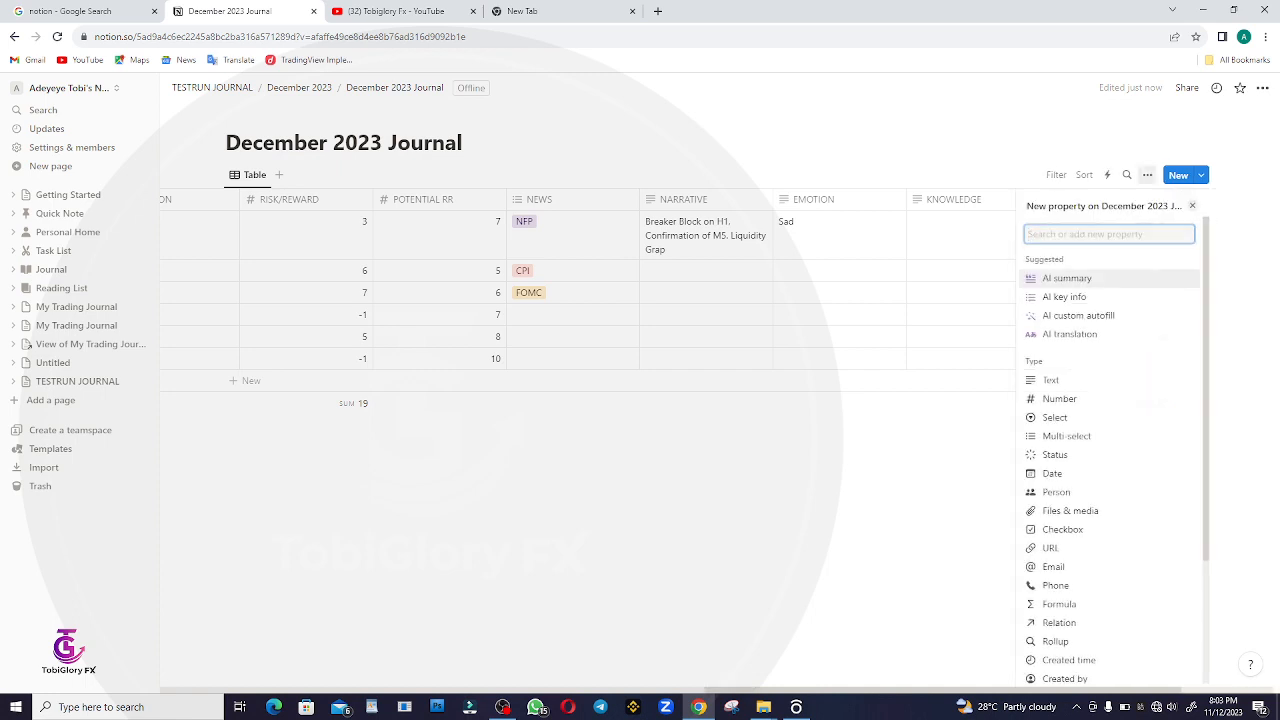
type("LINK")
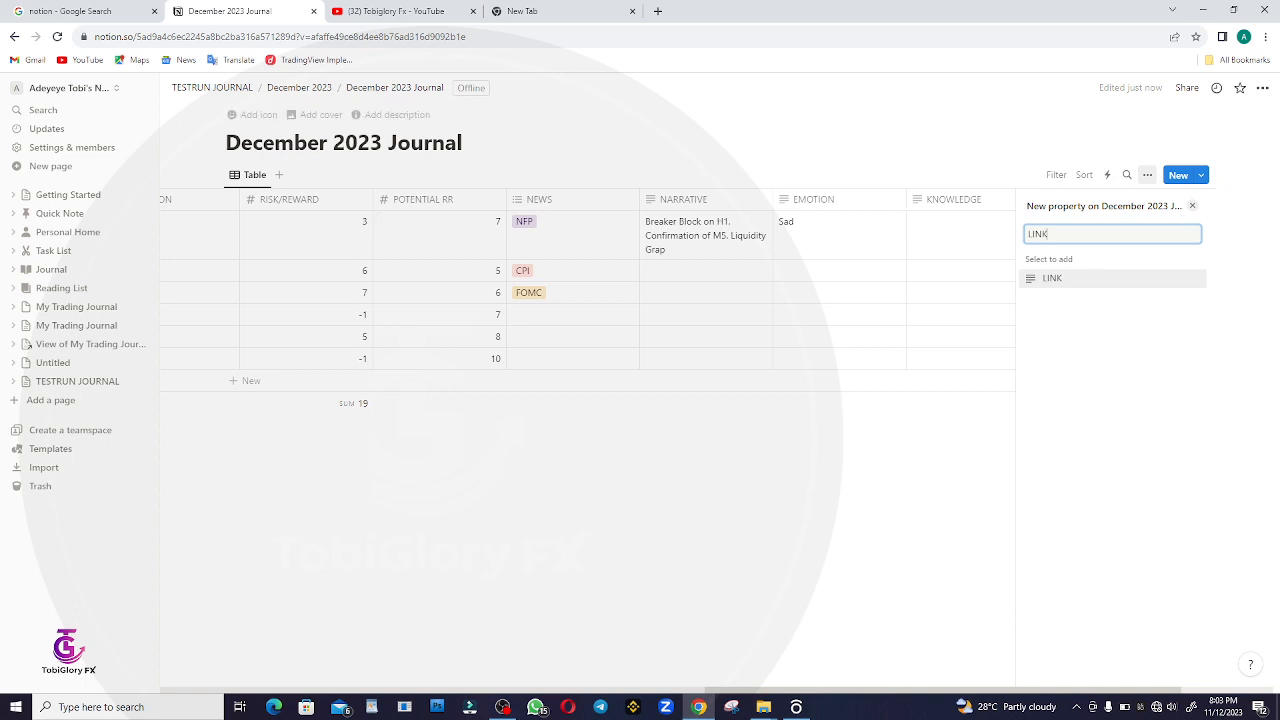
key("Return")
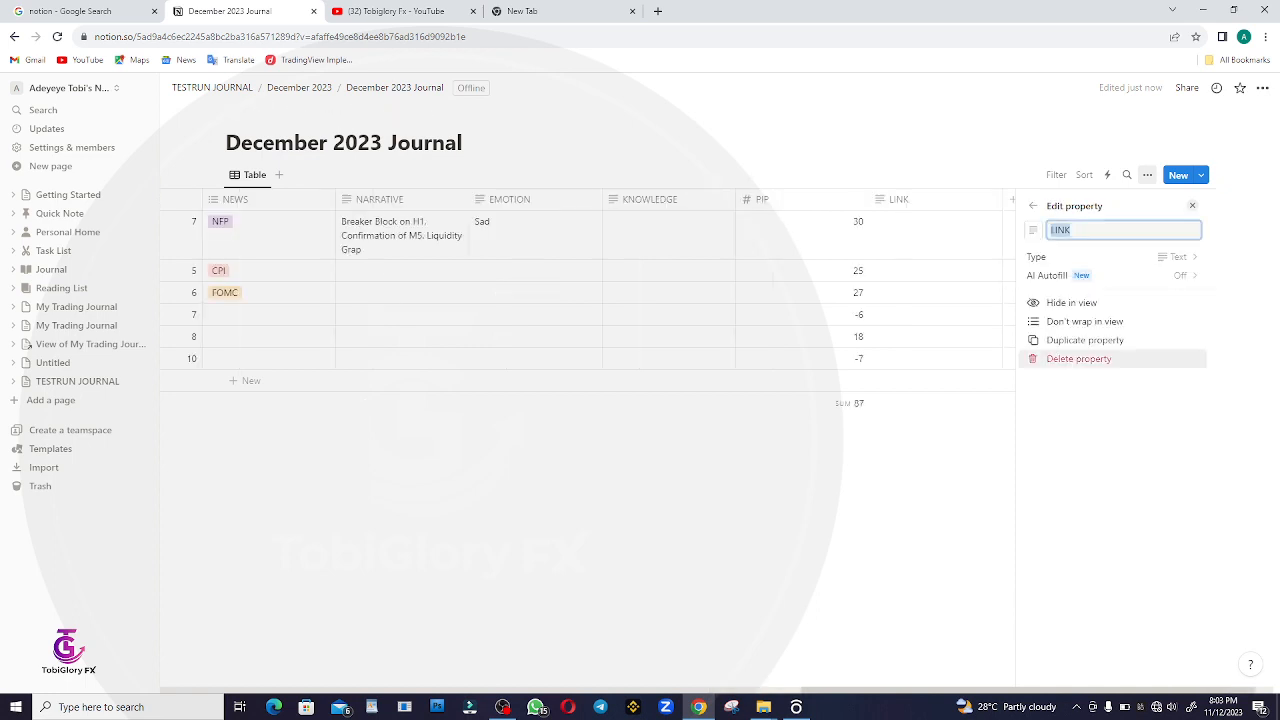
left_click(1100, 257)
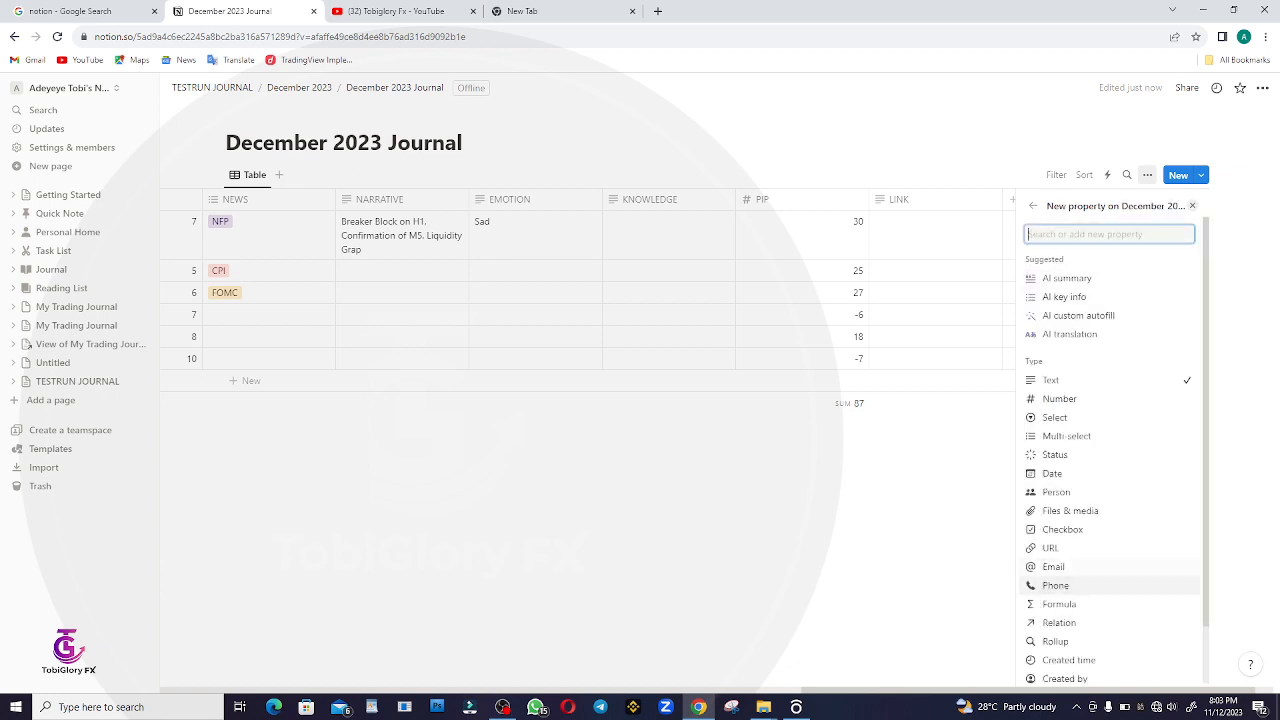
scroll(1100, 578, "down", 2)
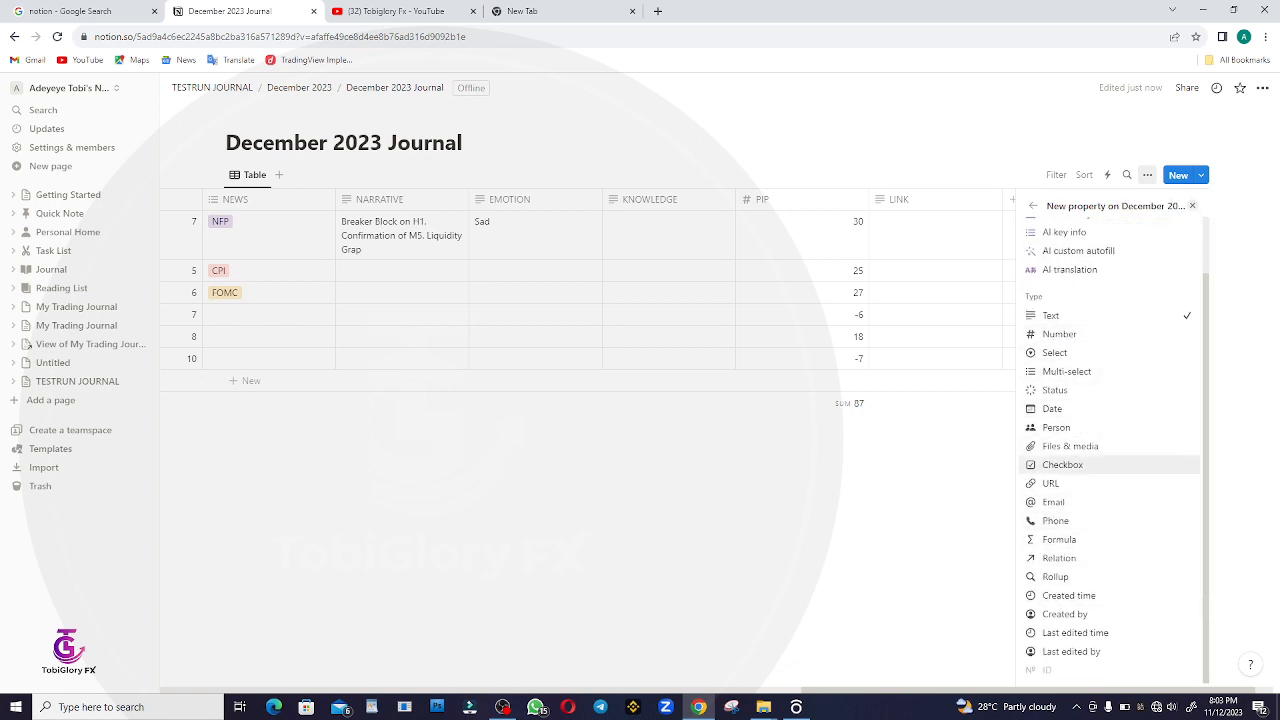
left_click(1050, 483)
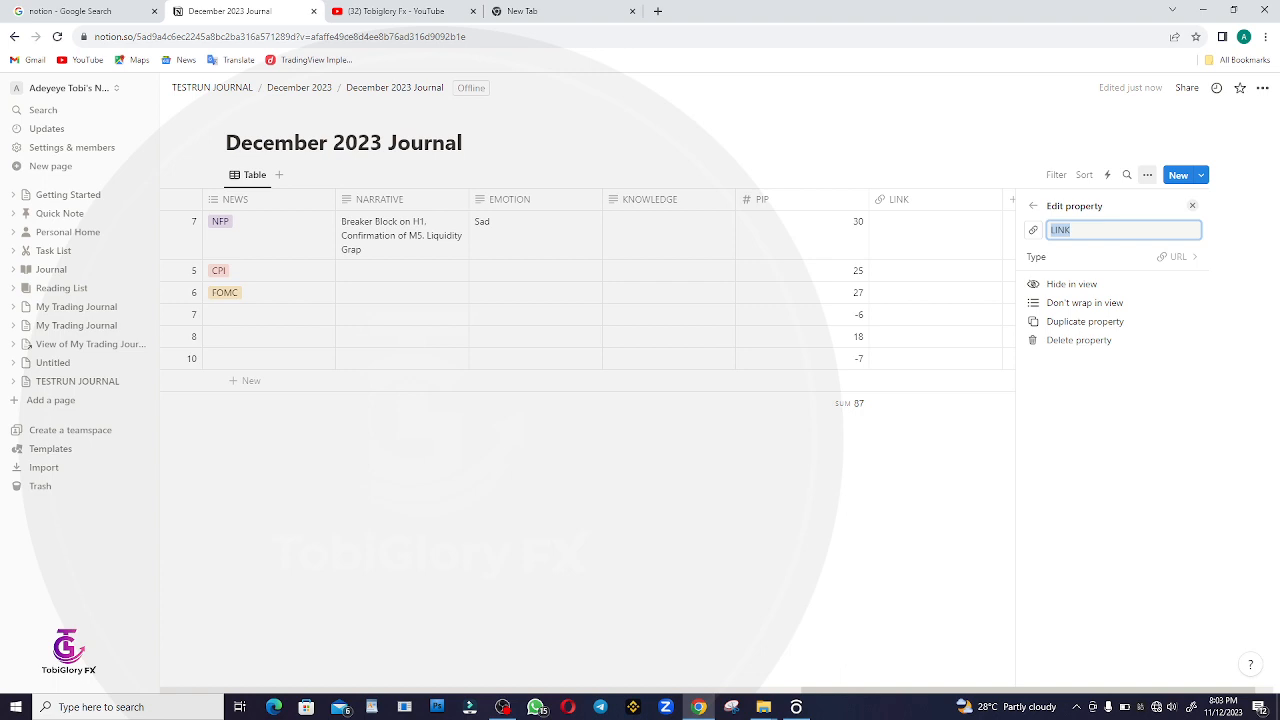
key("Escape")
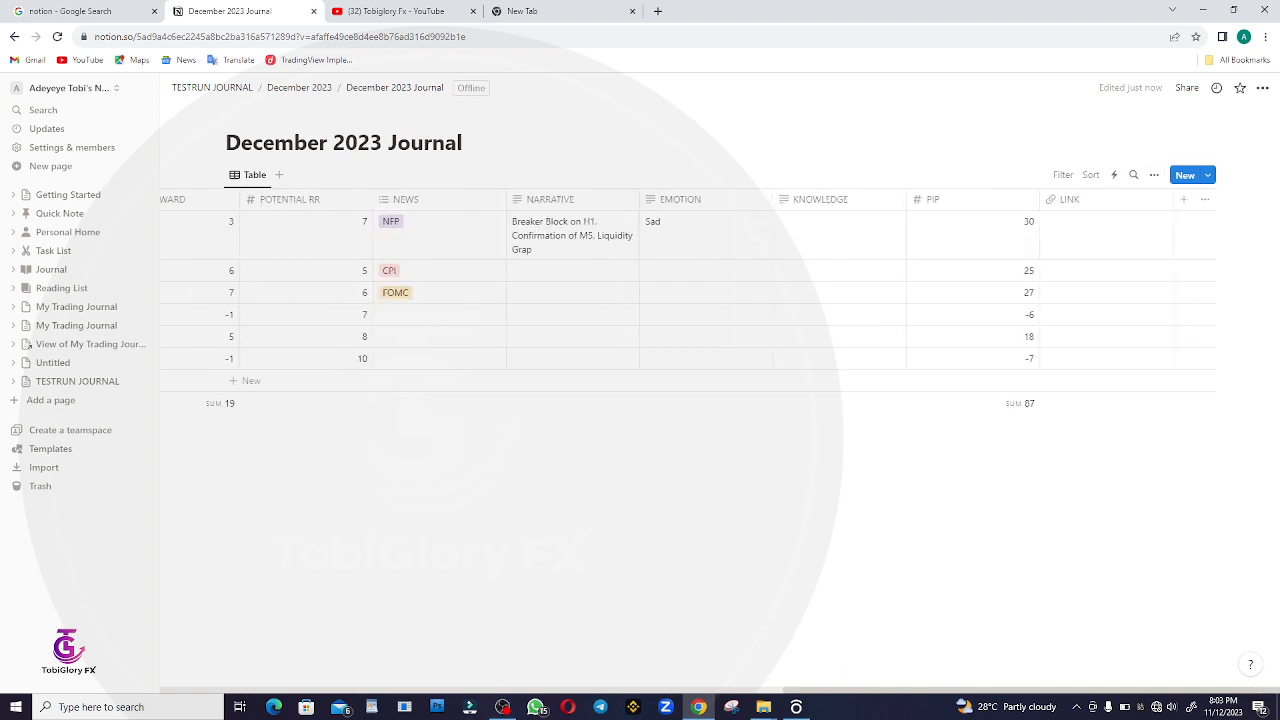
left_click(1105, 235)
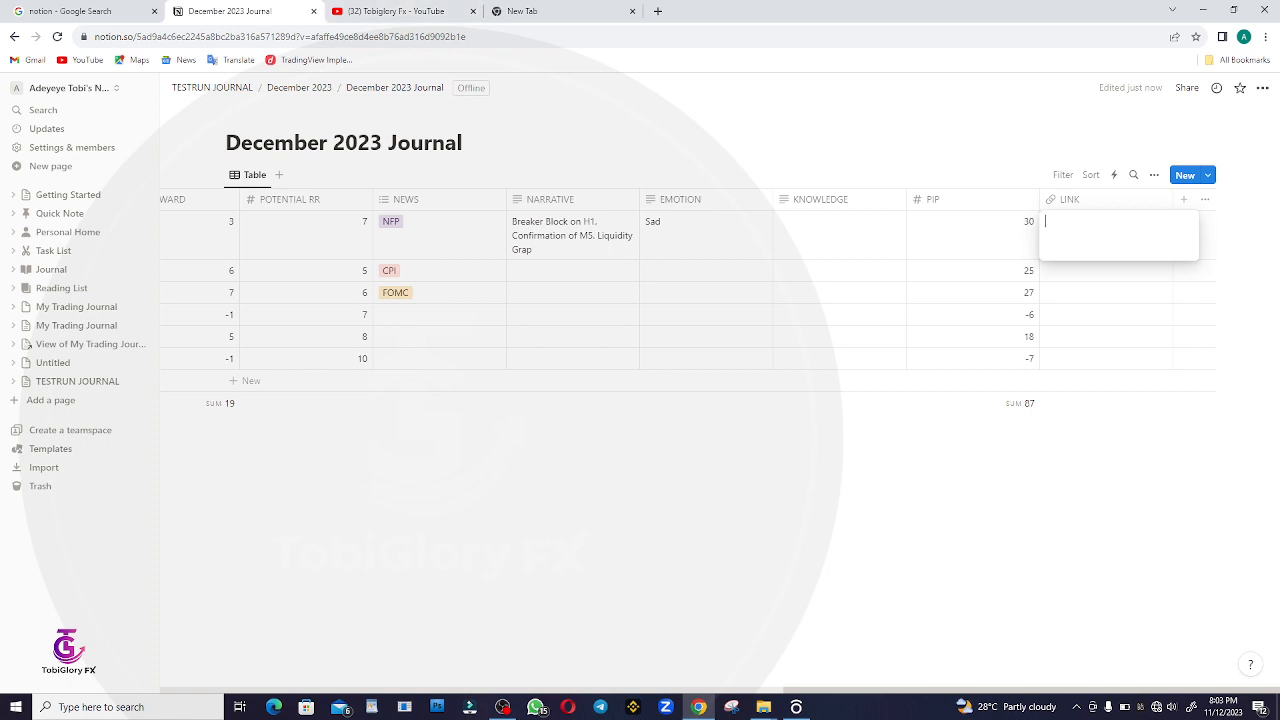
key("Escape")
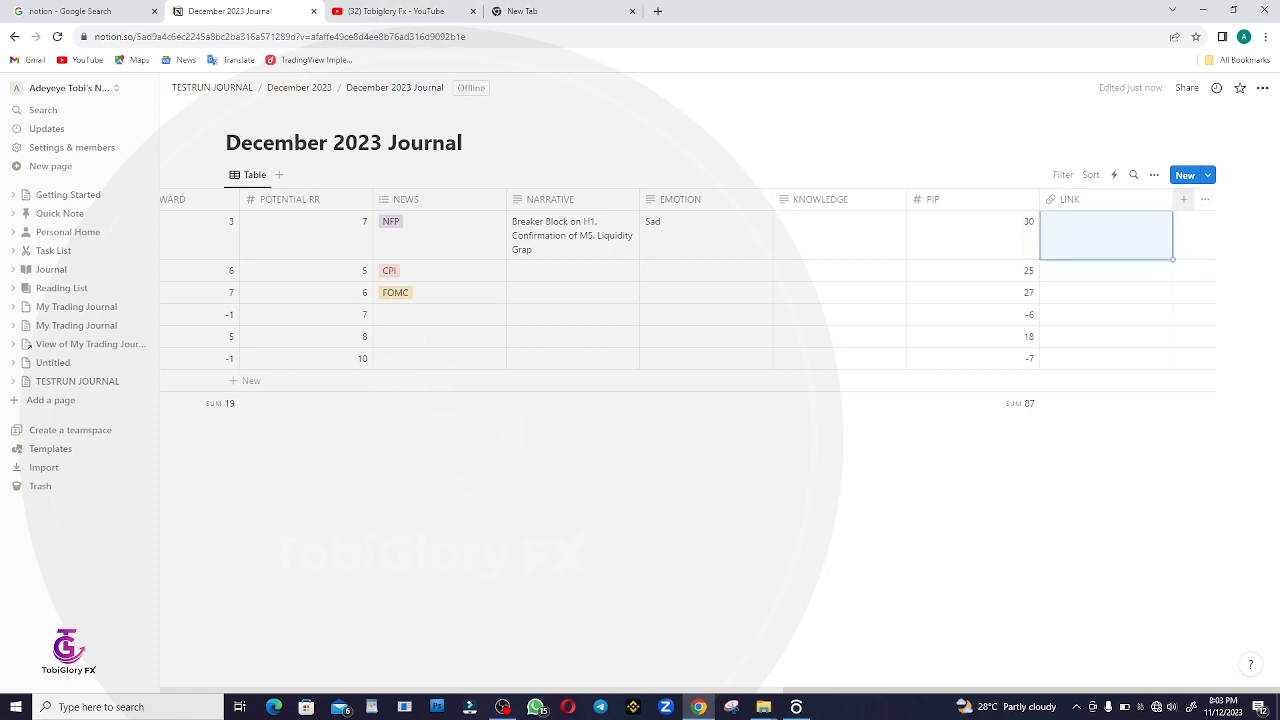
Add a new property named SCREENSHOT to the journal table, change its type to Files & media and close its settings.
left_click(1183, 199)
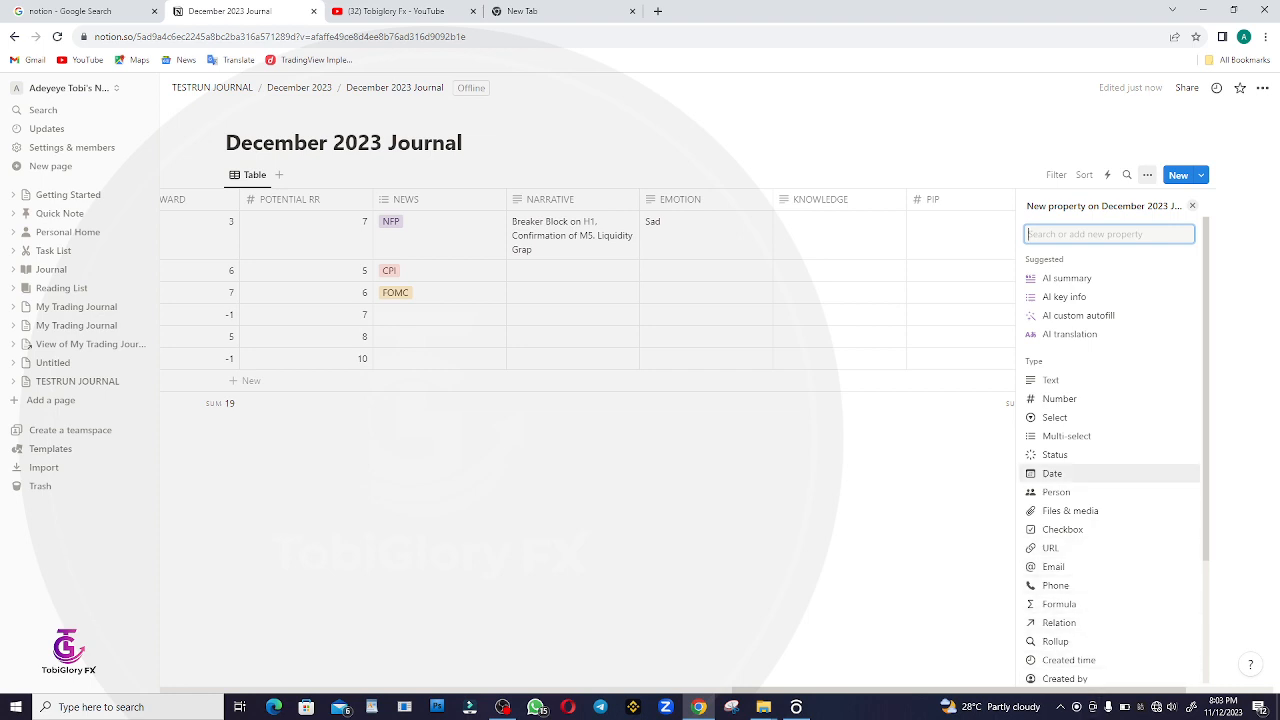
type("FILES")
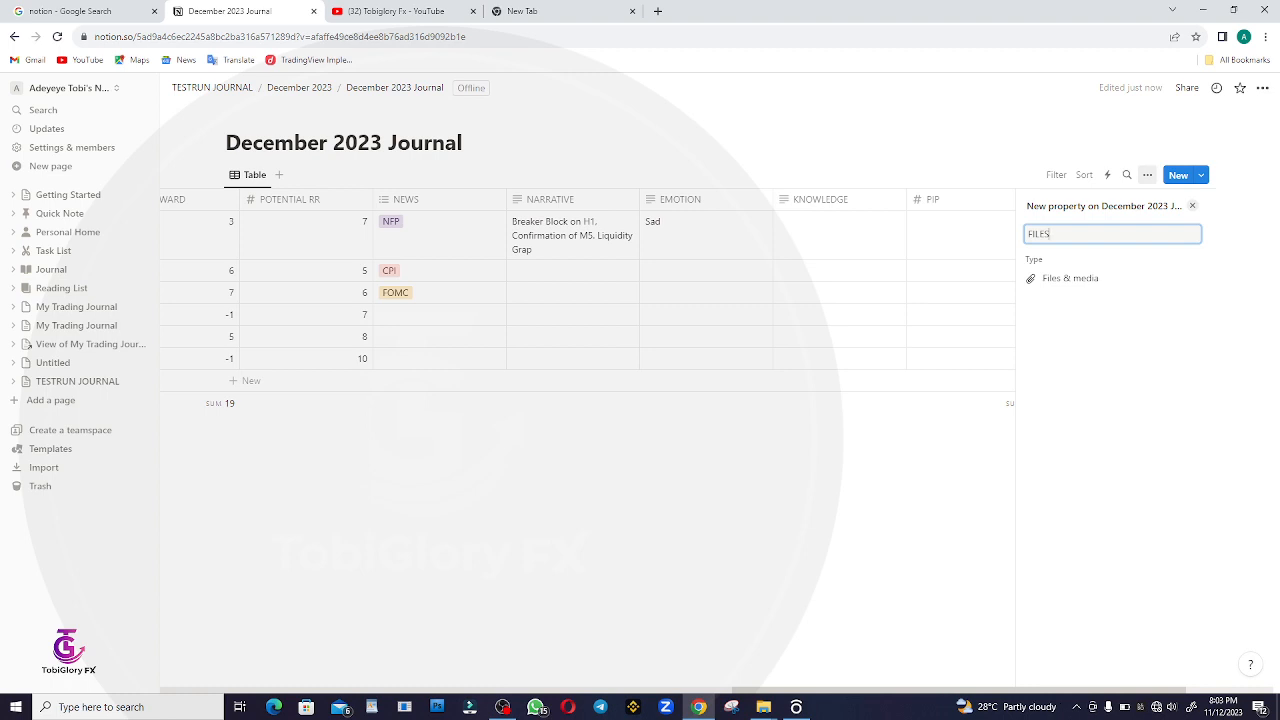
key("BackSpace")
key("BackSpace")
key("BackSpace")
key("BackSpace")
key("BackSpace")
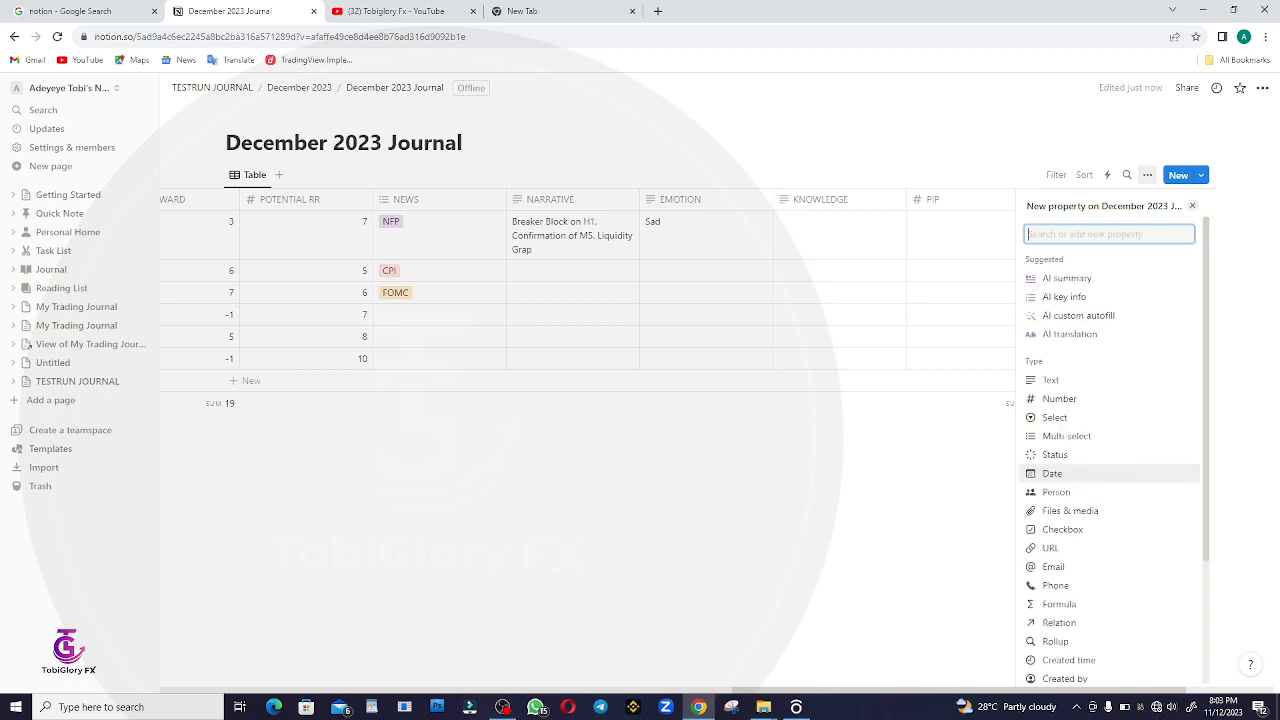
type("SCREENSHOT")
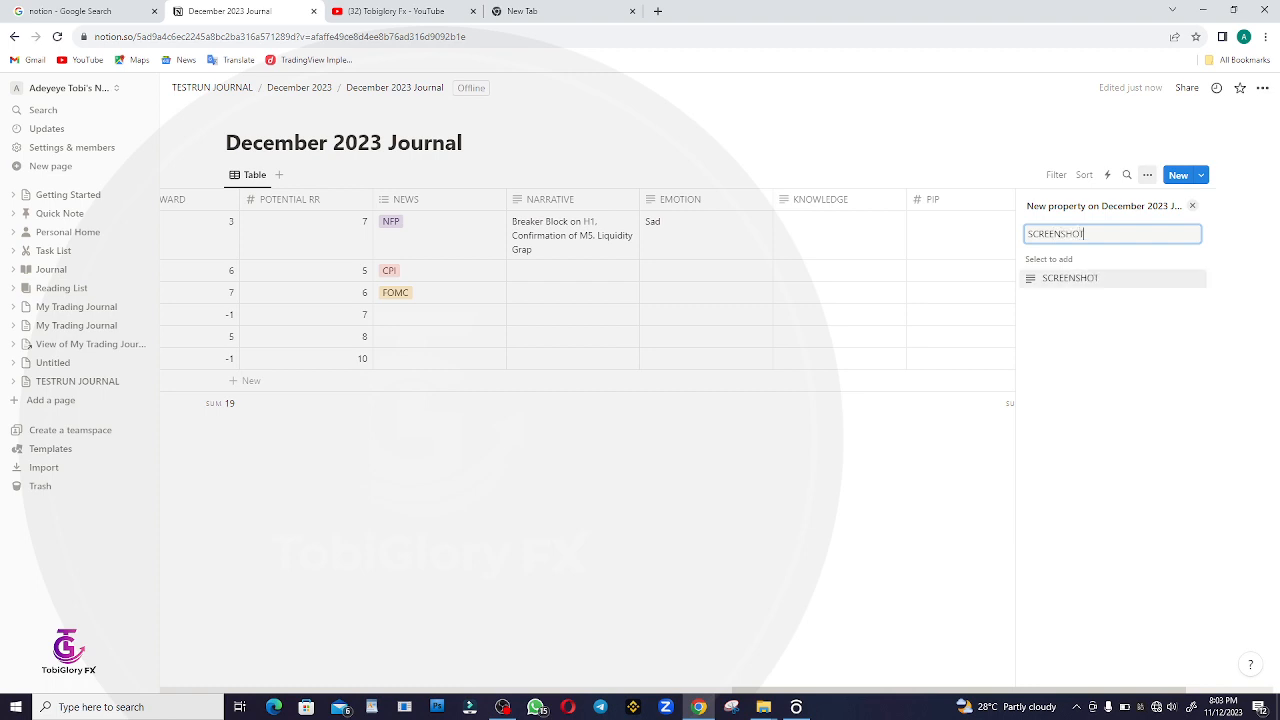
left_click(1071, 278)
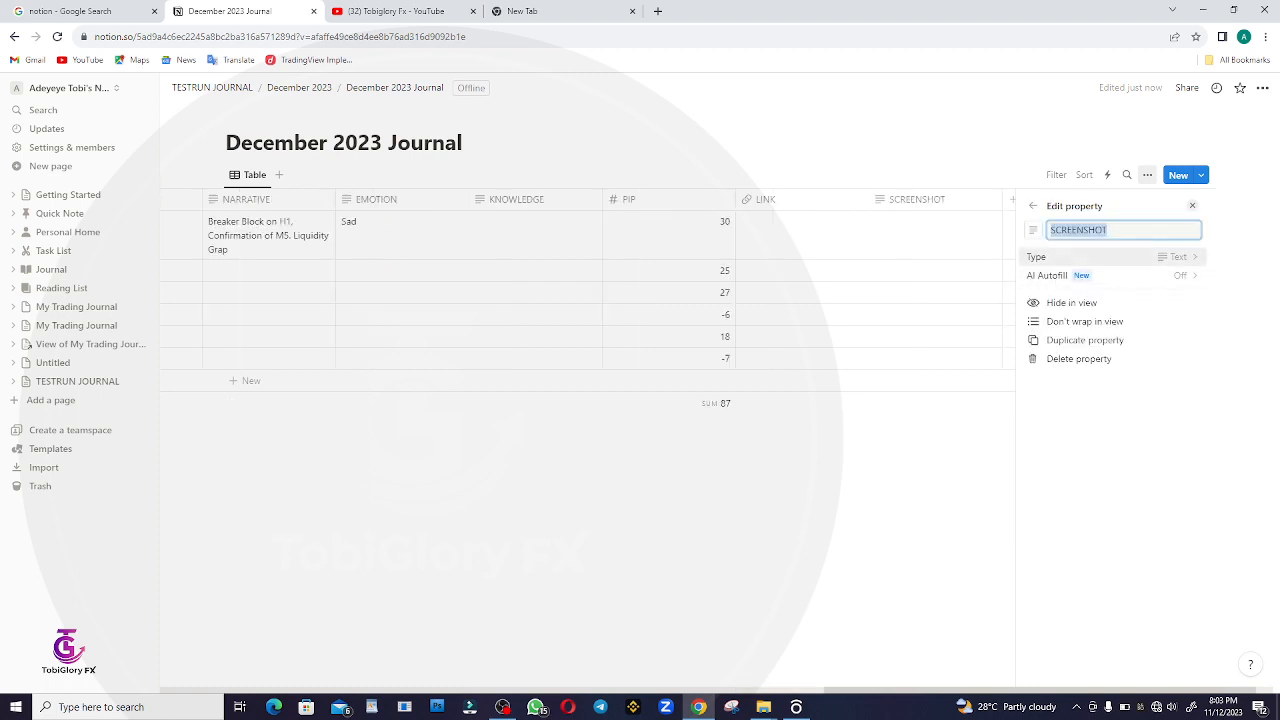
left_click(1090, 257)
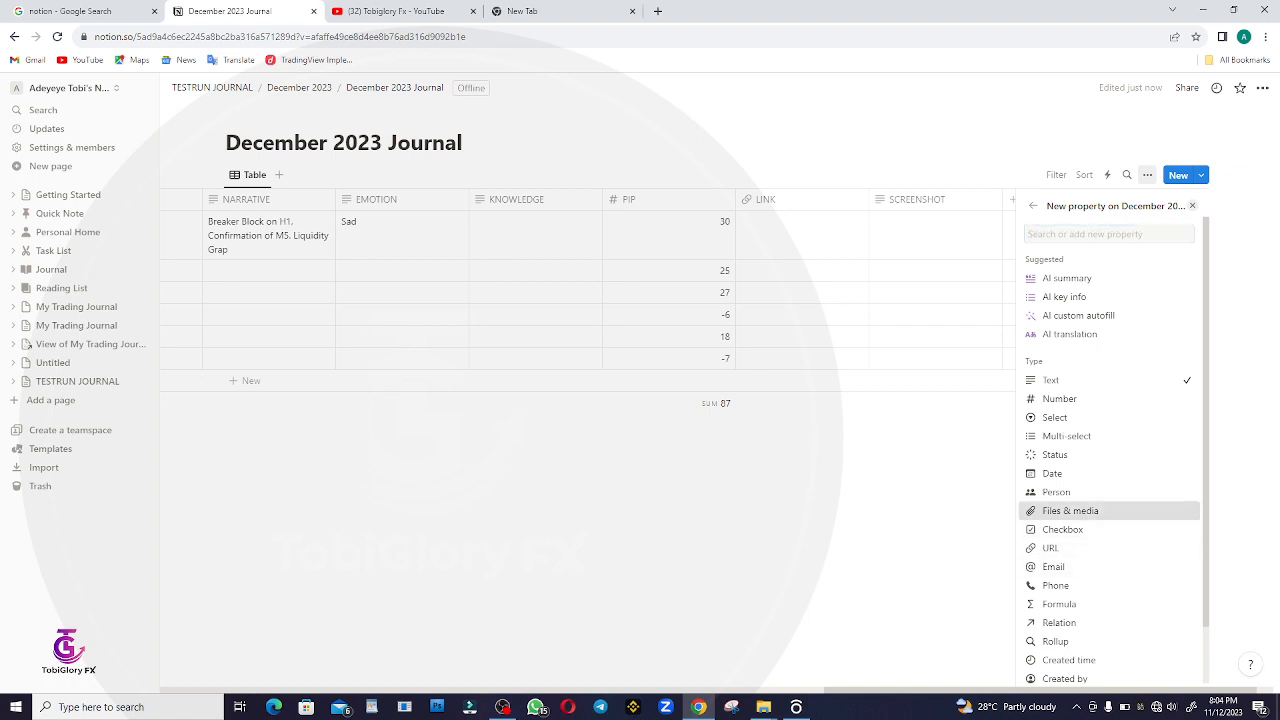
left_click(1070, 510)
left_click(1192, 205)
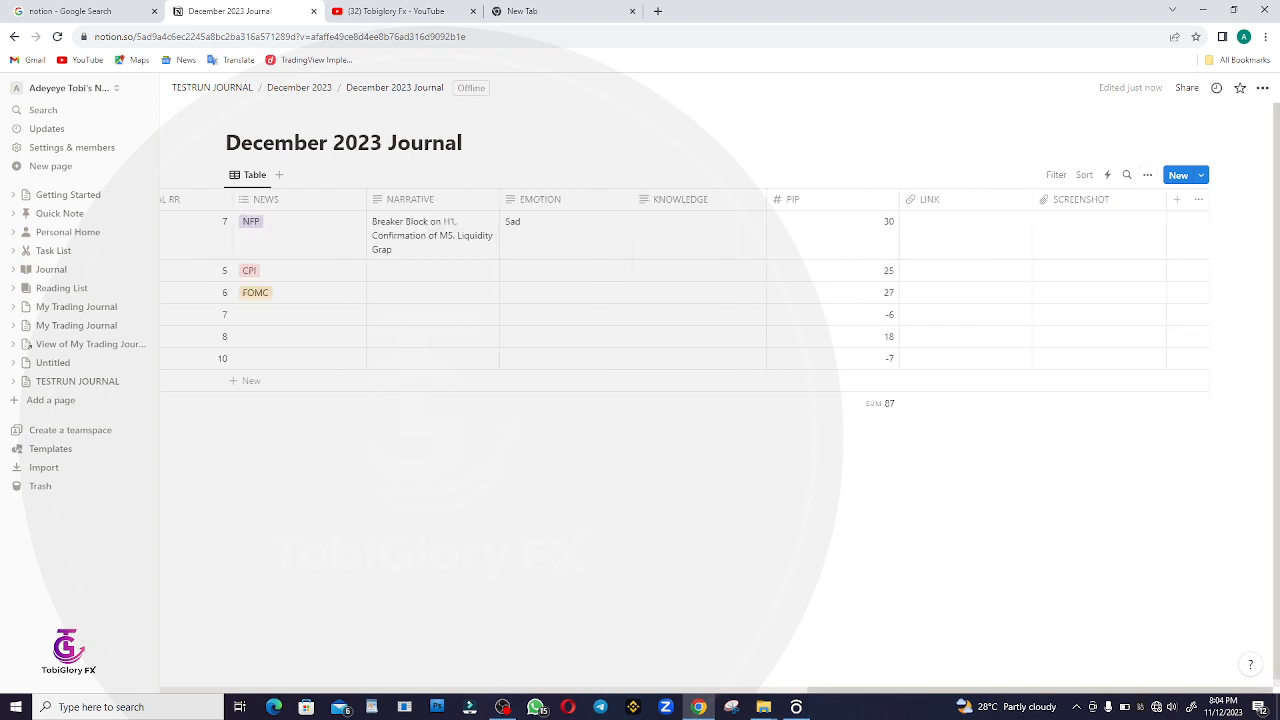
Try to upload the chart image XAUUSD_2023-11-07_20-42-25 from Downloads as the SCREENSHOT of the first trade row.
left_click(1105, 237)
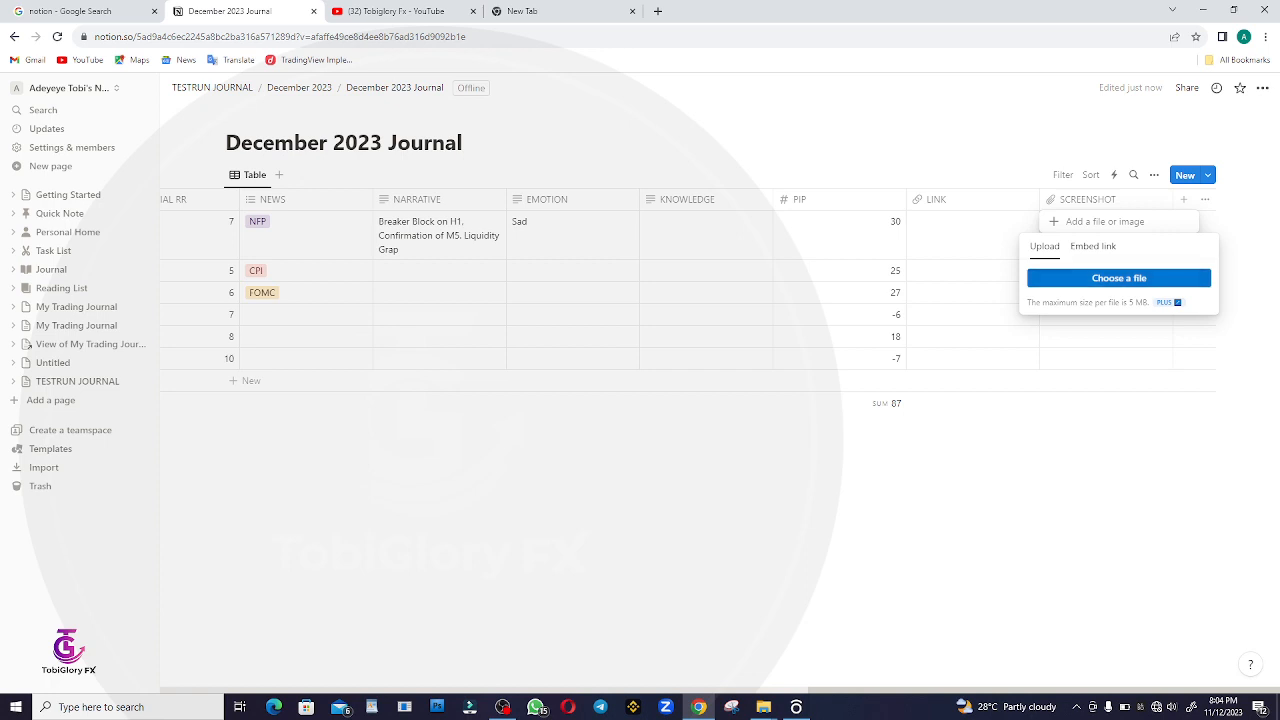
left_click(1119, 278)
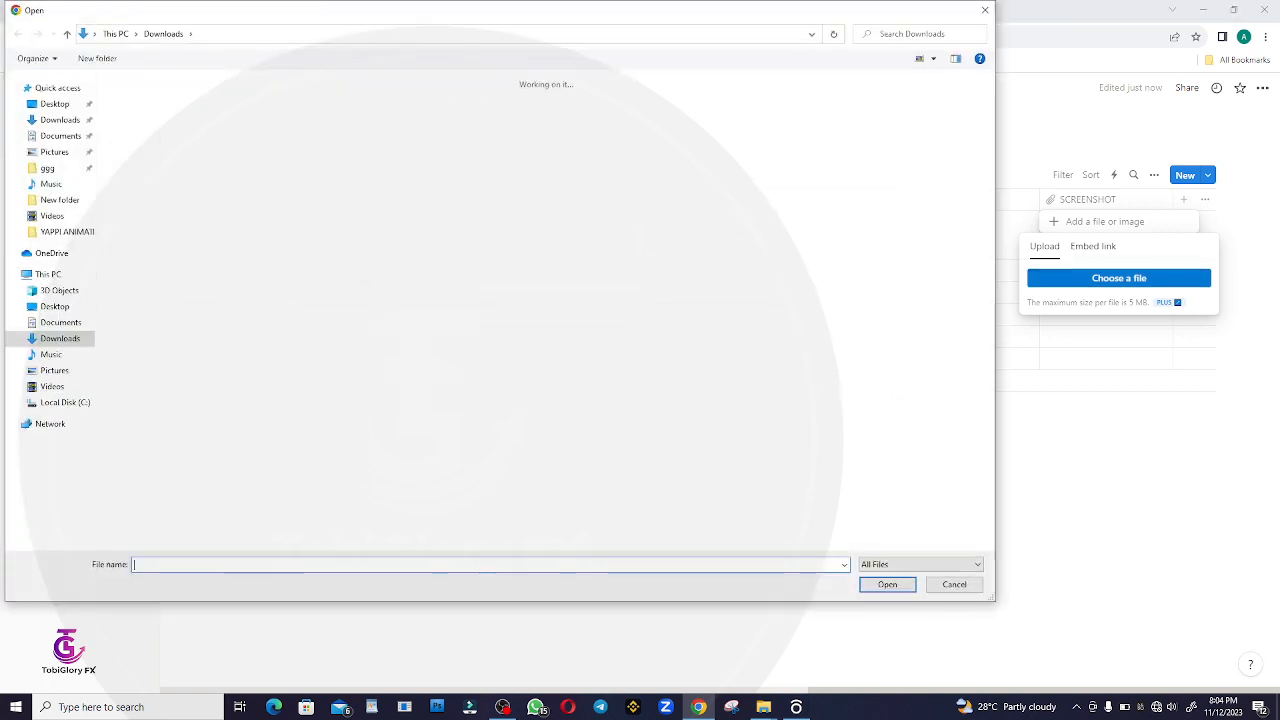
scroll(636, 300, "down", 3)
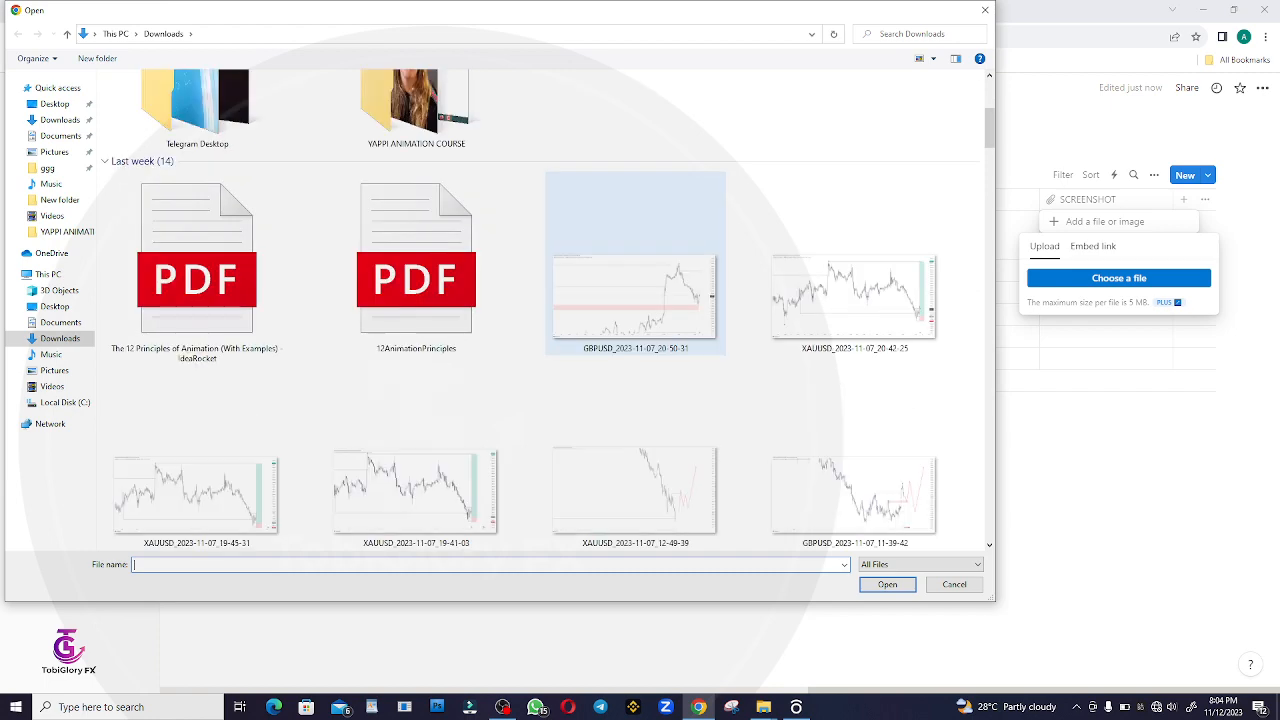
left_click(854, 290)
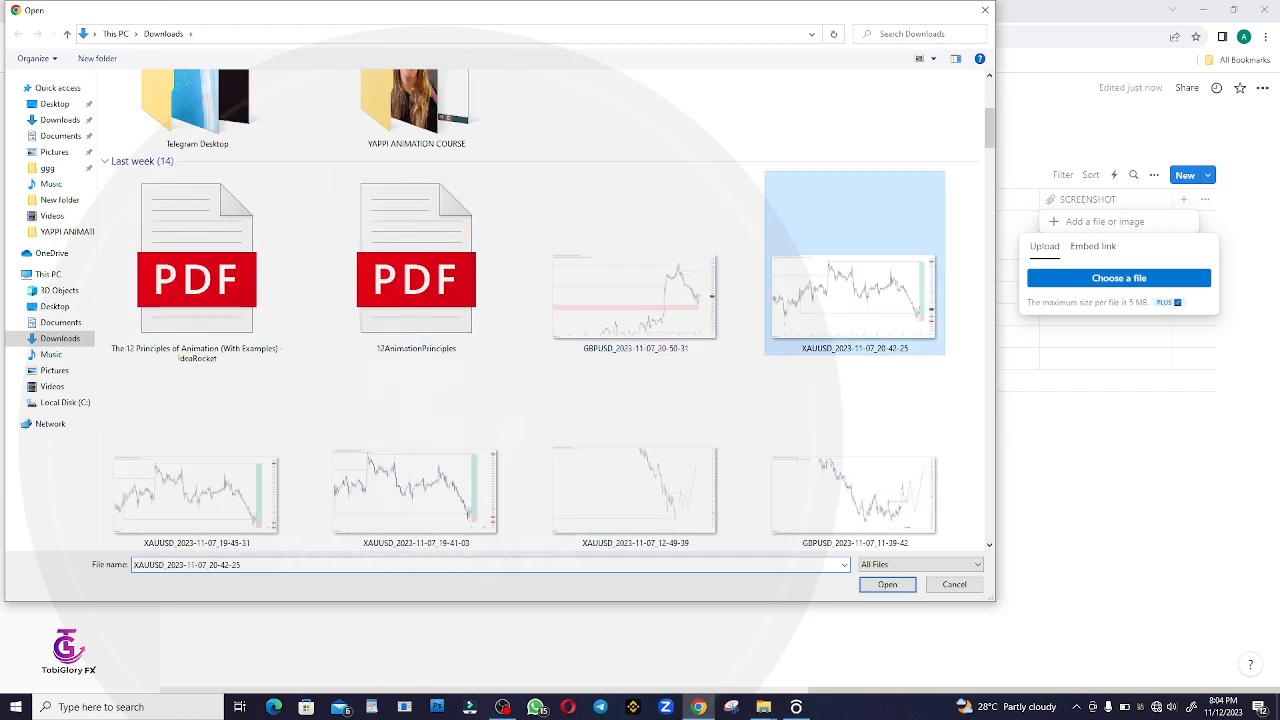
left_click(887, 584)
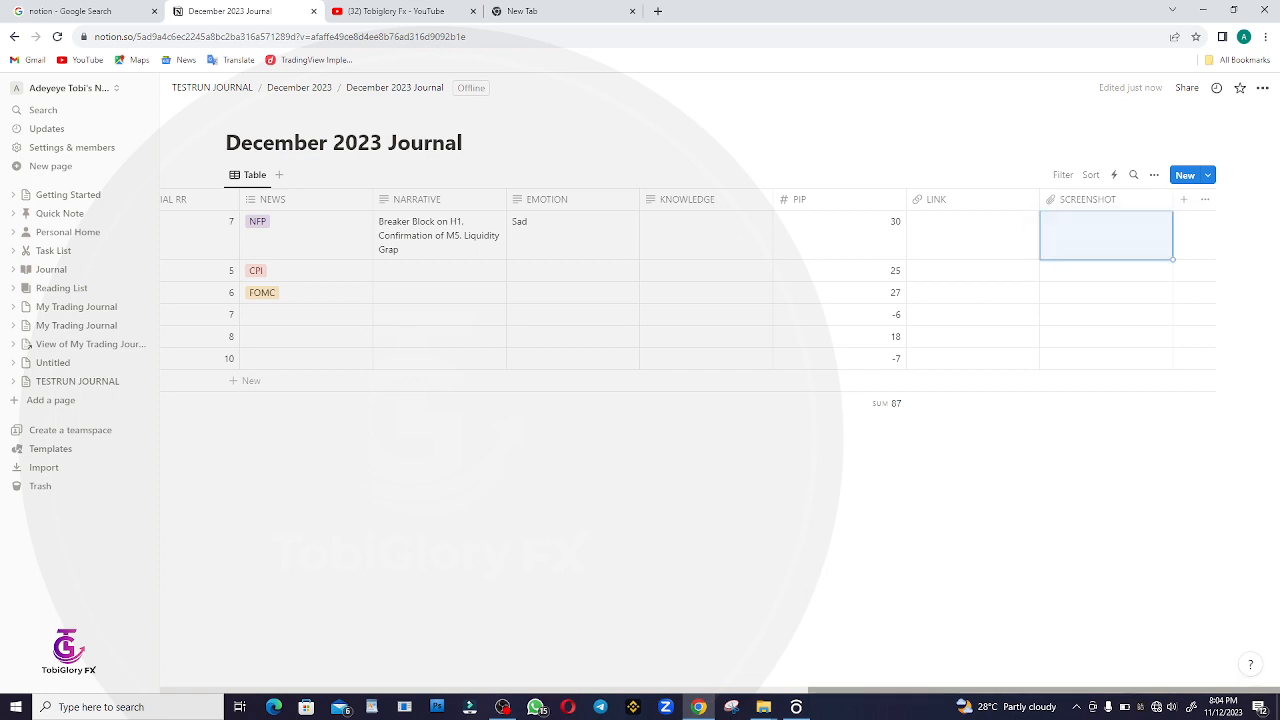
Open trade 1 in side peek, examine its full list of properties, close it and look across the journal table's columns.
scroll(720, 290, "left", 10)
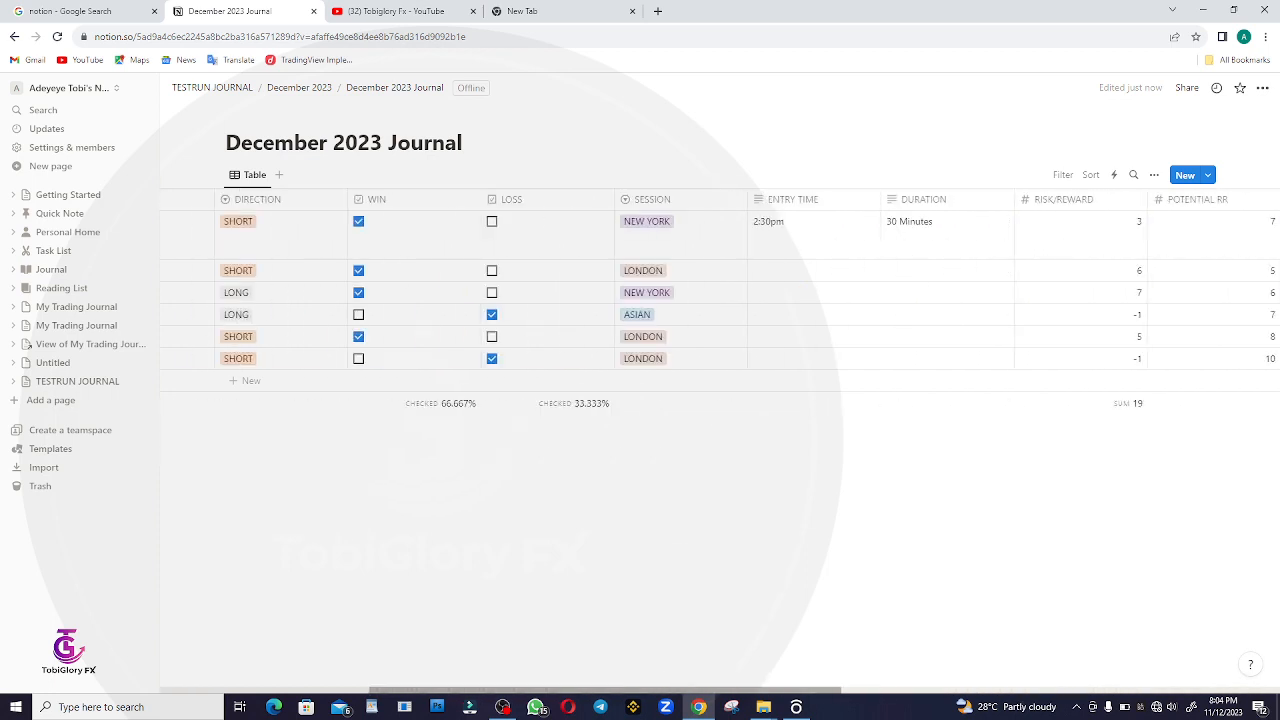
mouse_move(297, 222)
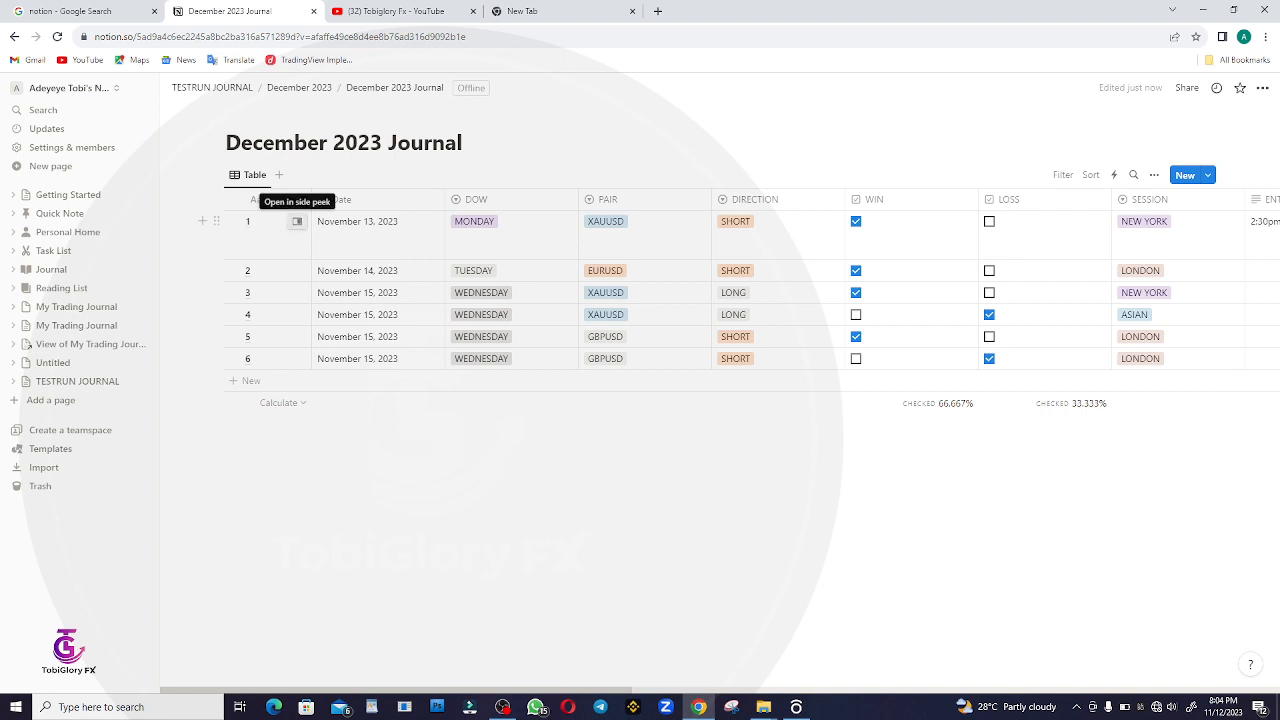
left_click(297, 221)
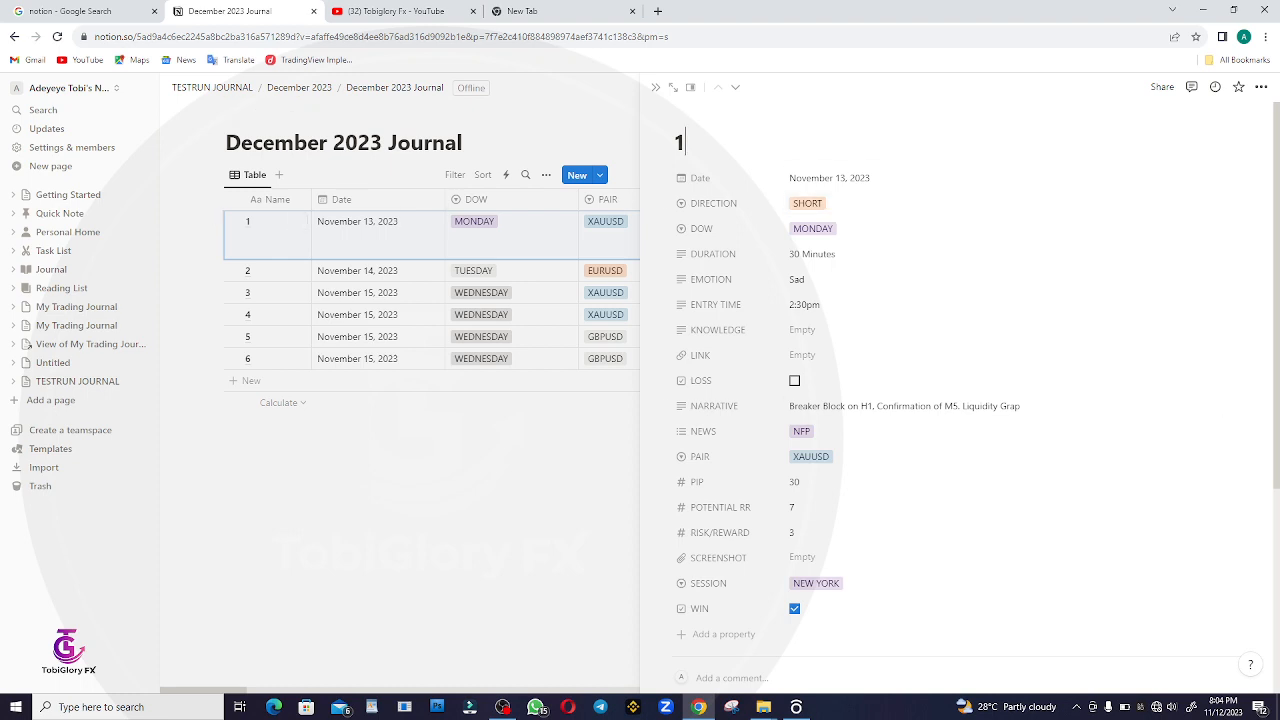
scroll(950, 400, "down", 2)
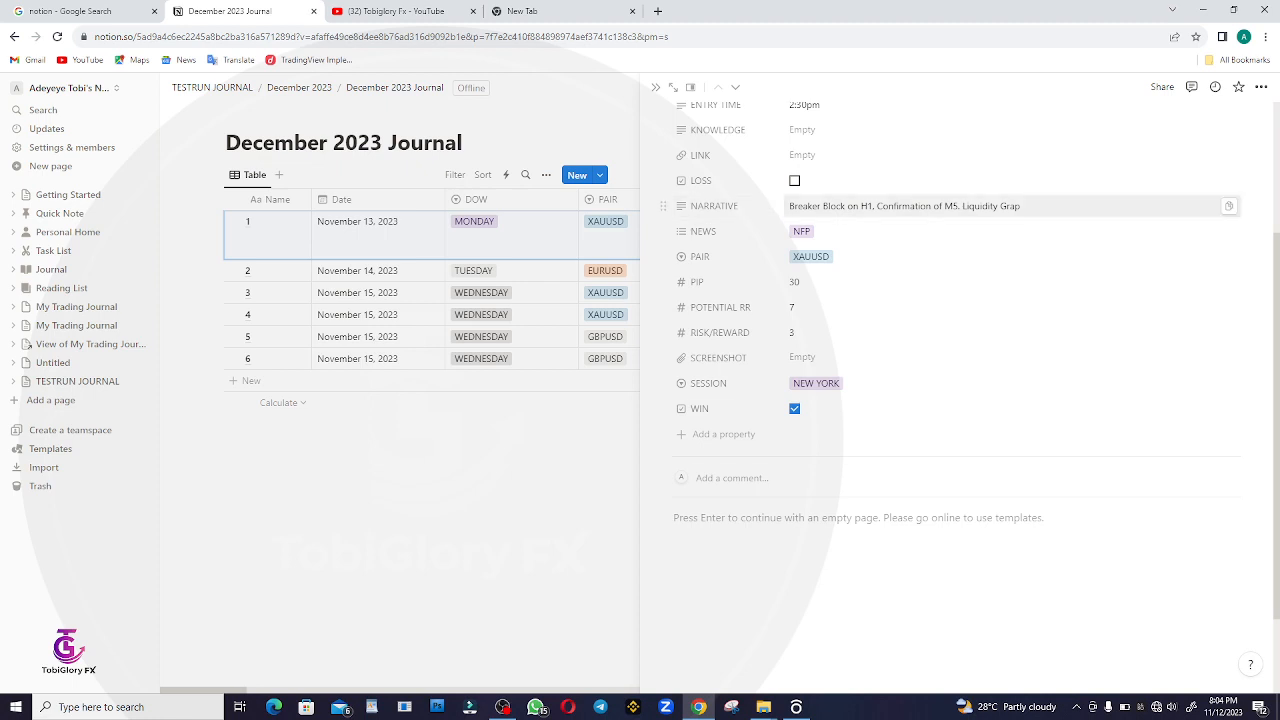
scroll(950, 215, "up", 2)
scroll(950, 215, "down", 3)
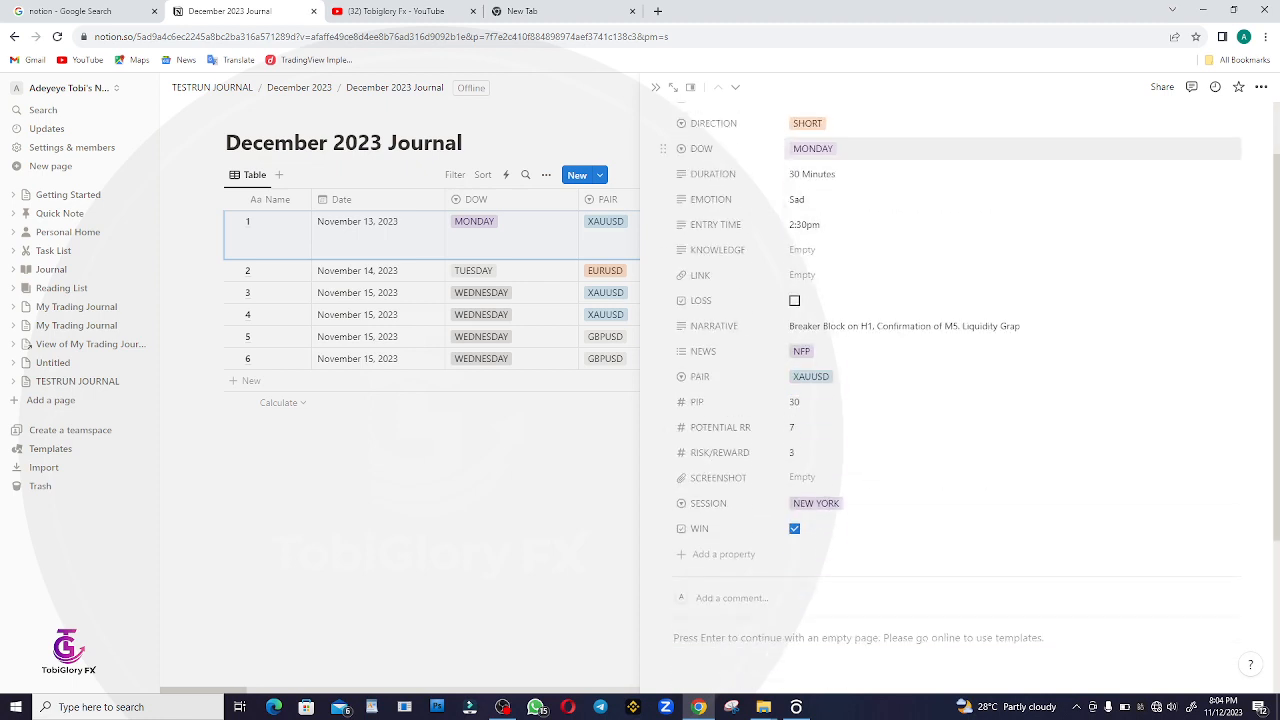
scroll(950, 300, "up", 4)
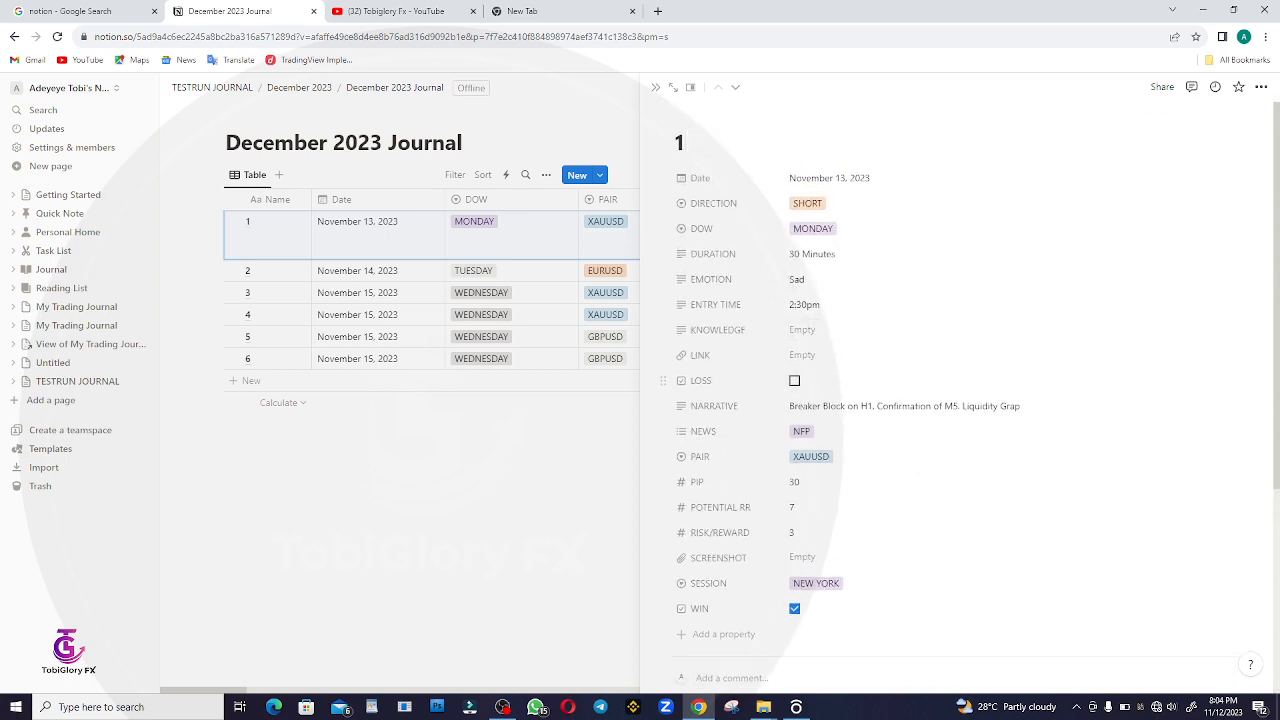
scroll(950, 300, "down", 2)
scroll(955, 670, "down", 2)
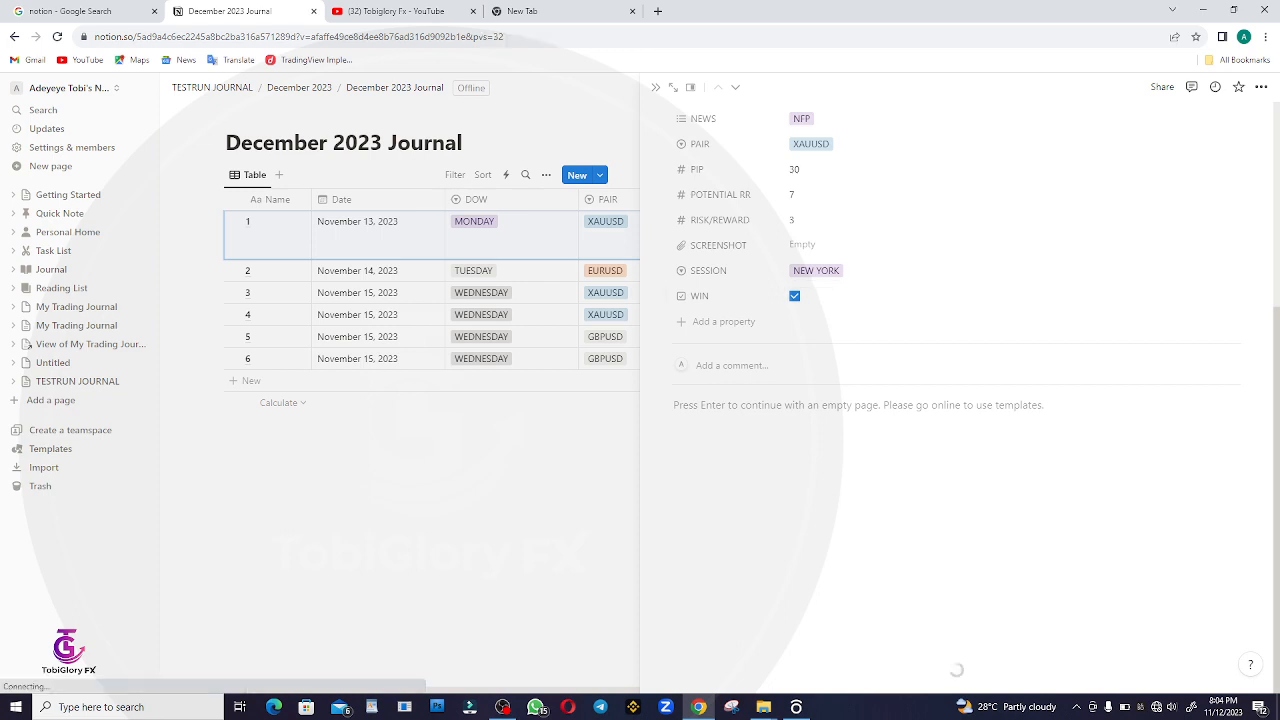
key("Escape")
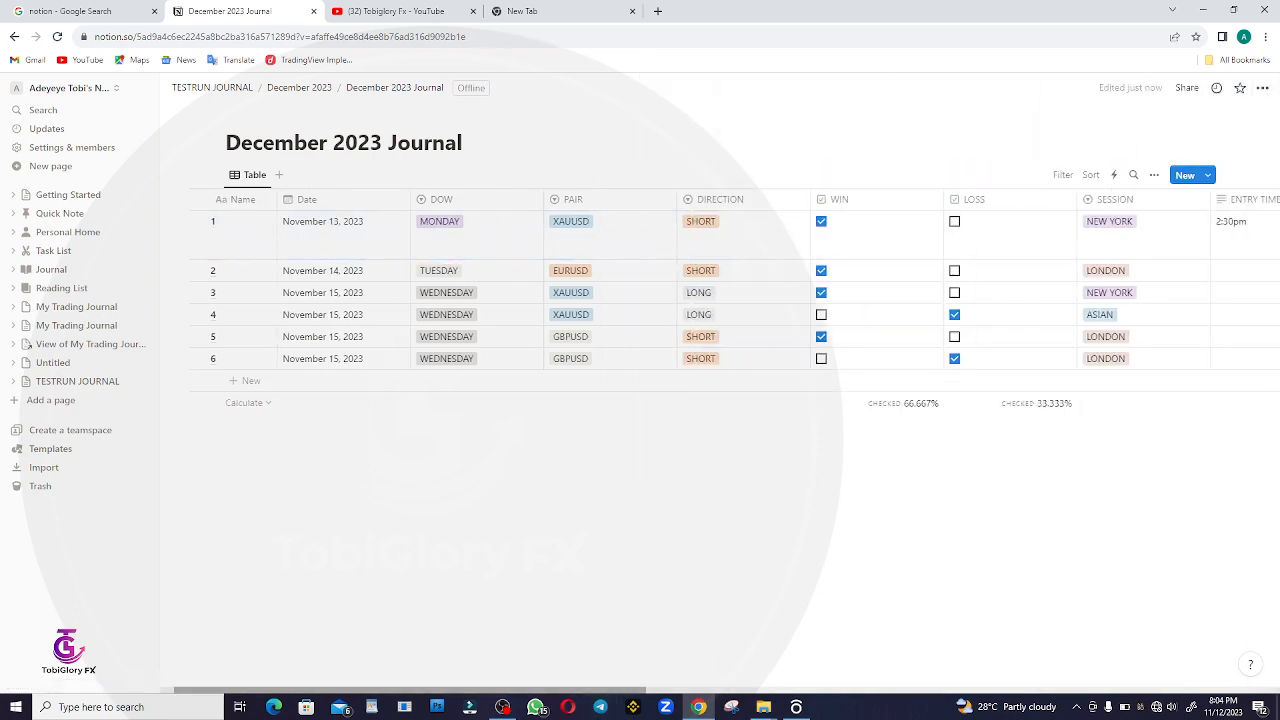
scroll(720, 300, "right", 10)
scroll(720, 300, "left", 10)
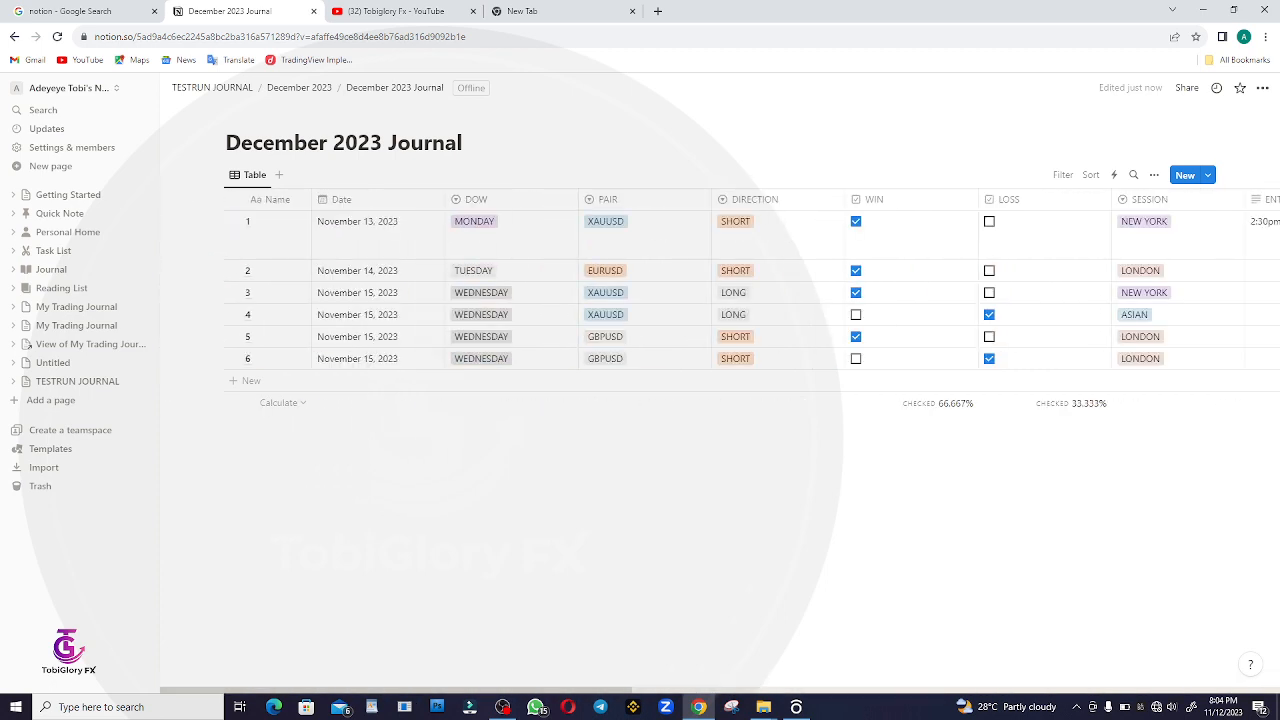